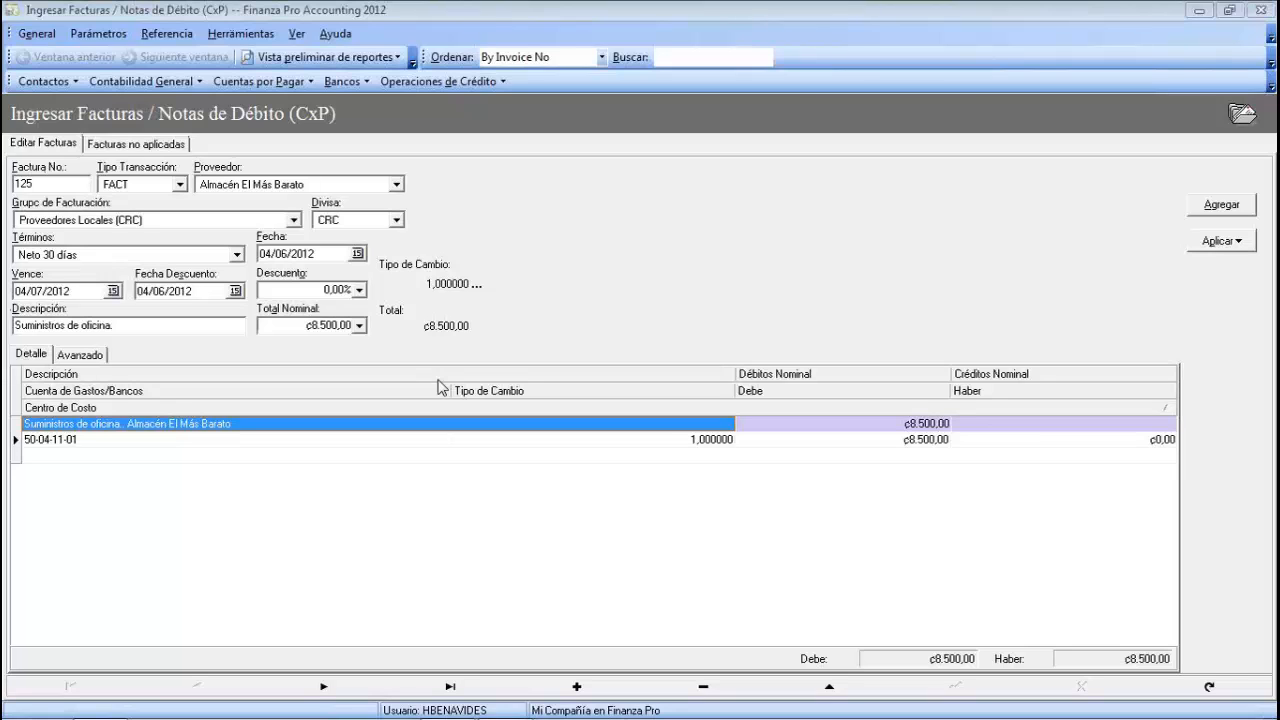
# - Show the Compañías list from General > Definir Compañías, reopening it a second time
pyautogui.click(42, 35)
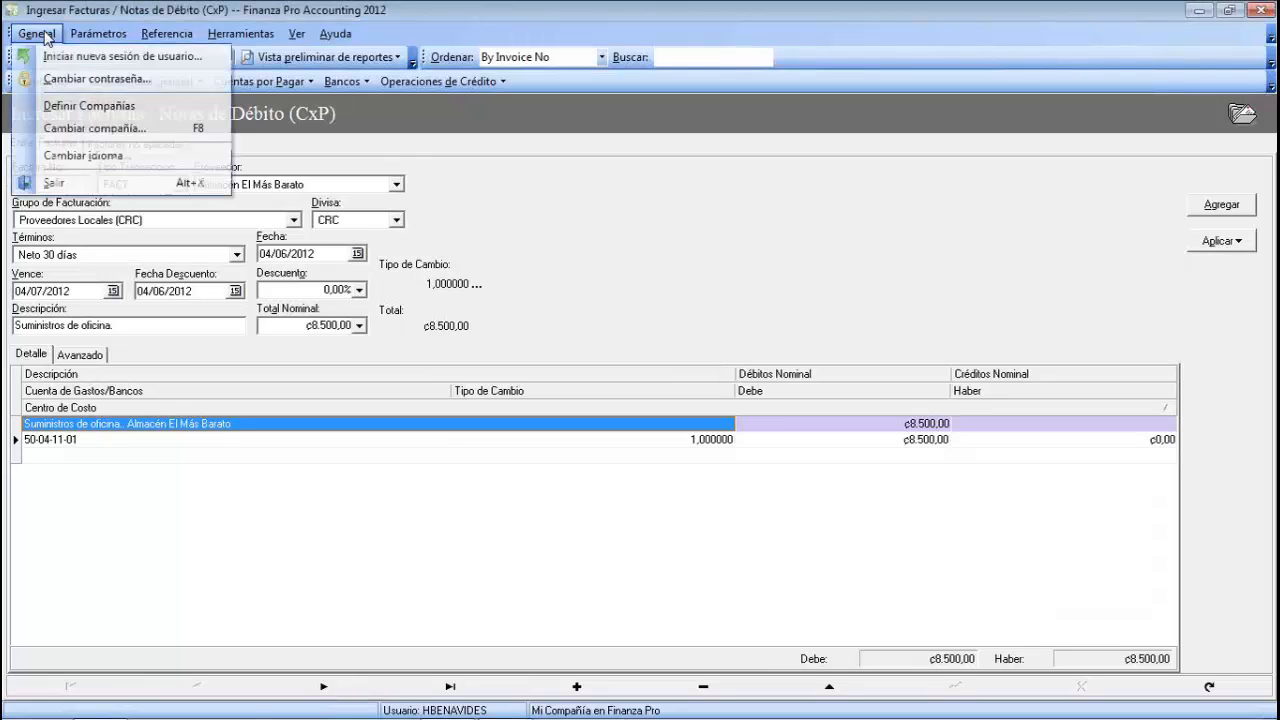
pyautogui.click(100, 106)
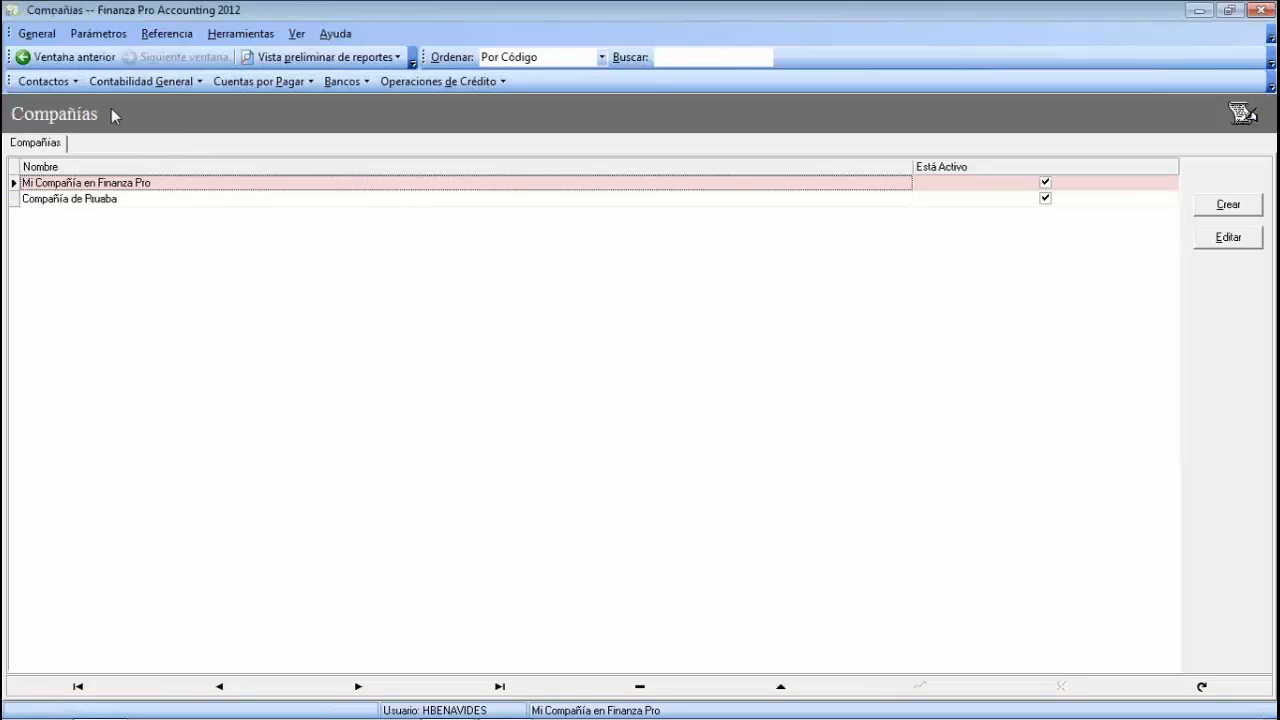
pyautogui.click(40, 34)
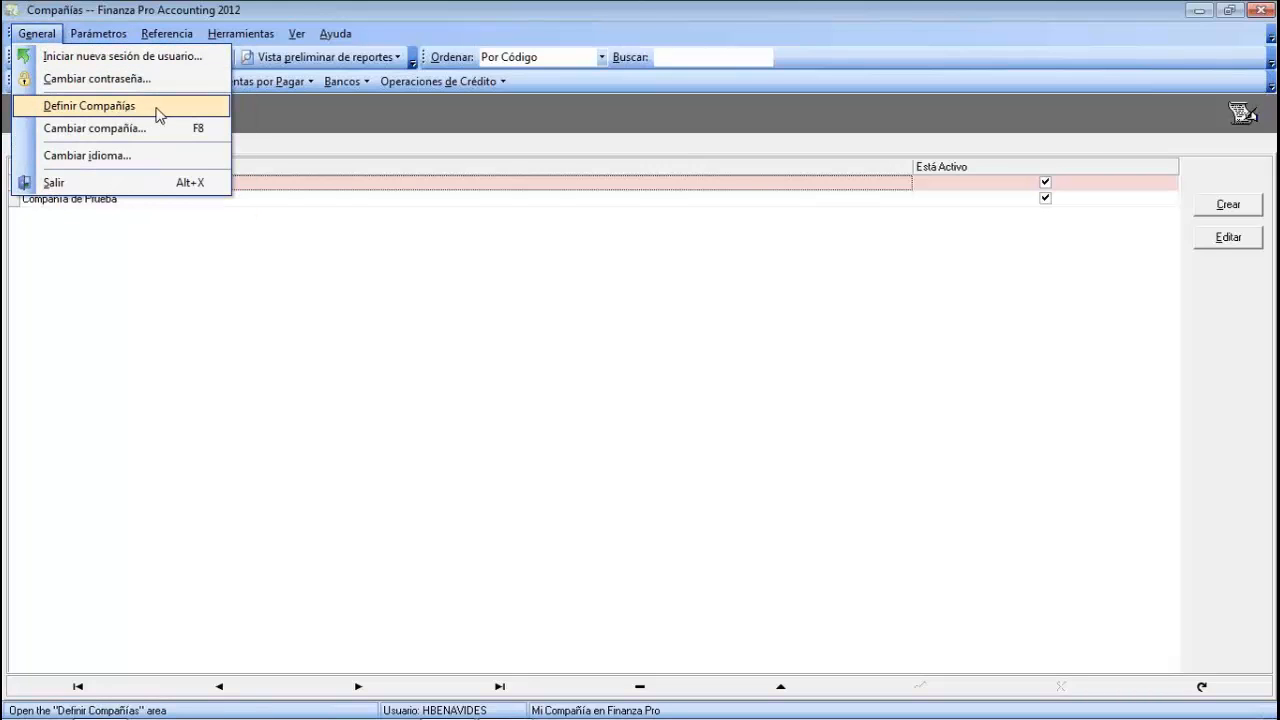
pyautogui.click(157, 114)
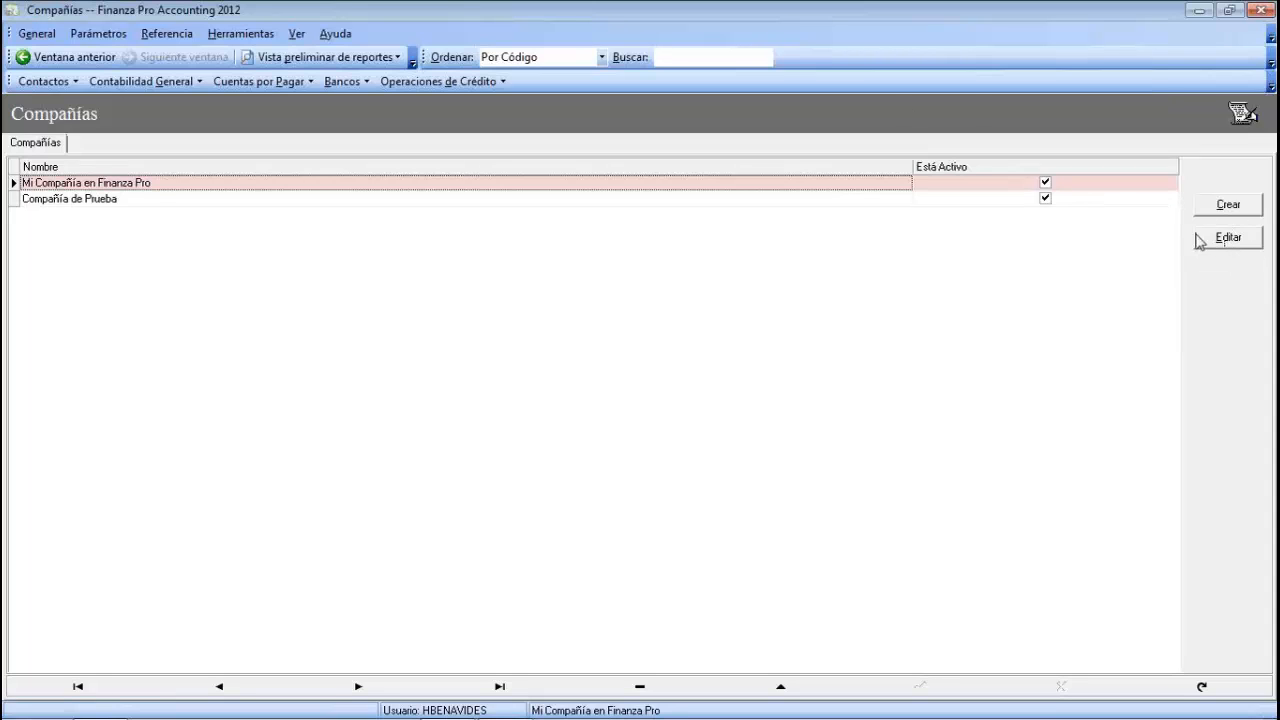
# - Edit Mi Compañía en Finanza Pro and review its company name and address fields
pyautogui.click(1226, 245)
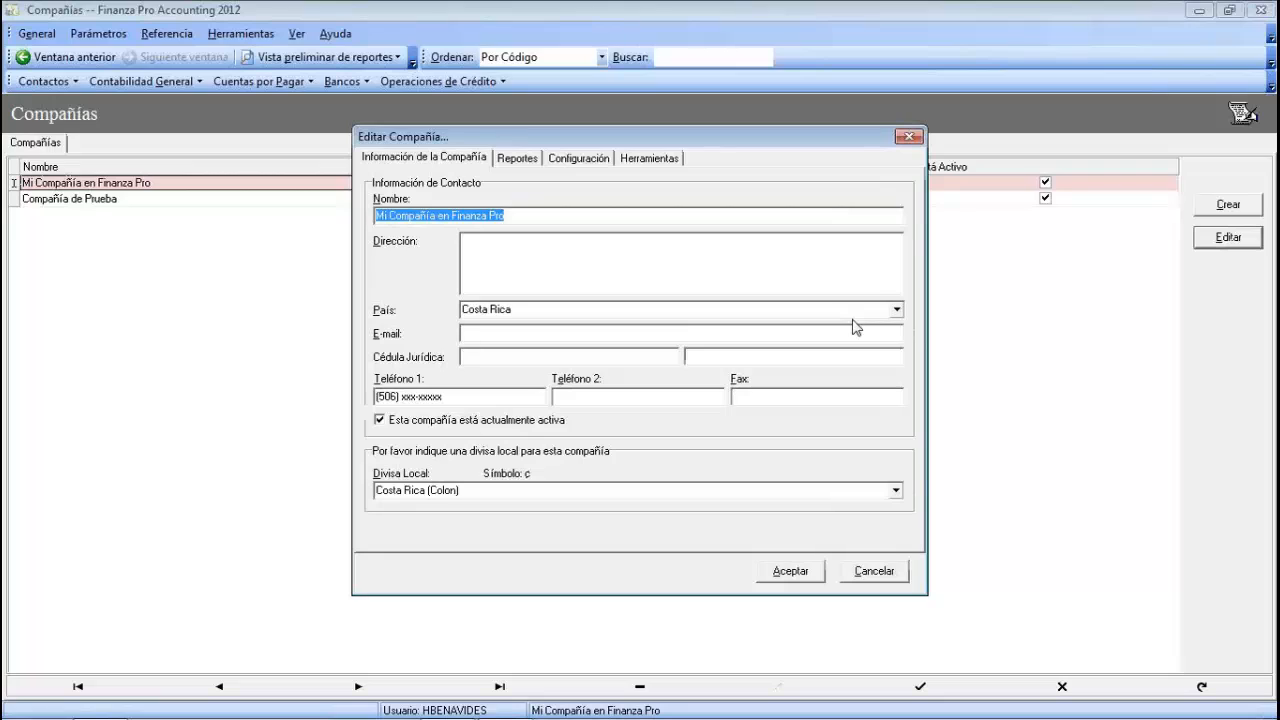
pyautogui.click(517, 215)
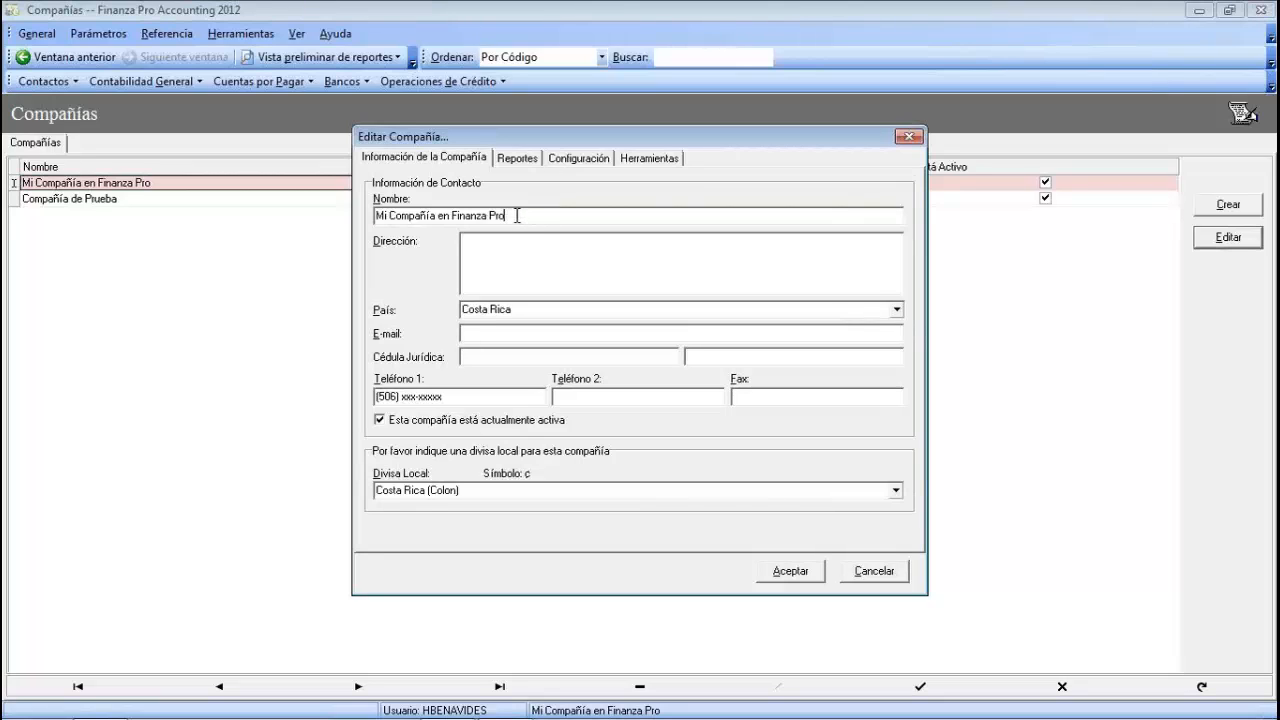
pyautogui.moveTo(517, 215); pyautogui.dragTo(376, 216)
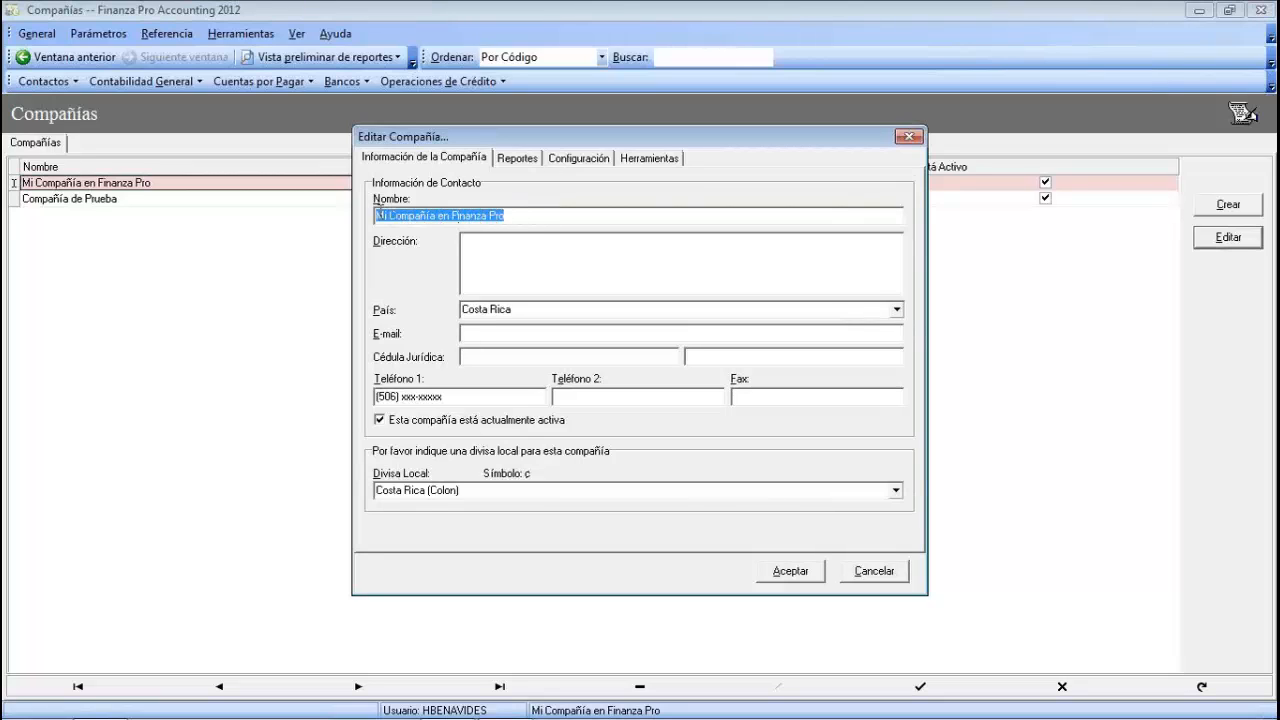
pyautogui.click(470, 242)
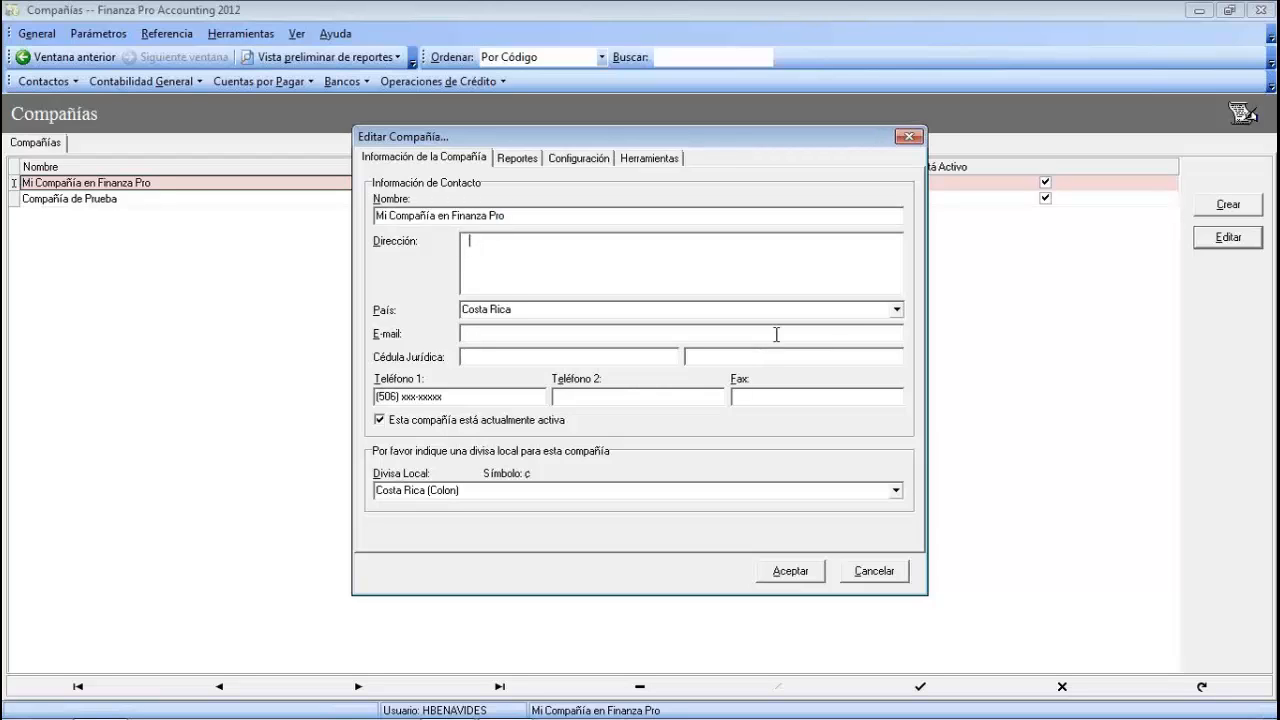
# - Keep Costa Rica as country and Costa Rica (Colon) as local currency, reviewing e-mail, phone and fax
pyautogui.click(897, 311)
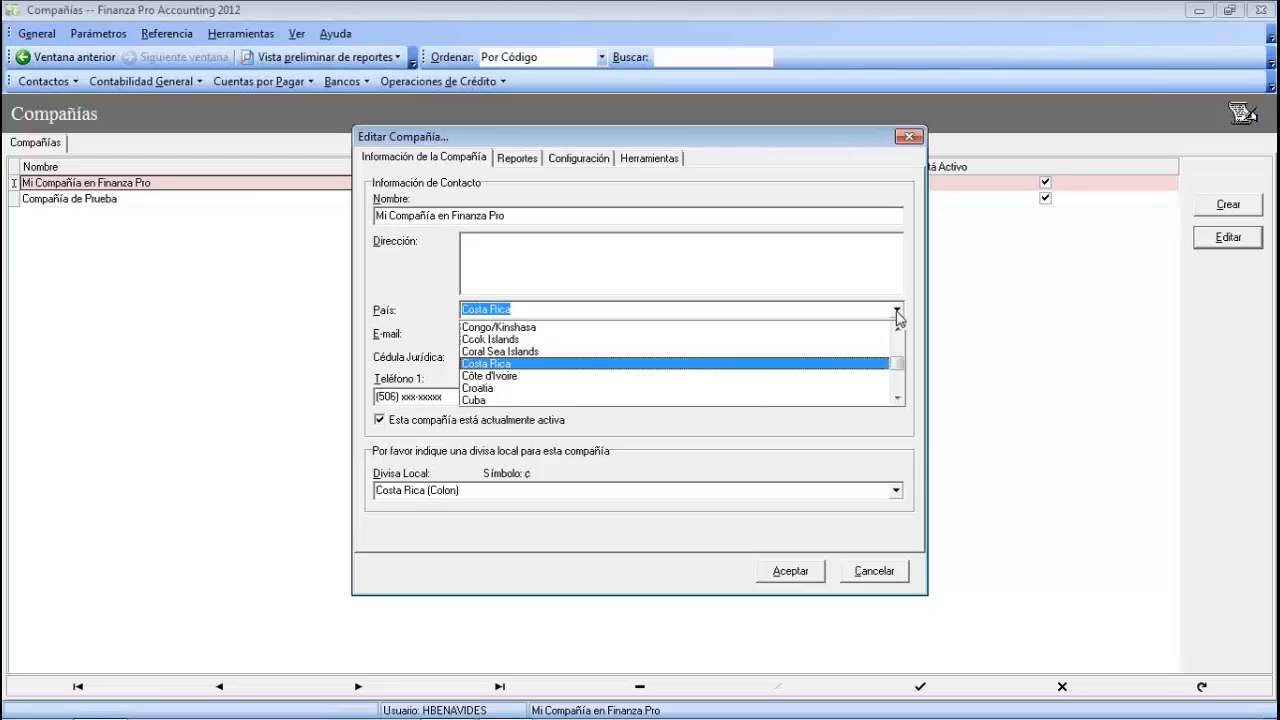
pyautogui.click(897, 314)
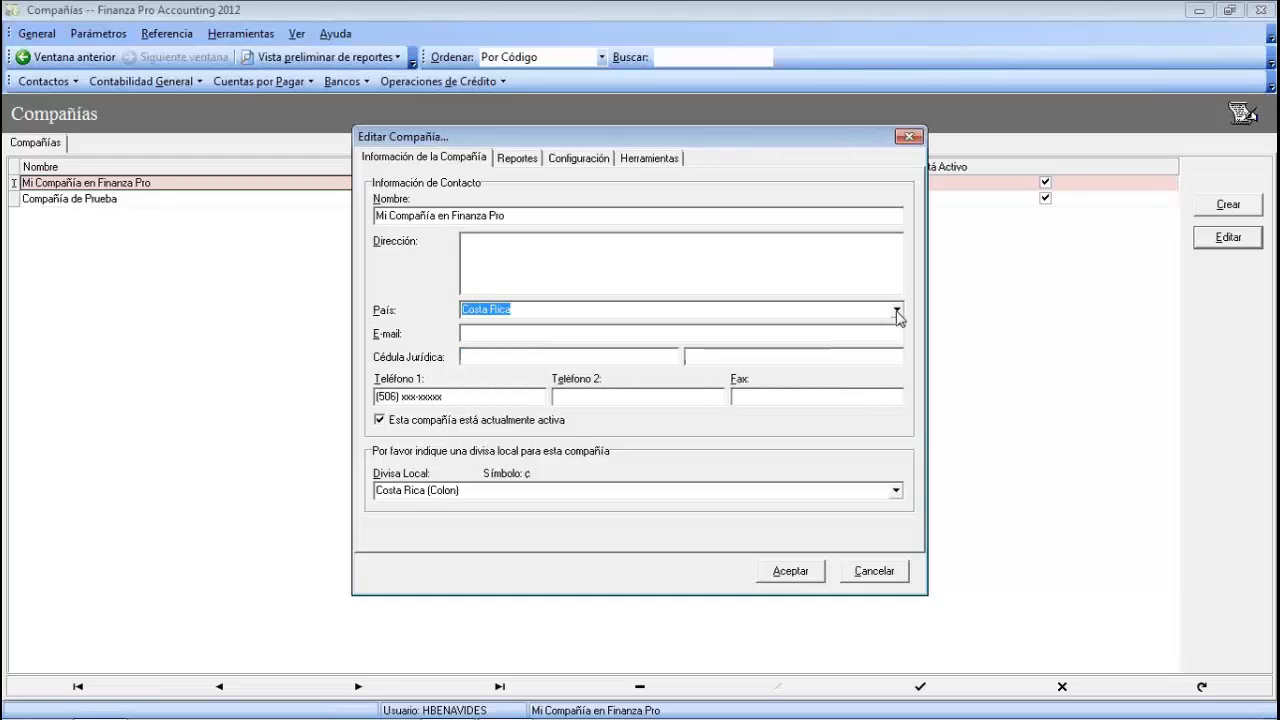
pyautogui.click(475, 334)
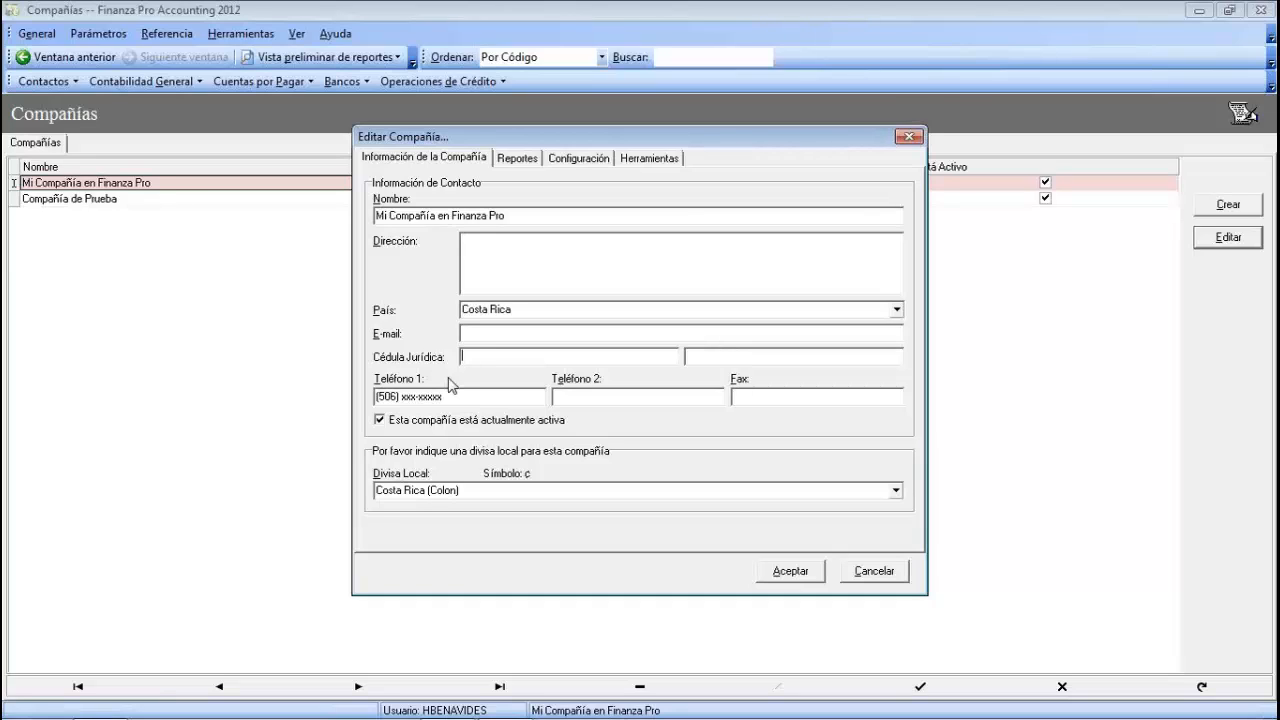
pyautogui.click(459, 398)
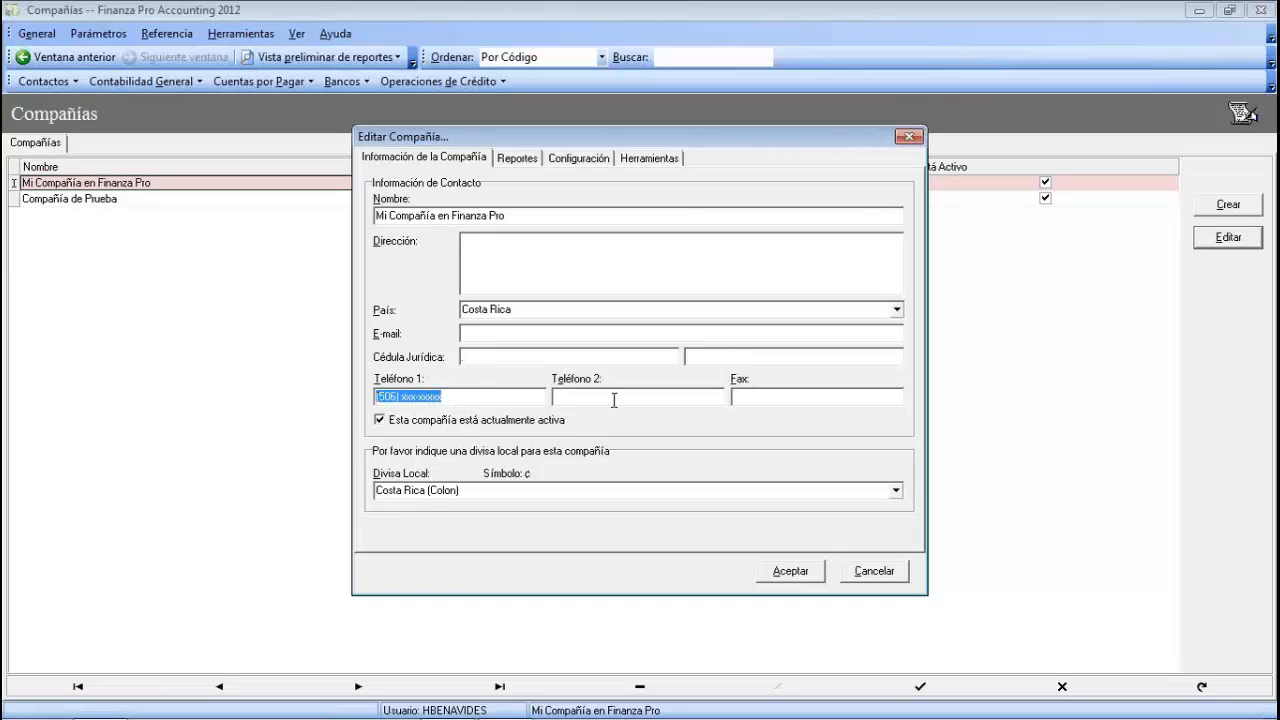
pyautogui.click(759, 394)
pyautogui.click(895, 491)
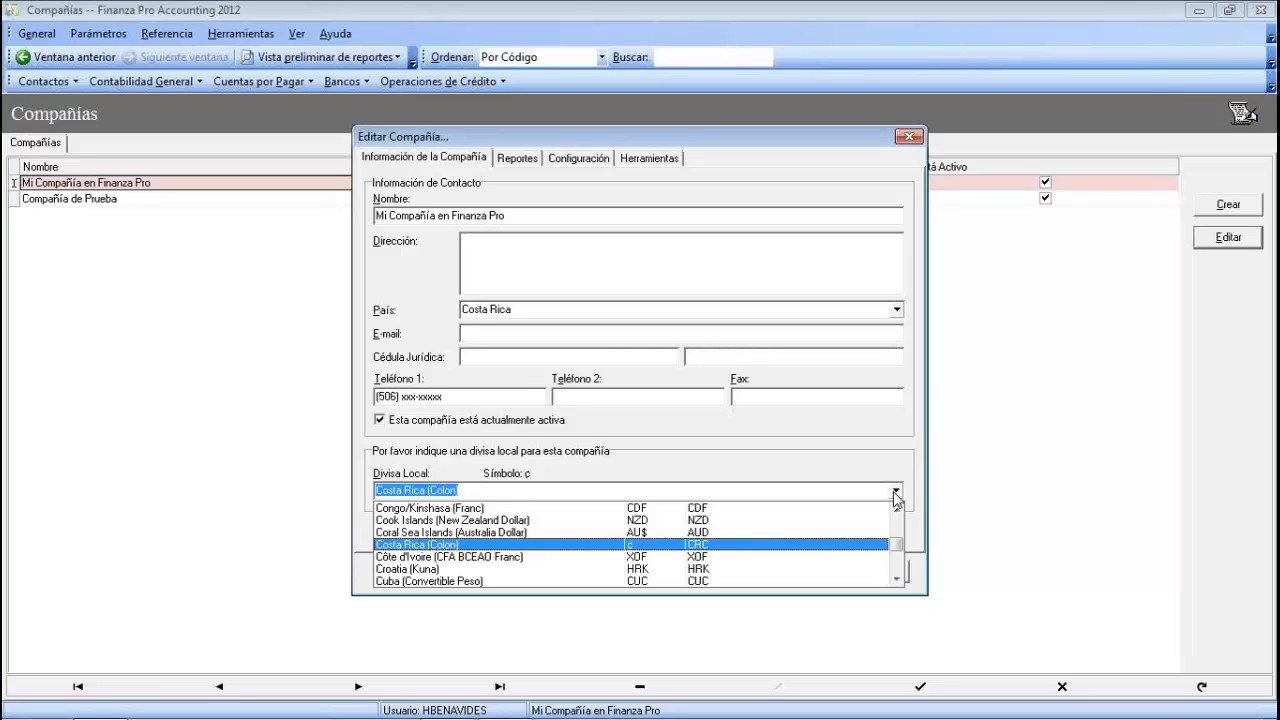
pyautogui.click(455, 544)
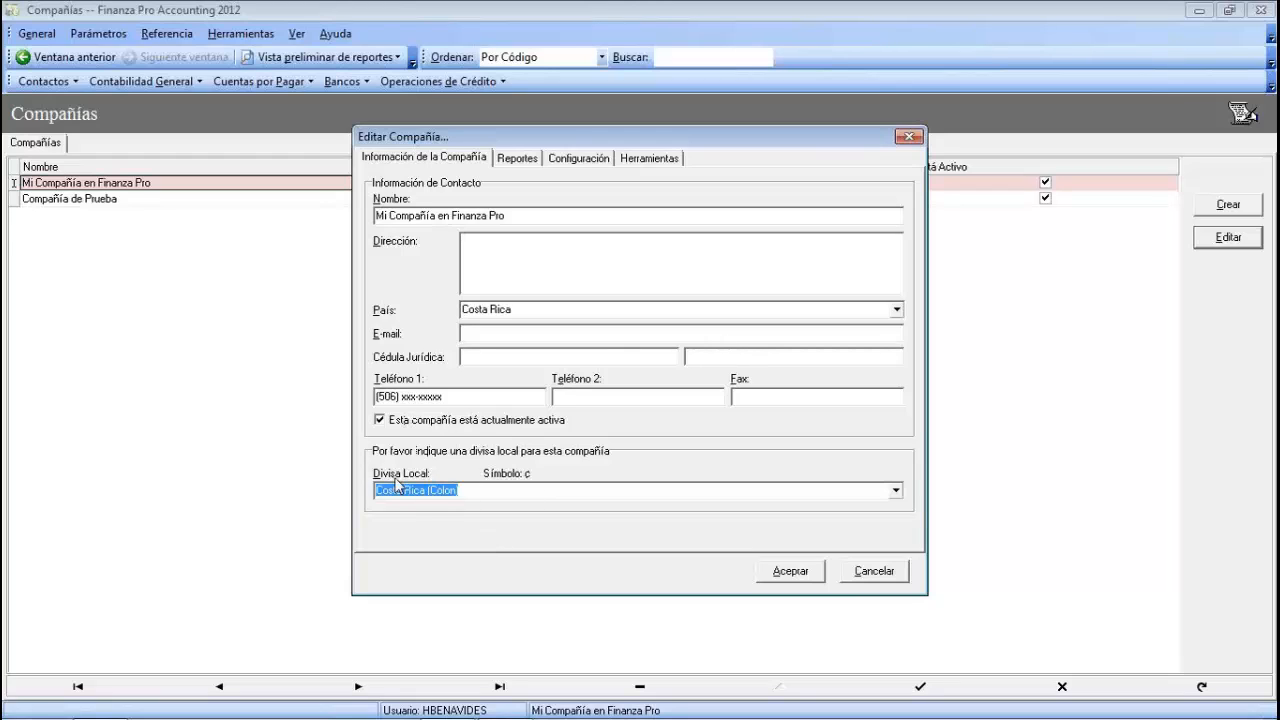
# - On the Reportes tab, try Abrir... for the report logo and cancel, leaving no logo loaded
pyautogui.click(519, 162)
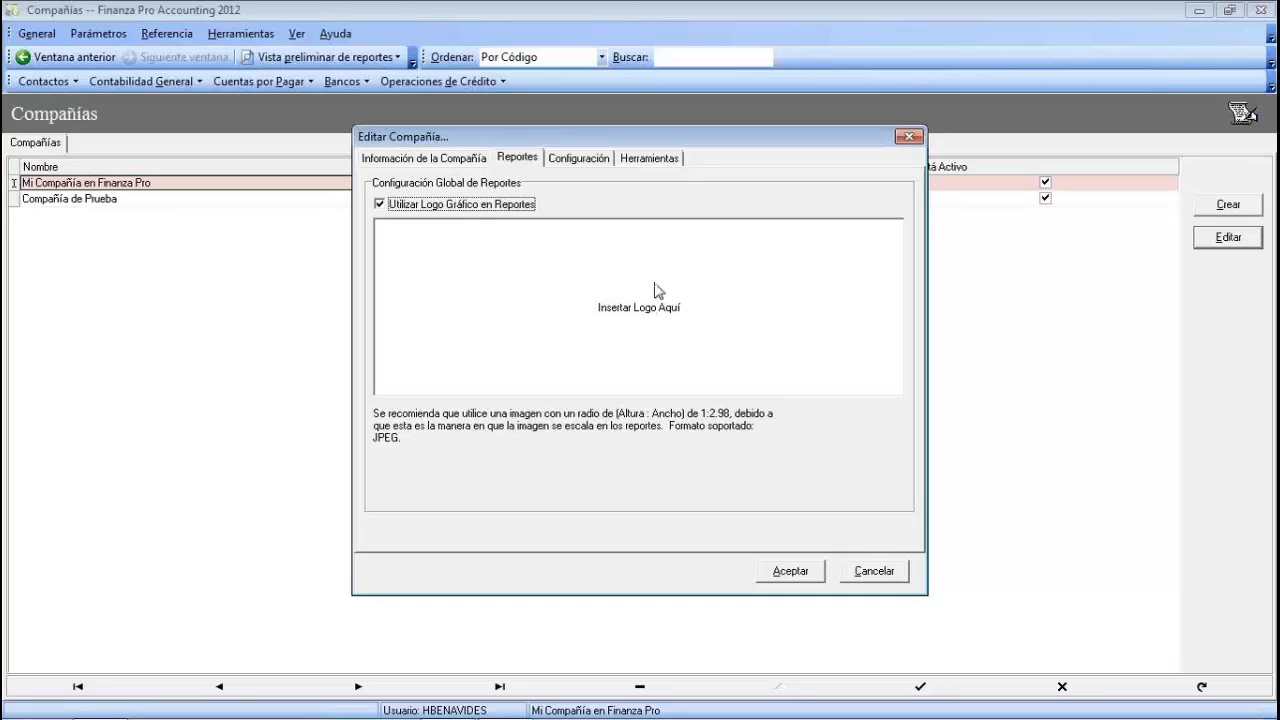
pyautogui.rightClick(516, 286)
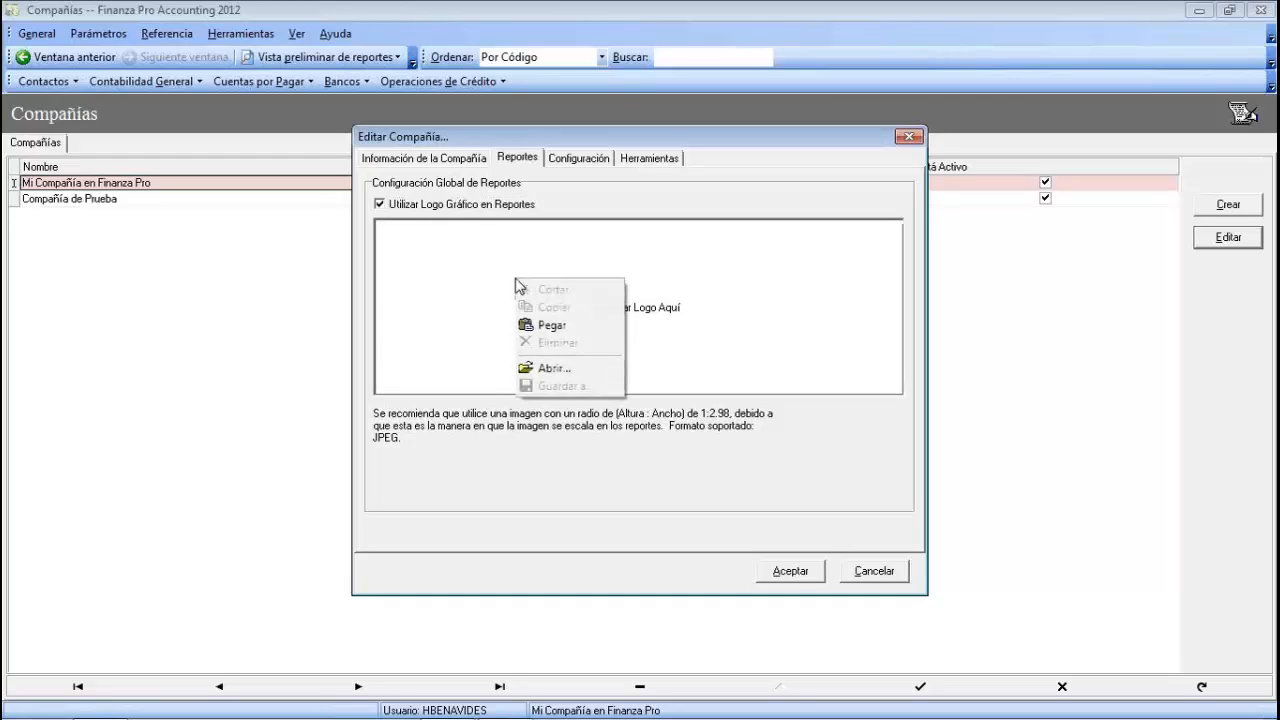
pyautogui.click(567, 370)
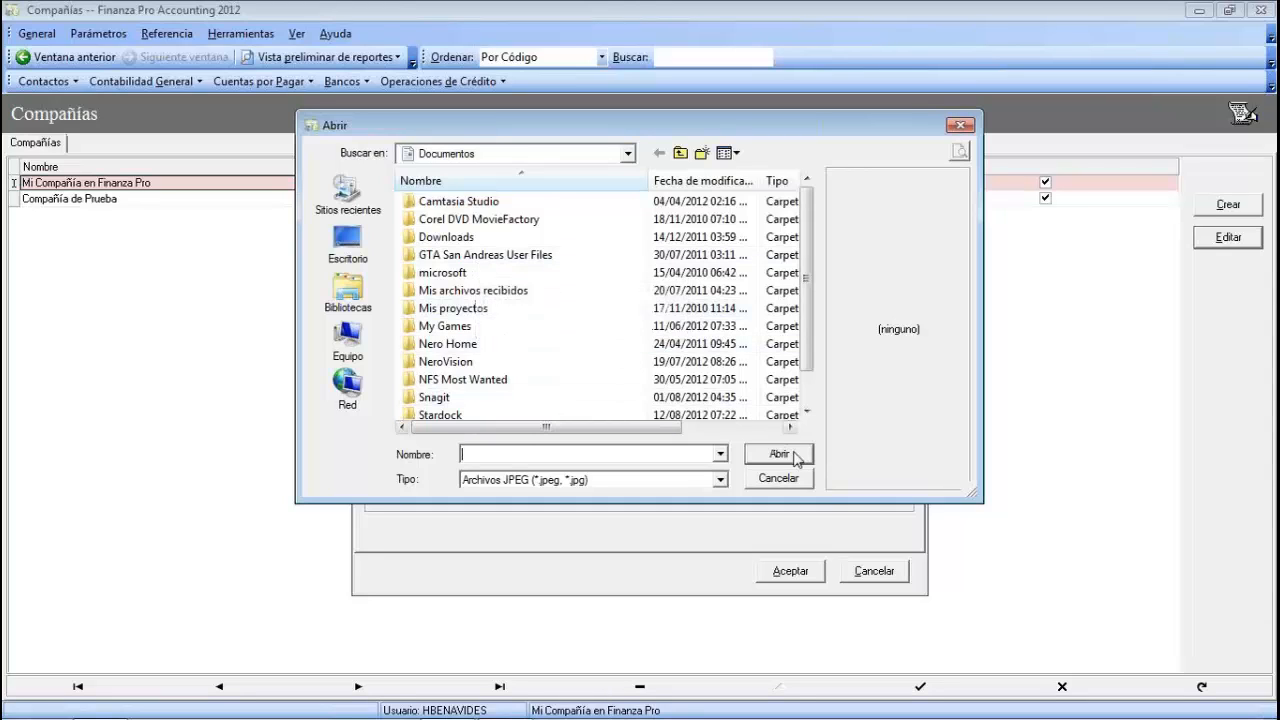
pyautogui.click(960, 126)
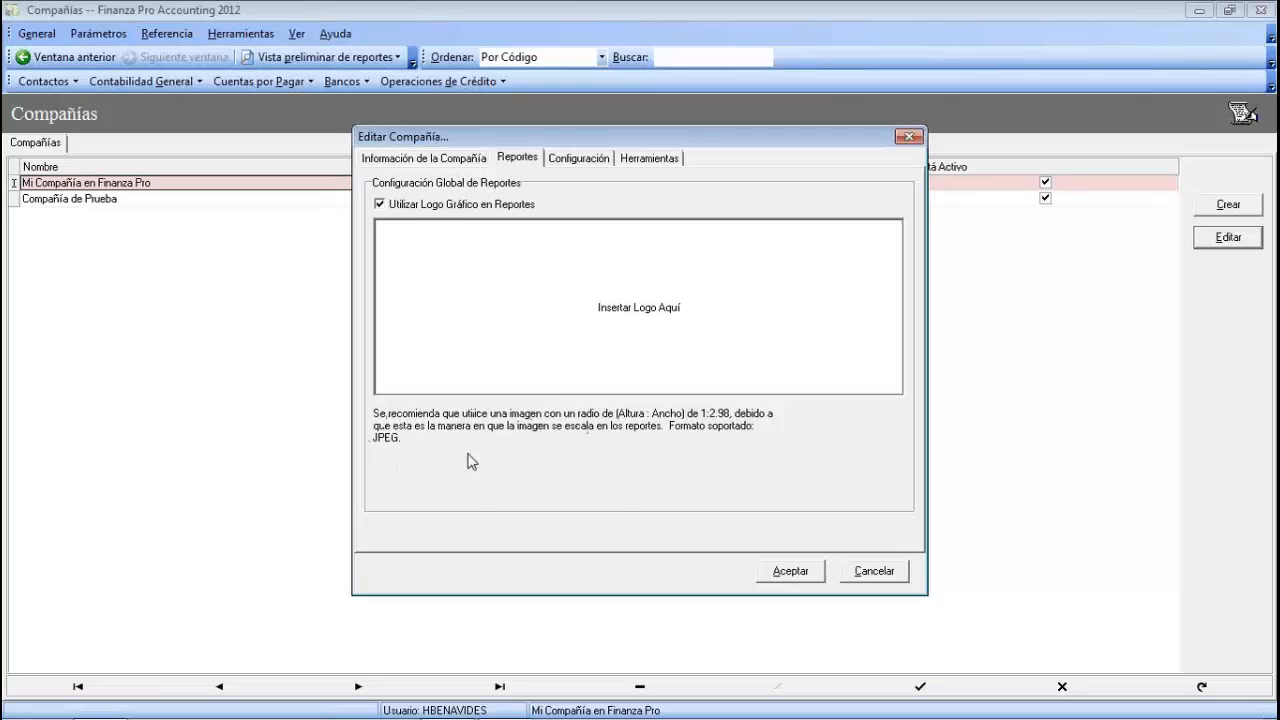
pyautogui.click(580, 160)
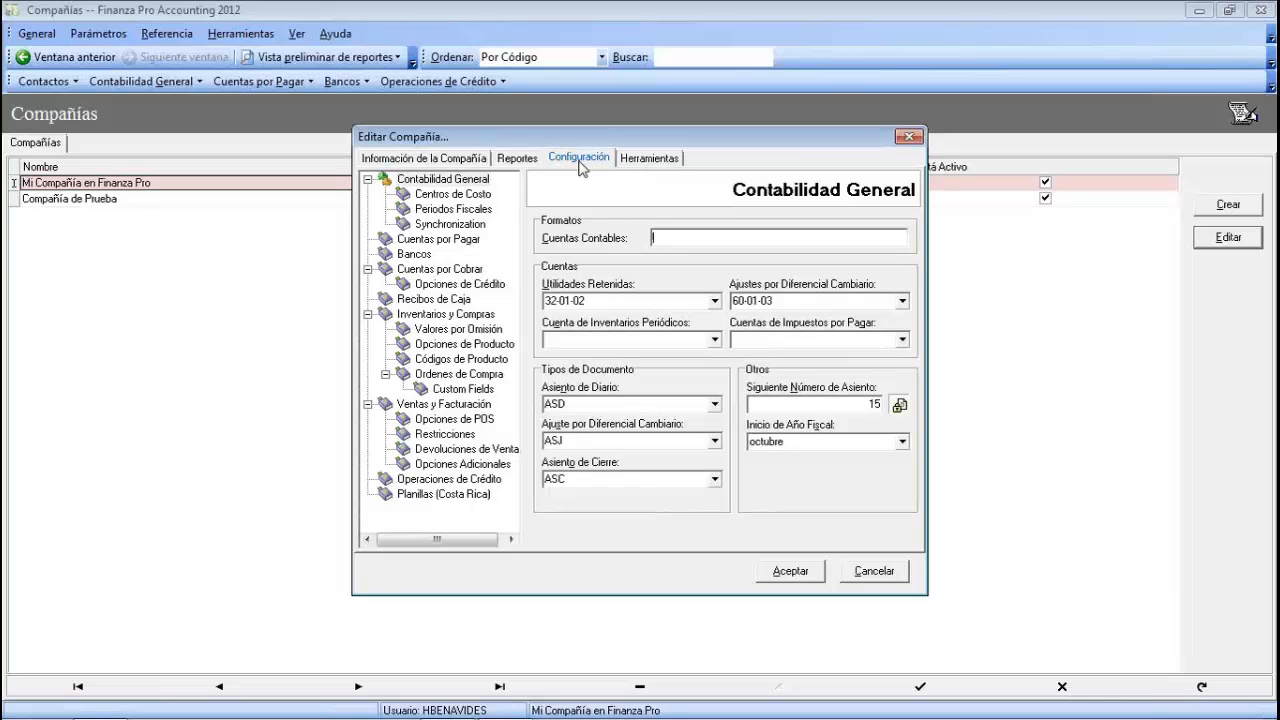
# - Keep Colones Costarricenses as manual-cost currency in Inventarios y Compras > Valores por Omisión and accept
pyautogui.click(468, 316)
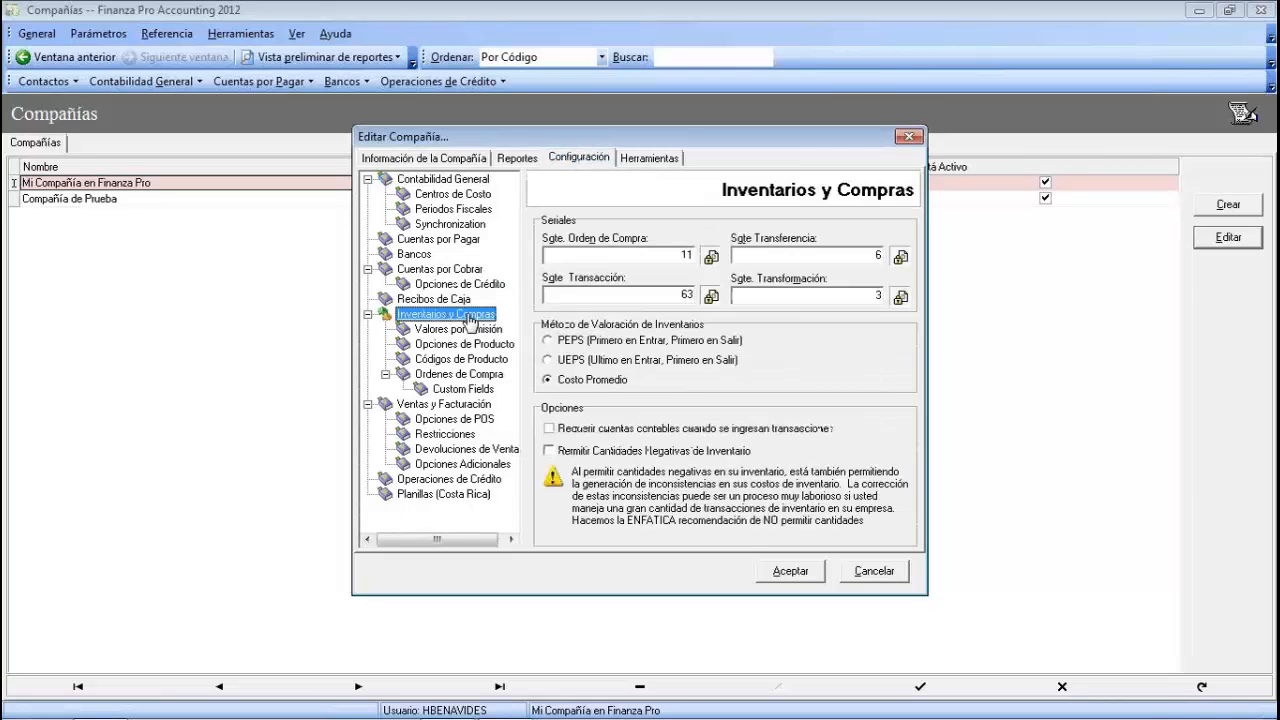
pyautogui.click(477, 331)
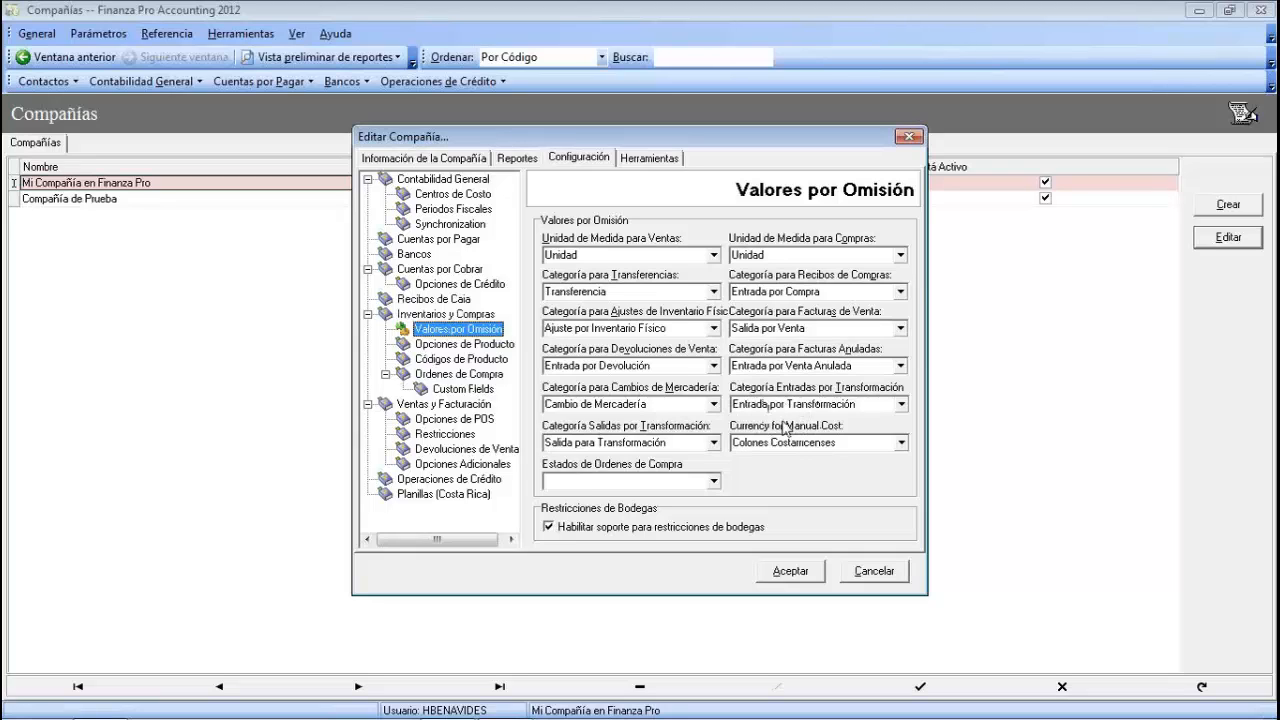
pyautogui.click(902, 443)
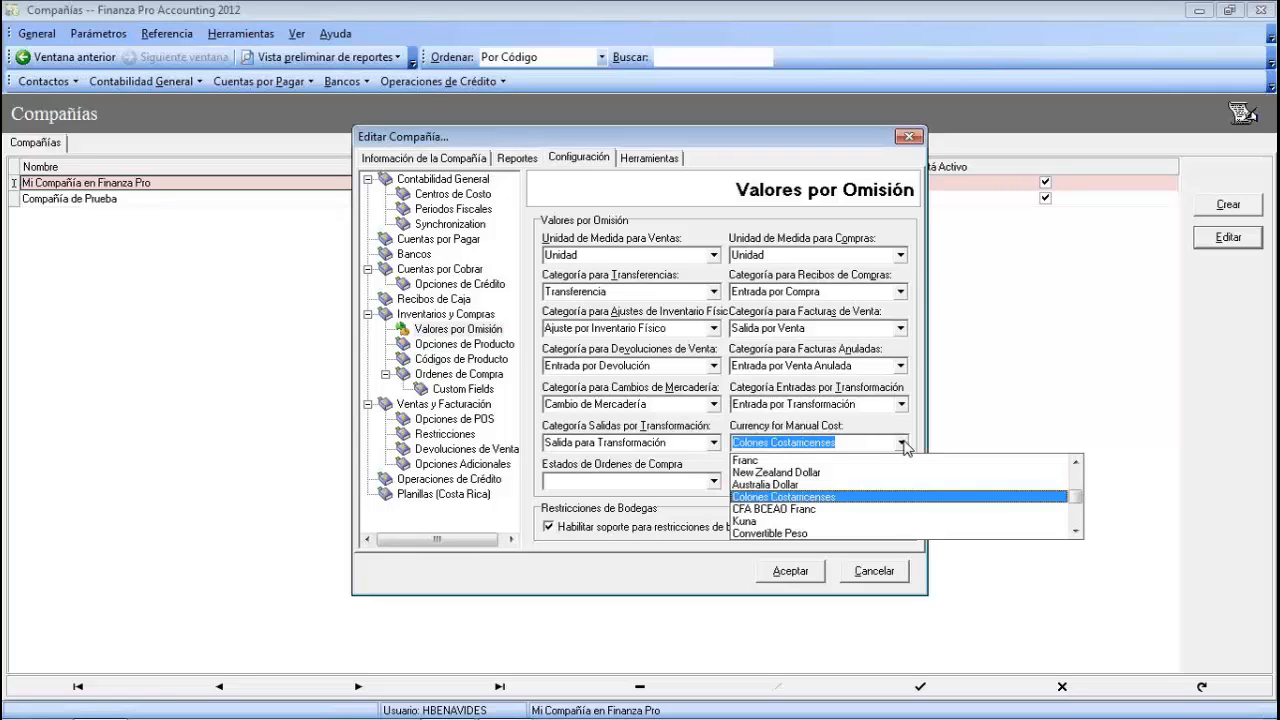
pyautogui.click(902, 442)
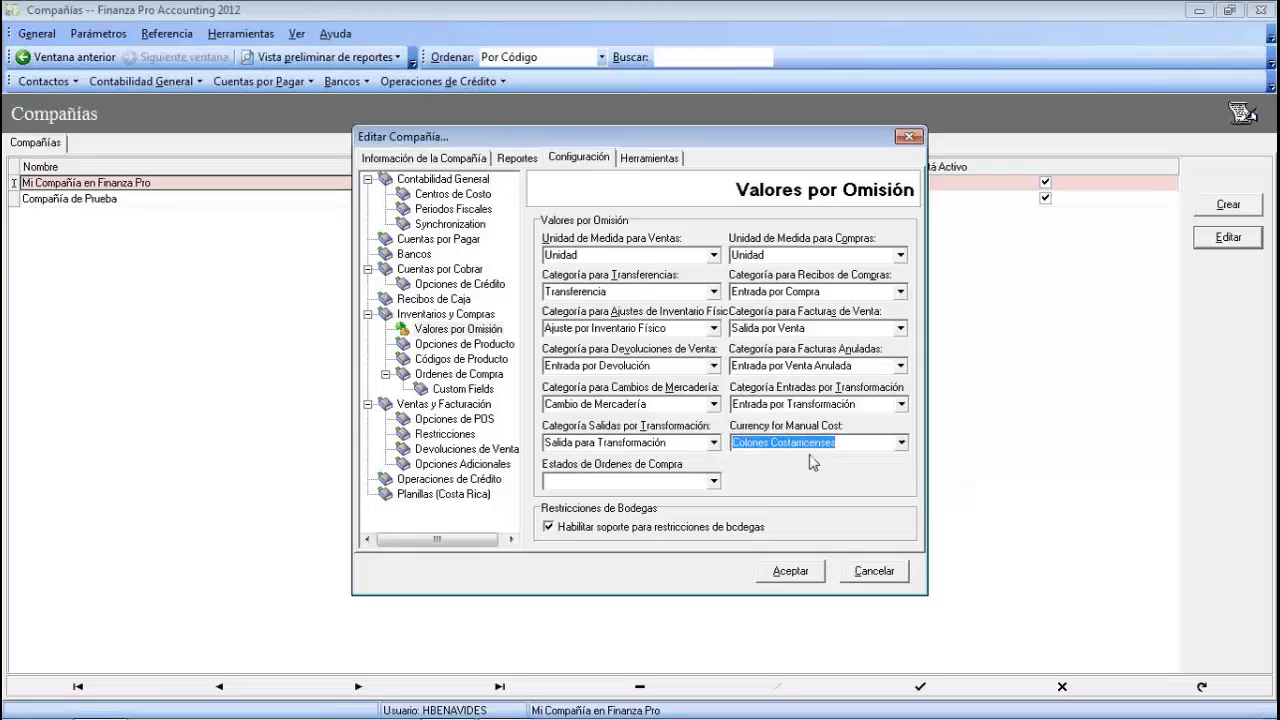
pyautogui.click(790, 572)
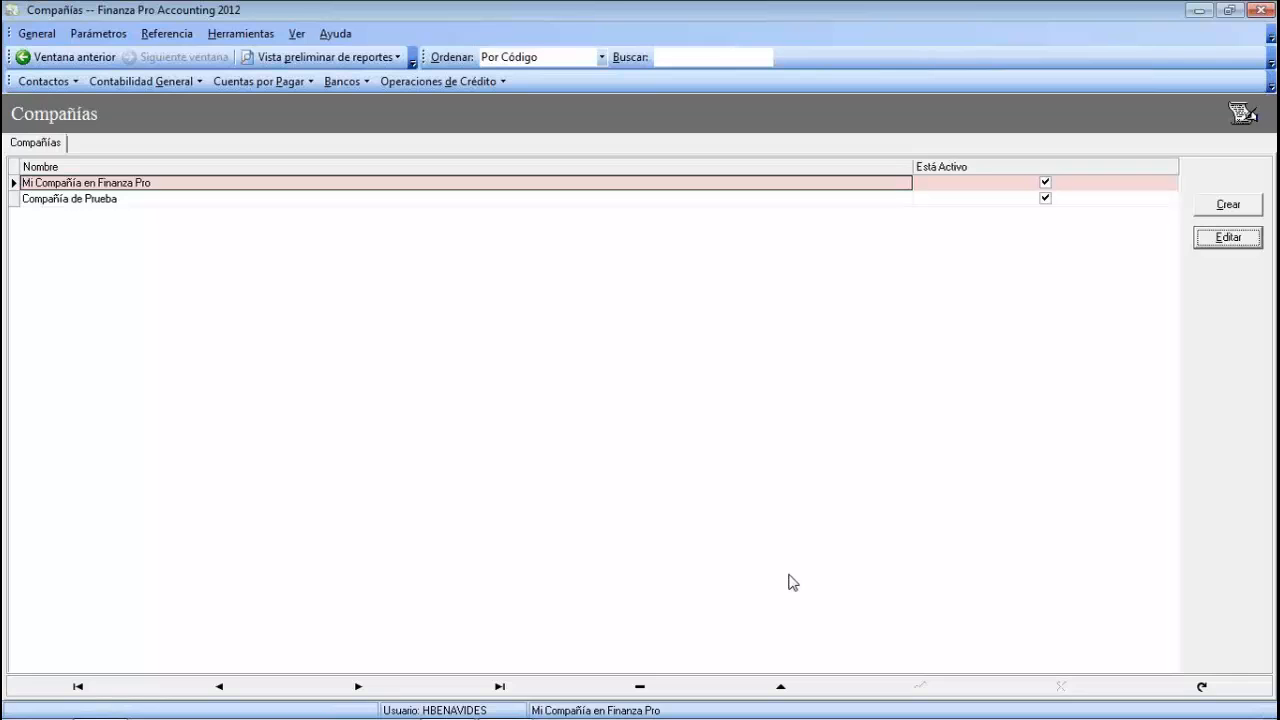
# - Open the chart of accounts via Parámetros > Contabilidad General > Catálogo de Cuentas
pyautogui.click(104, 38)
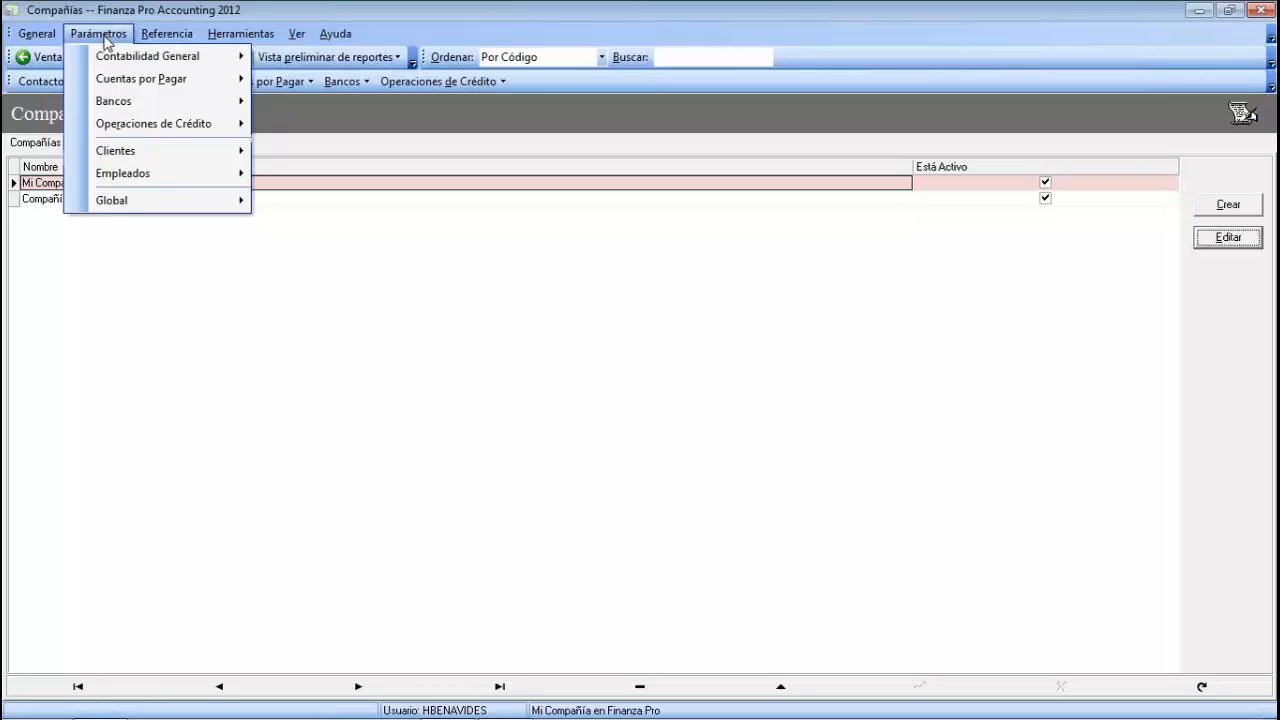
pyautogui.moveTo(121, 56)
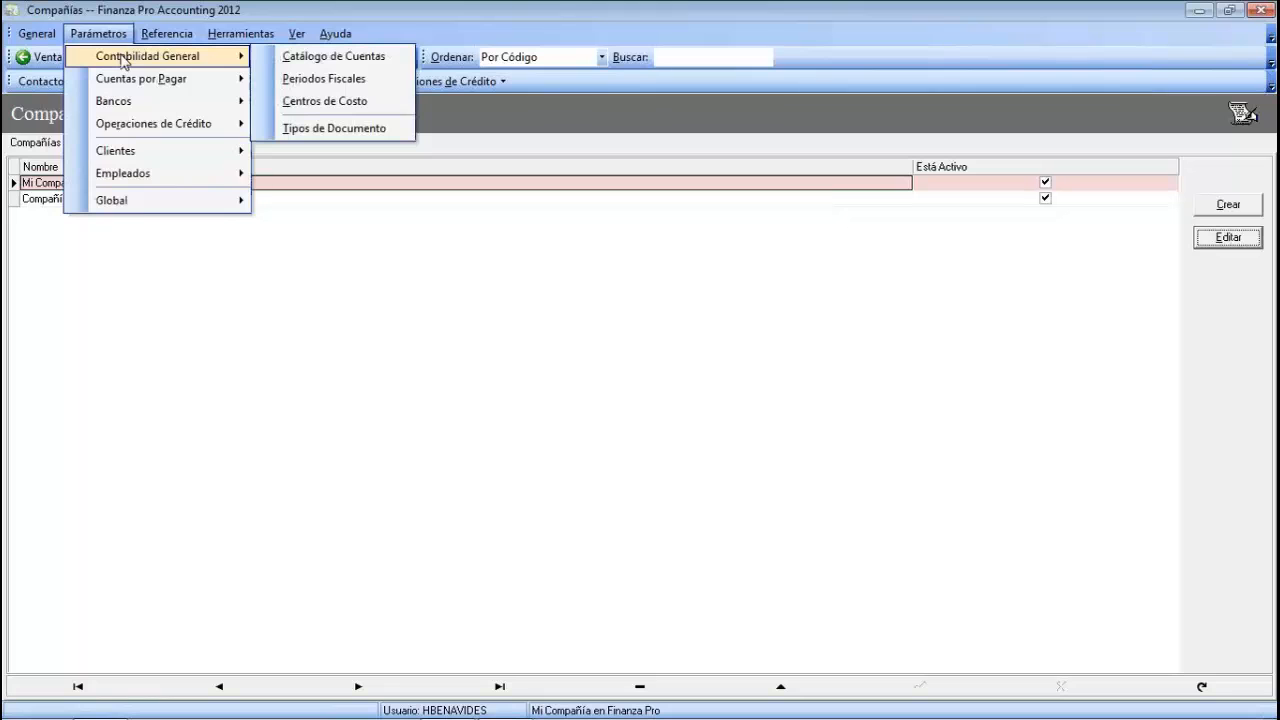
pyautogui.click(343, 60)
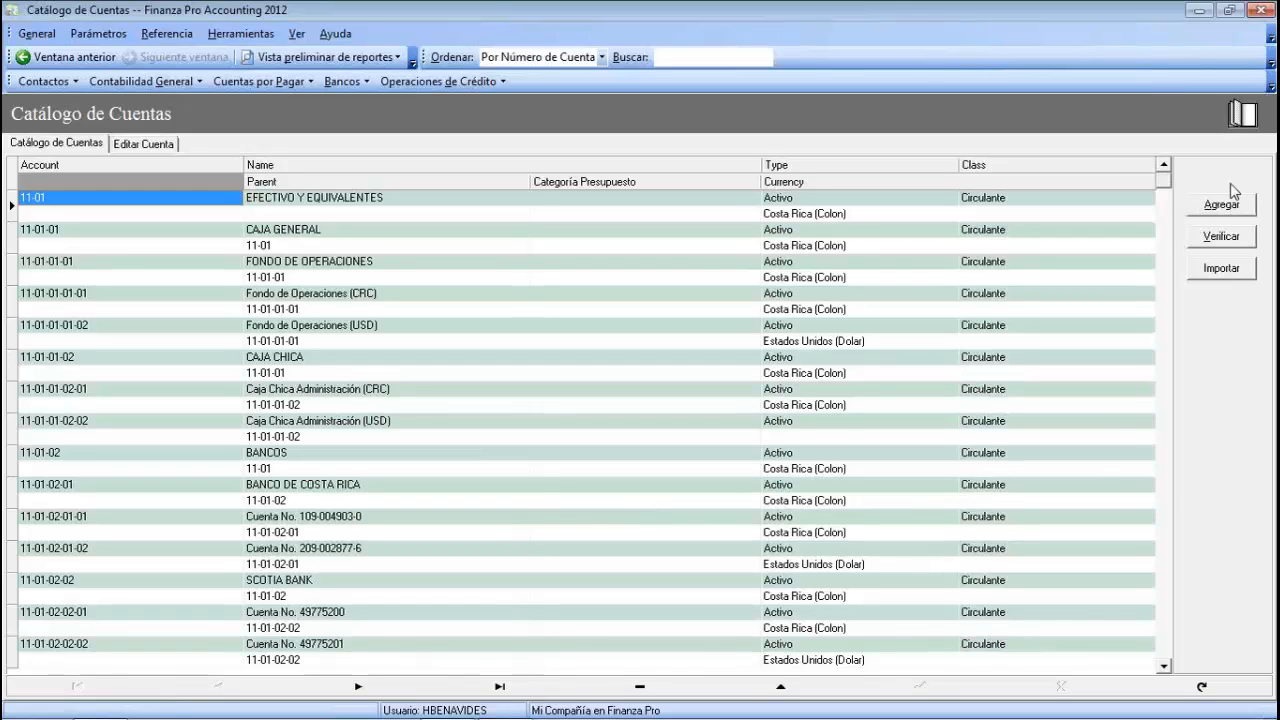
# - Add a new account numbered 800-001-001 named CUENTA DE PRUEBA
pyautogui.click(1208, 212)
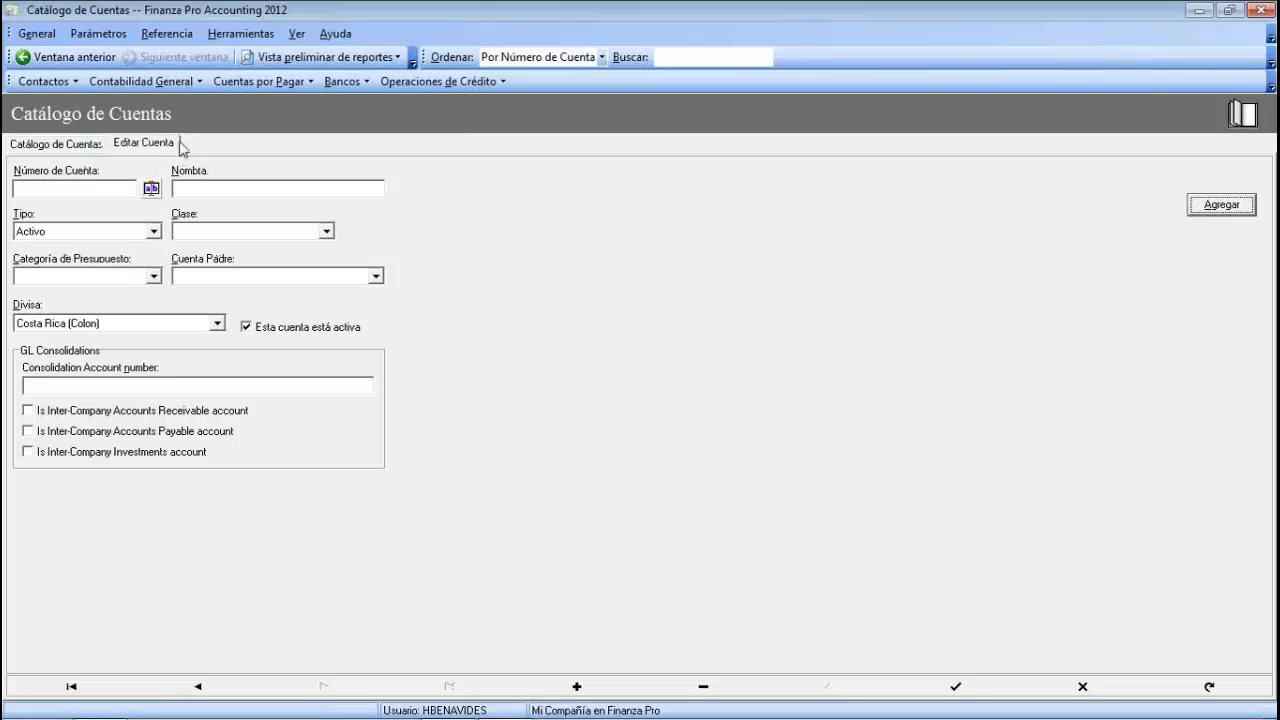
pyautogui.click(44, 188)
pyautogui.write('800')
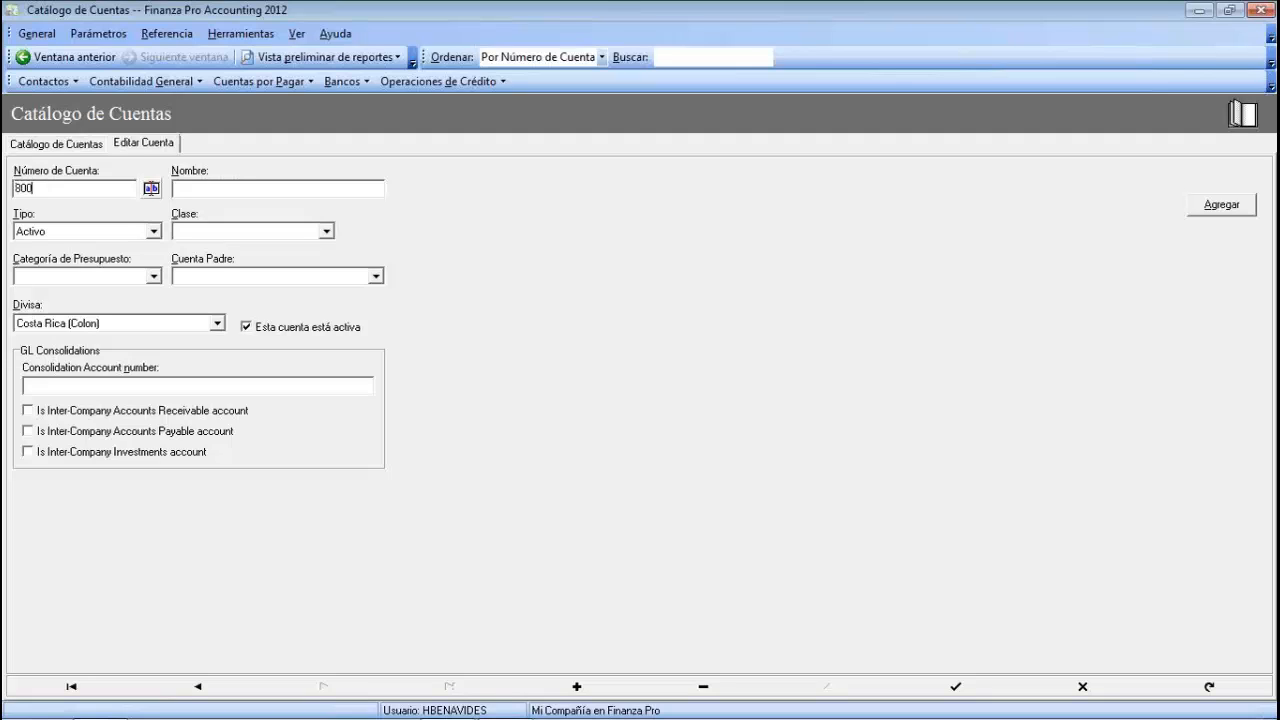
pyautogui.write('-001-001')
pyautogui.click(210, 183)
pyautogui.write('CUENTA DE PRUEBA')
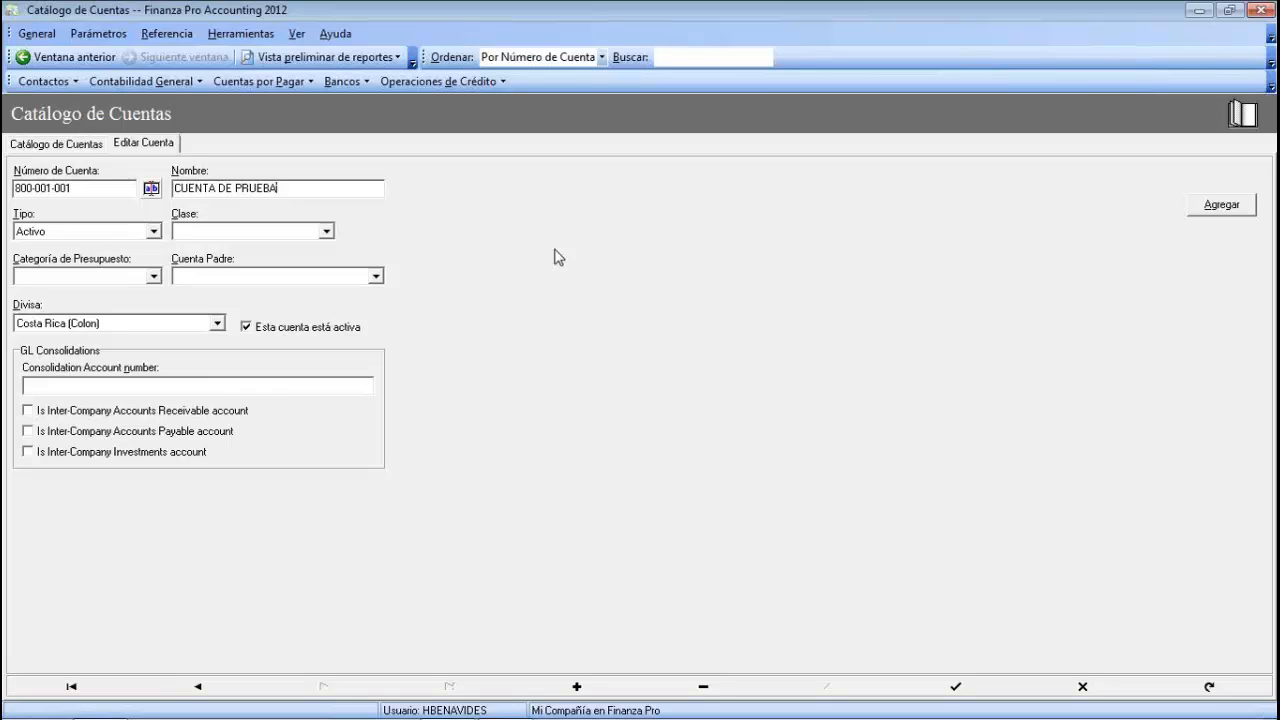
pyautogui.moveTo(279, 188); pyautogui.dragTo(172, 192)
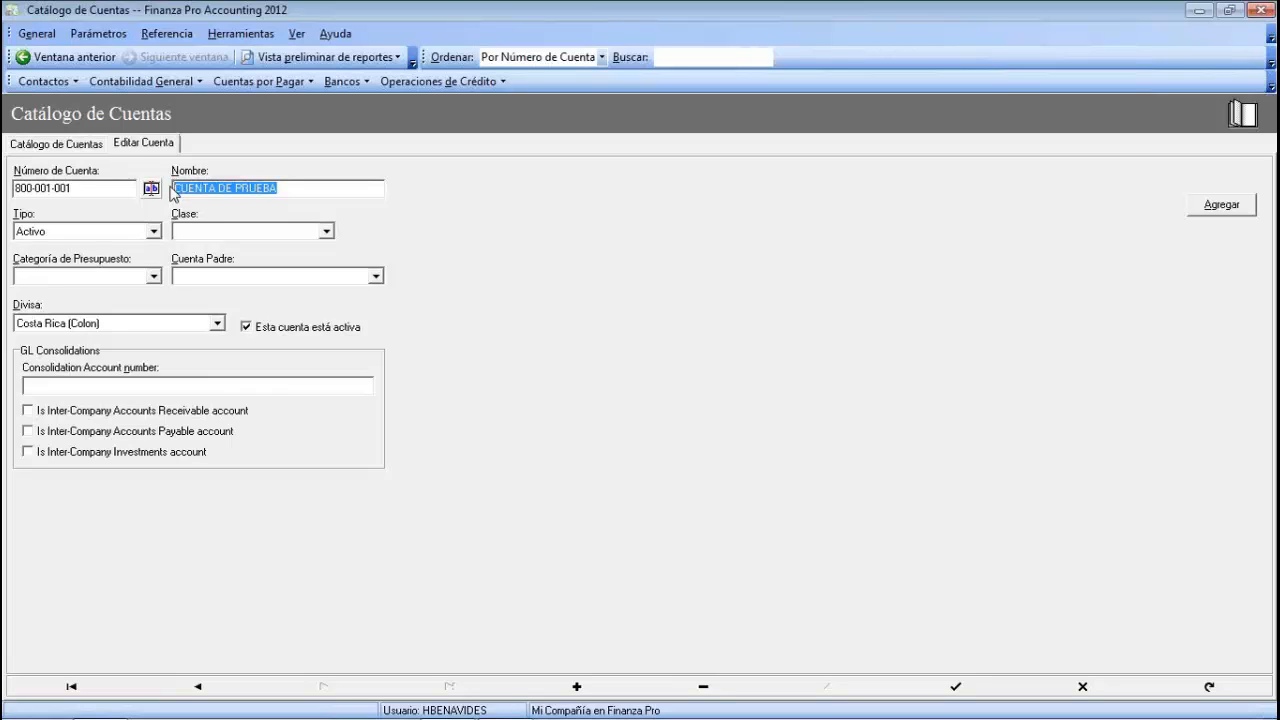
# - Set the account type to Activo and class to Circulante, leaving the budget category unset
pyautogui.click(155, 232)
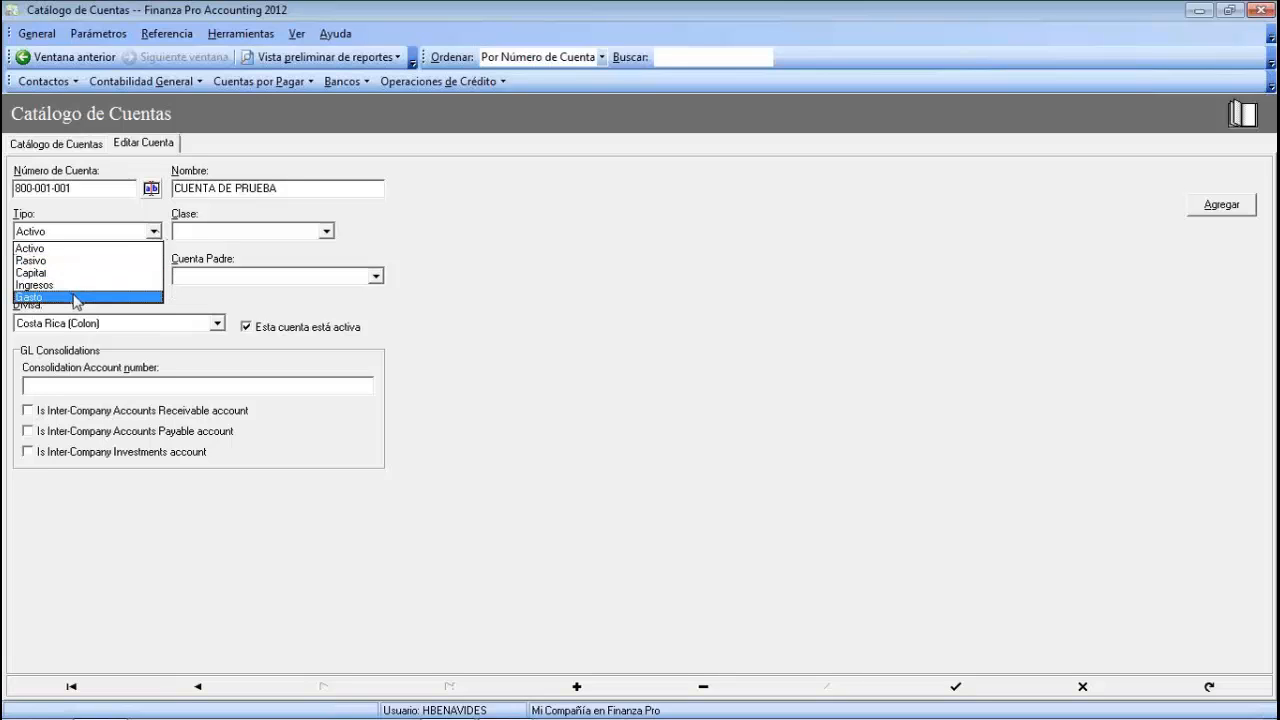
pyautogui.click(36, 248)
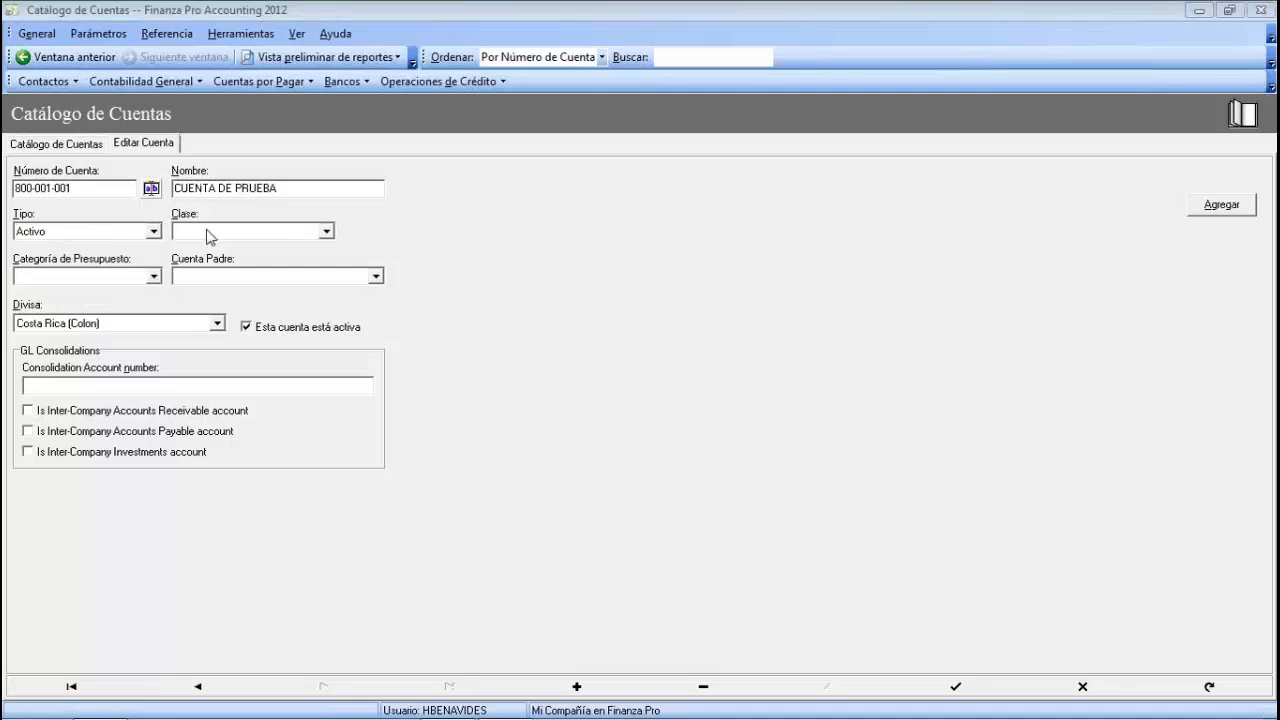
pyautogui.click(328, 232)
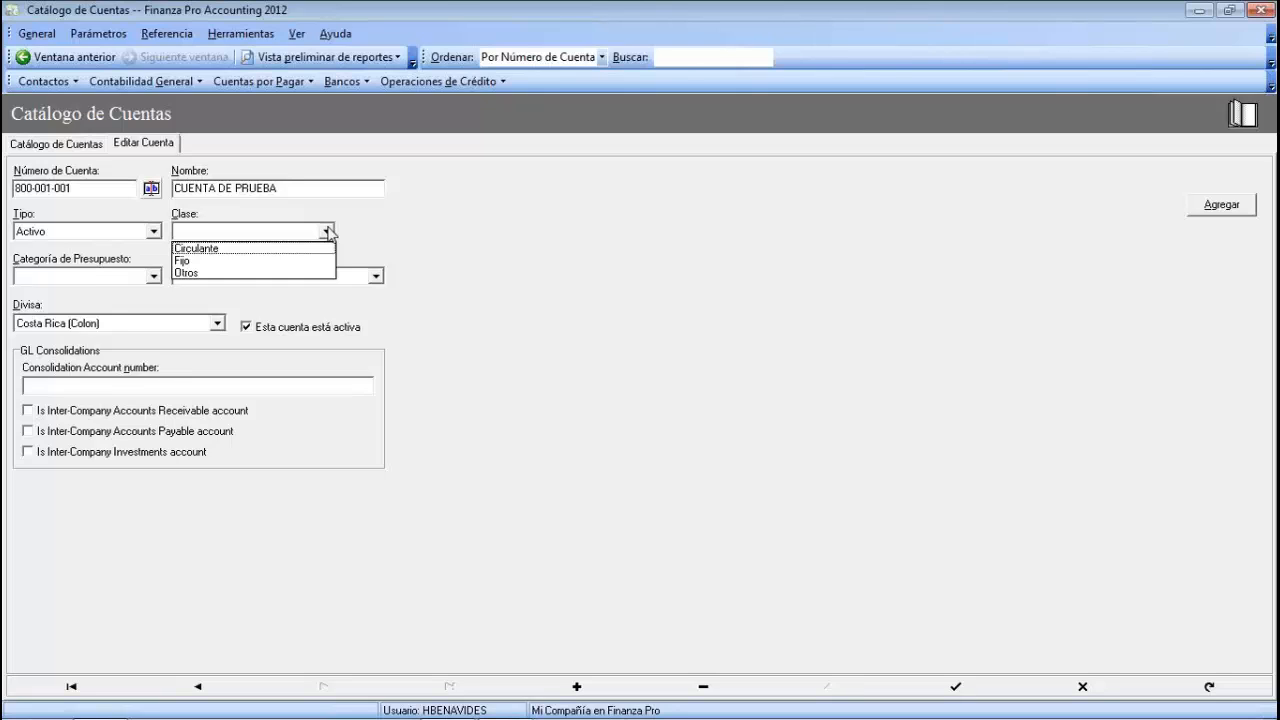
pyautogui.click(205, 250)
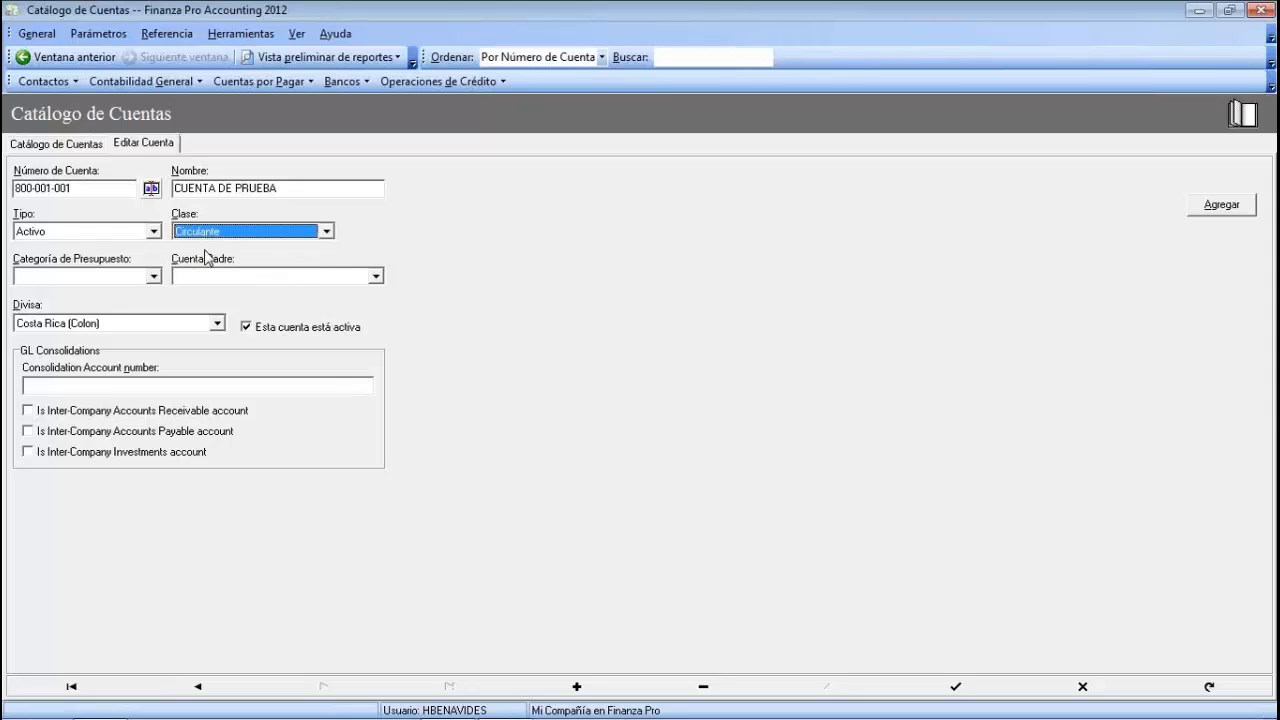
pyautogui.click(153, 277)
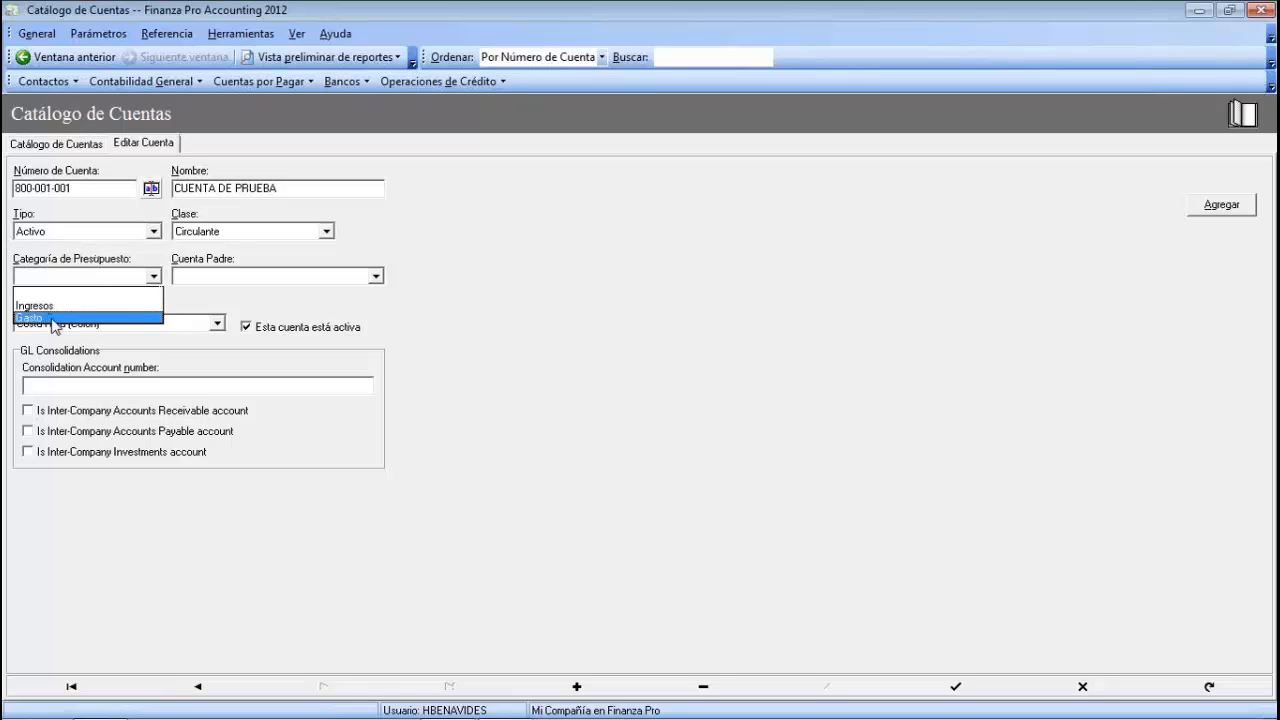
pyautogui.click(190, 302)
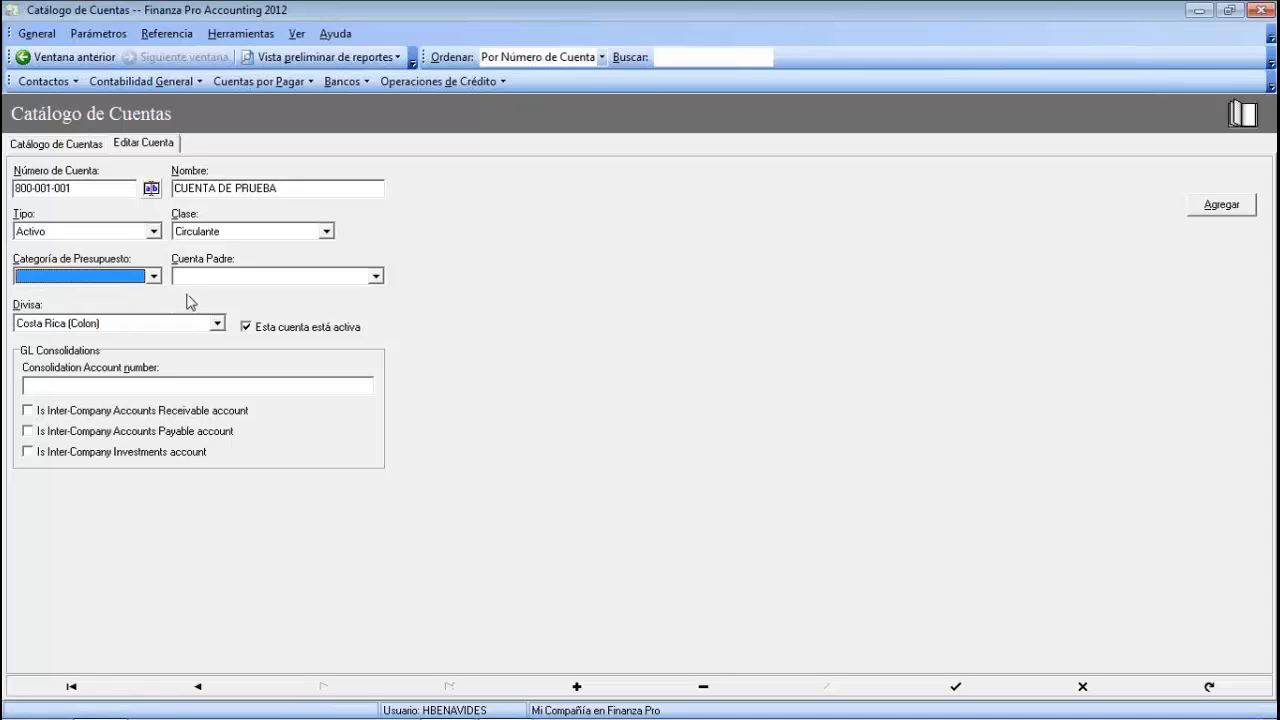
pyautogui.click(376, 279)
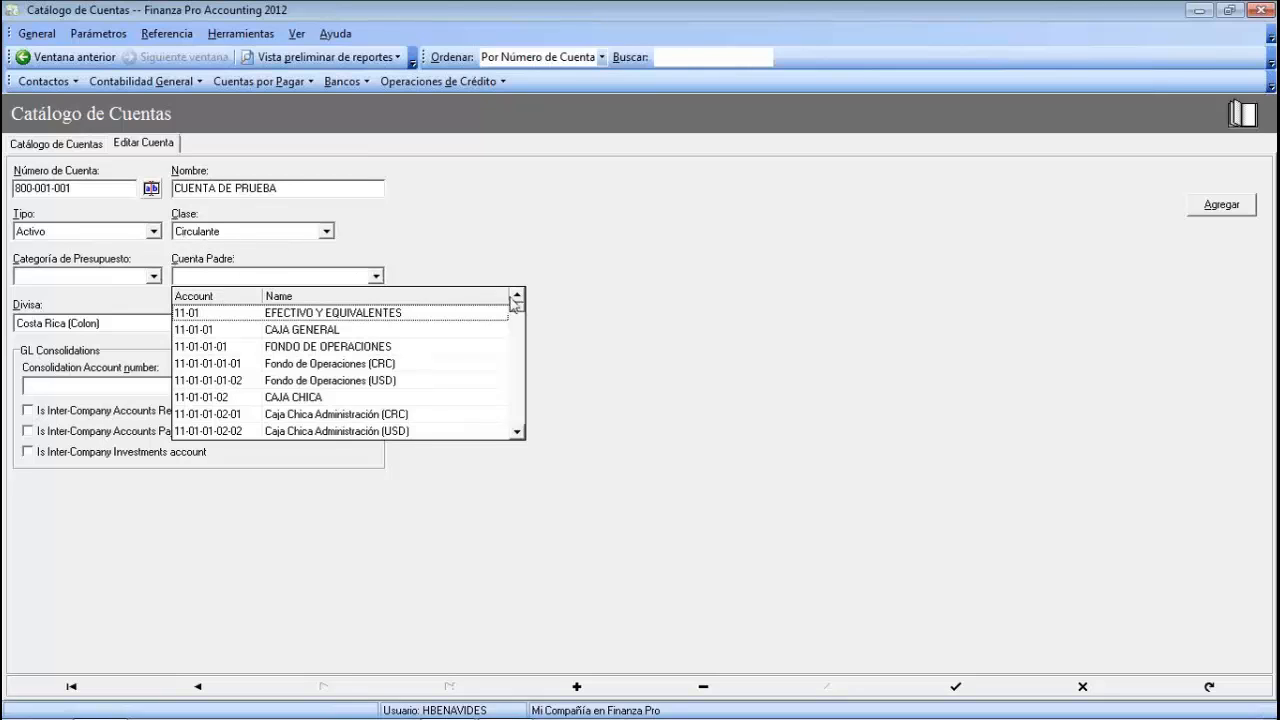
pyautogui.click(376, 277)
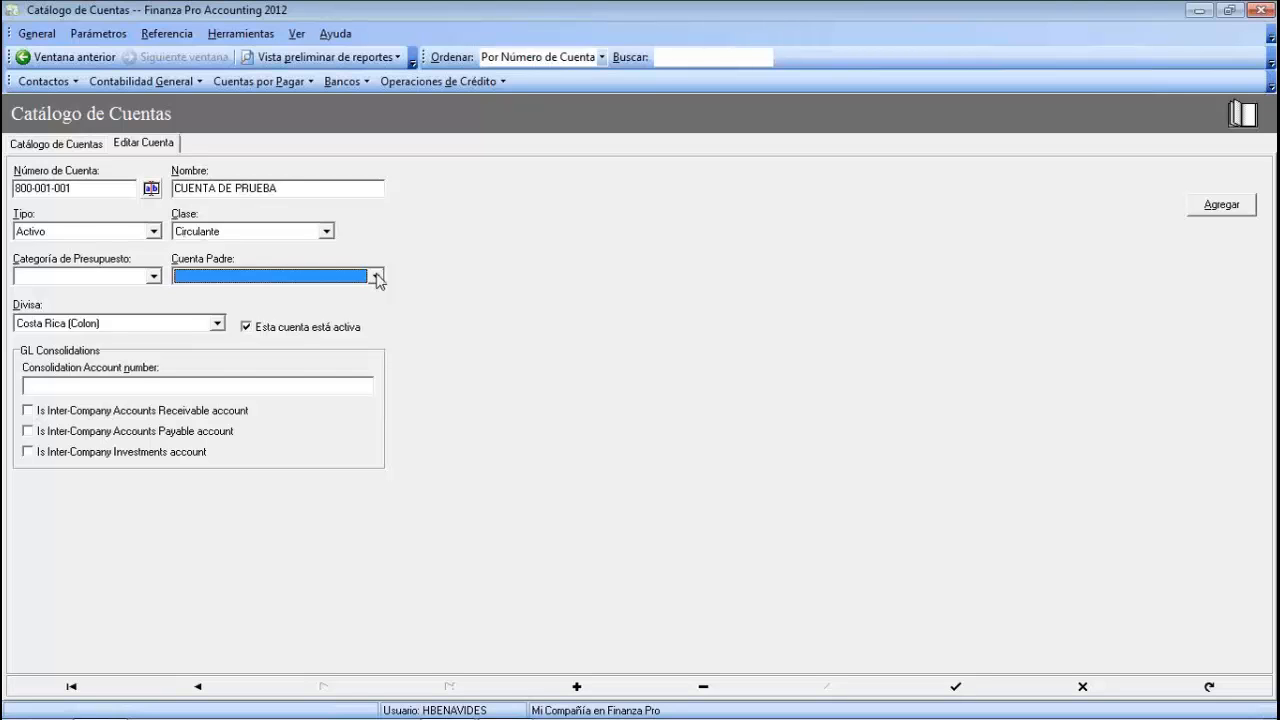
pyautogui.click(377, 277)
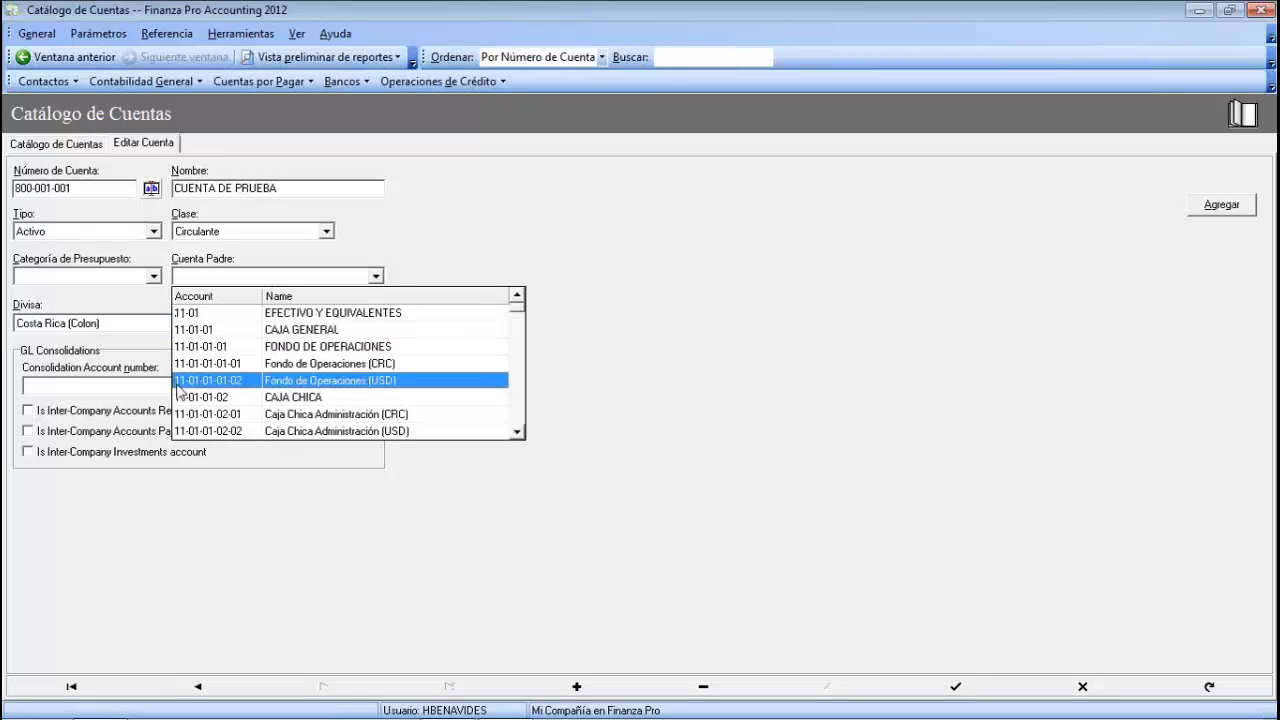
pyautogui.click(376, 277)
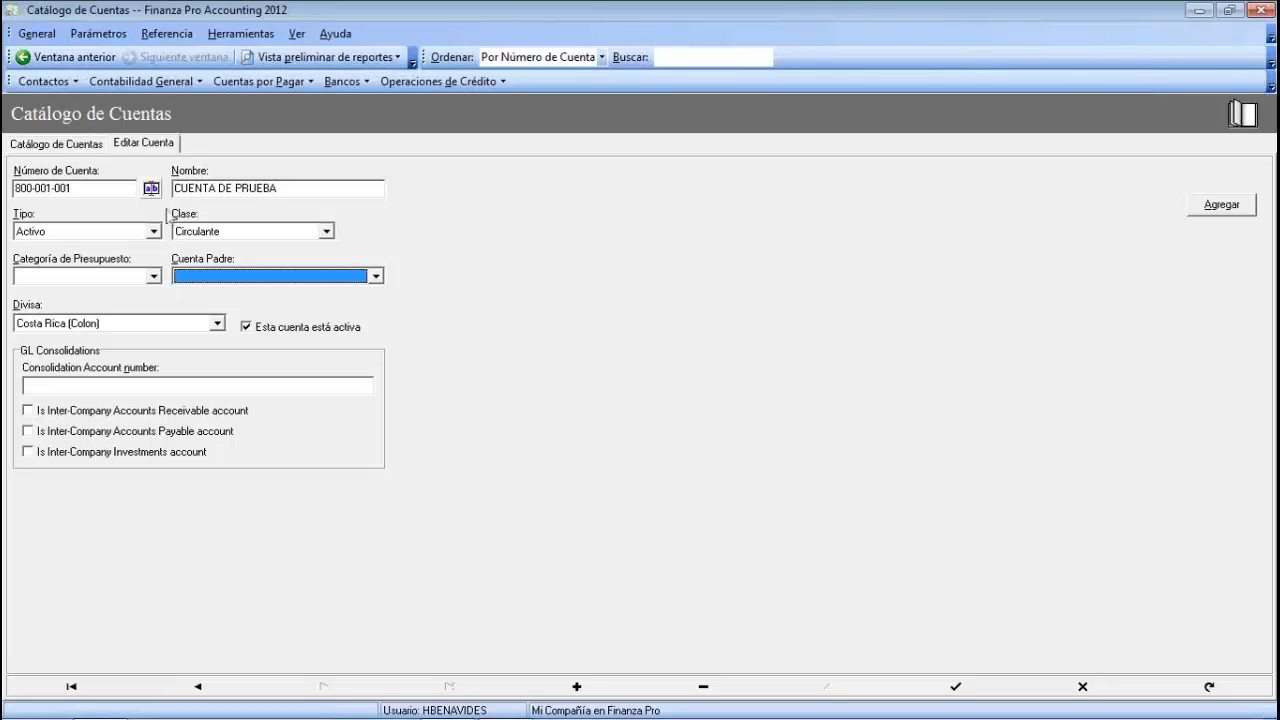
pyautogui.click(216, 323)
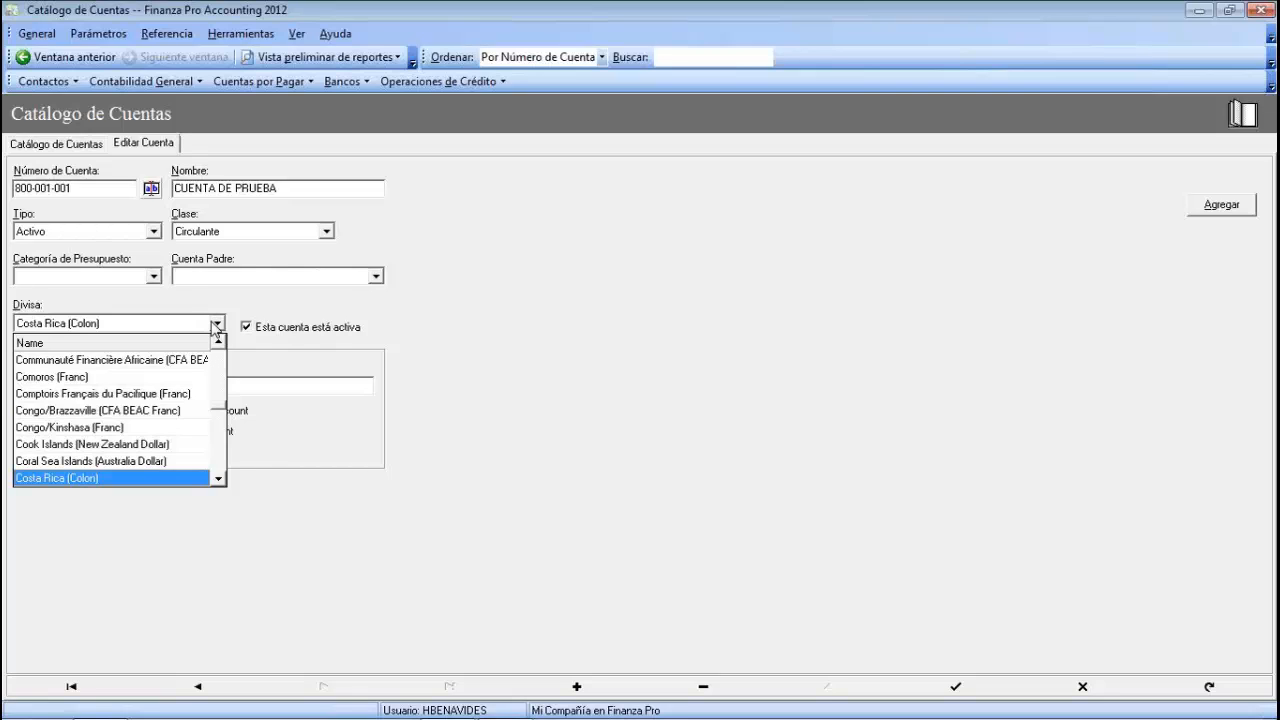
pyautogui.click(217, 323)
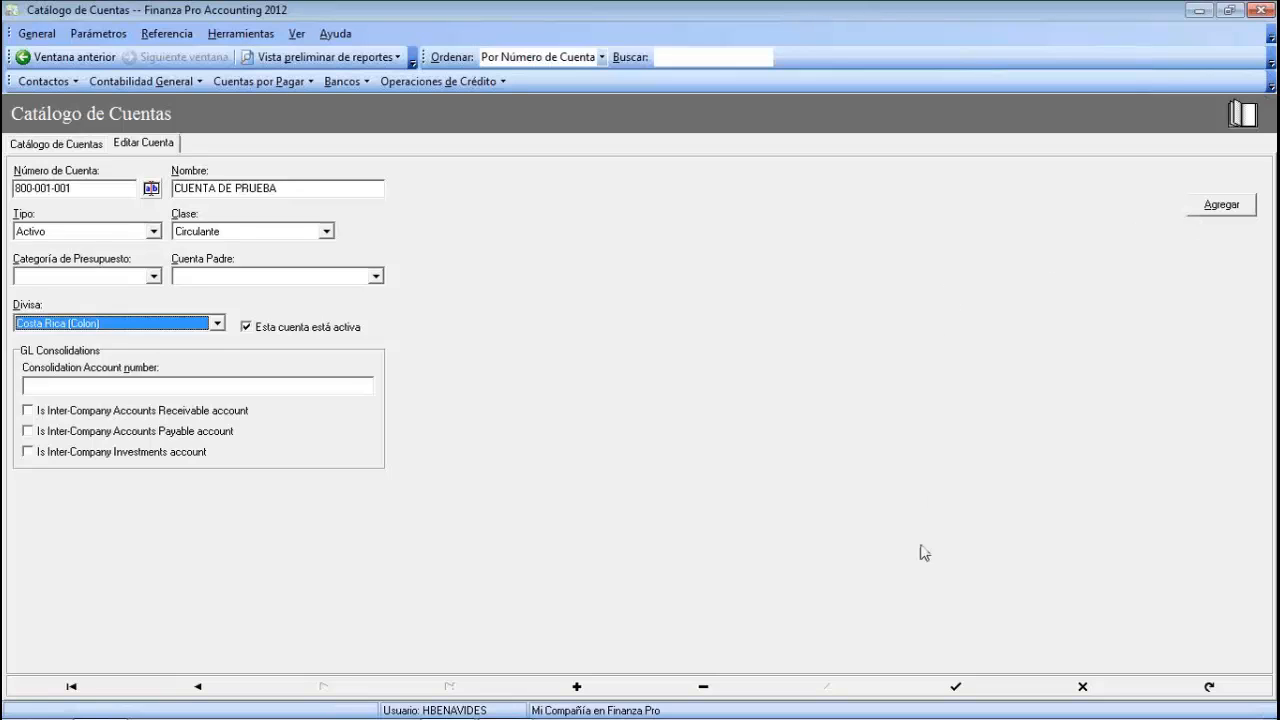
# - Save account 800-001-001 and start a blank new account from the Catálogo de Cuentas
pyautogui.click(957, 688)
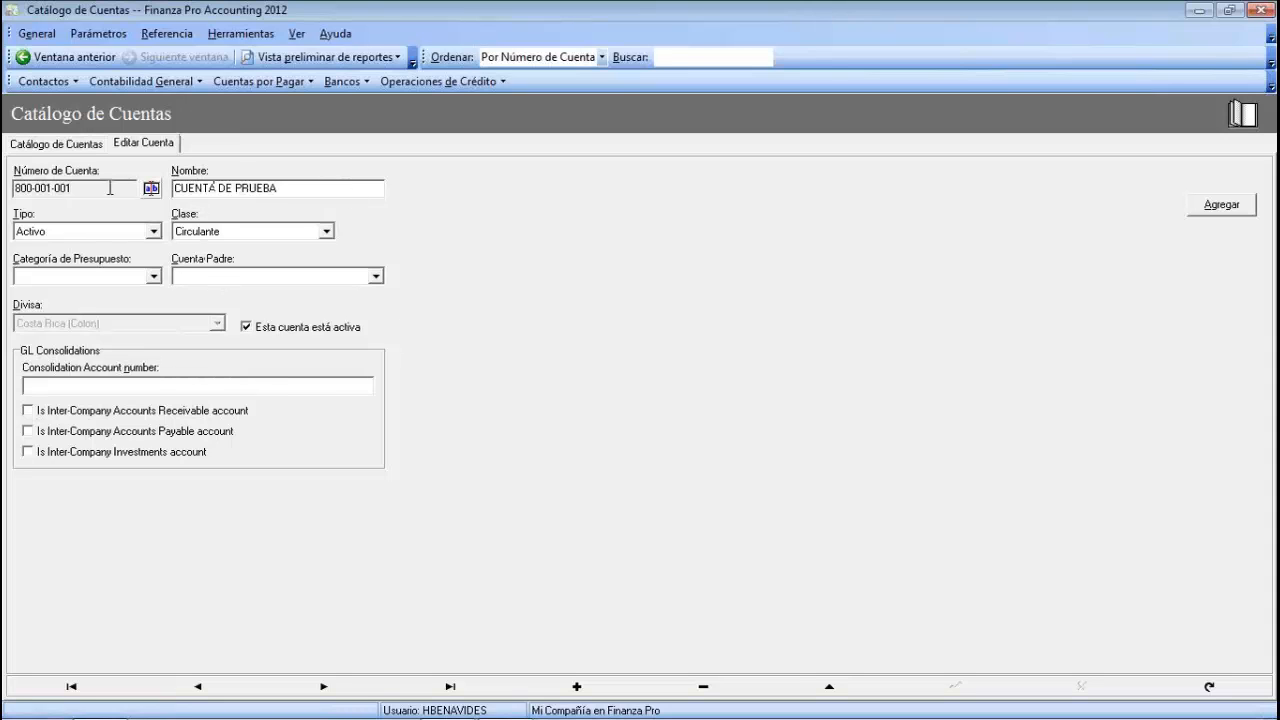
pyautogui.click(64, 145)
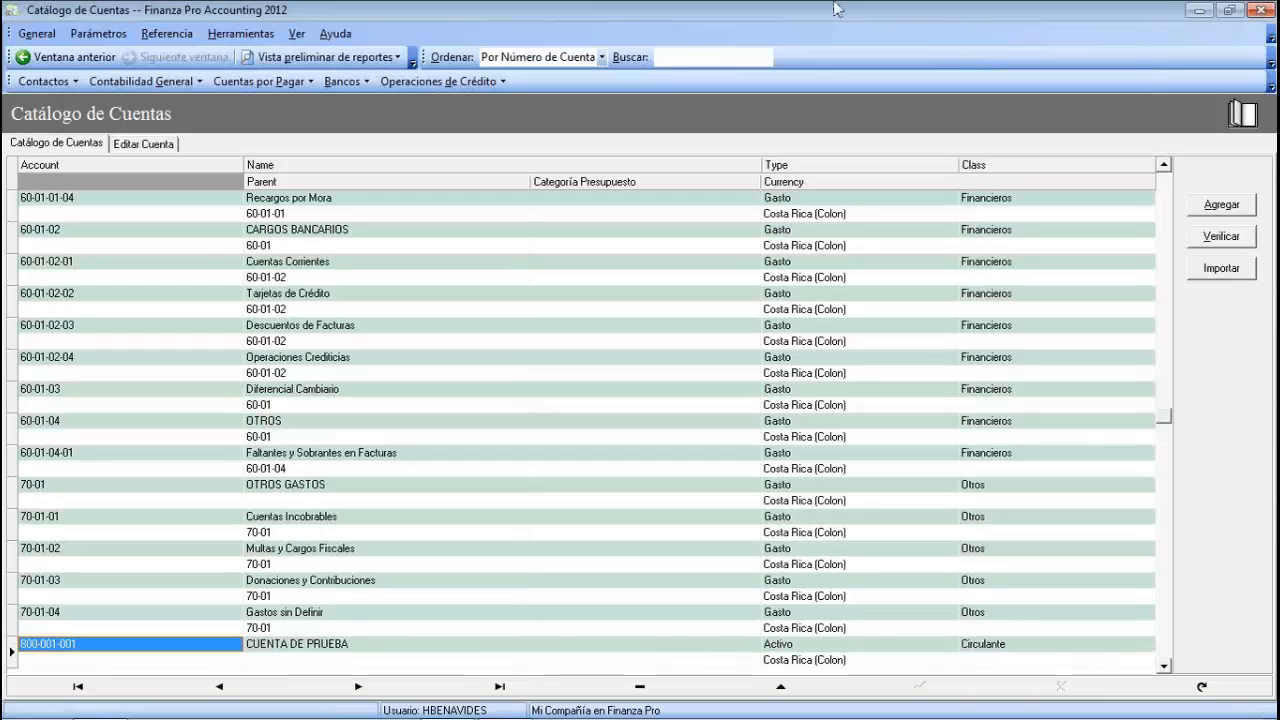
pyautogui.click(1170, 534)
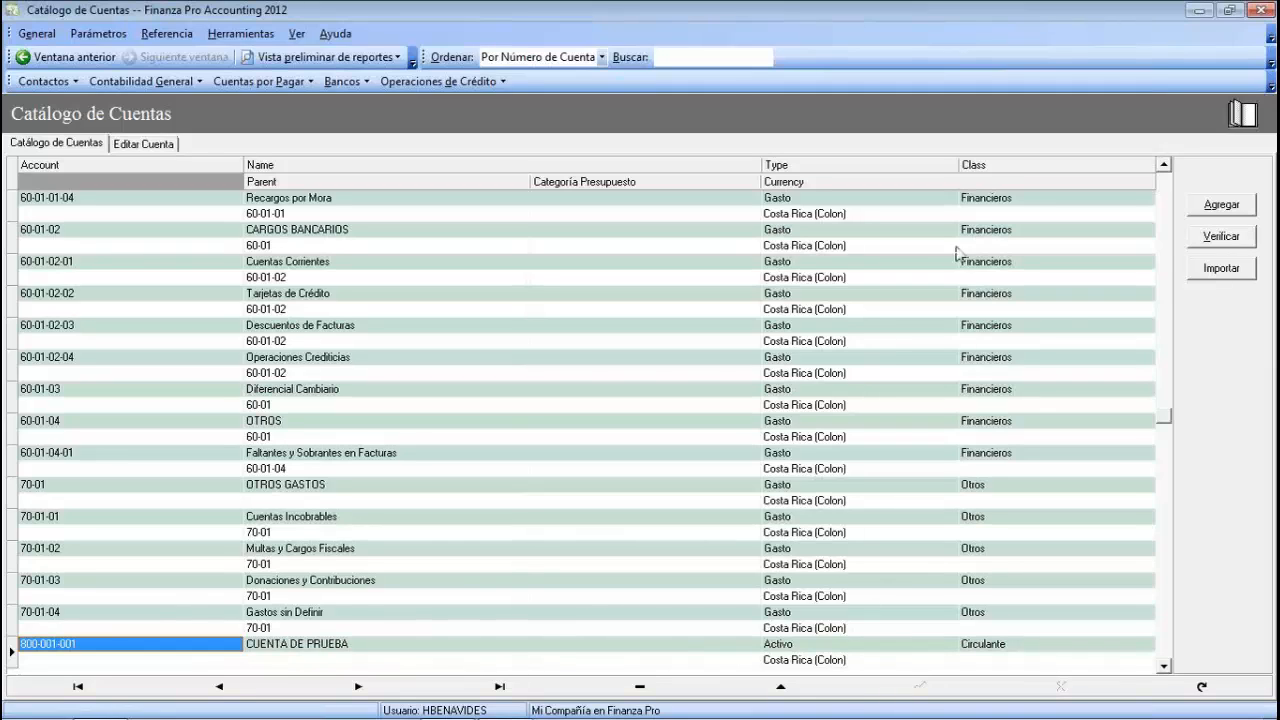
pyautogui.click(1228, 210)
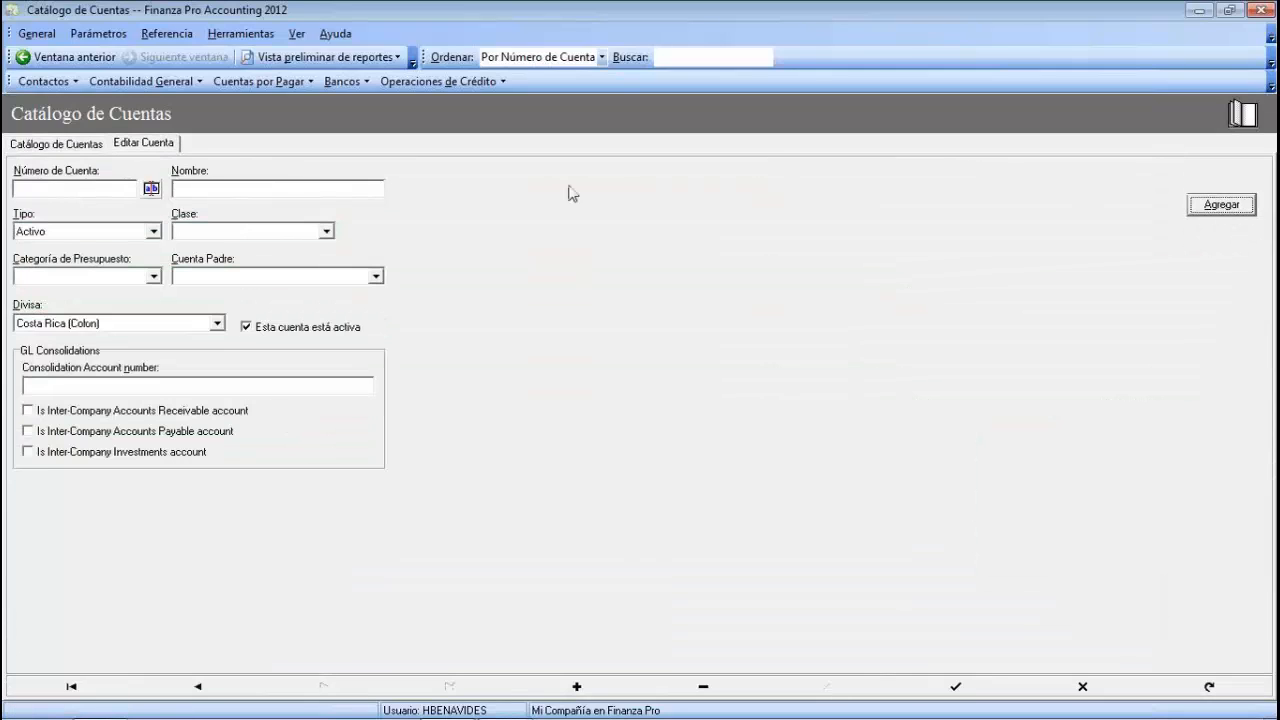
pyautogui.click(37, 186)
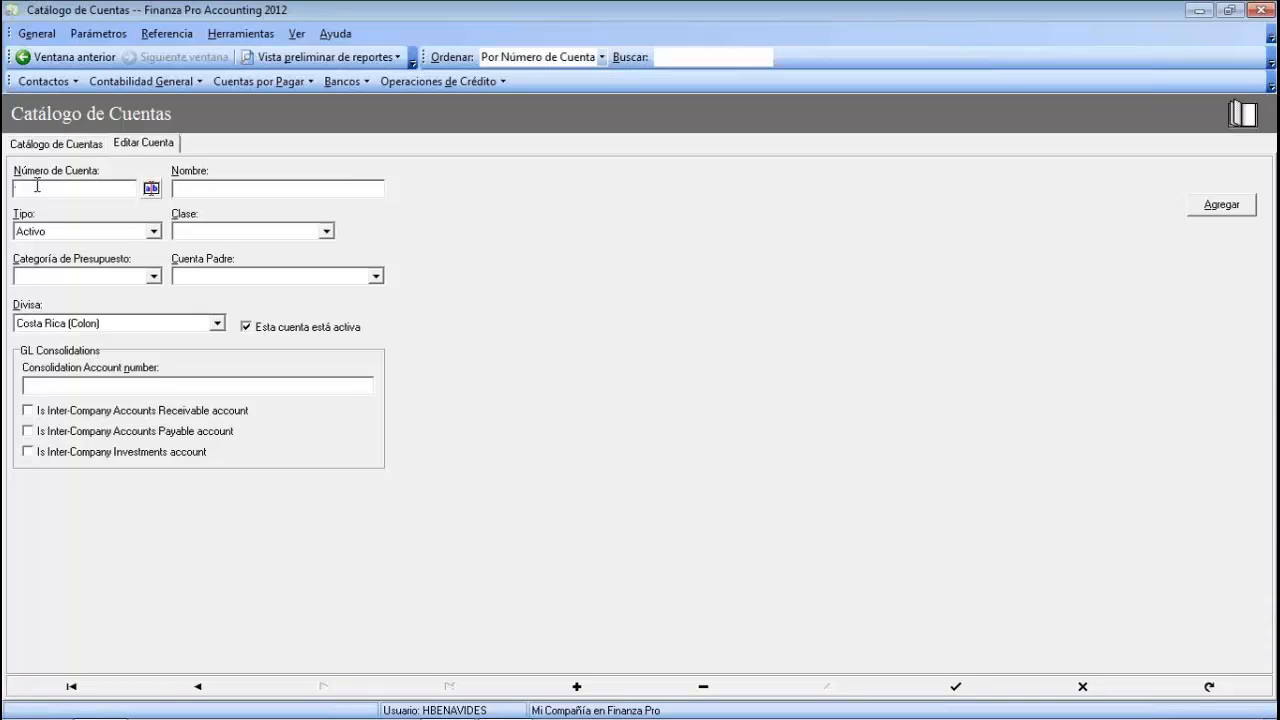
pyautogui.write('800')
pyautogui.write('-001-001-001')
pyautogui.click(207, 191)
pyautogui.write('Cta prueba')
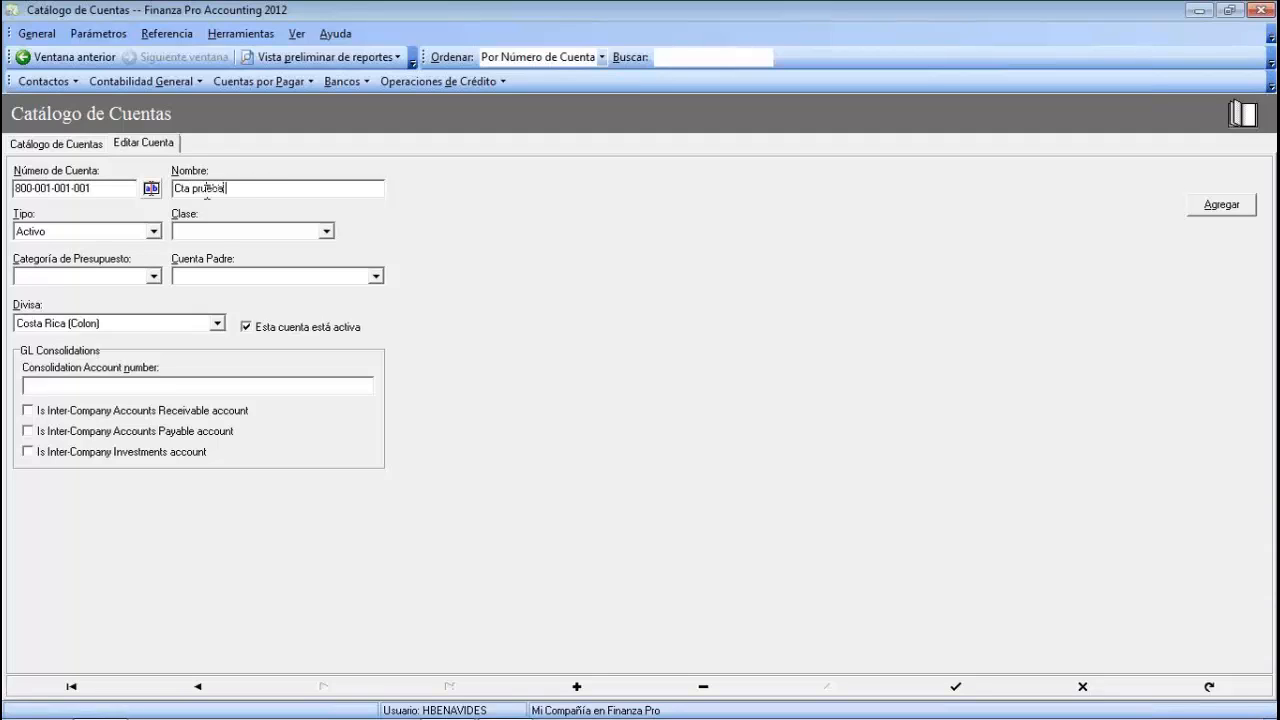
pyautogui.write(' hija')
pyautogui.press('Tab')
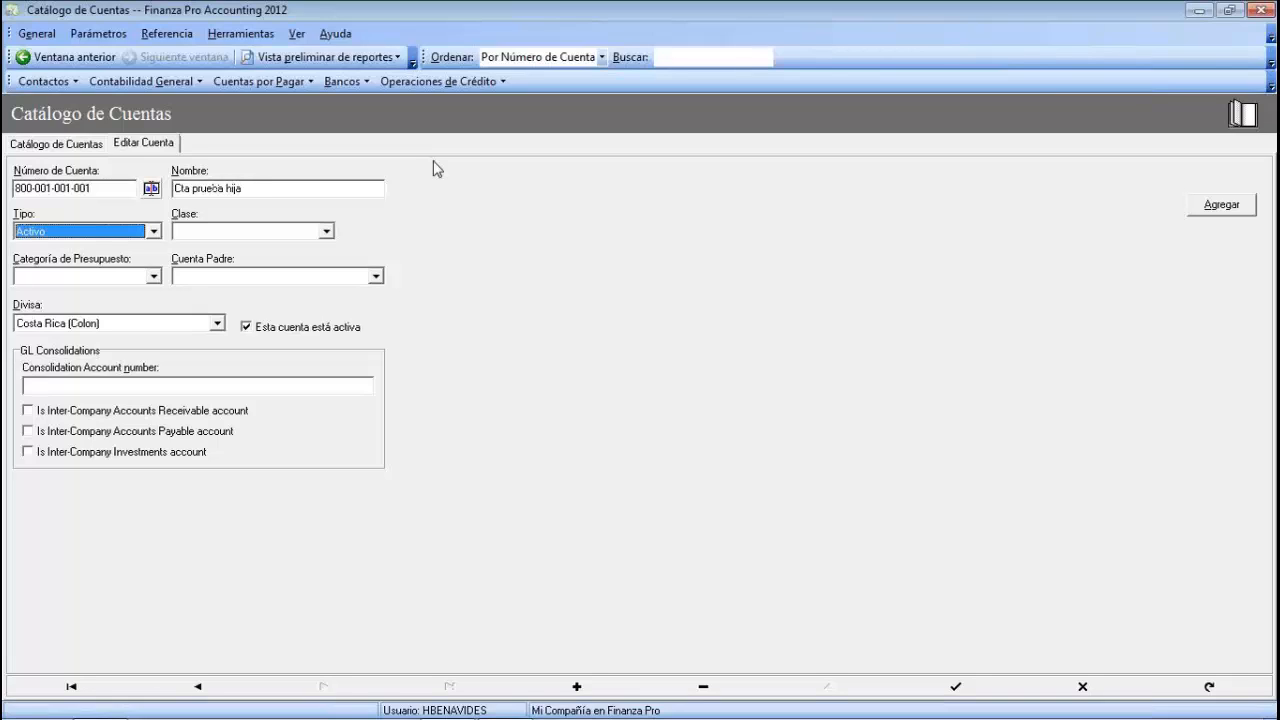
# - Set type Activo, class Circulante and budget category Ingresos for Cta prueba hija
pyautogui.click(153, 231)
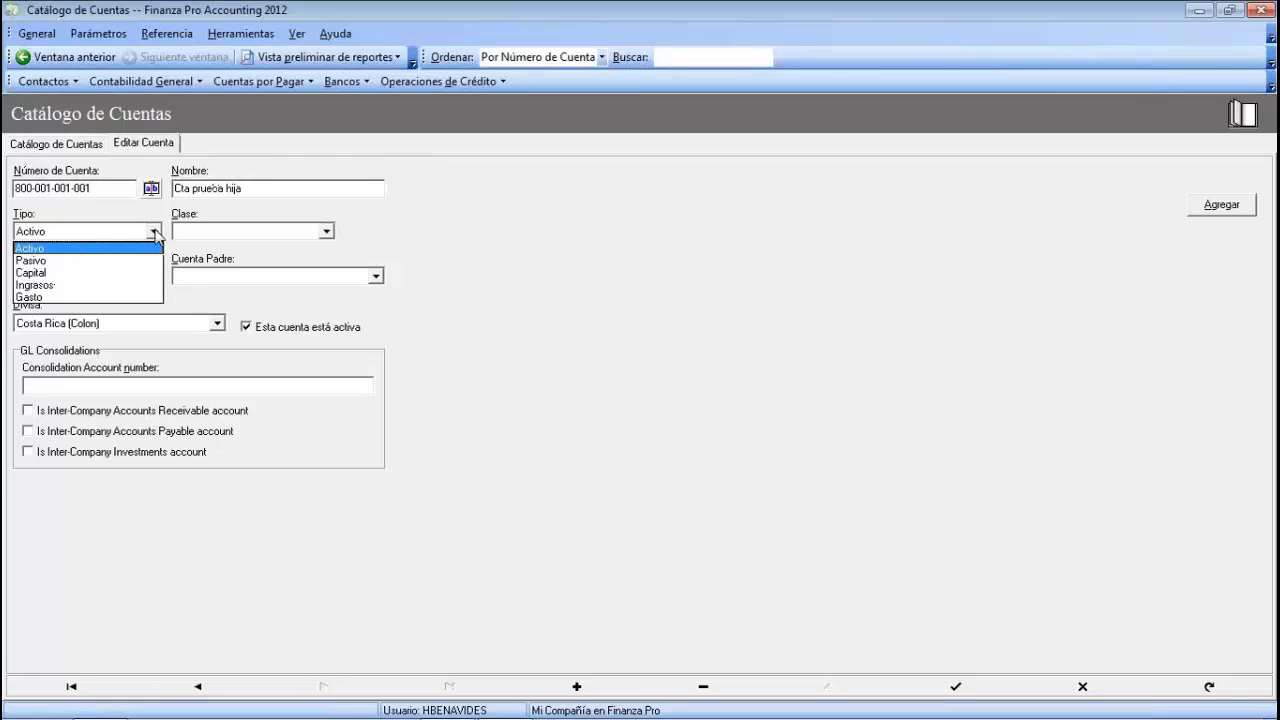
pyautogui.click(43, 250)
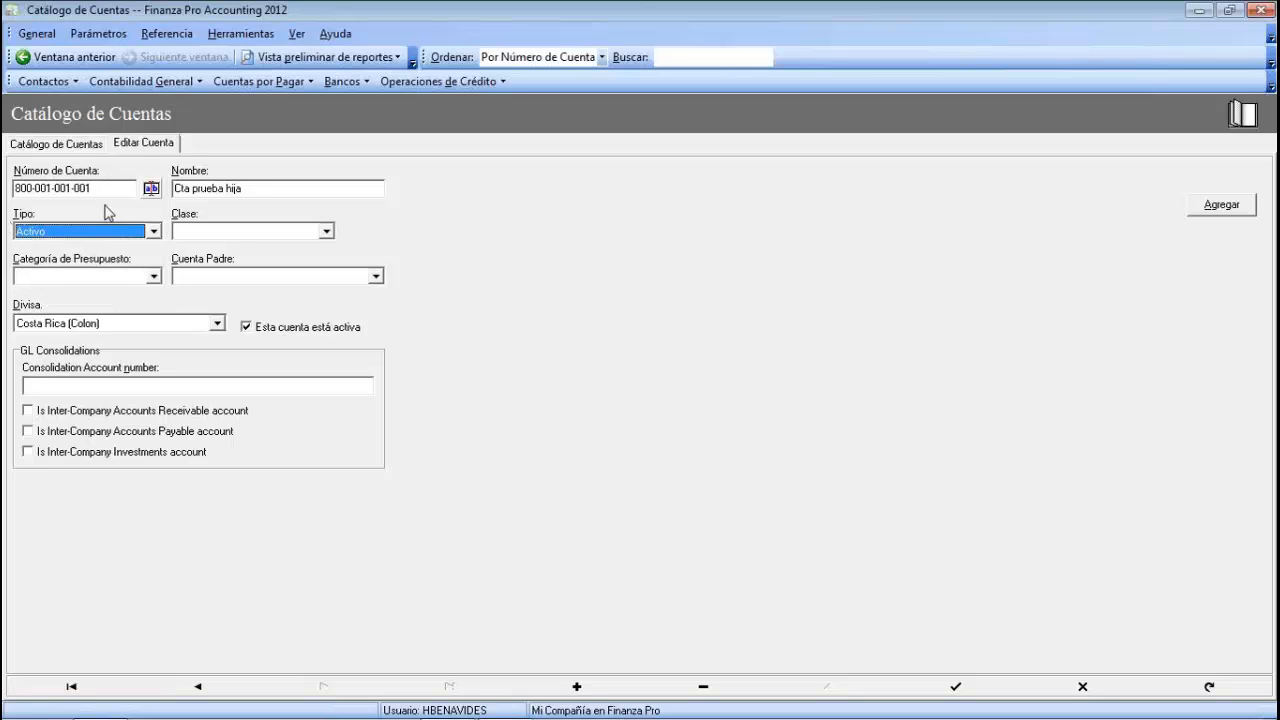
pyautogui.click(327, 232)
pyautogui.click(192, 249)
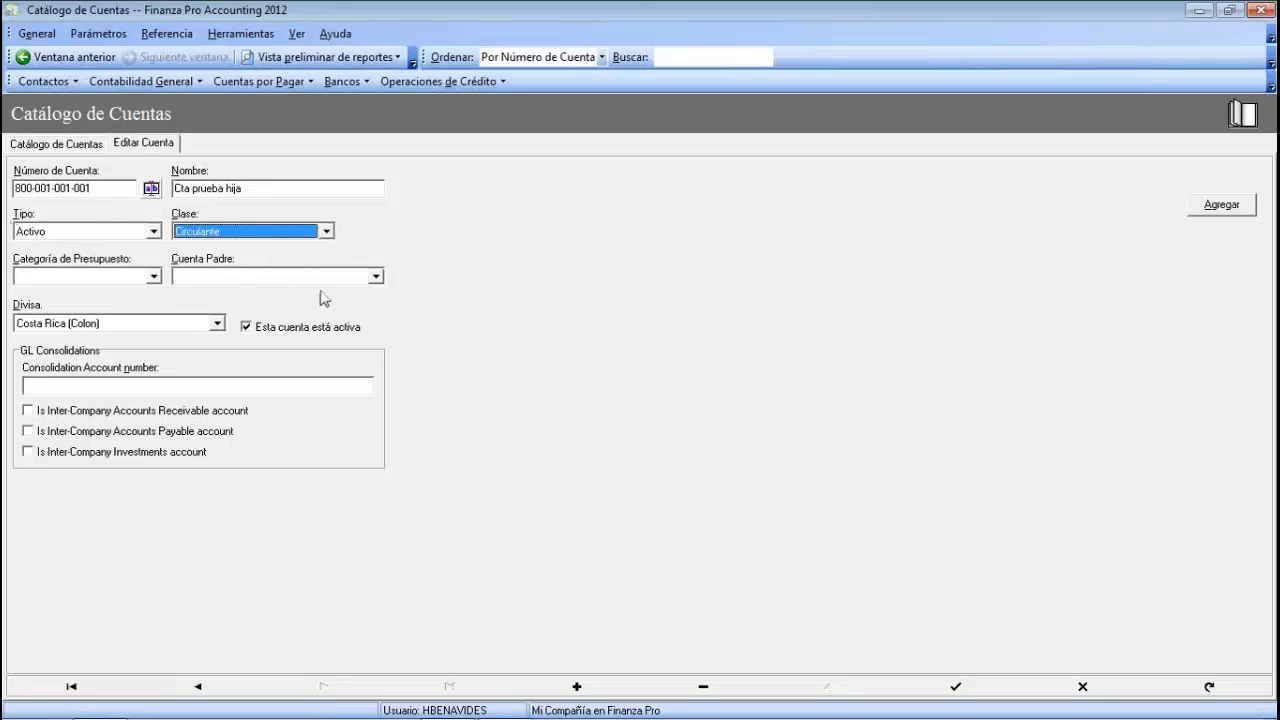
pyautogui.click(153, 276)
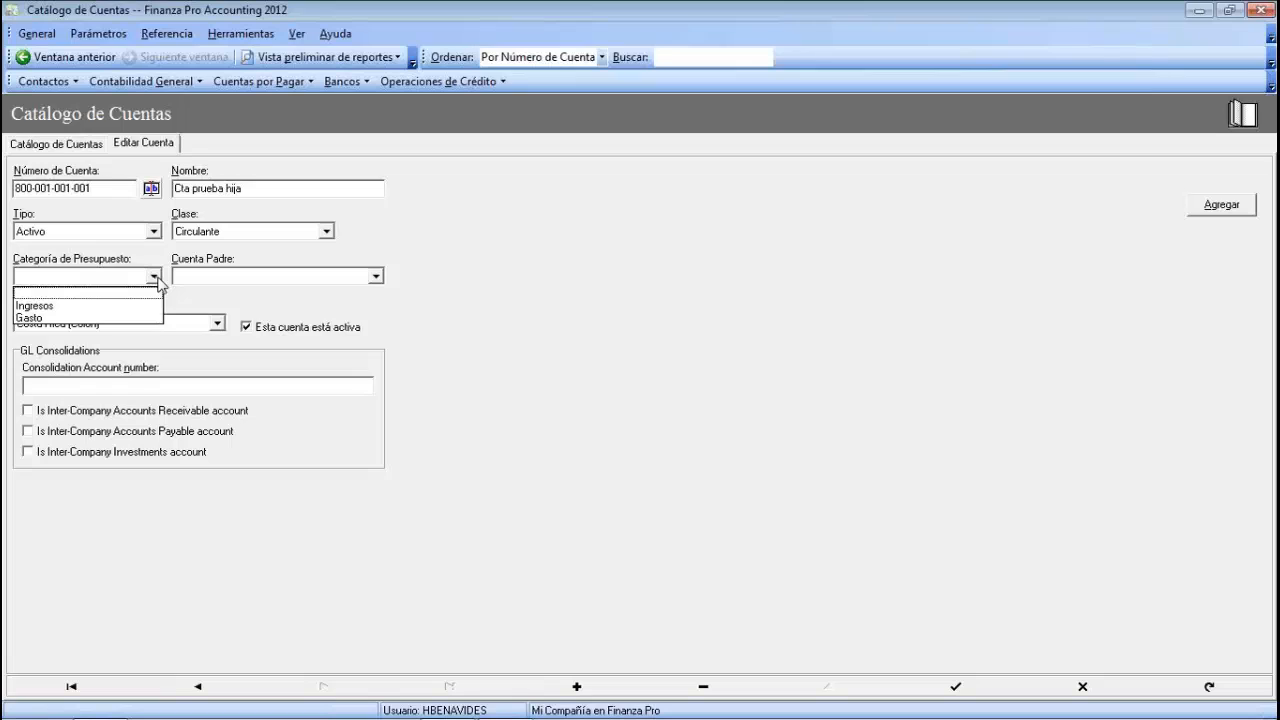
pyautogui.click(30, 305)
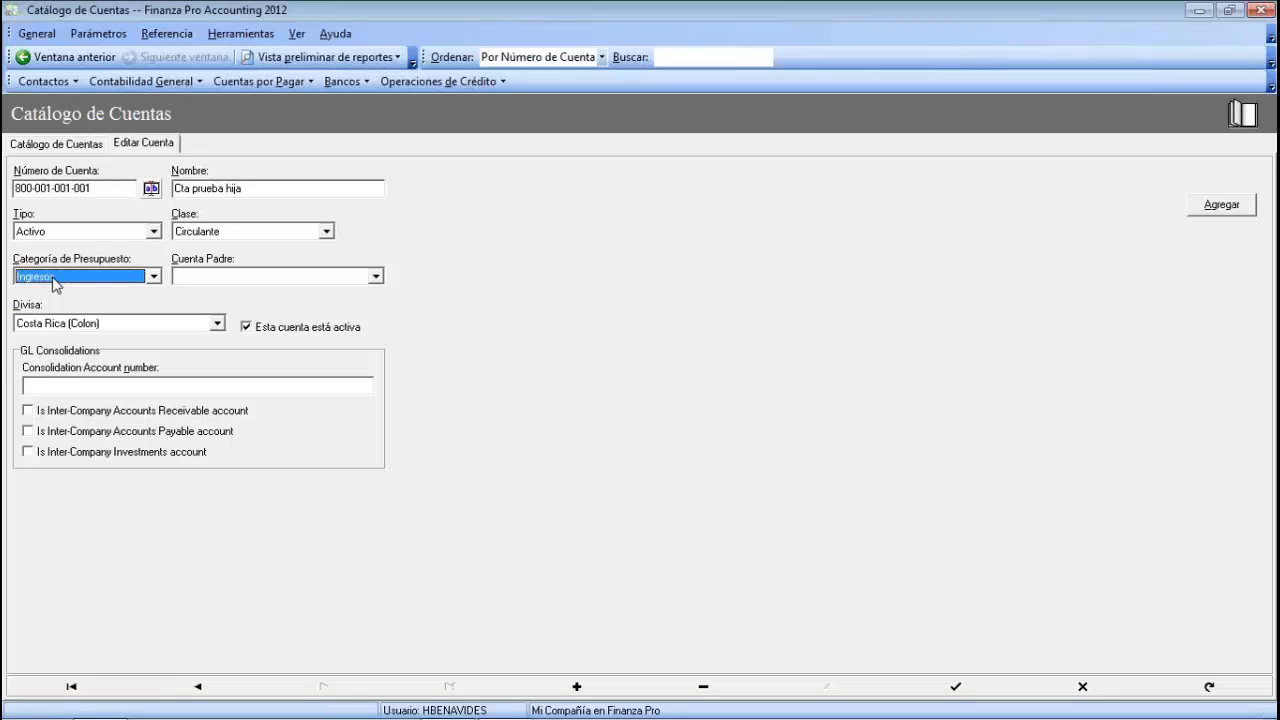
# - Assign parent account 800-001-001 and save the child account
pyautogui.press('Tab')
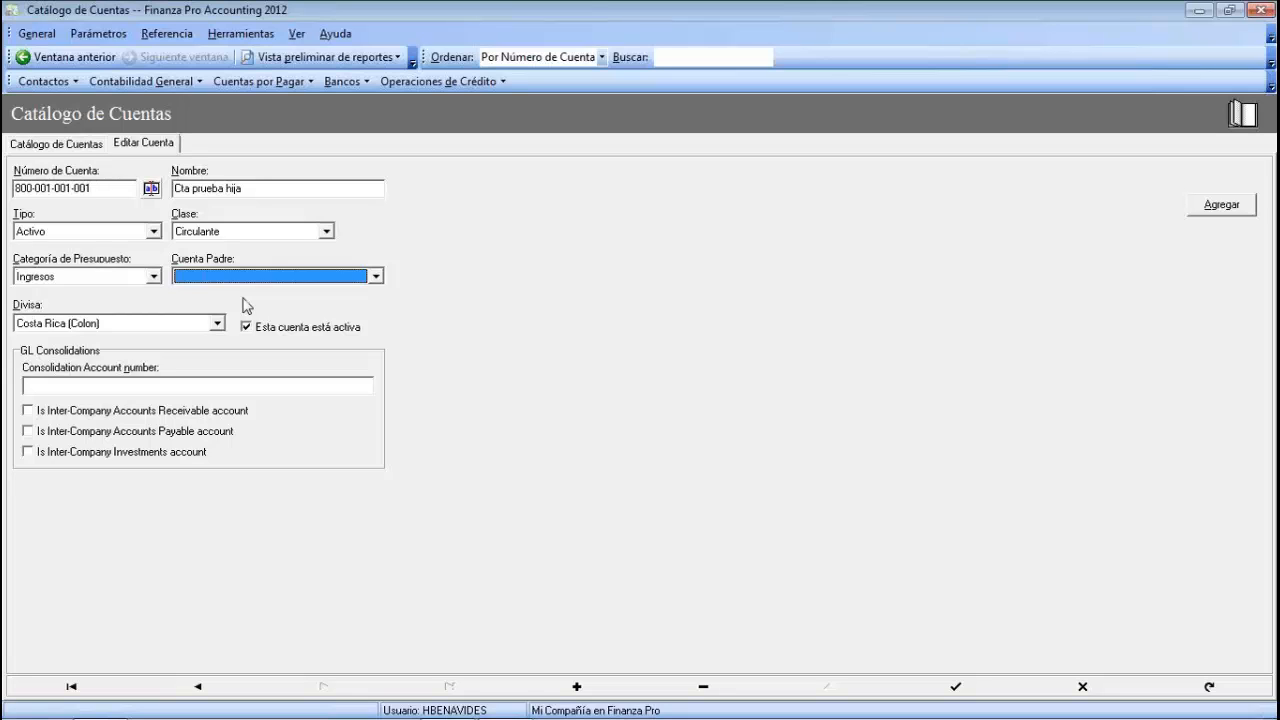
pyautogui.write('800-001-0')
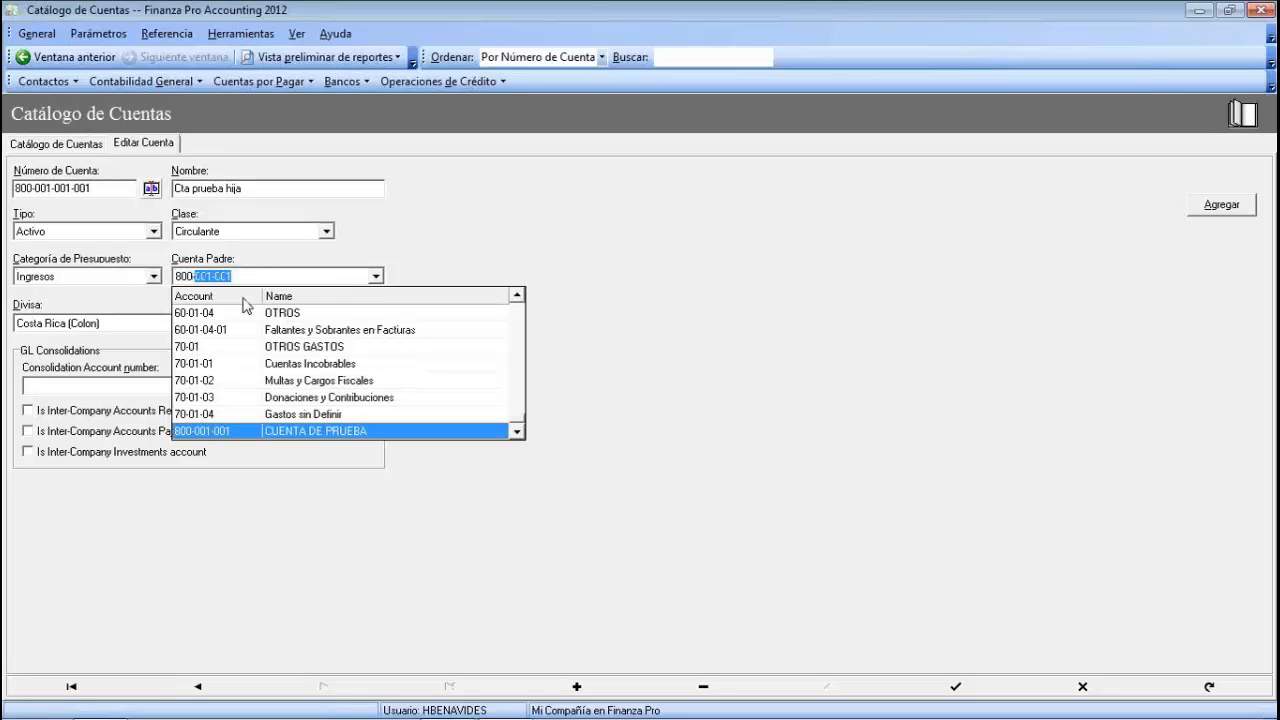
pyautogui.write('01-')
pyautogui.click(265, 437)
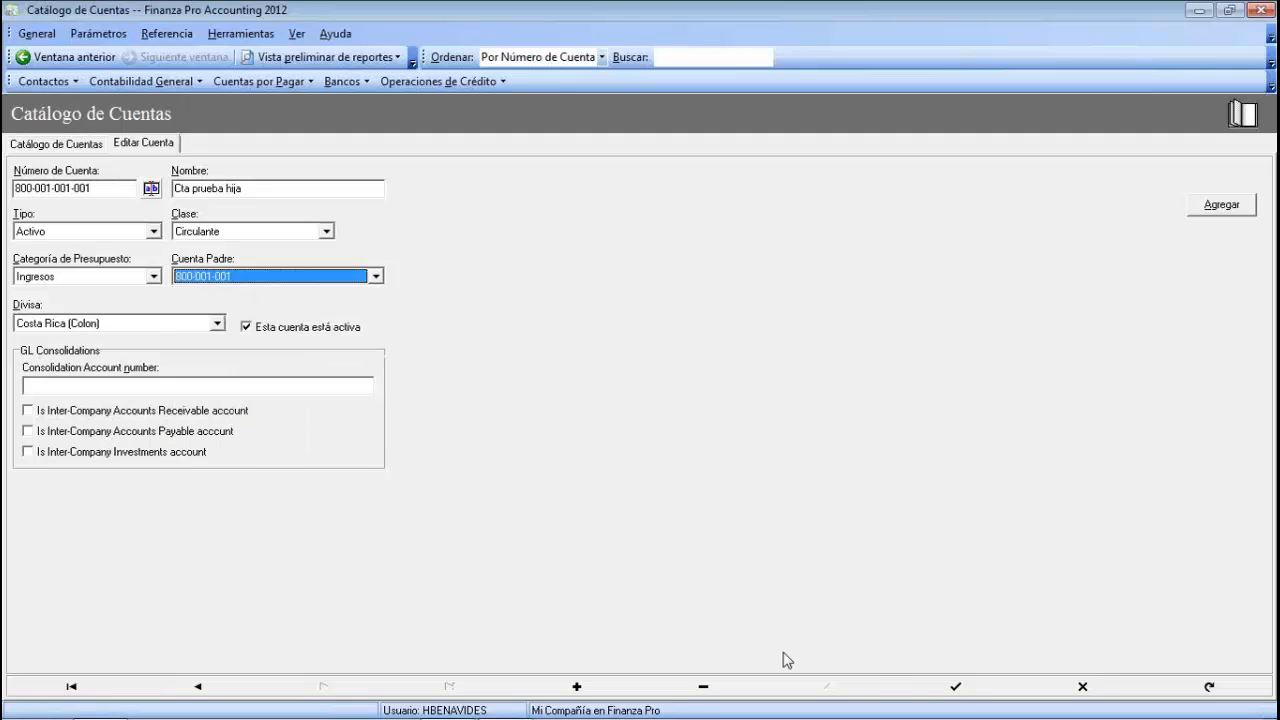
pyautogui.click(940, 690)
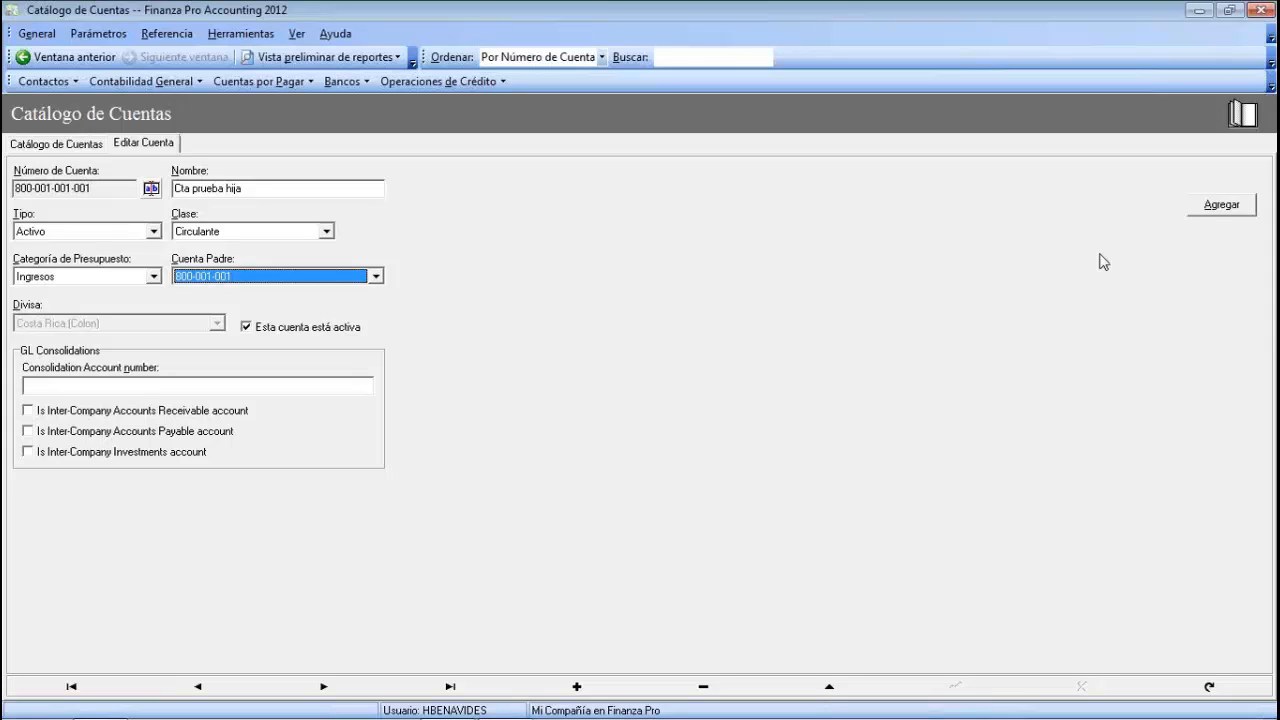
pyautogui.click(78, 148)
pyautogui.doubleClick(254, 615)
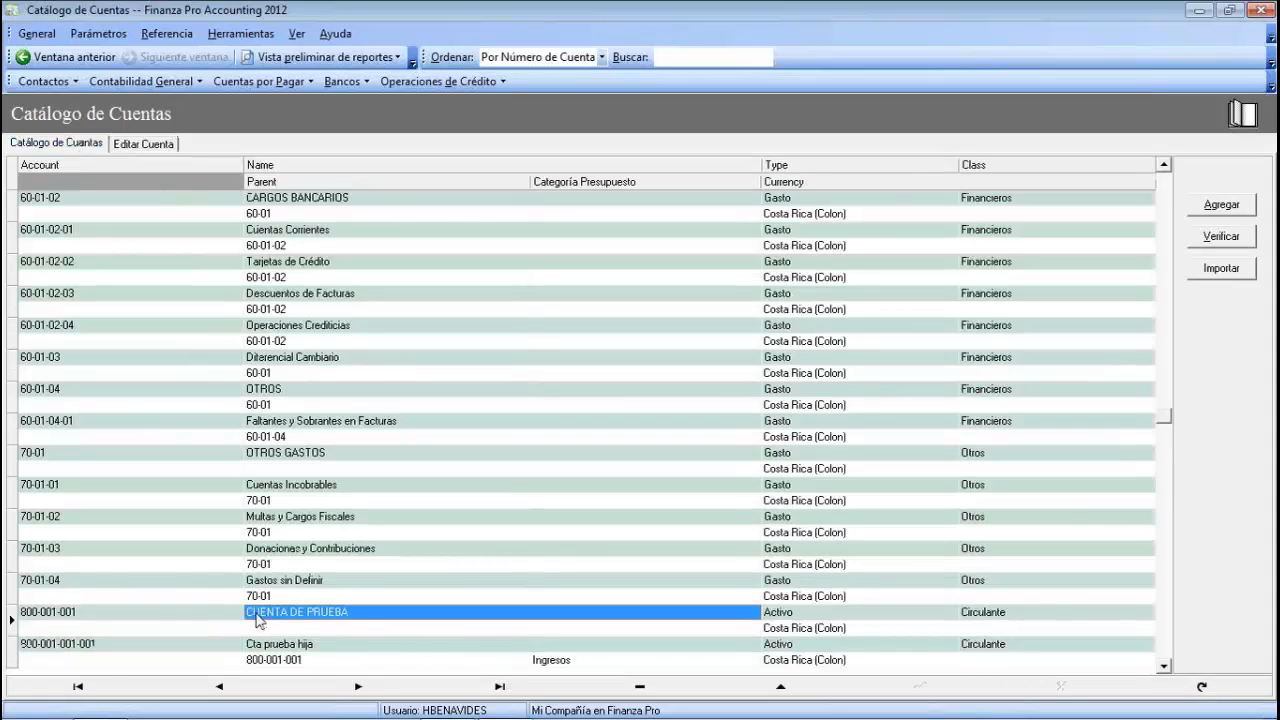
pyautogui.click(196, 646)
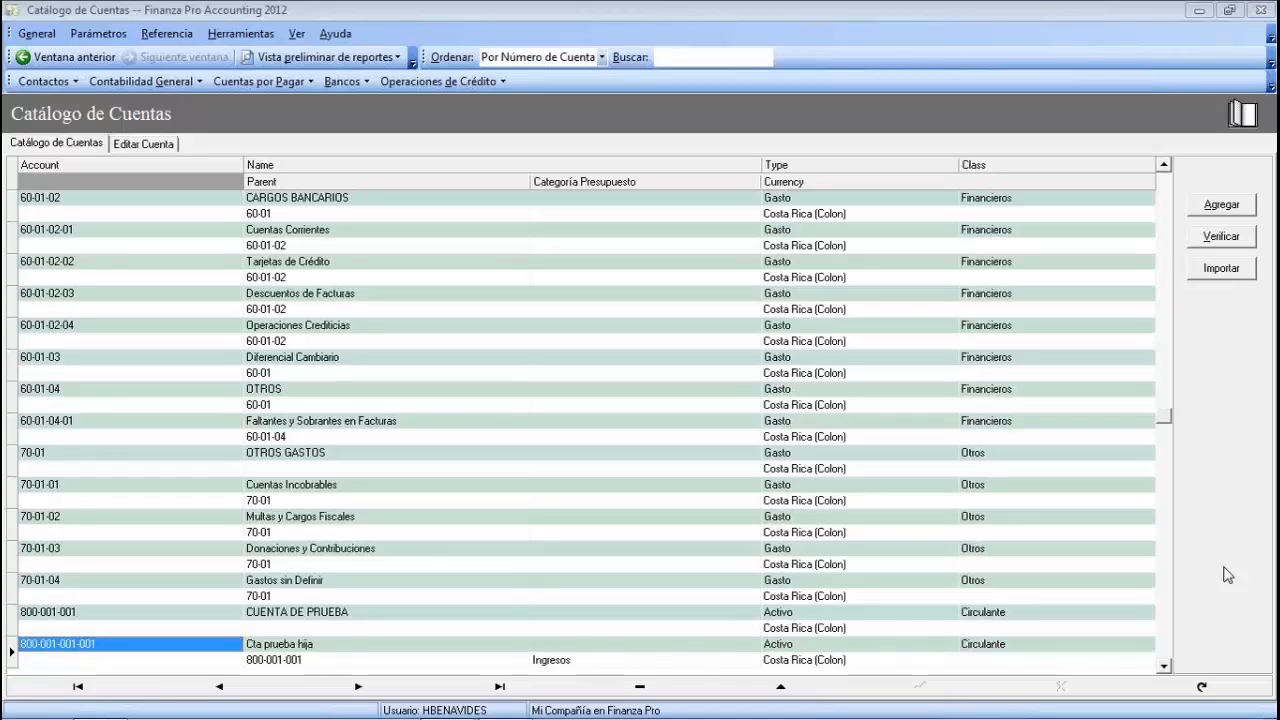
pyautogui.click(388, 63)
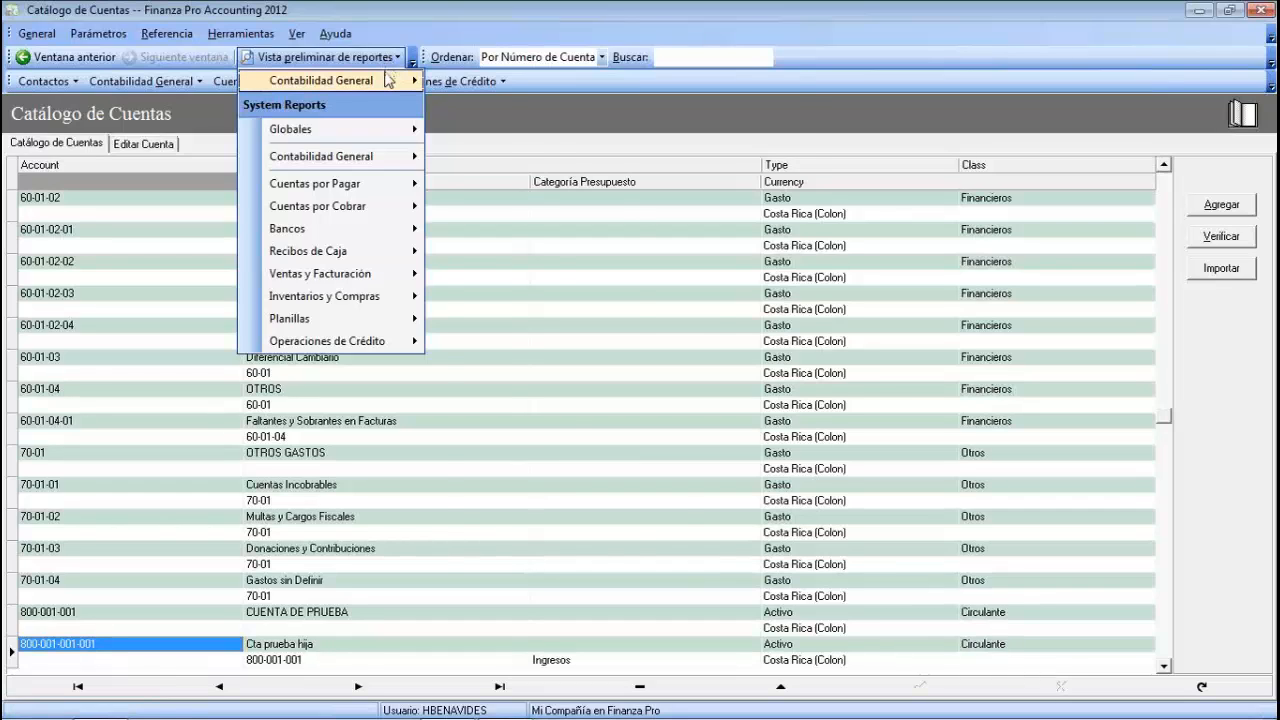
# - Preview the Catálogo de Cuentas report, jump to page 23, return to page 1, then close it
pyautogui.moveTo(389, 80)
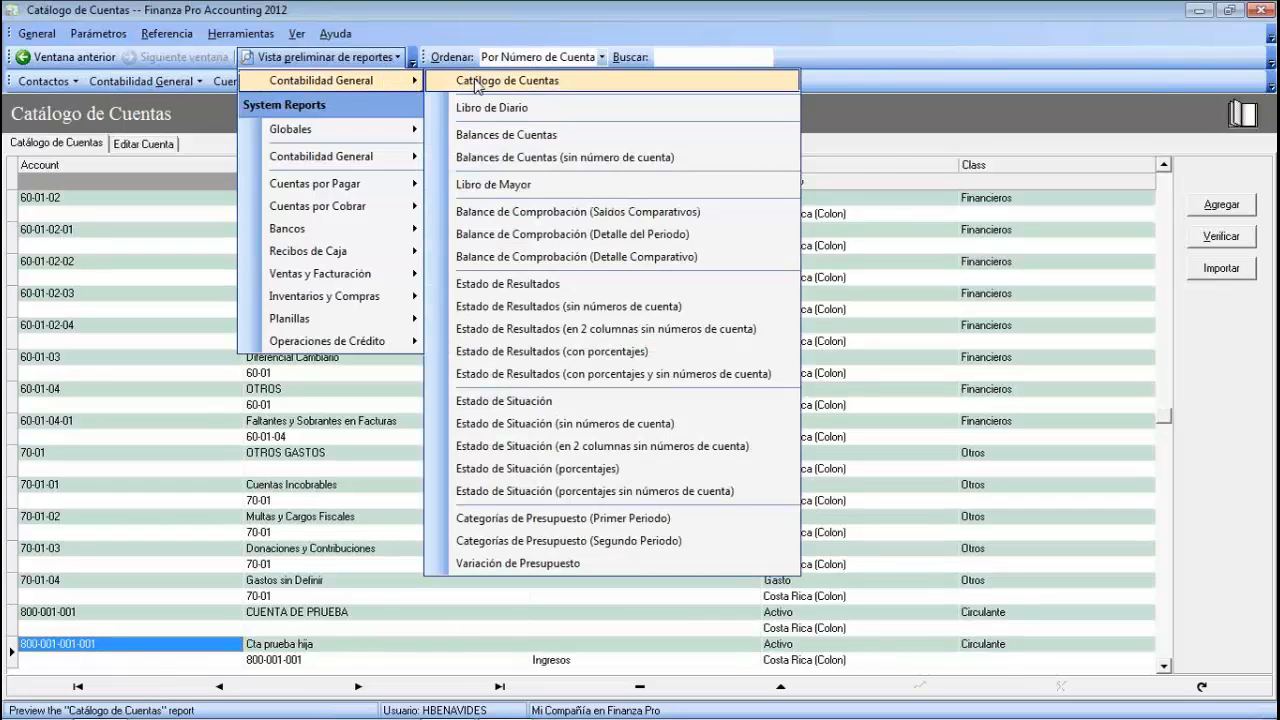
pyautogui.click(474, 84)
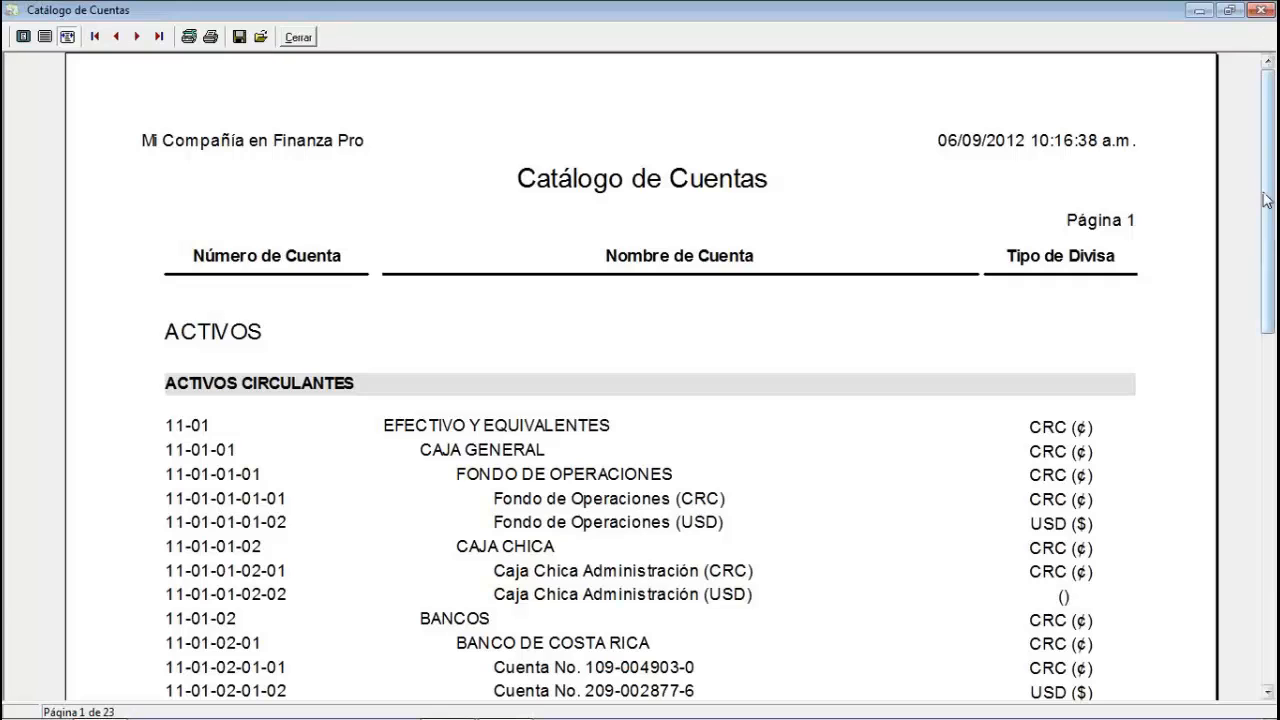
pyautogui.moveTo(1265, 200); pyautogui.dragTo(1265, 310)
pyautogui.click(158, 36)
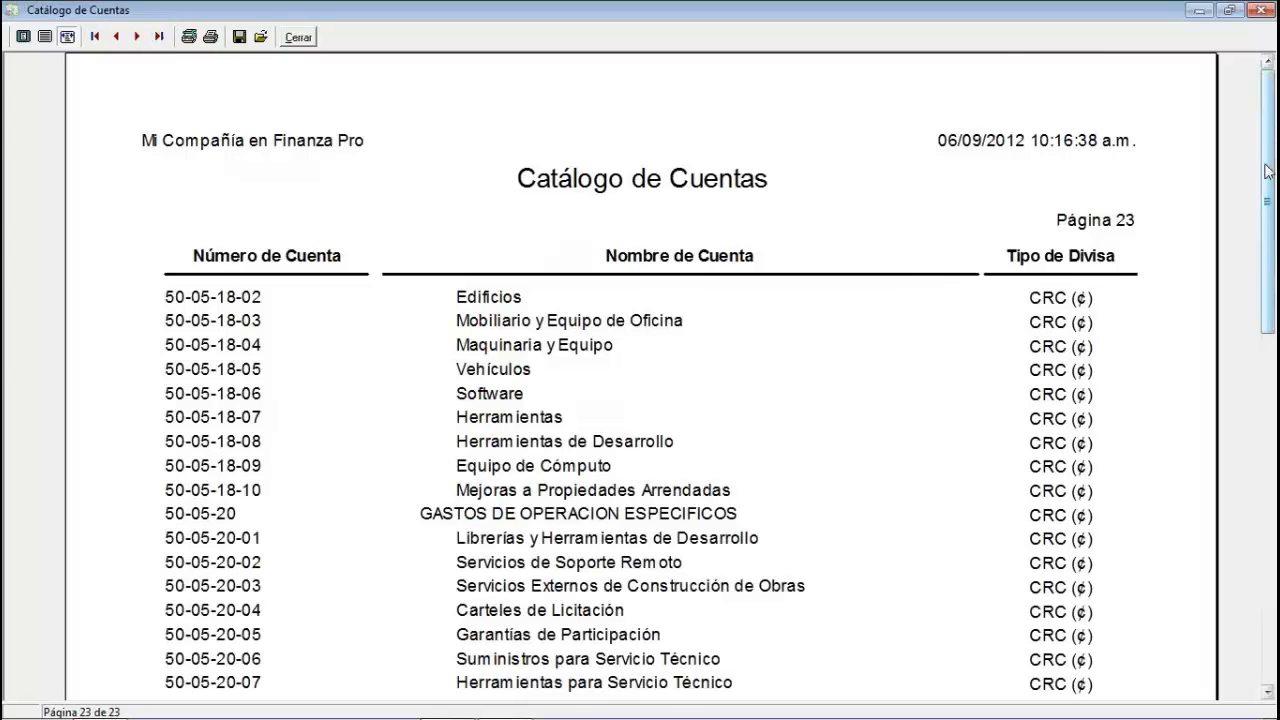
pyautogui.moveTo(1268, 170); pyautogui.dragTo(1268, 540)
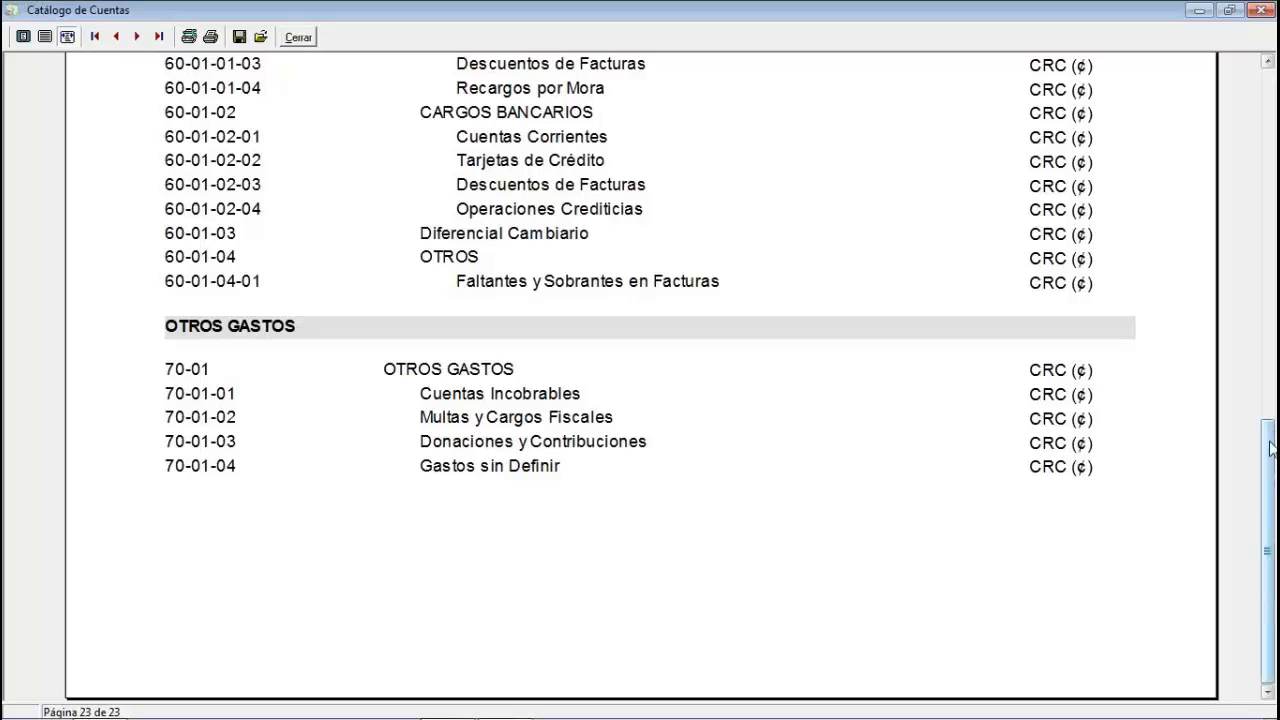
pyautogui.moveTo(1269, 441); pyautogui.dragTo(1273, 248)
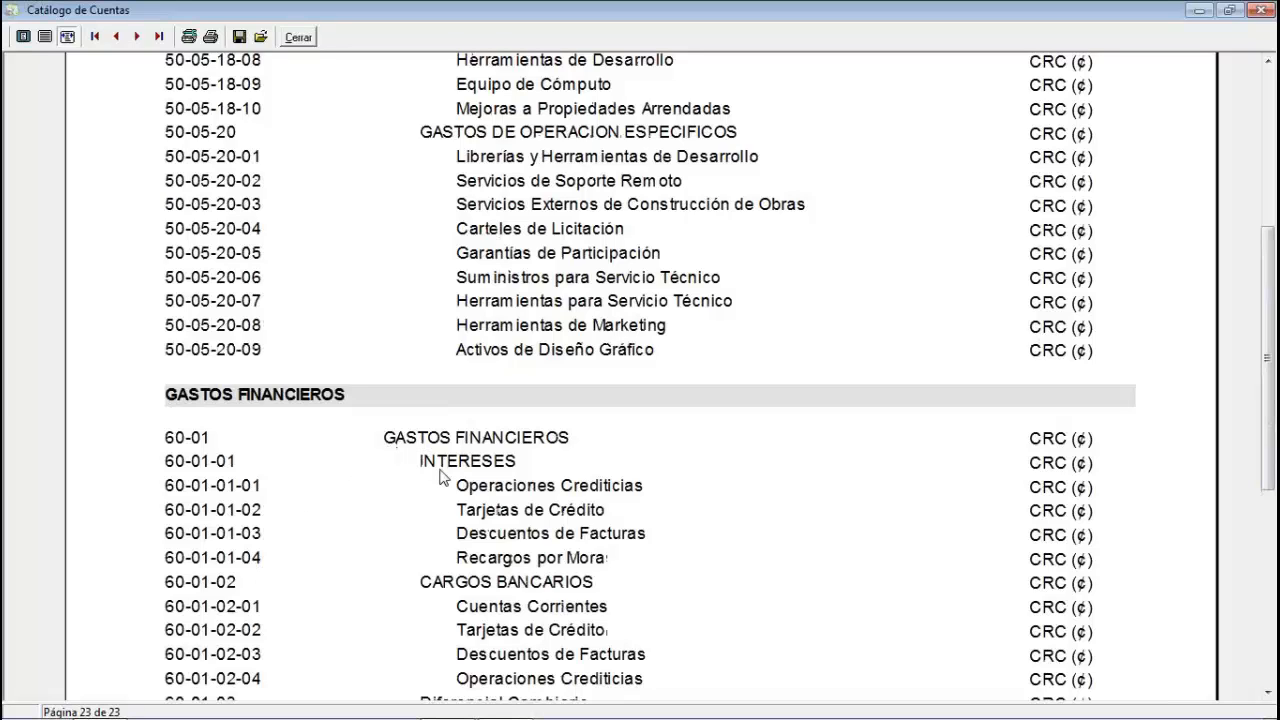
pyautogui.click(97, 40)
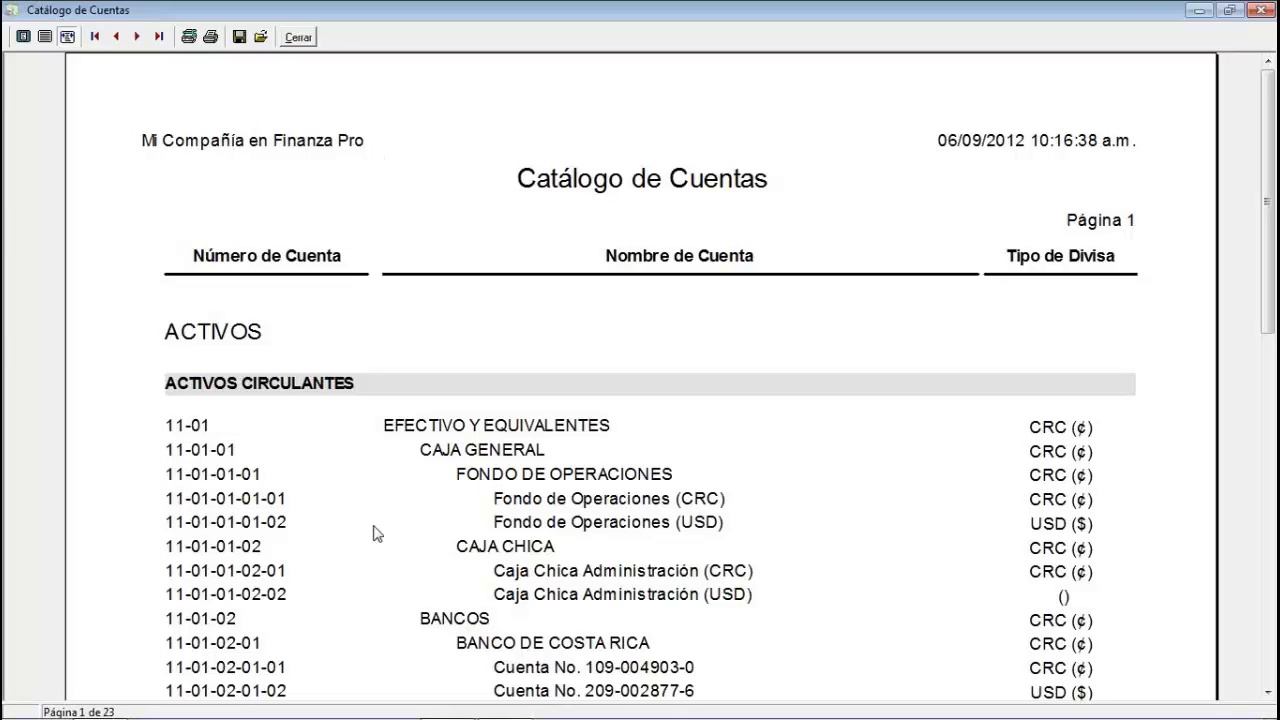
pyautogui.click(297, 37)
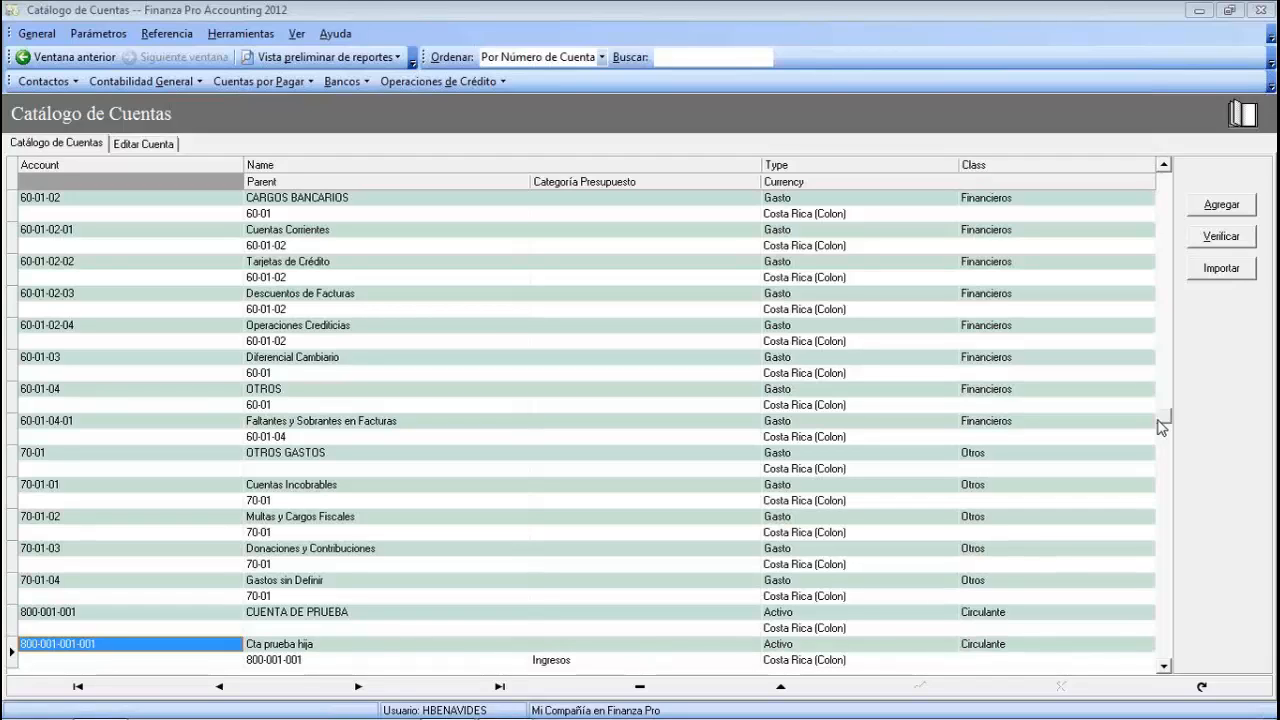
# - Edit Mi Compañía en Finanza Pro and show its Contabilidad General configuration settings
pyautogui.click(37, 34)
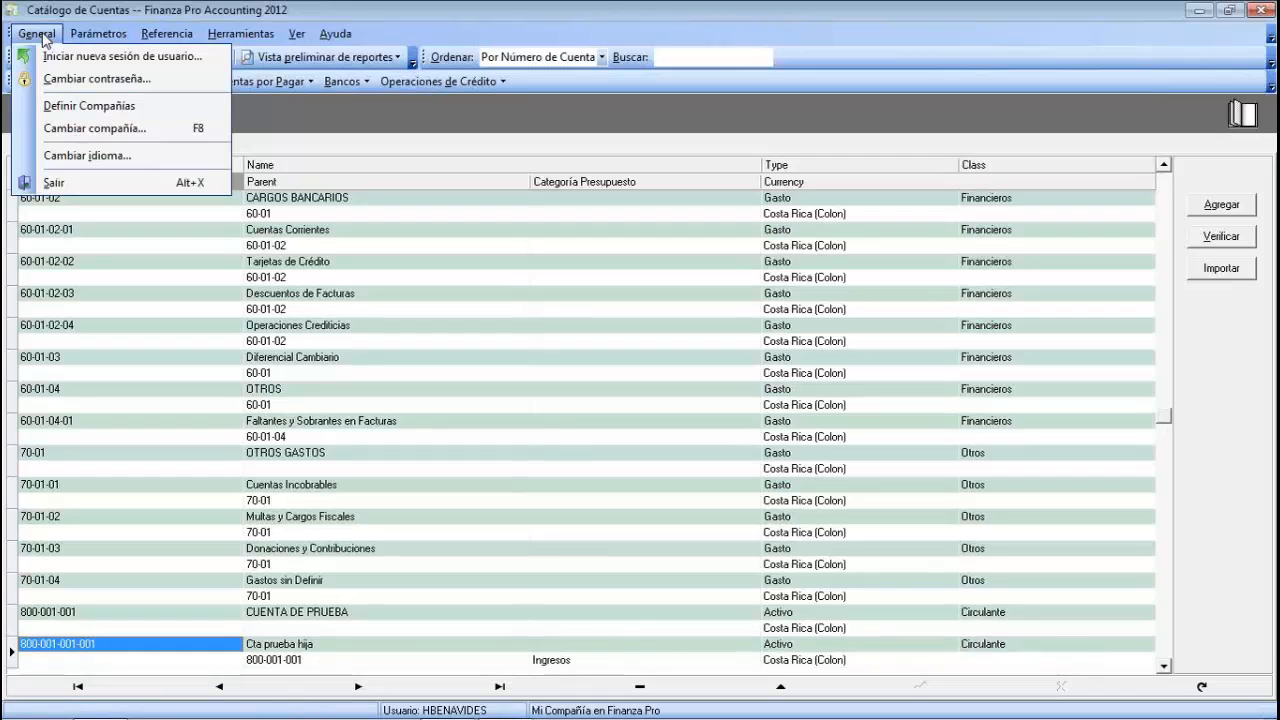
pyautogui.click(73, 110)
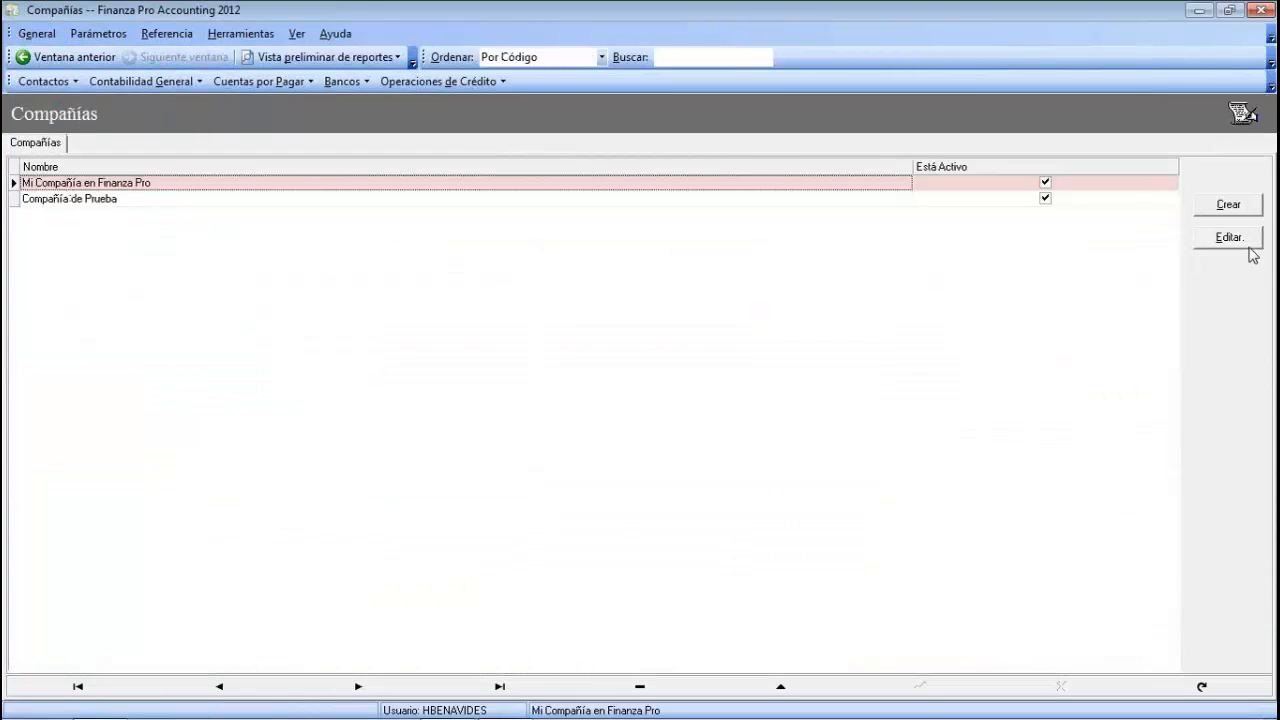
pyautogui.click(1240, 240)
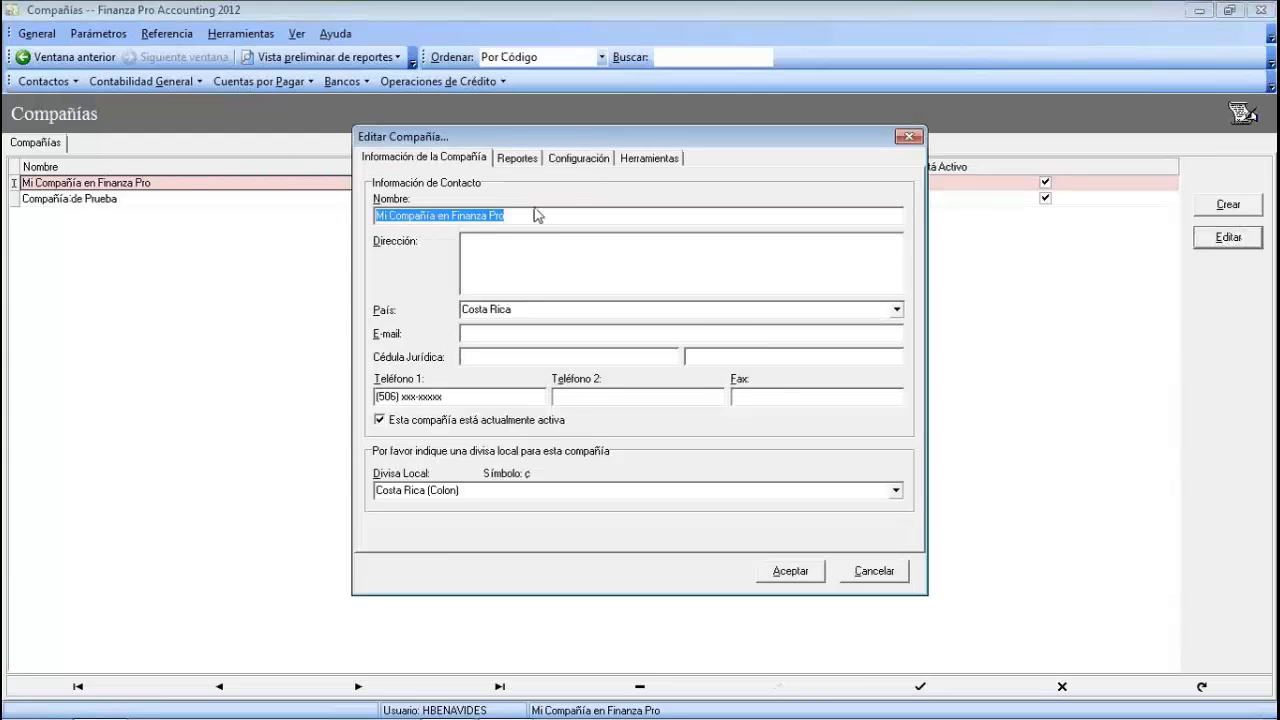
pyautogui.click(578, 160)
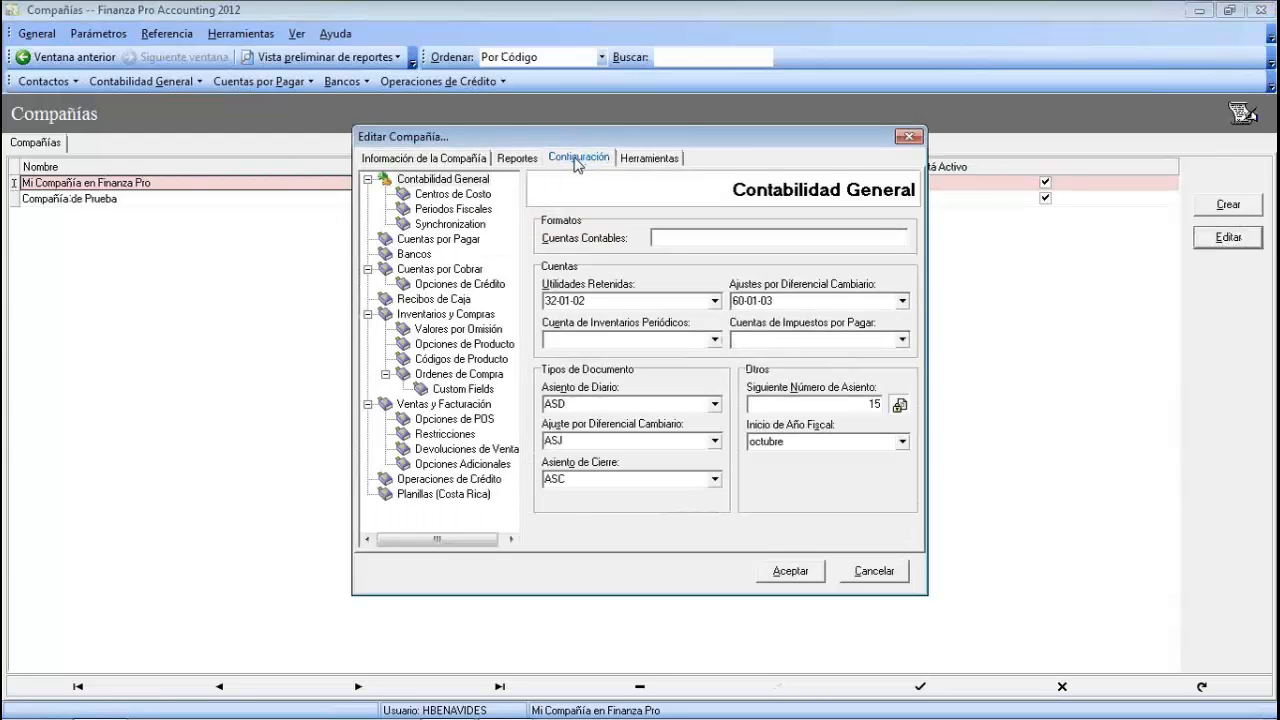
pyautogui.click(455, 209)
pyautogui.click(447, 194)
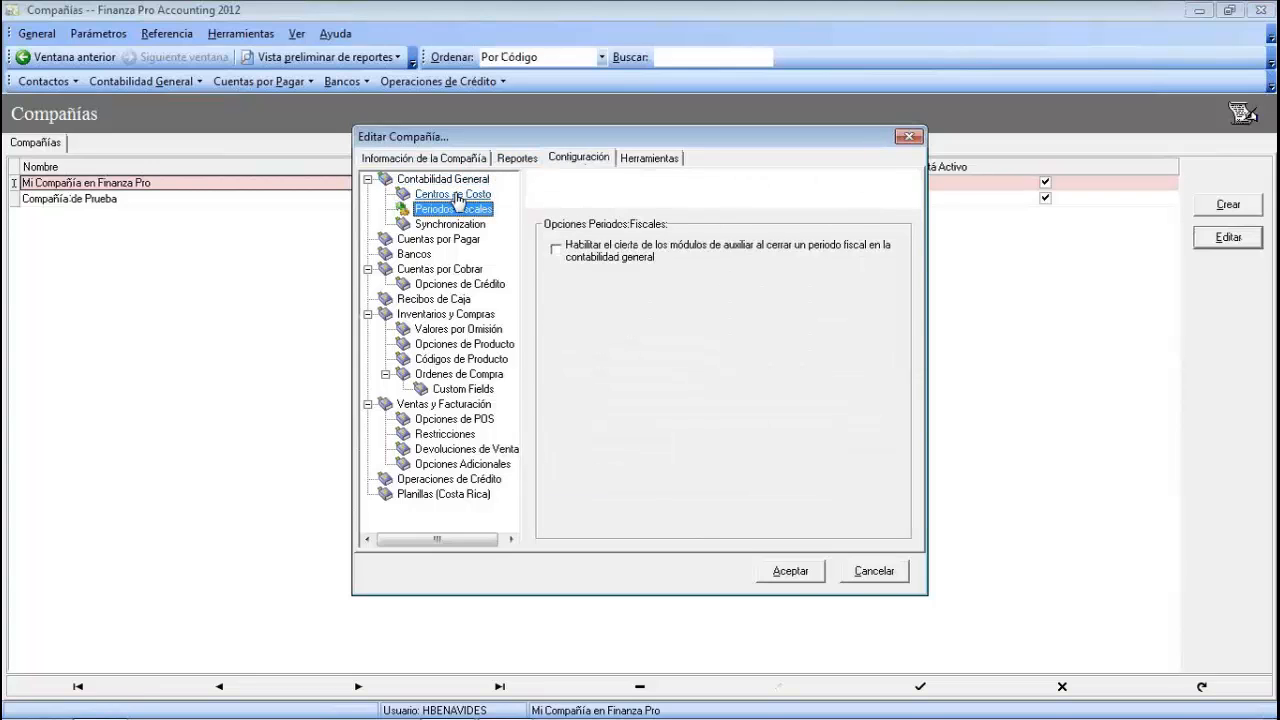
pyautogui.click(445, 180)
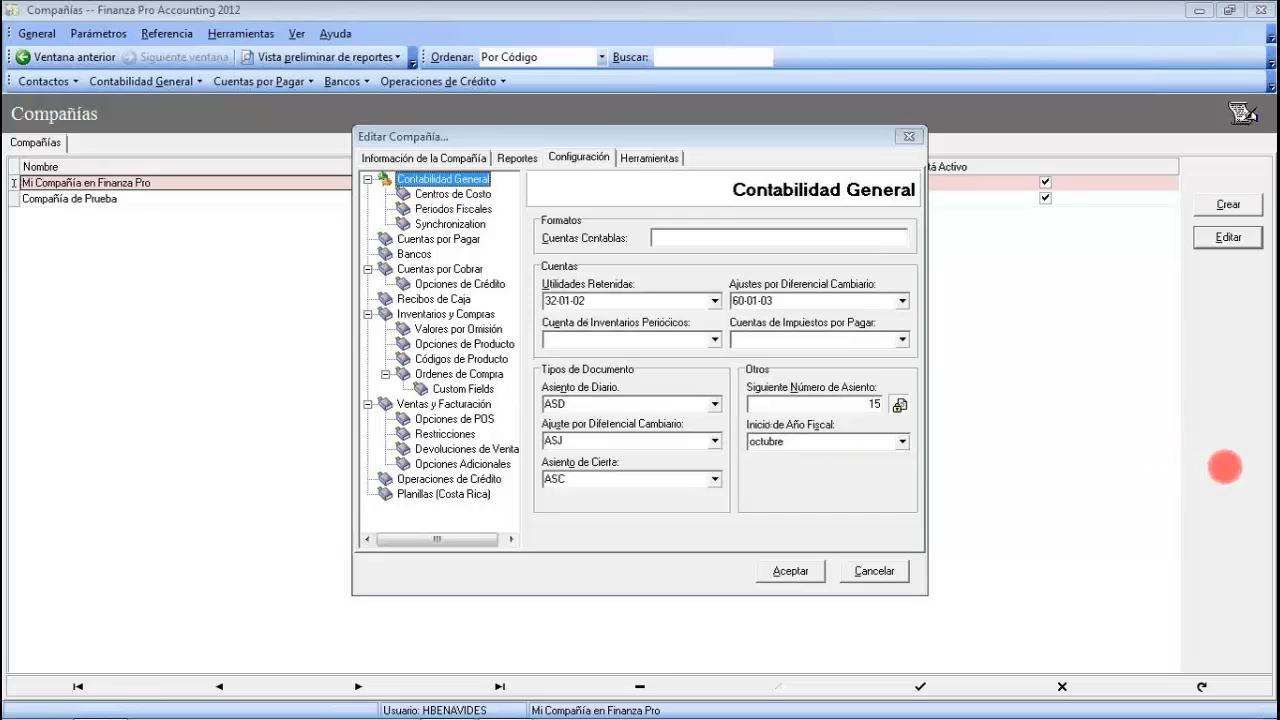
# - Keep octubre as the fiscal year start month and save the company settings
pyautogui.click(902, 441)
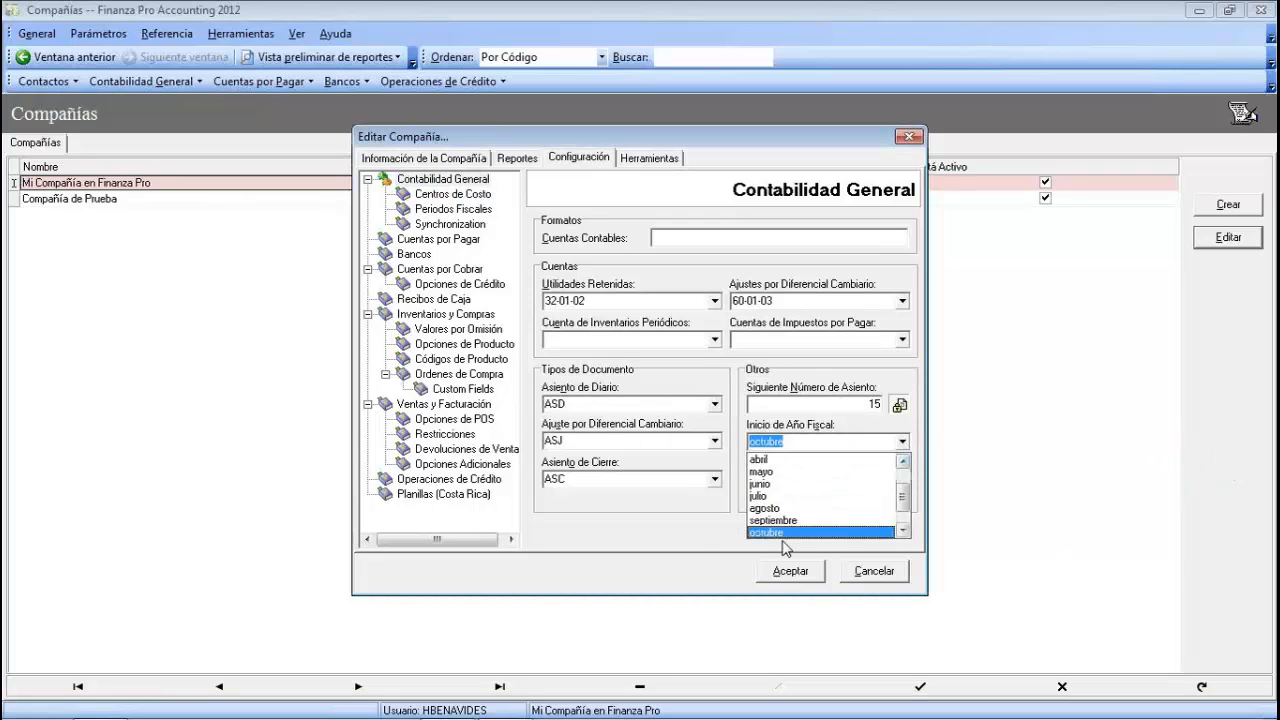
pyautogui.click(661, 545)
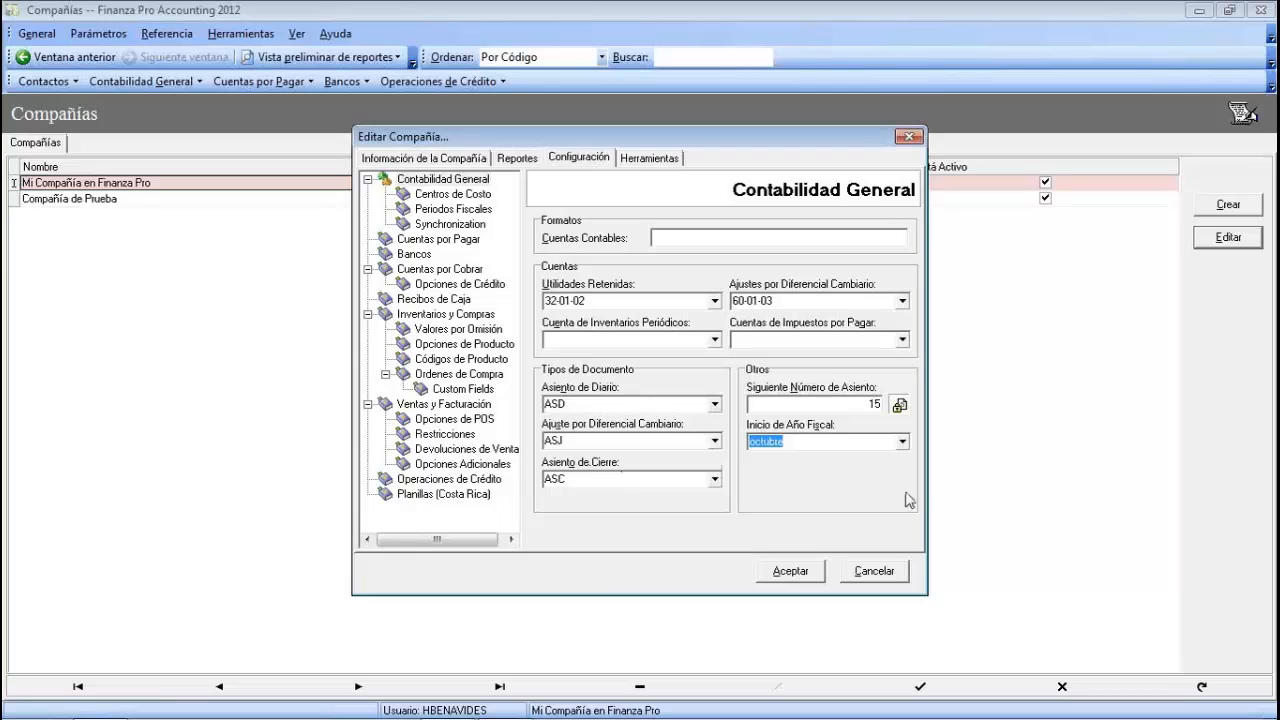
pyautogui.click(812, 577)
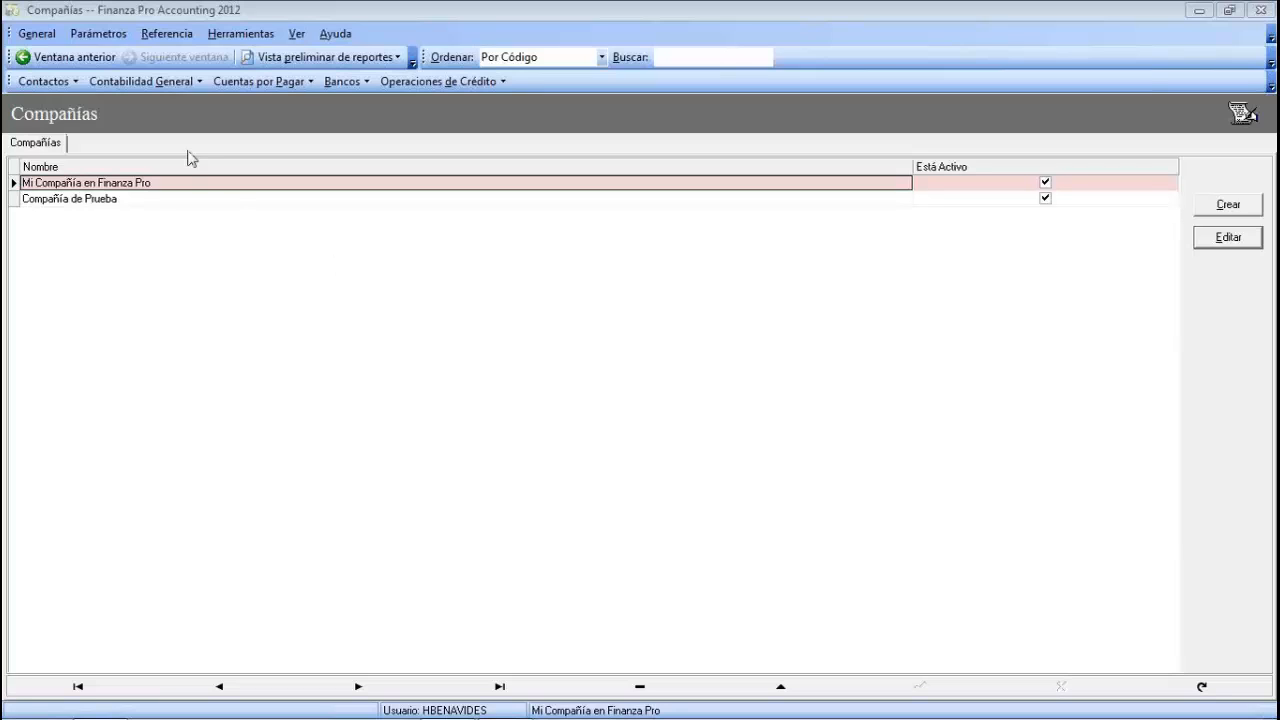
# - Open the Periodos Fiscales list for Año Fiscal 2014 and start a new fiscal year
pyautogui.click(113, 44)
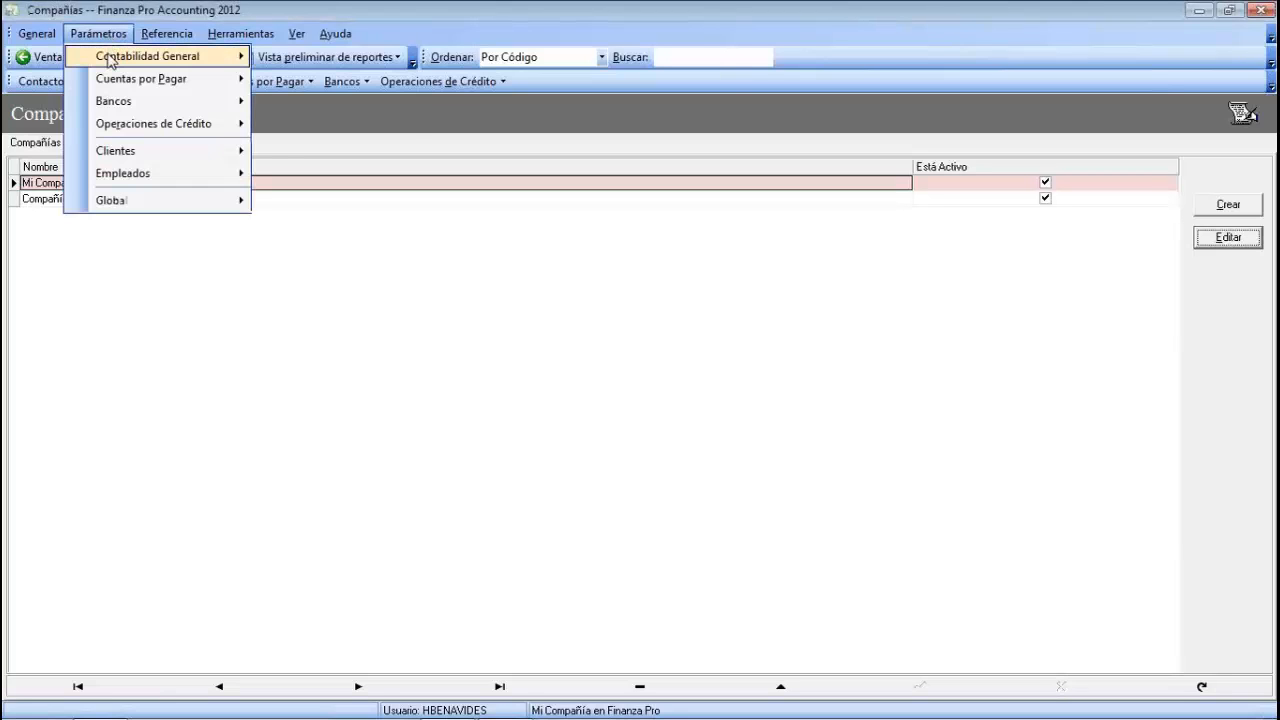
pyautogui.moveTo(108, 58)
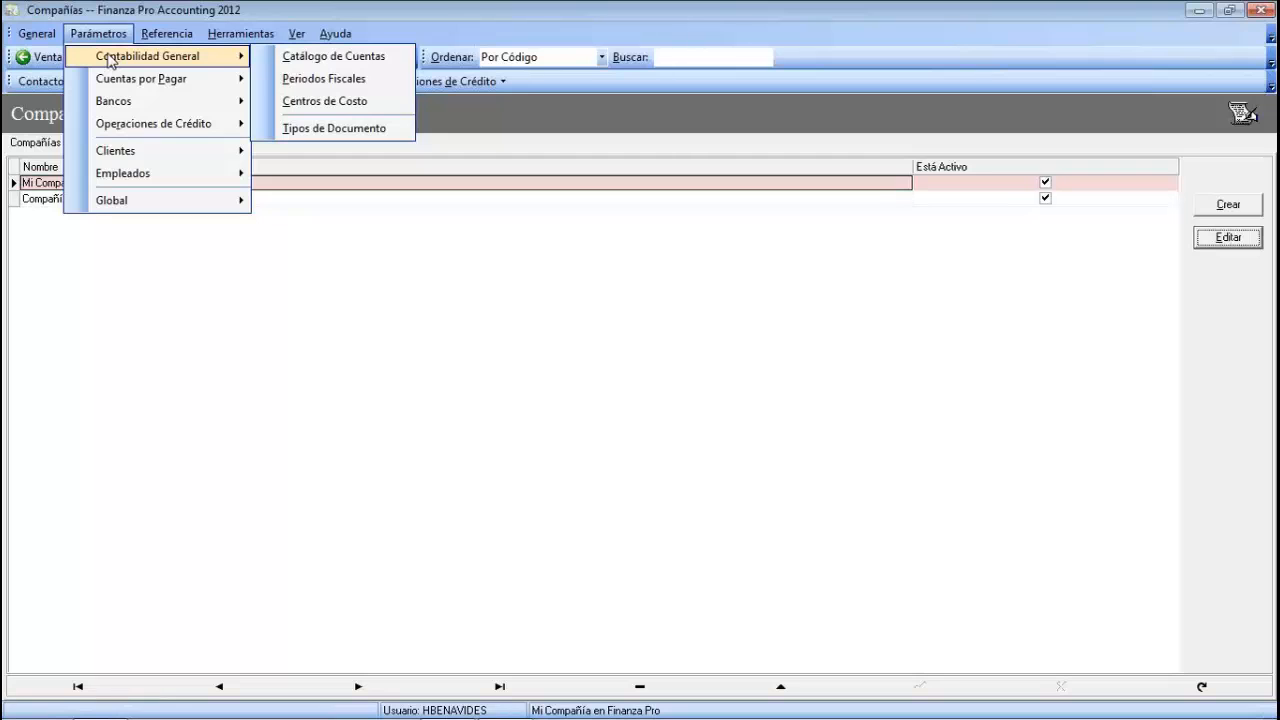
pyautogui.click(343, 80)
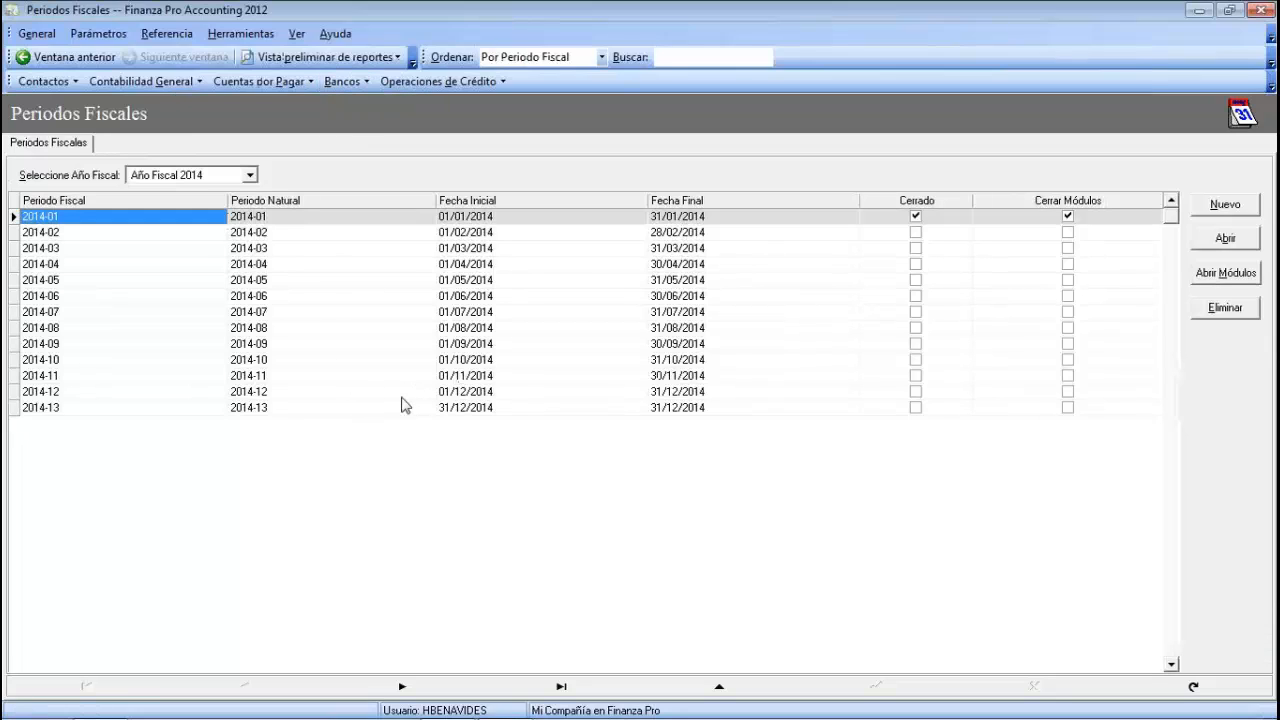
pyautogui.click(1255, 282)
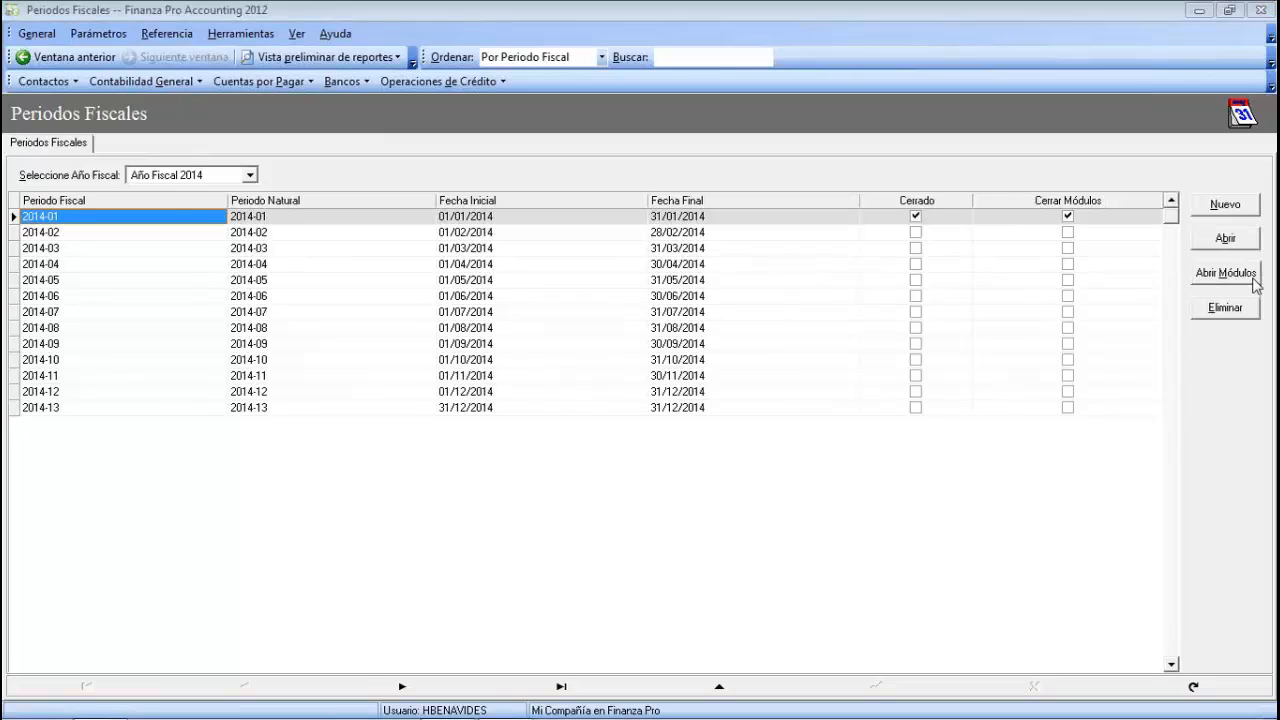
pyautogui.click(1220, 205)
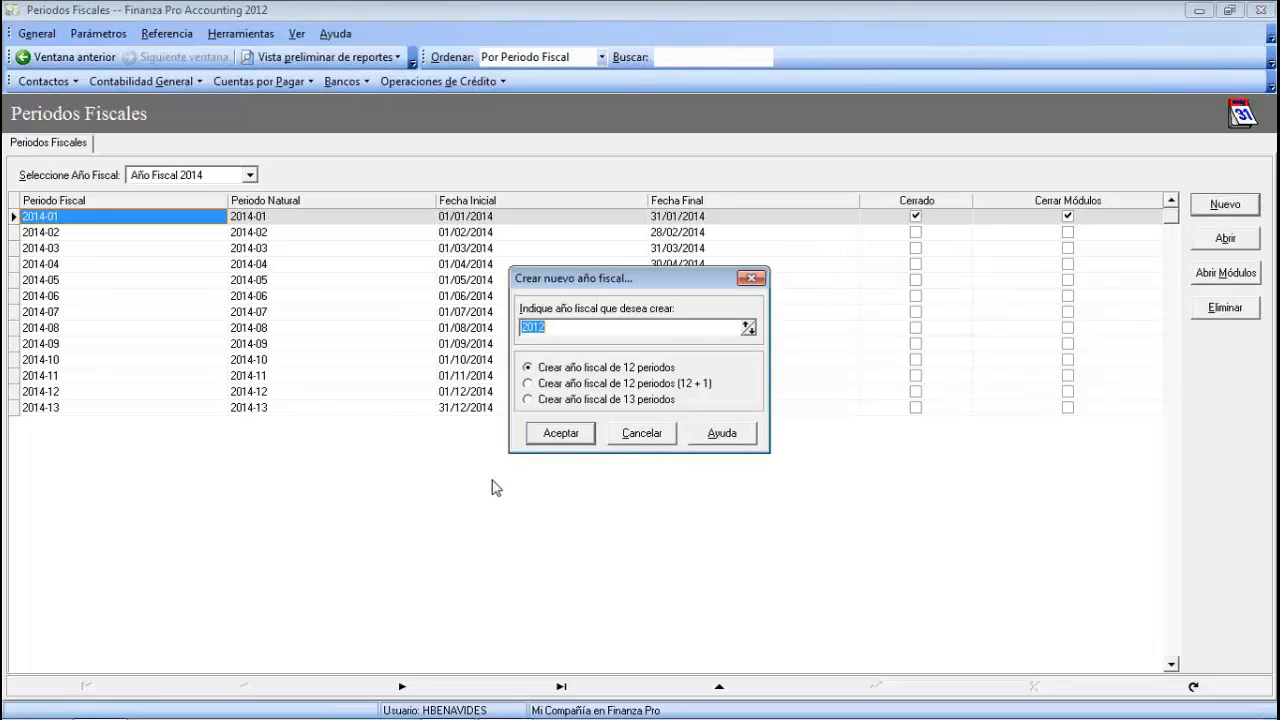
# - Set the new fiscal year to 2015 with the 12 periodos (12 + 1) structure and confirm
pyautogui.click(746, 324)
pyautogui.click(746, 324)
pyautogui.click(746, 324)
pyautogui.moveTo(561, 327); pyautogui.dragTo(511, 338)
pyautogui.click(528, 385)
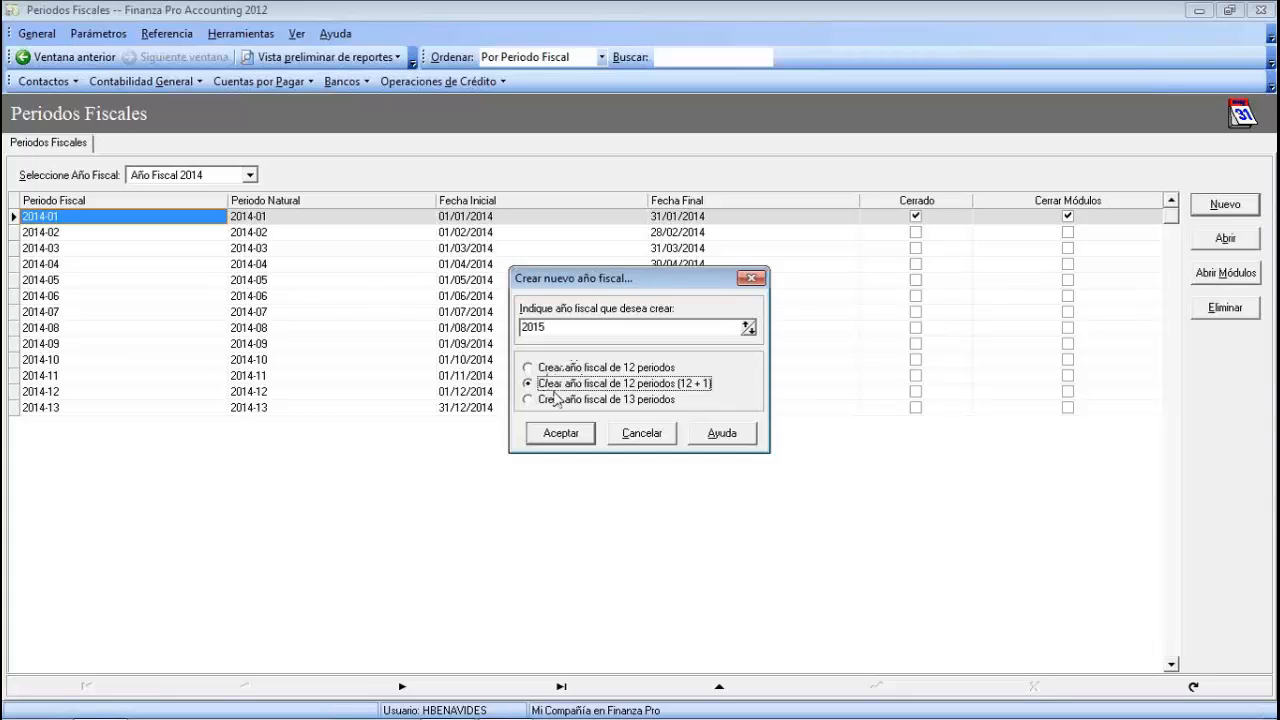
pyautogui.click(577, 438)
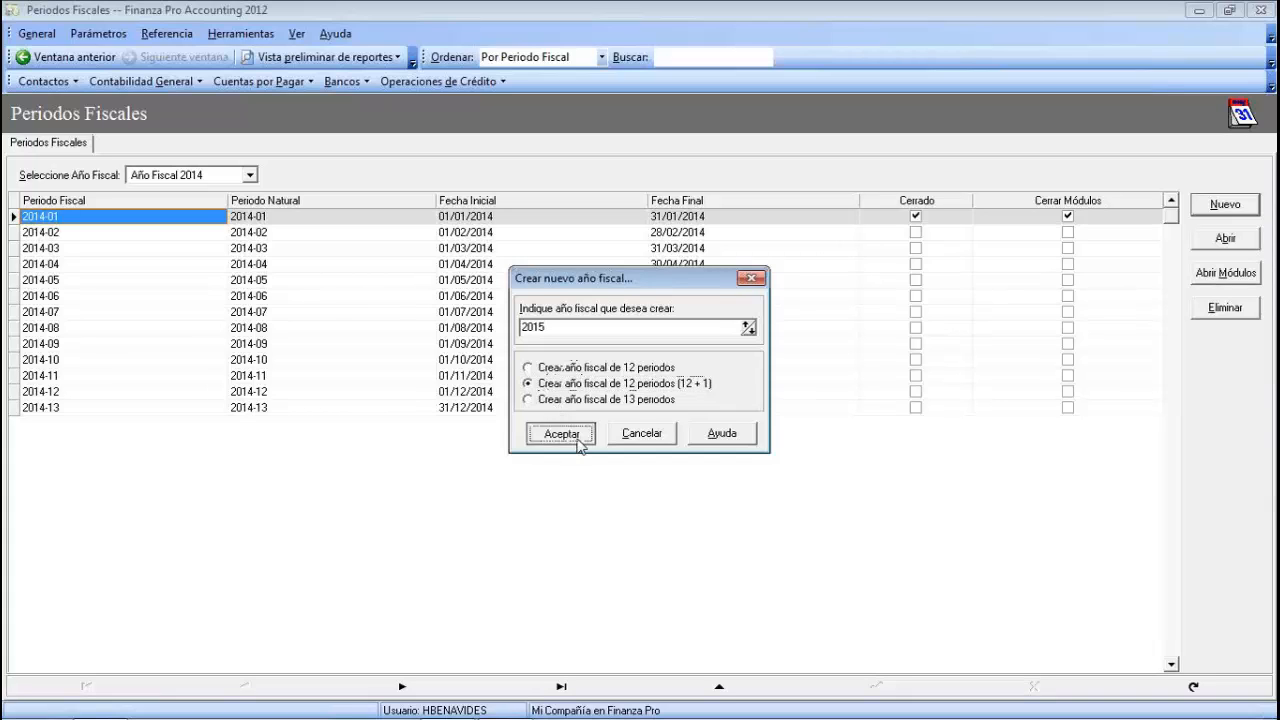
# - Show Año Fiscal 2015's periods and review rows 2015-01 (October 2014) through 2015-10
pyautogui.click(250, 175)
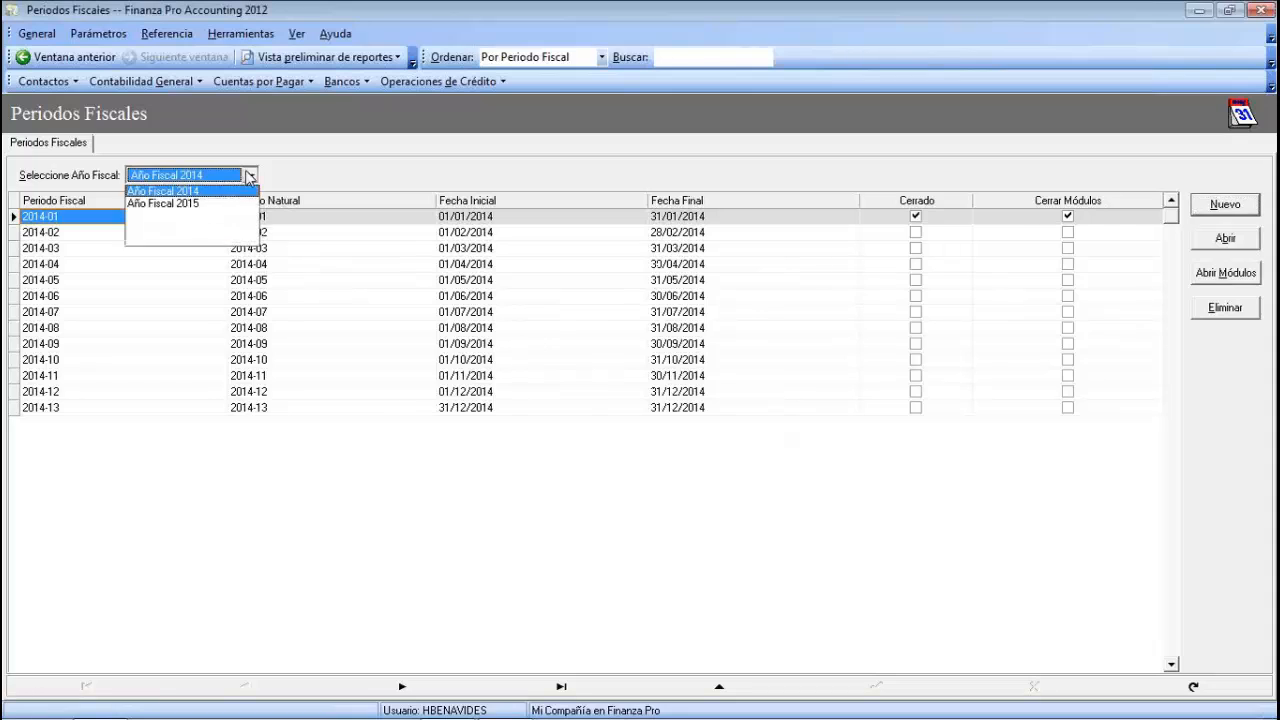
pyautogui.click(194, 242)
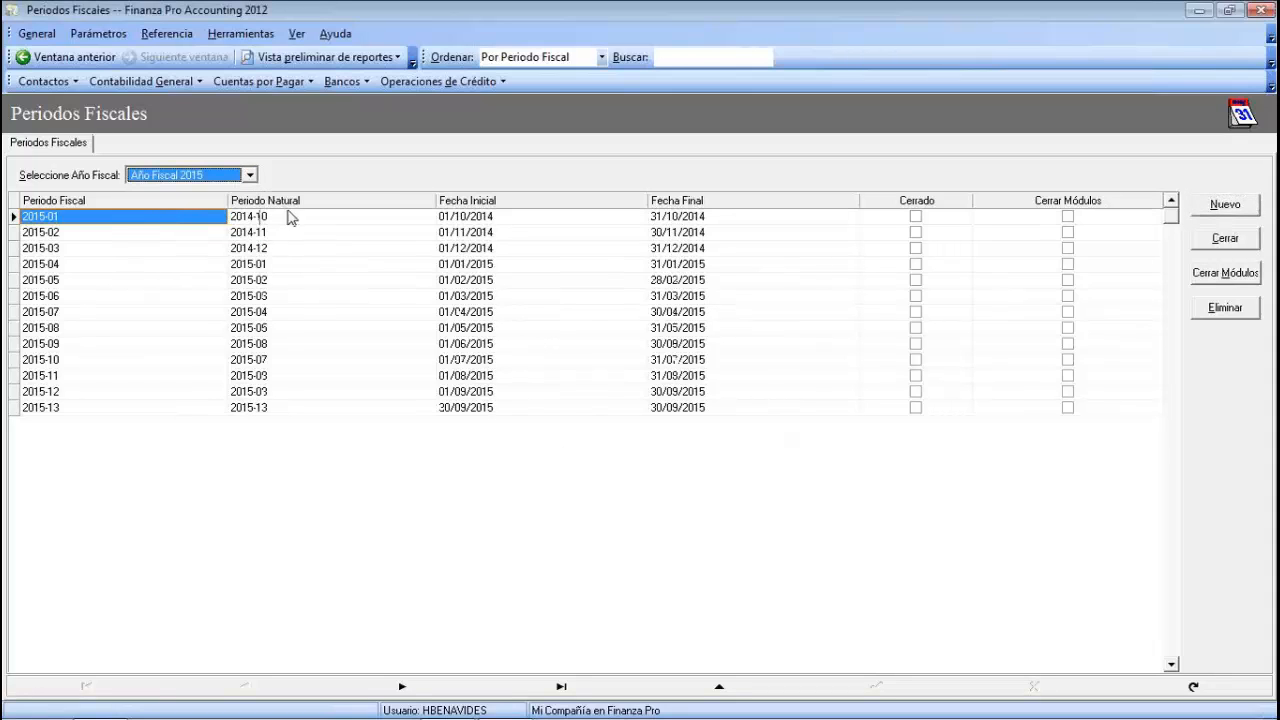
pyautogui.click(186, 296)
pyautogui.click(202, 363)
pyautogui.click(316, 364)
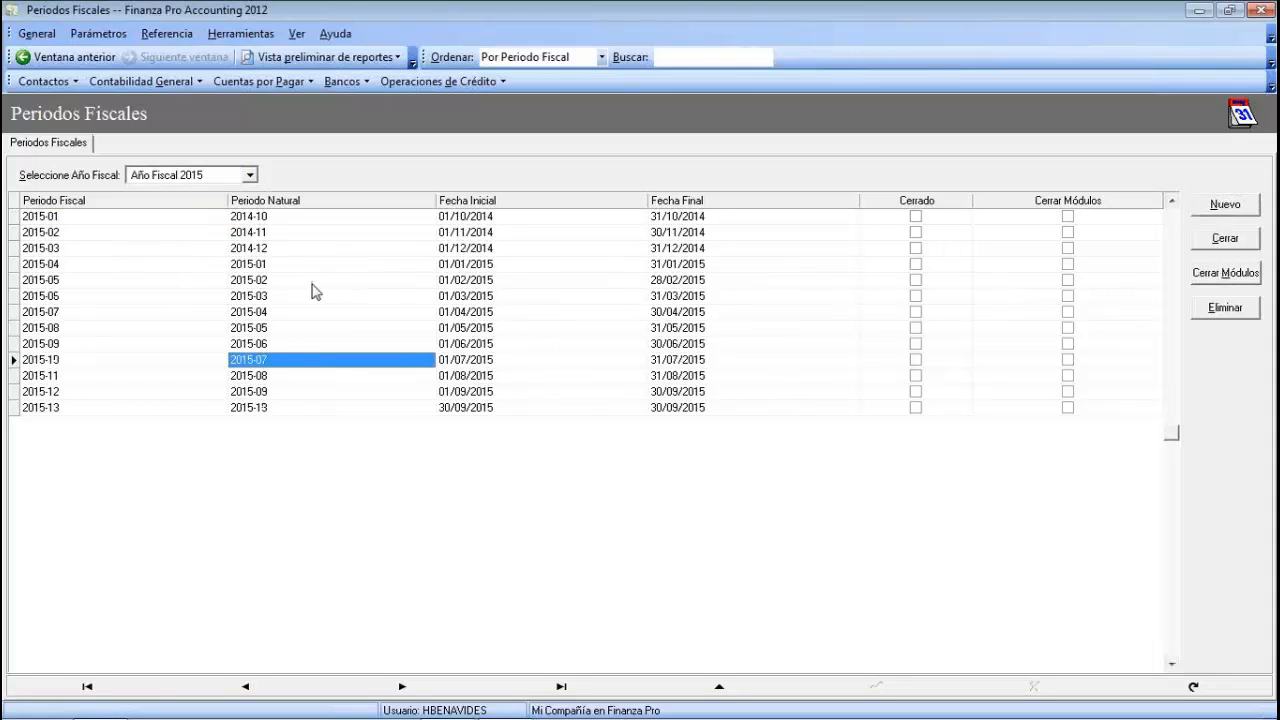
pyautogui.click(312, 268)
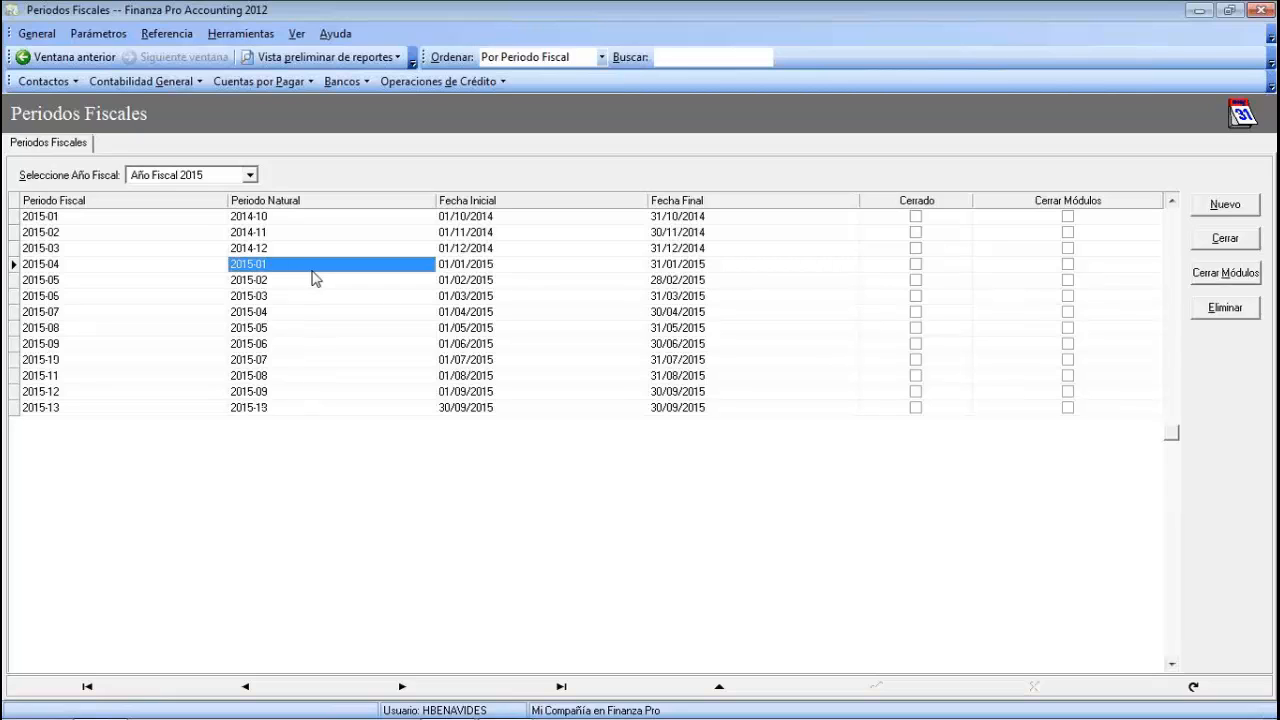
pyautogui.click(52, 219)
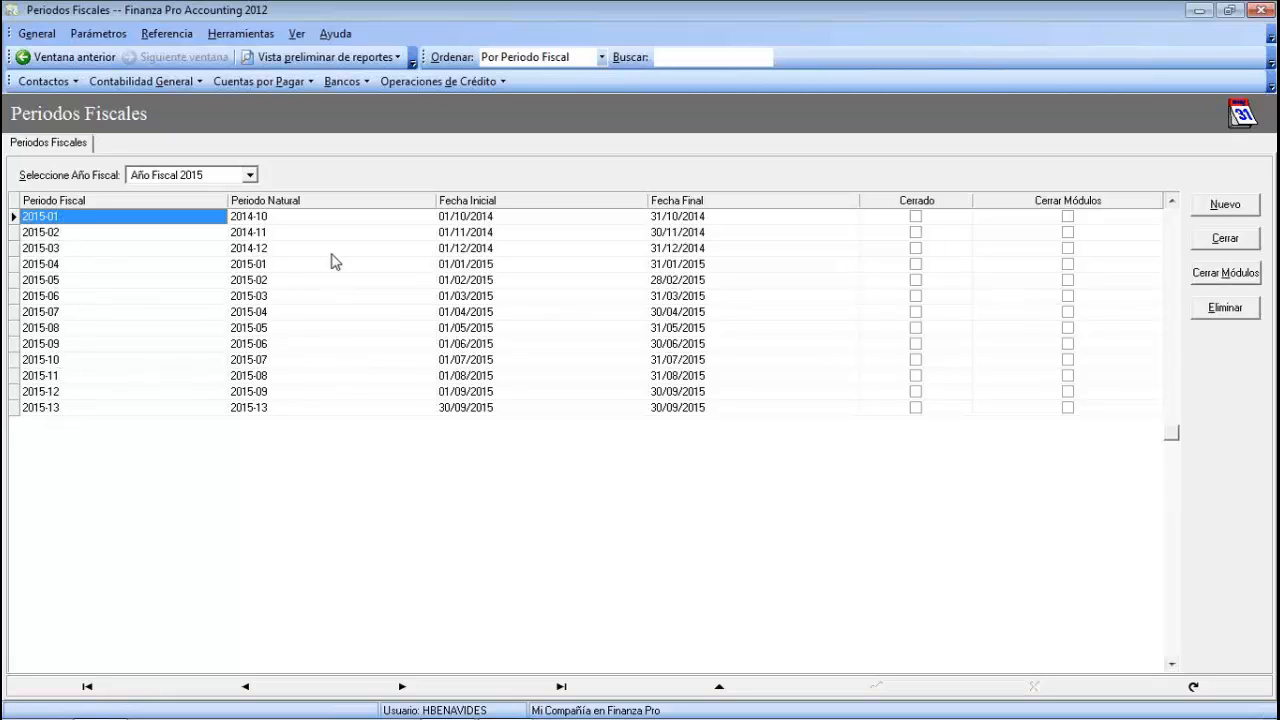
pyautogui.click(322, 219)
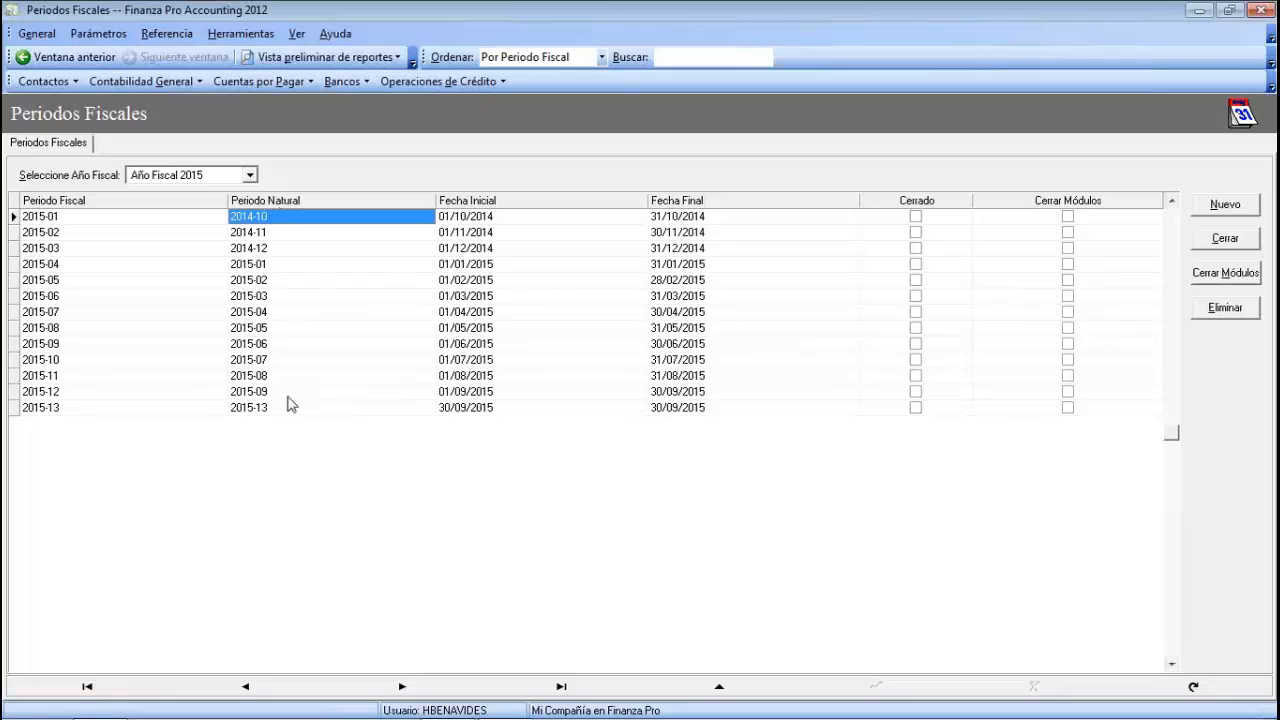
pyautogui.click(113, 232)
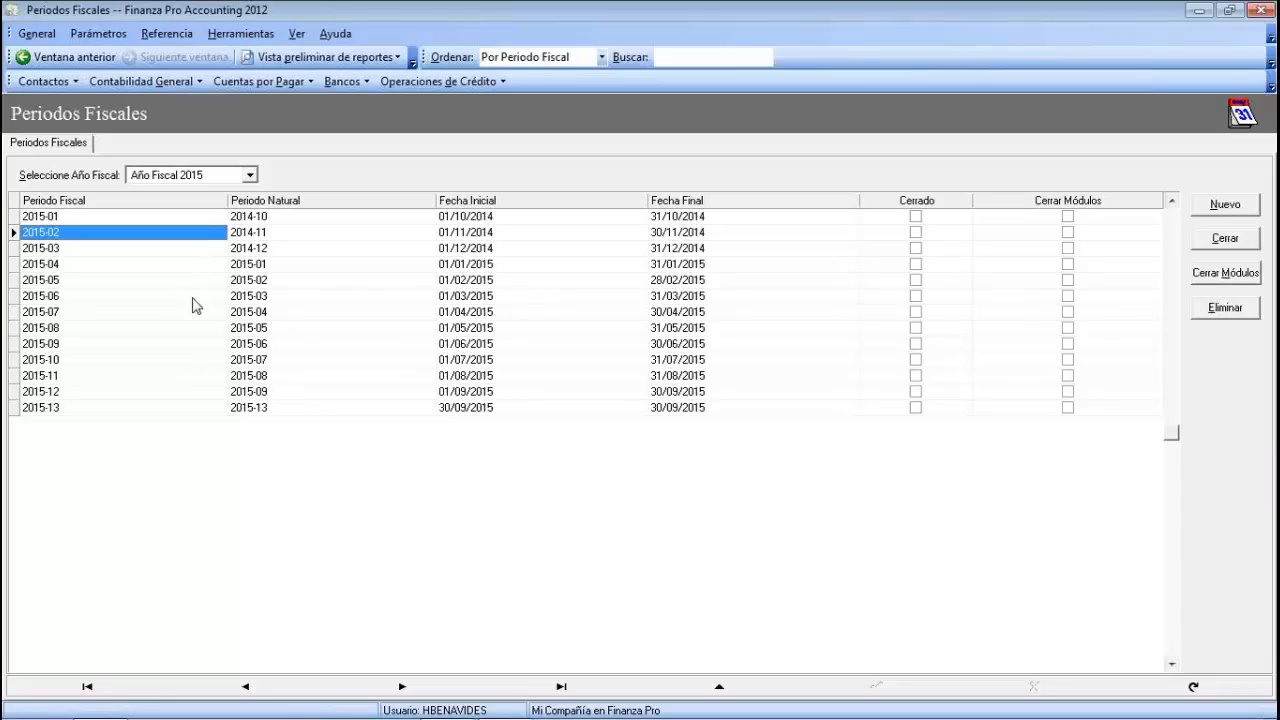
# - Check period 2015-01's Cerrado and Cerrar Módulos status cells
pyautogui.click(958, 215)
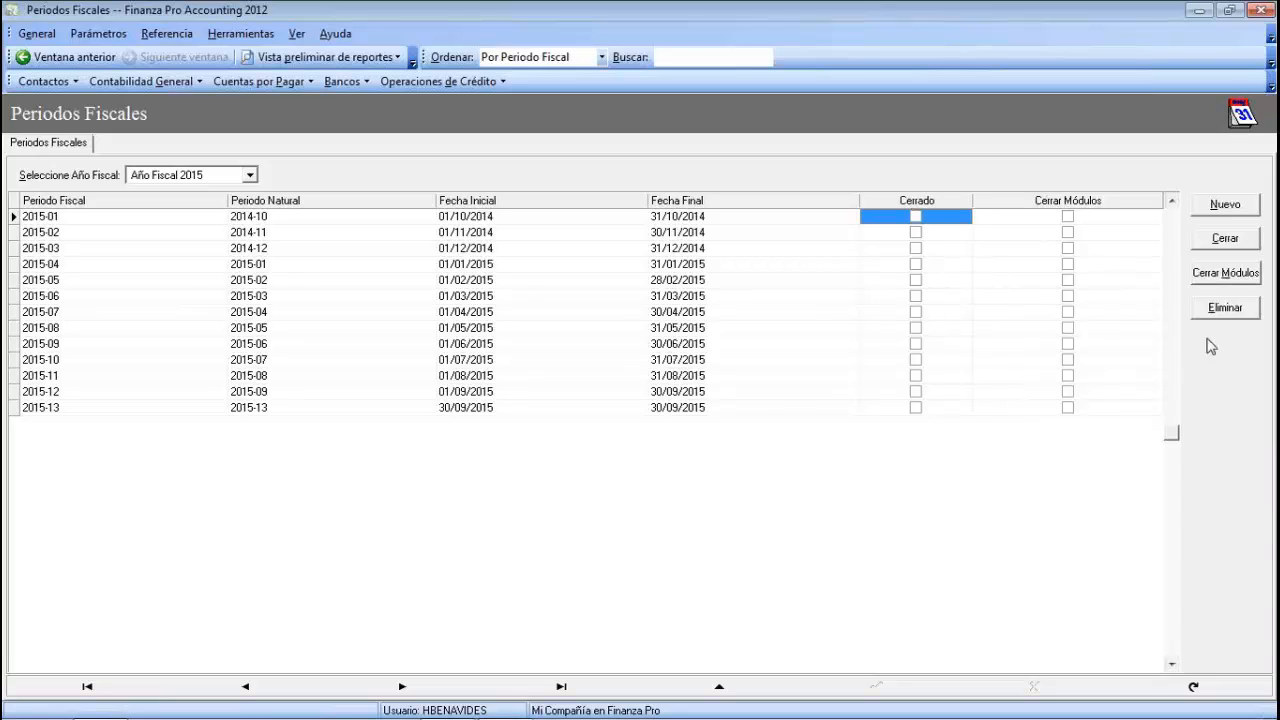
pyautogui.click(1100, 220)
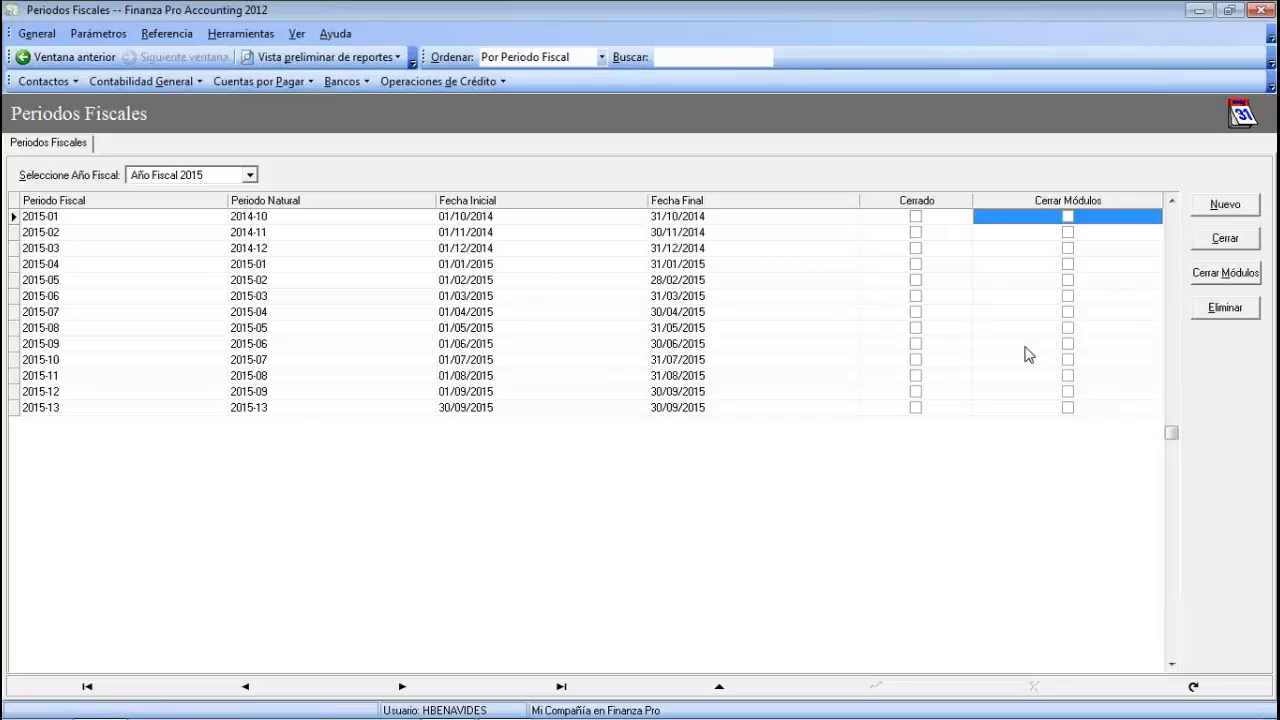
pyautogui.click(938, 218)
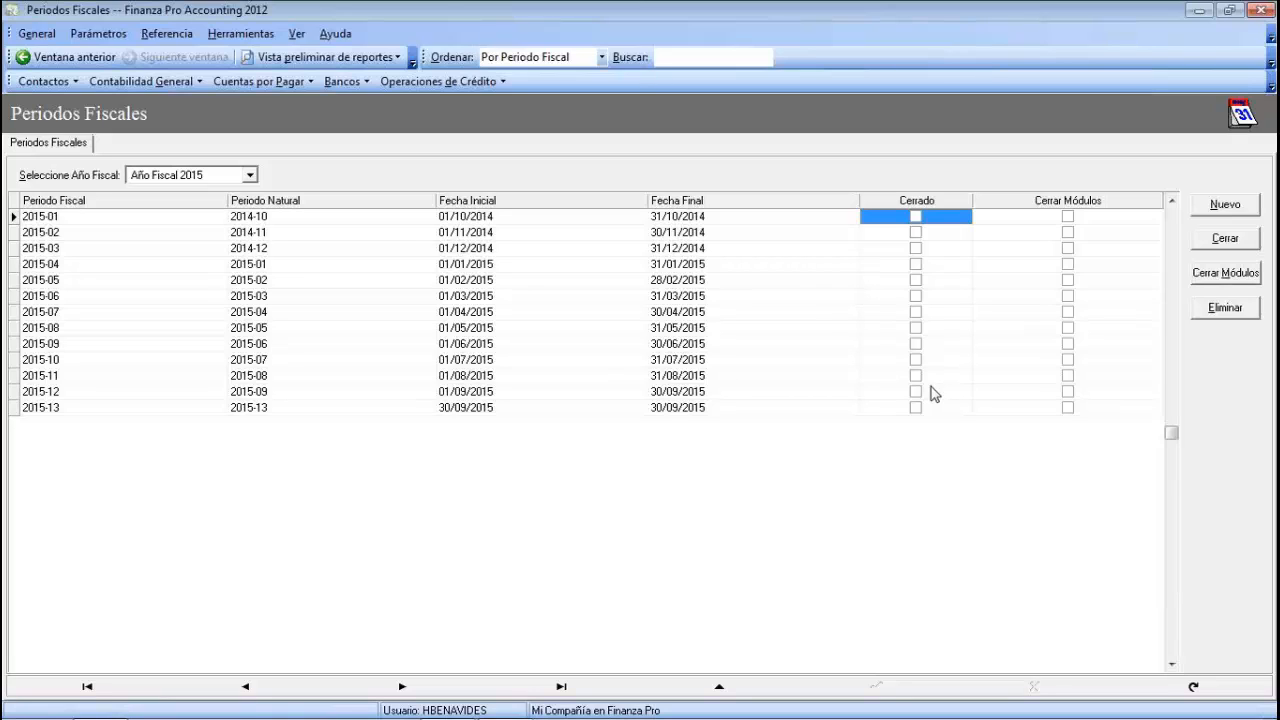
# - Close period 2015-01 so both Cerrado and Cerrar Módulos are checked
pyautogui.click(1088, 216)
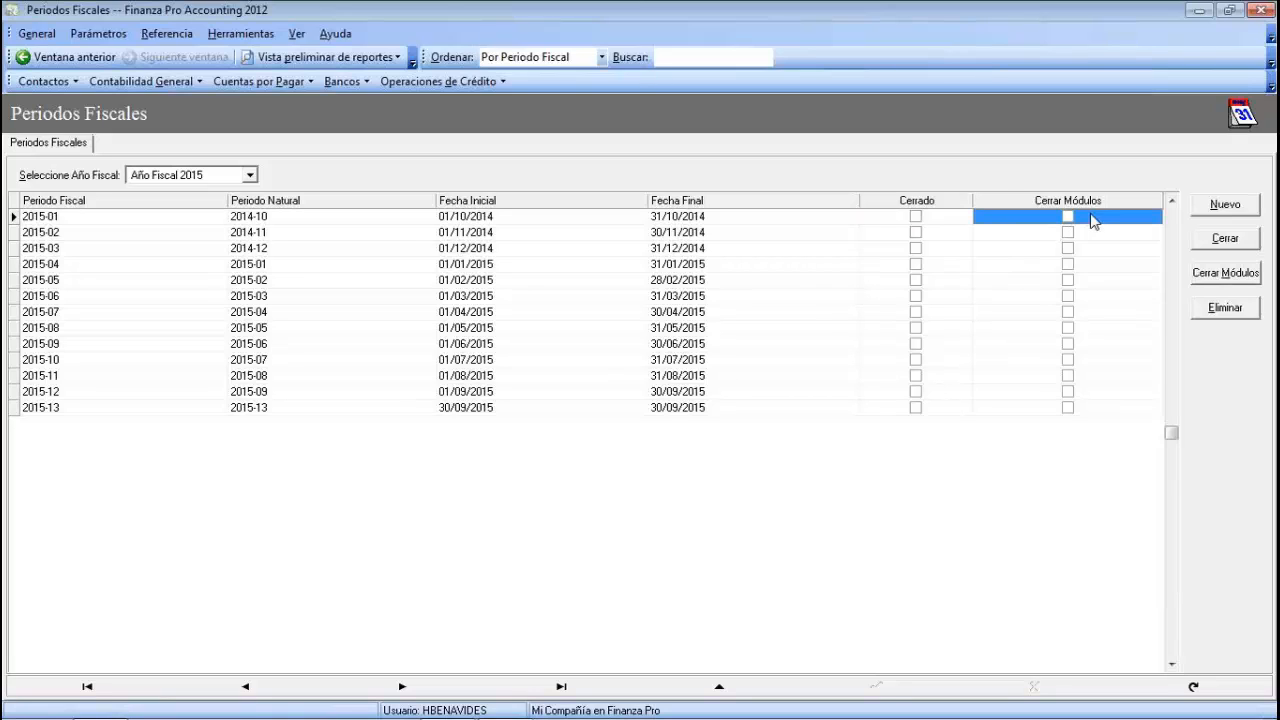
pyautogui.click(945, 220)
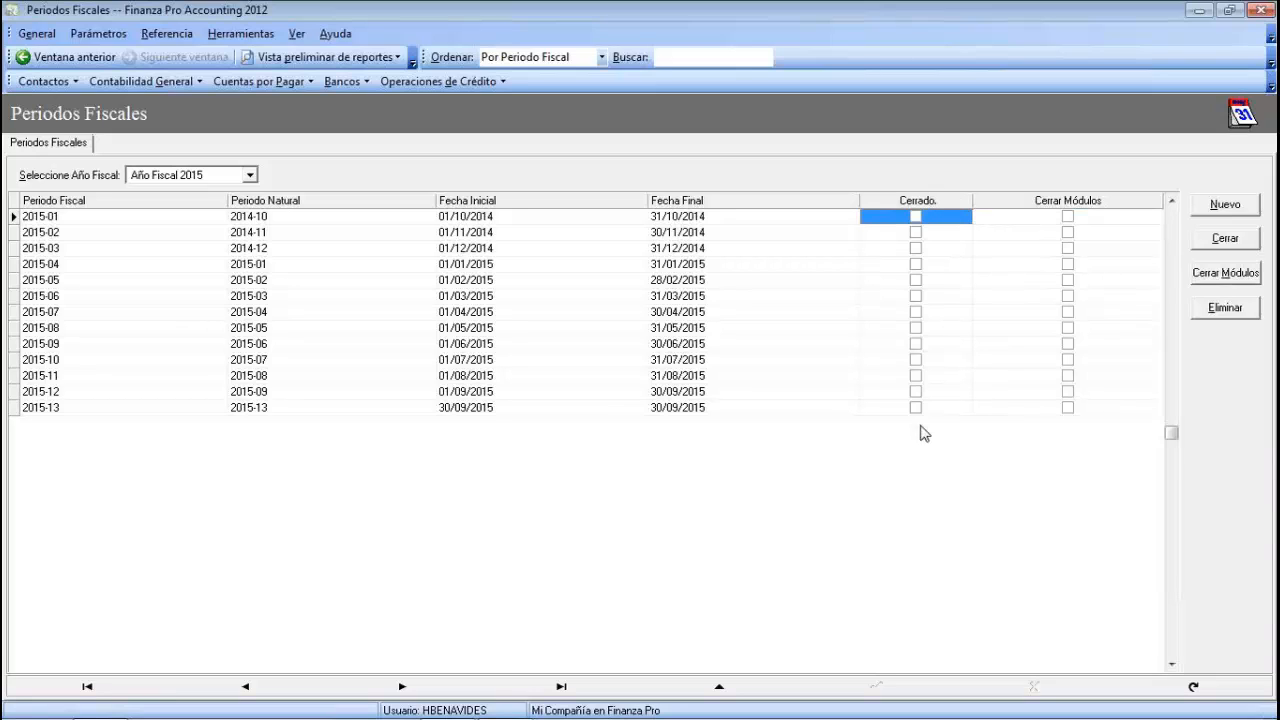
pyautogui.click(1240, 243)
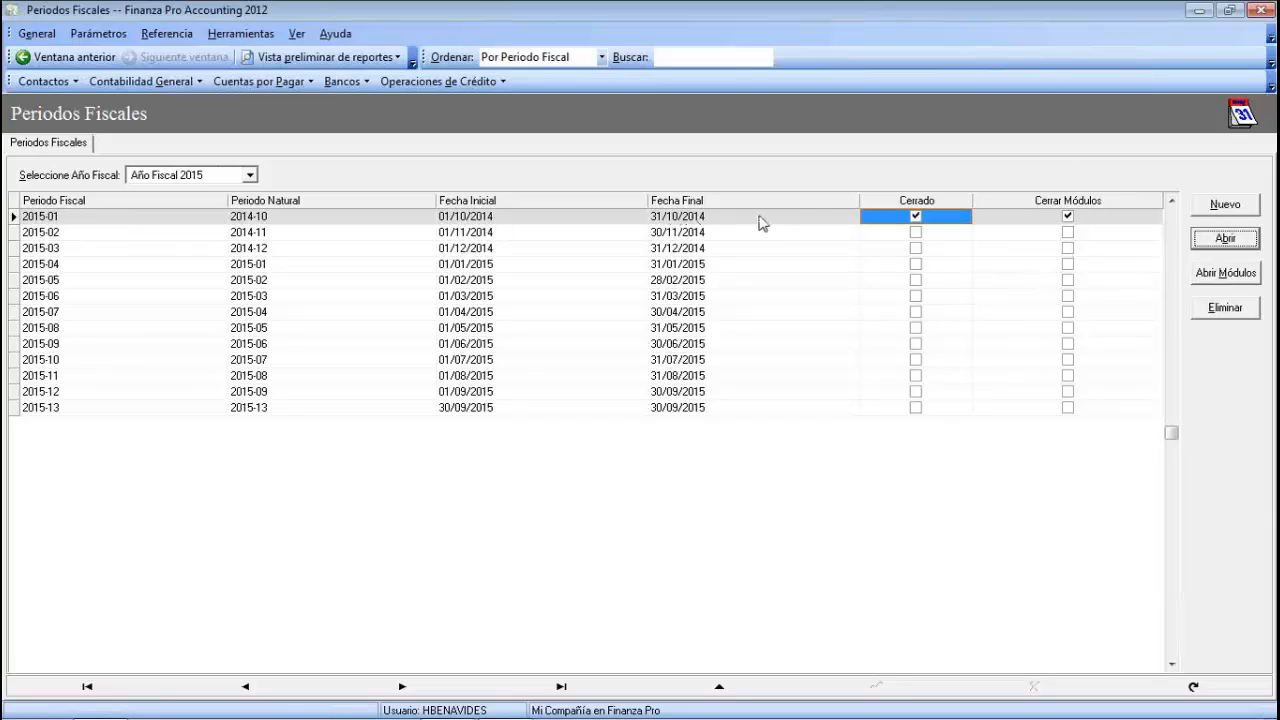
# - Reopen period 2015-01's modules and then the period itself, clearing both checkboxes
pyautogui.click(1228, 273)
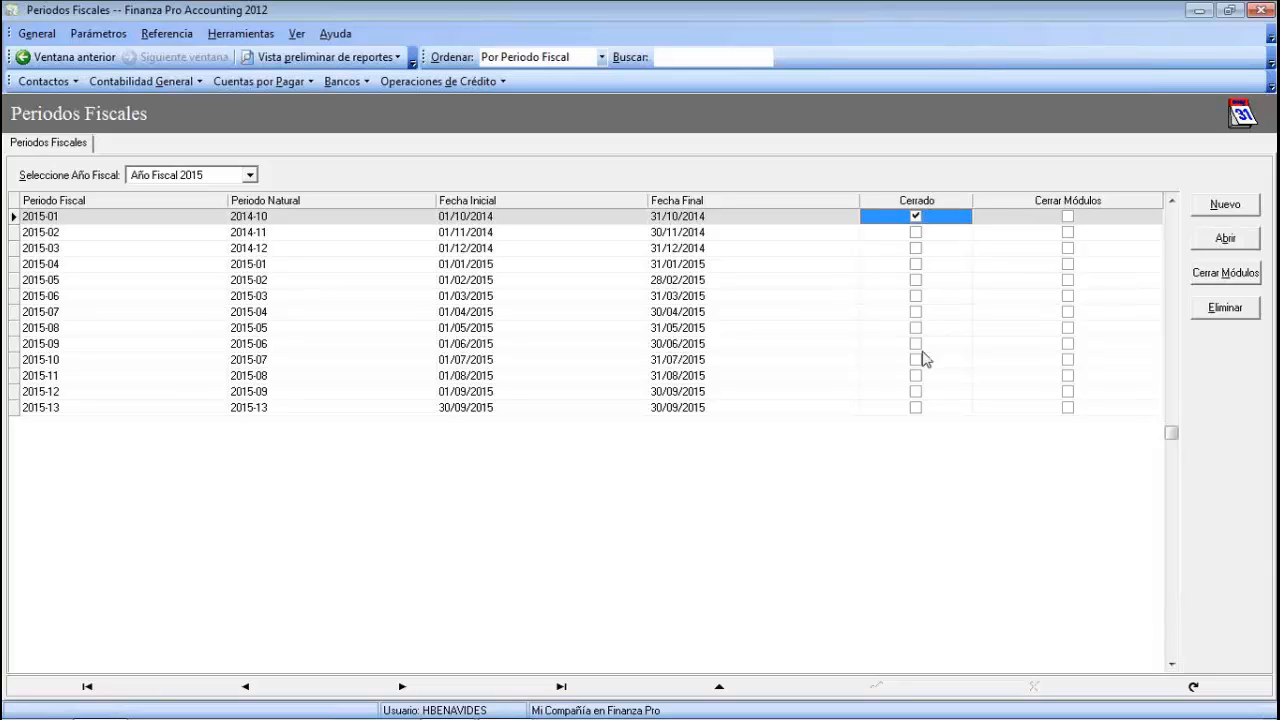
pyautogui.click(1211, 249)
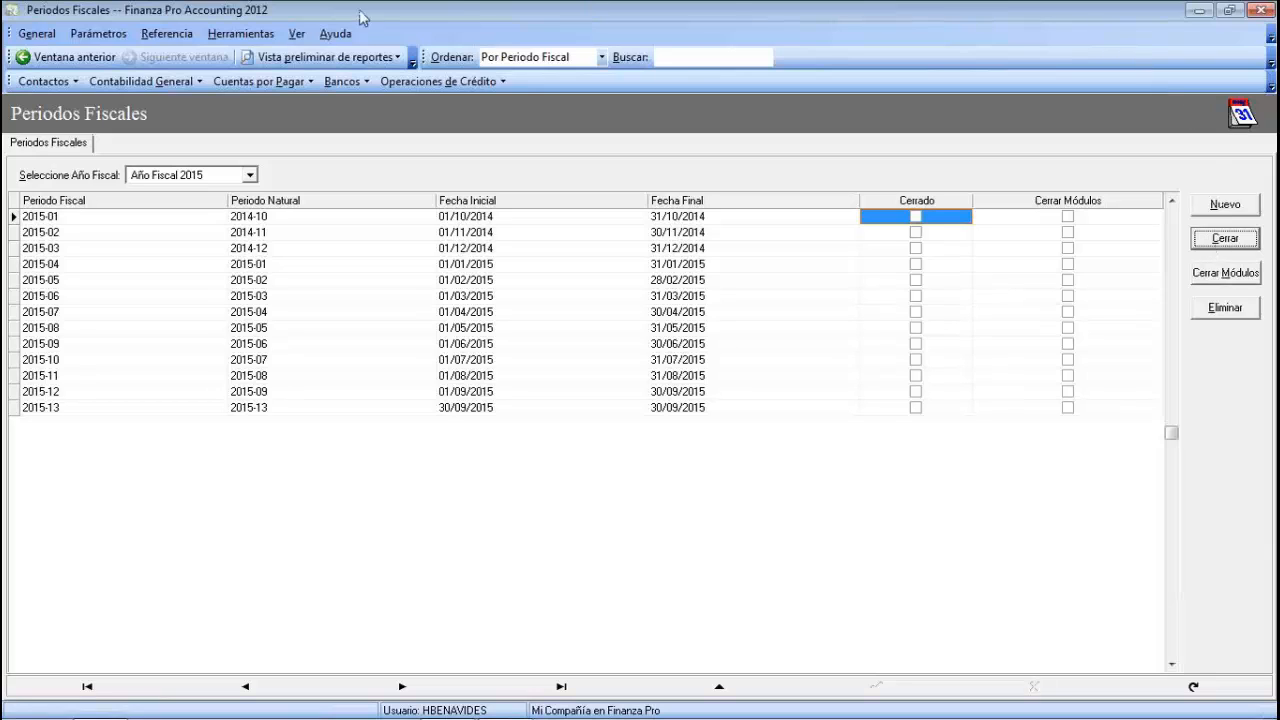
# - Open the Centros de Costo setup on its Departamentos list: Administrativo, Producción, Ventas
pyautogui.click(120, 39)
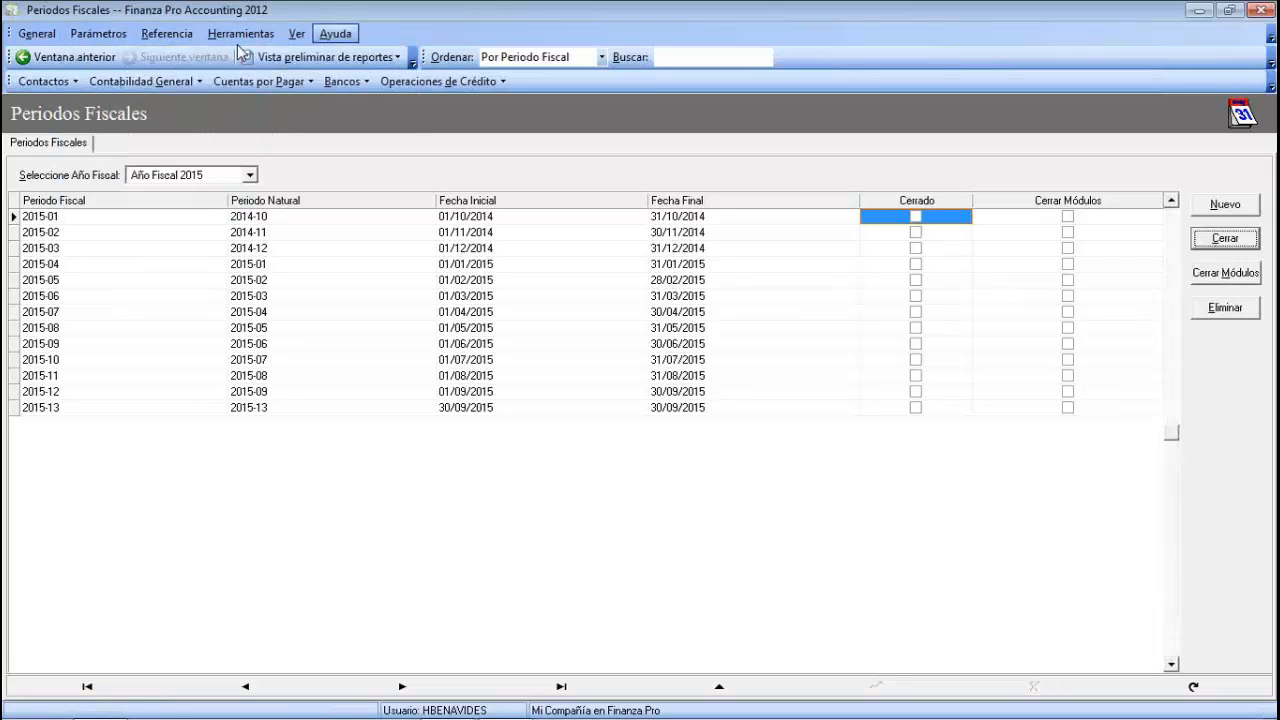
pyautogui.moveTo(200, 57)
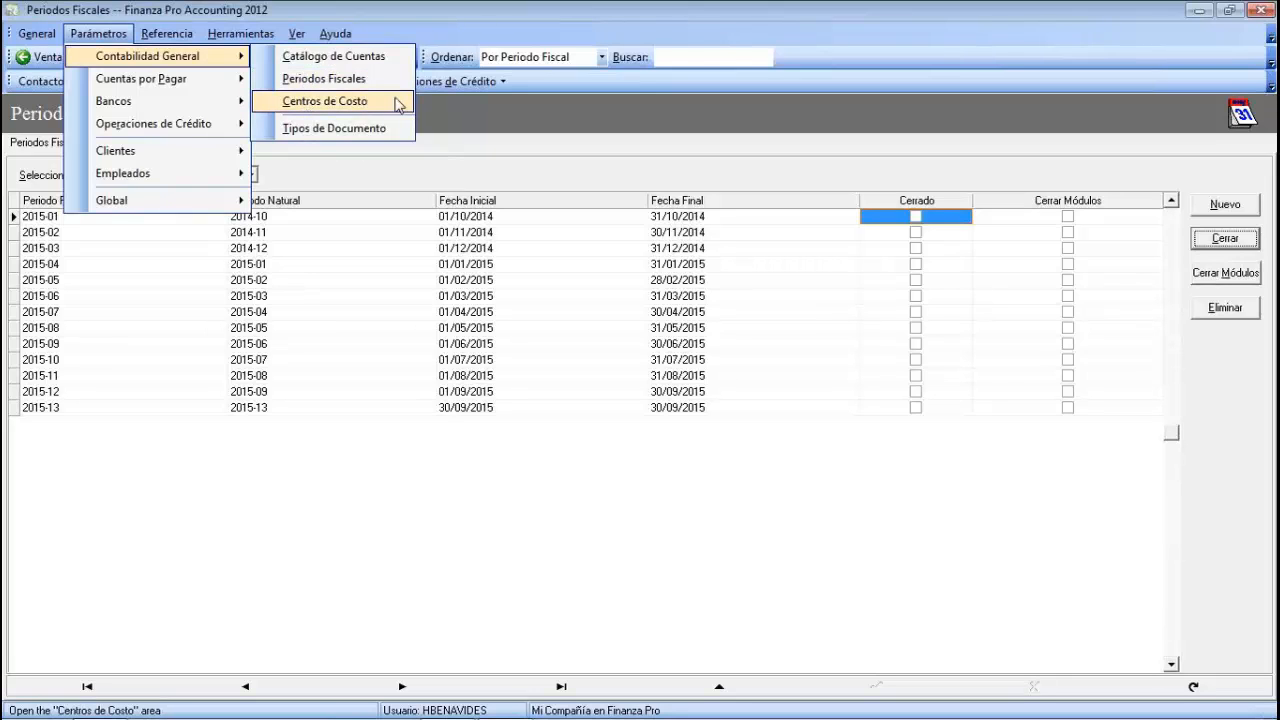
pyautogui.click(321, 101)
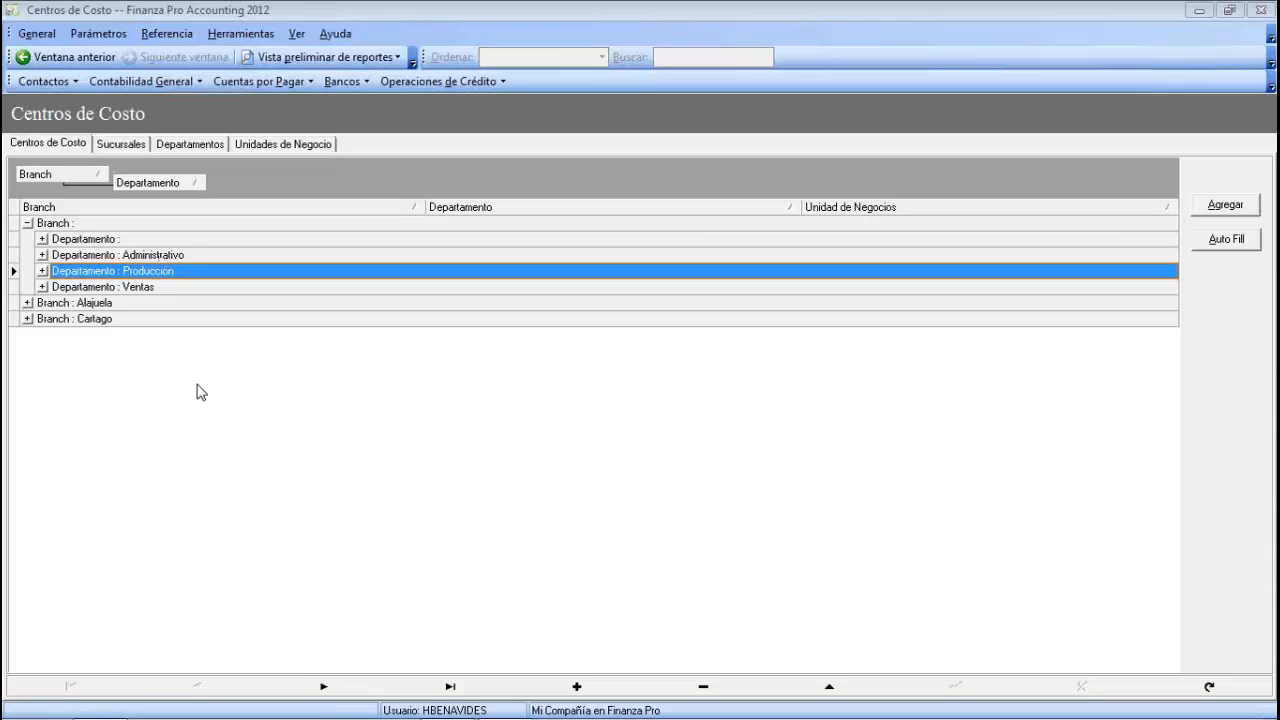
pyautogui.click(194, 146)
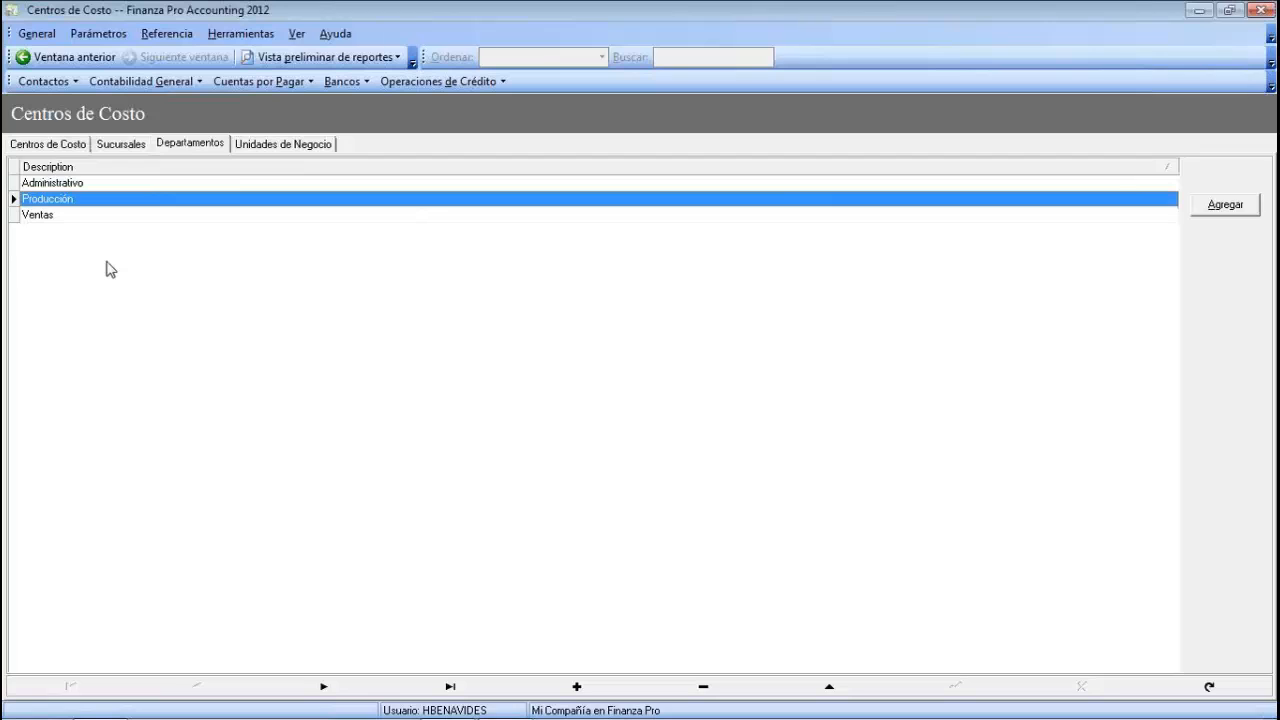
# - Add a Logística department after Administrativo, Producción and Ventas, then show the Sucursales list
pyautogui.click(54, 185)
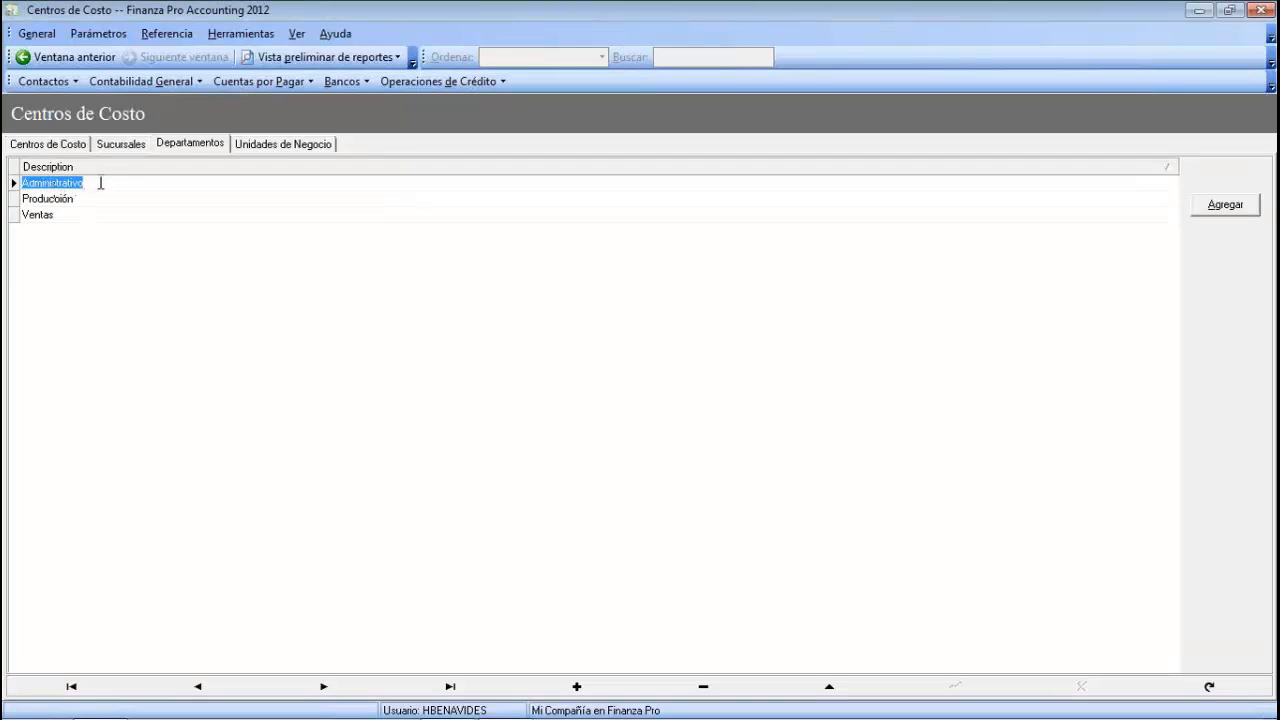
pyautogui.click(50, 201)
pyautogui.click(38, 219)
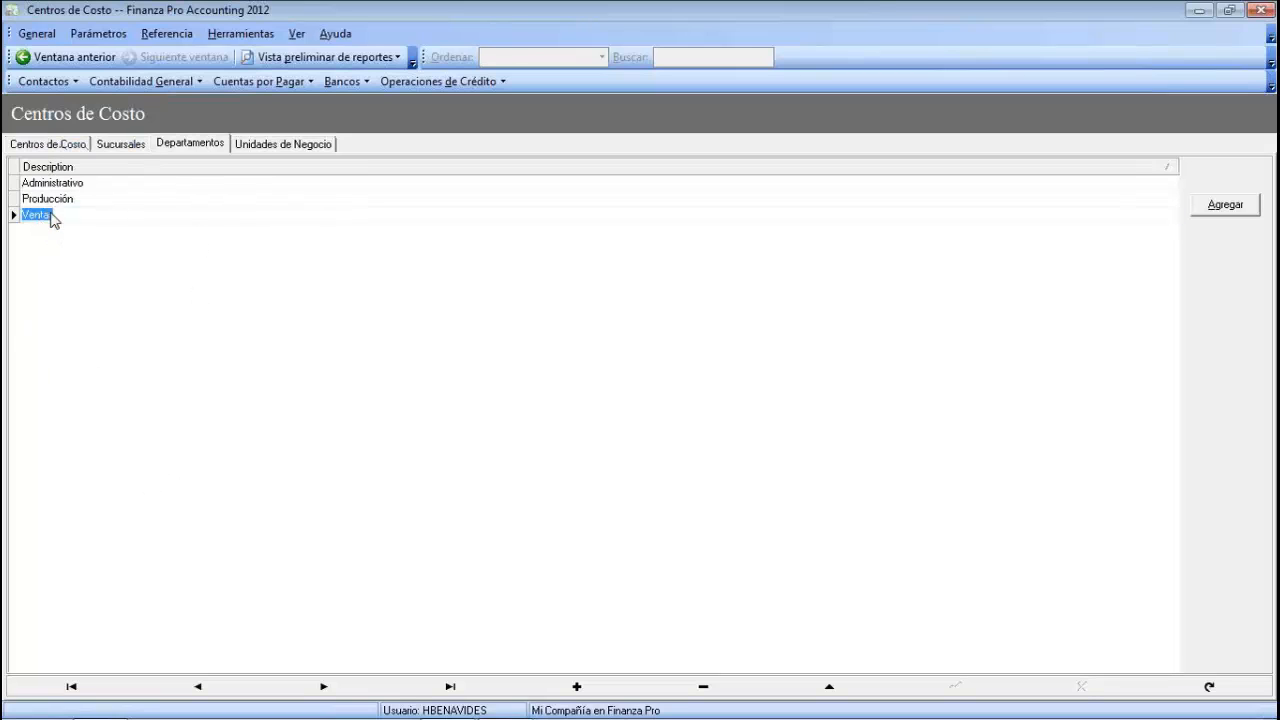
pyautogui.click(1240, 208)
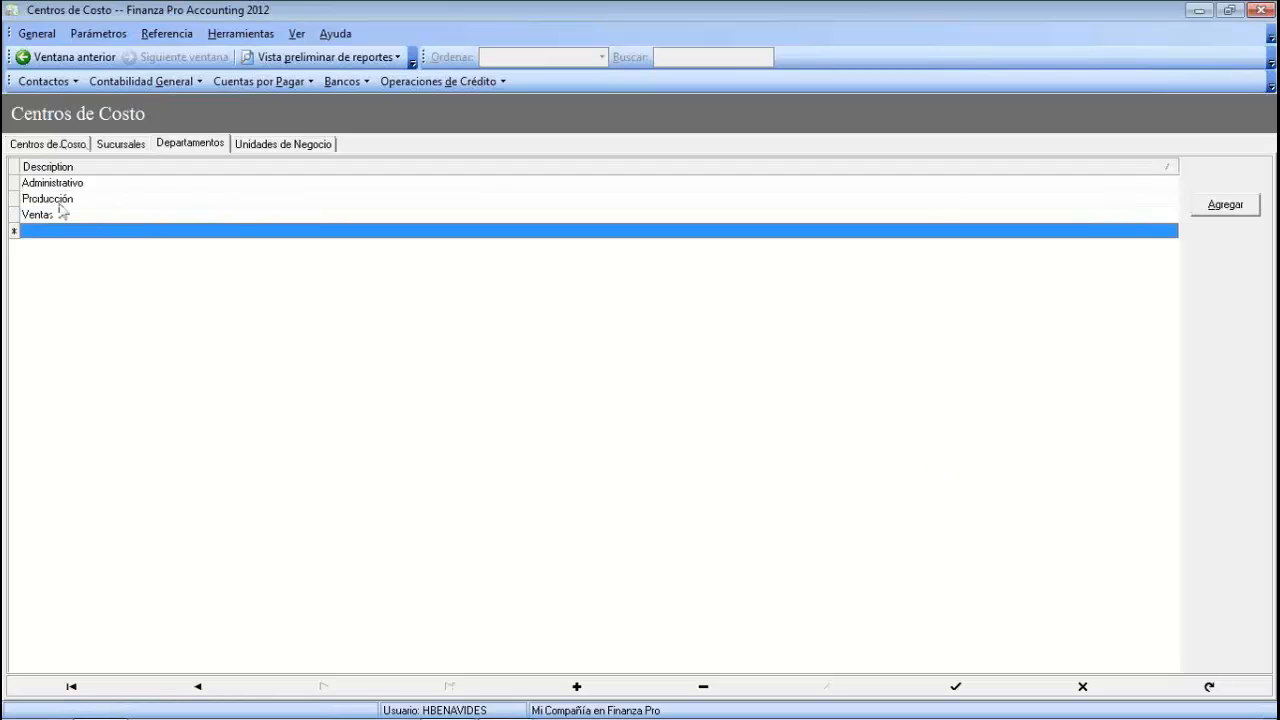
pyautogui.click(28, 232)
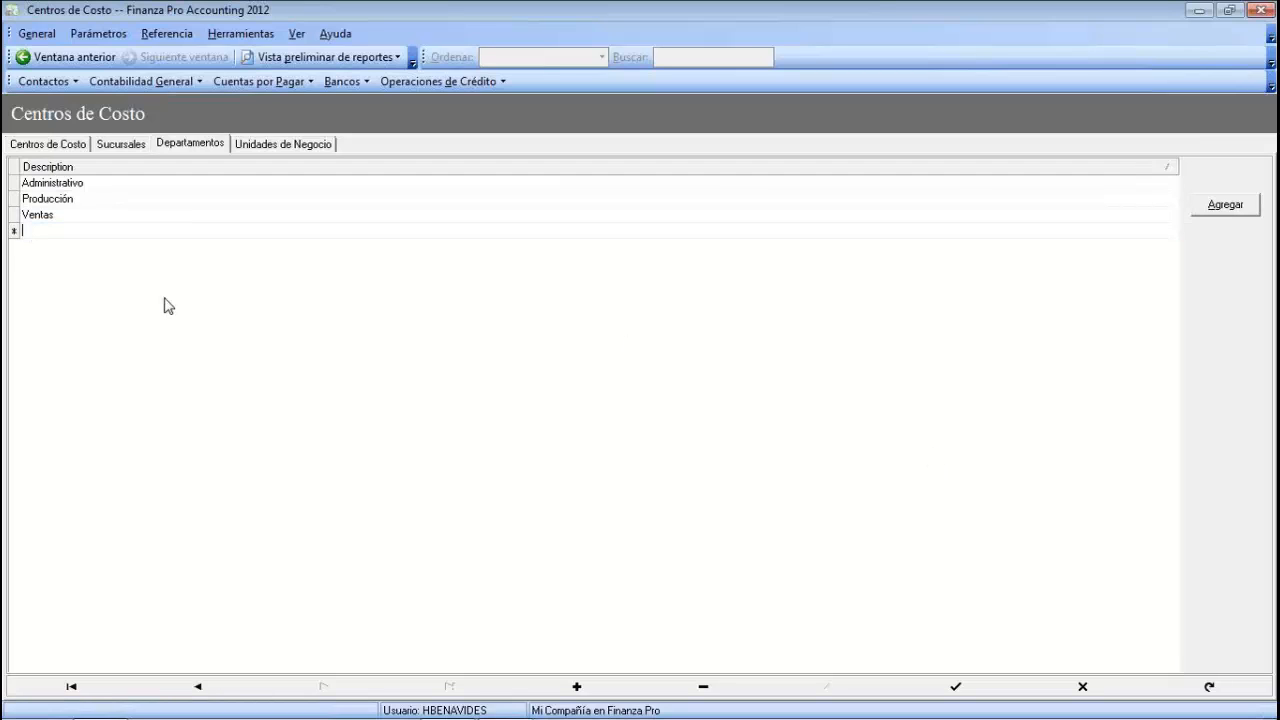
pyautogui.write('Logística')
pyautogui.press('Return')
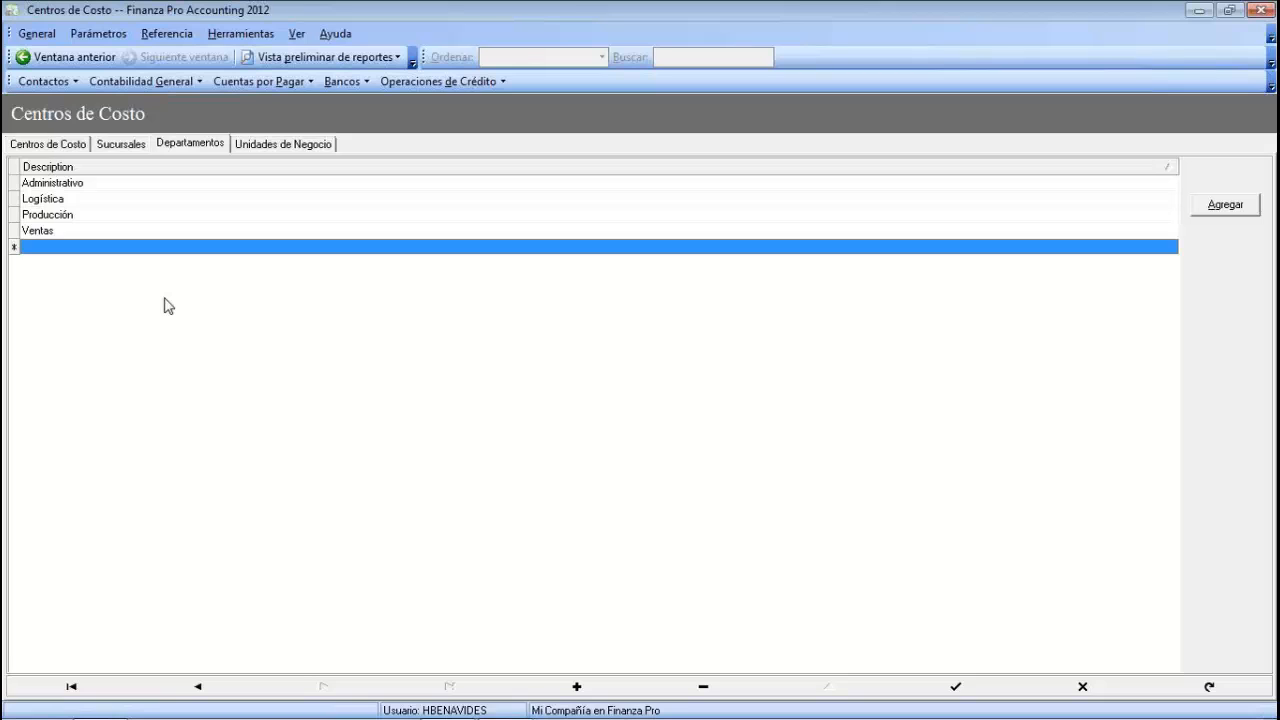
pyautogui.press('Up')
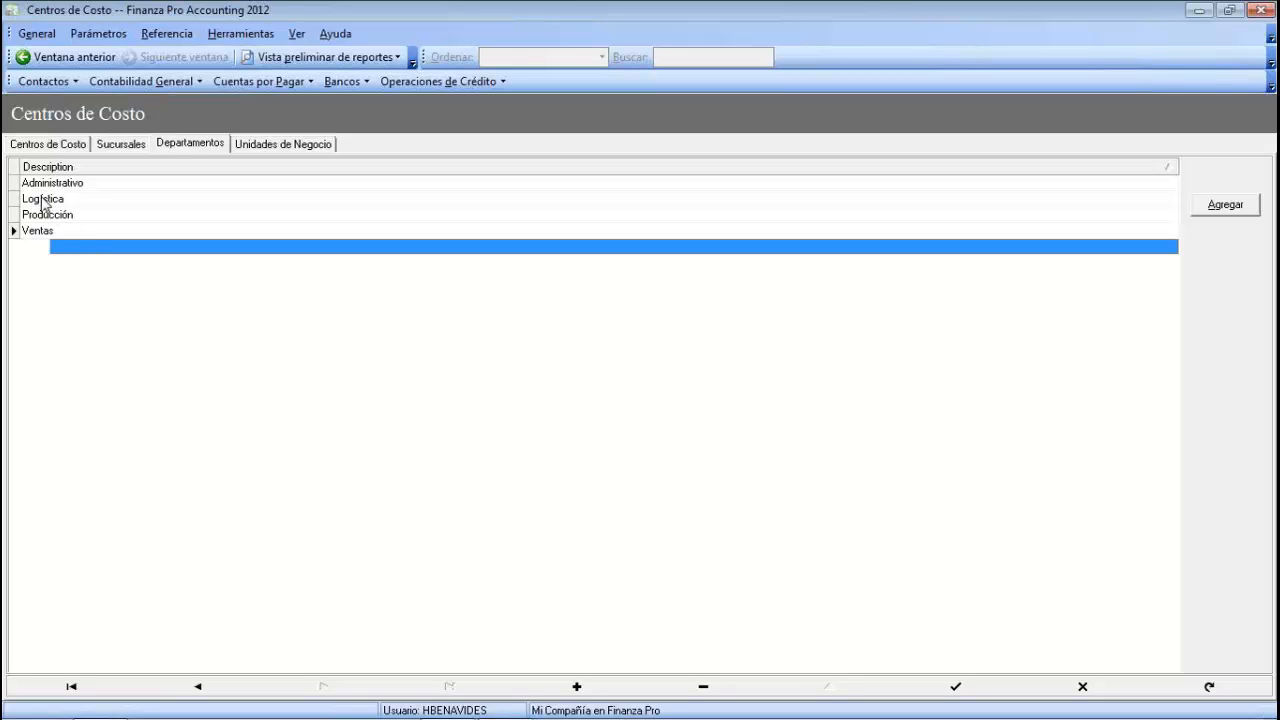
pyautogui.click(54, 204)
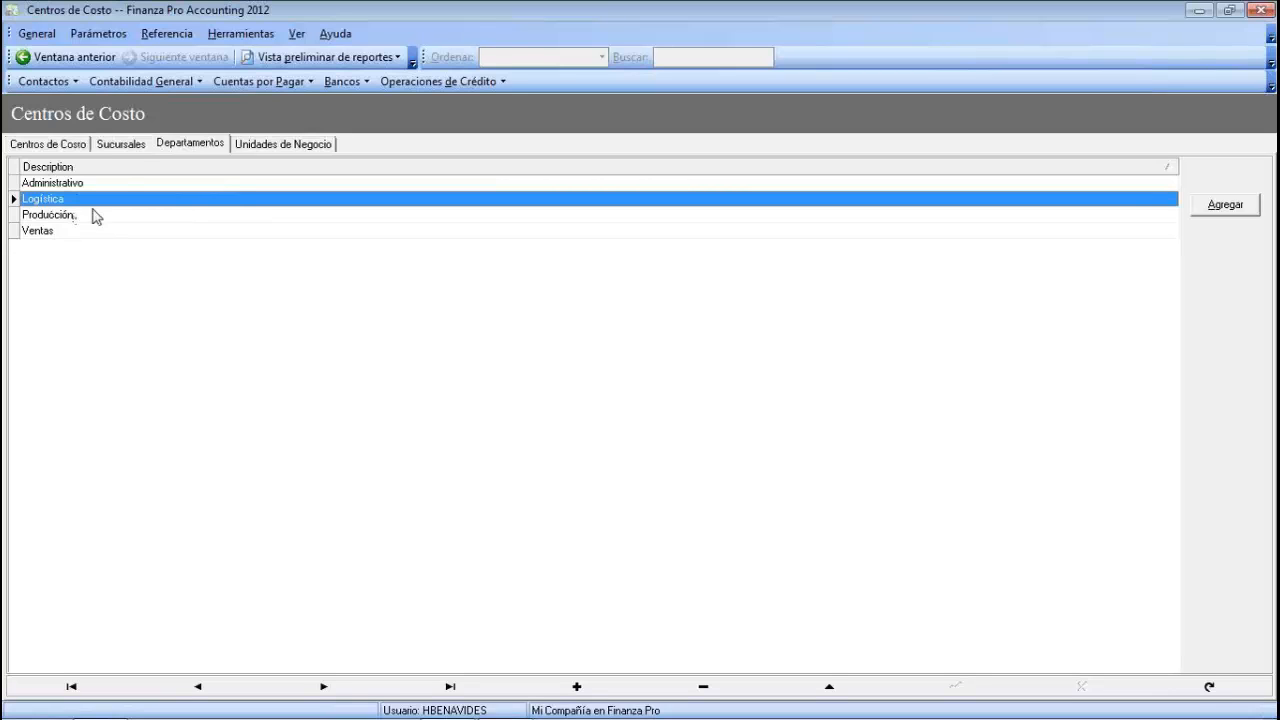
pyautogui.click(130, 144)
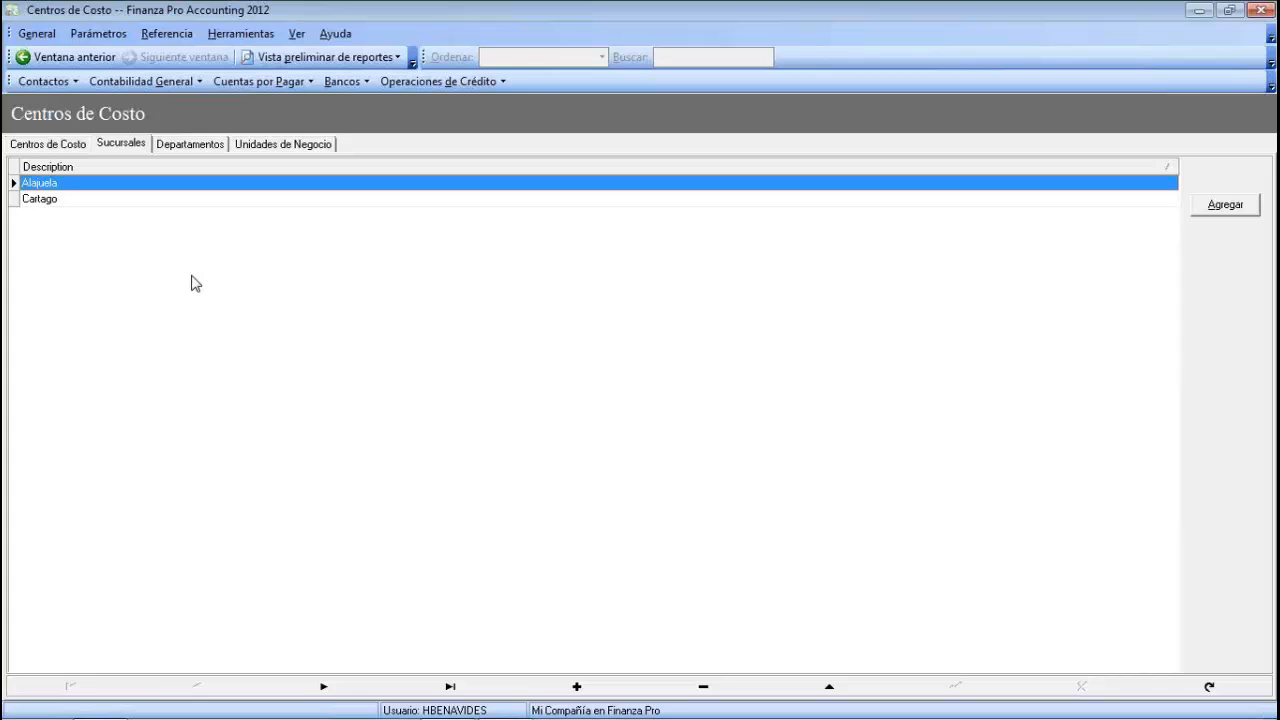
# - Add the branches Colombia, Panama and Costa Rica to the Sucursales list
pyautogui.click(1225, 204)
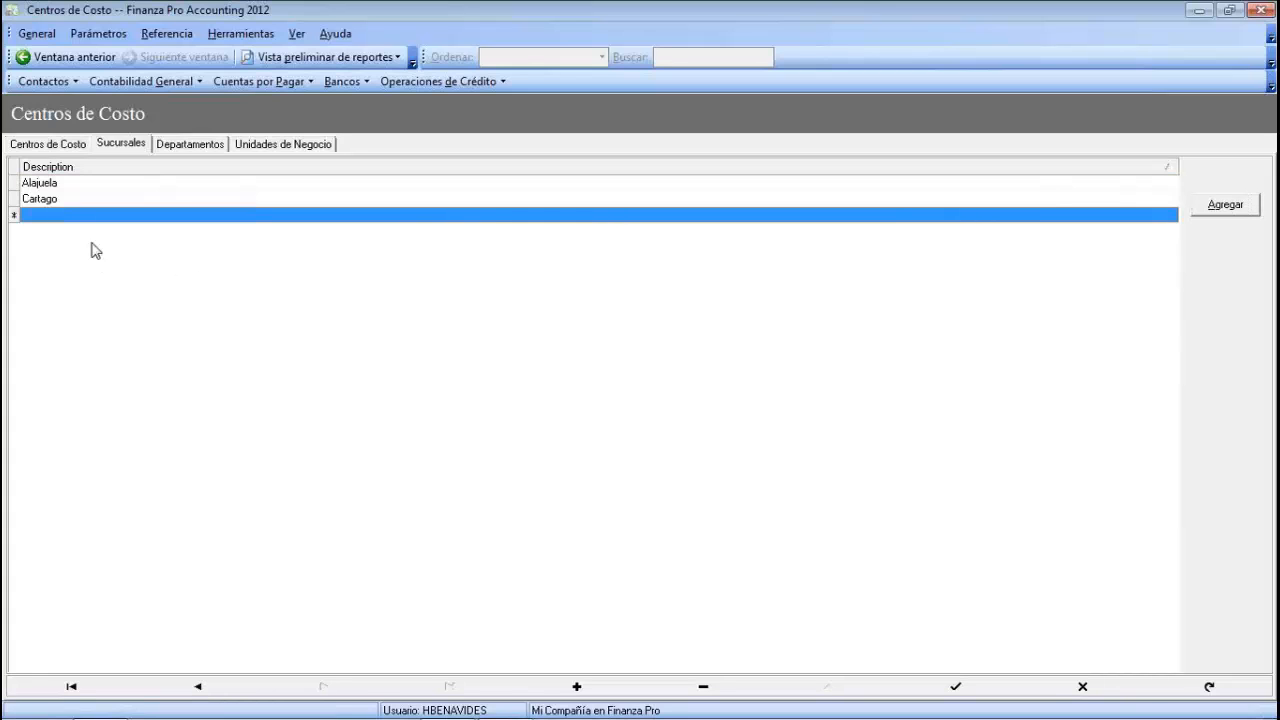
pyautogui.click(100, 214)
pyautogui.write('Colo')
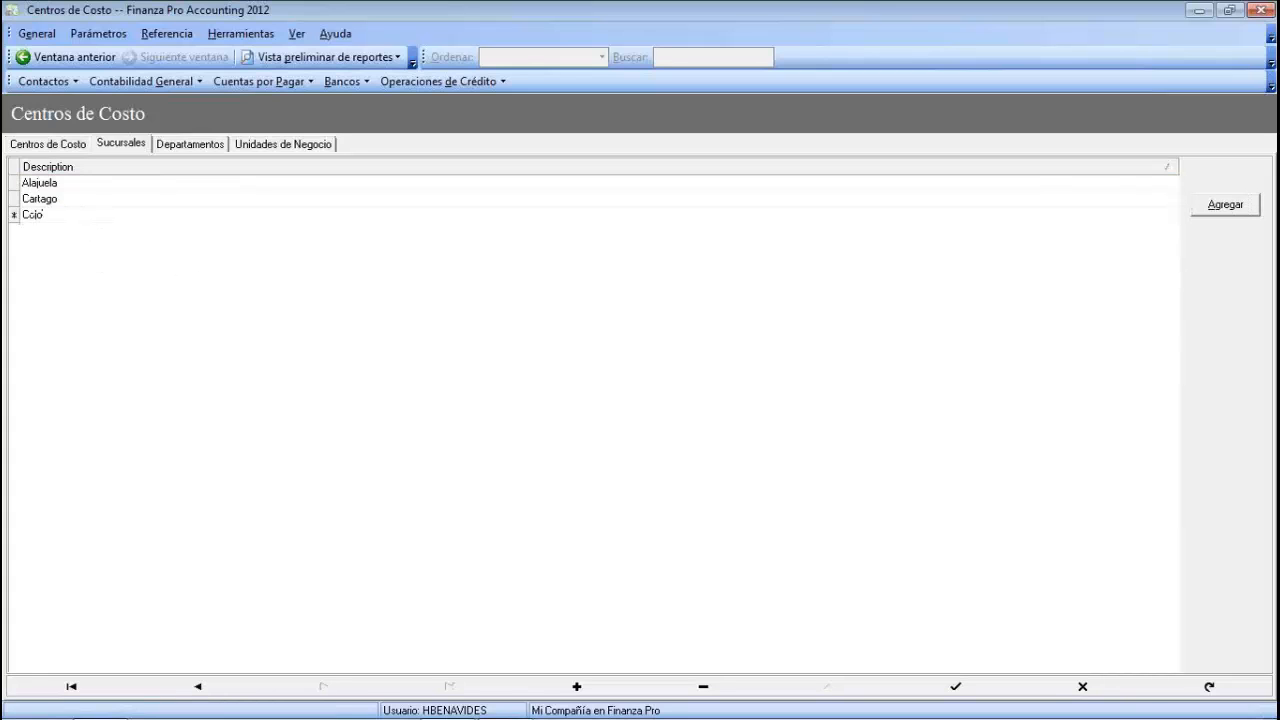
pyautogui.write('mbia')
pyautogui.press('Return')
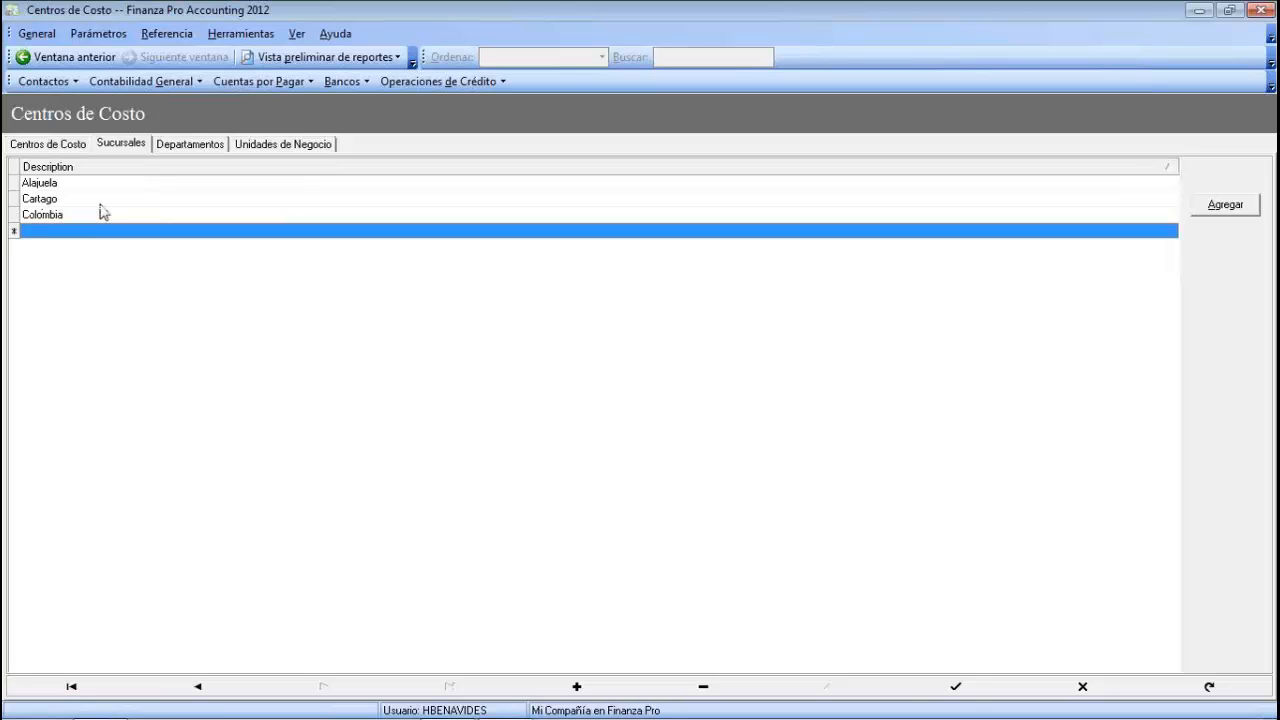
pyautogui.click(104, 233)
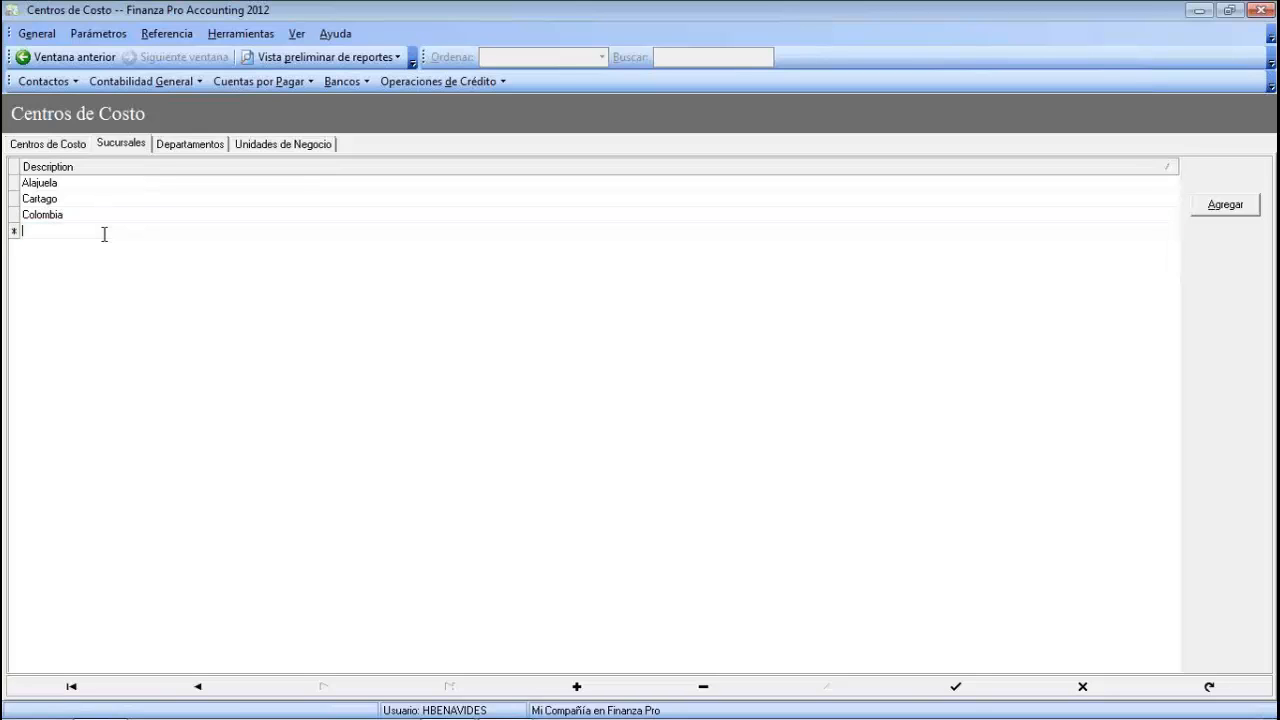
pyautogui.write('Panama')
pyautogui.press('Return')
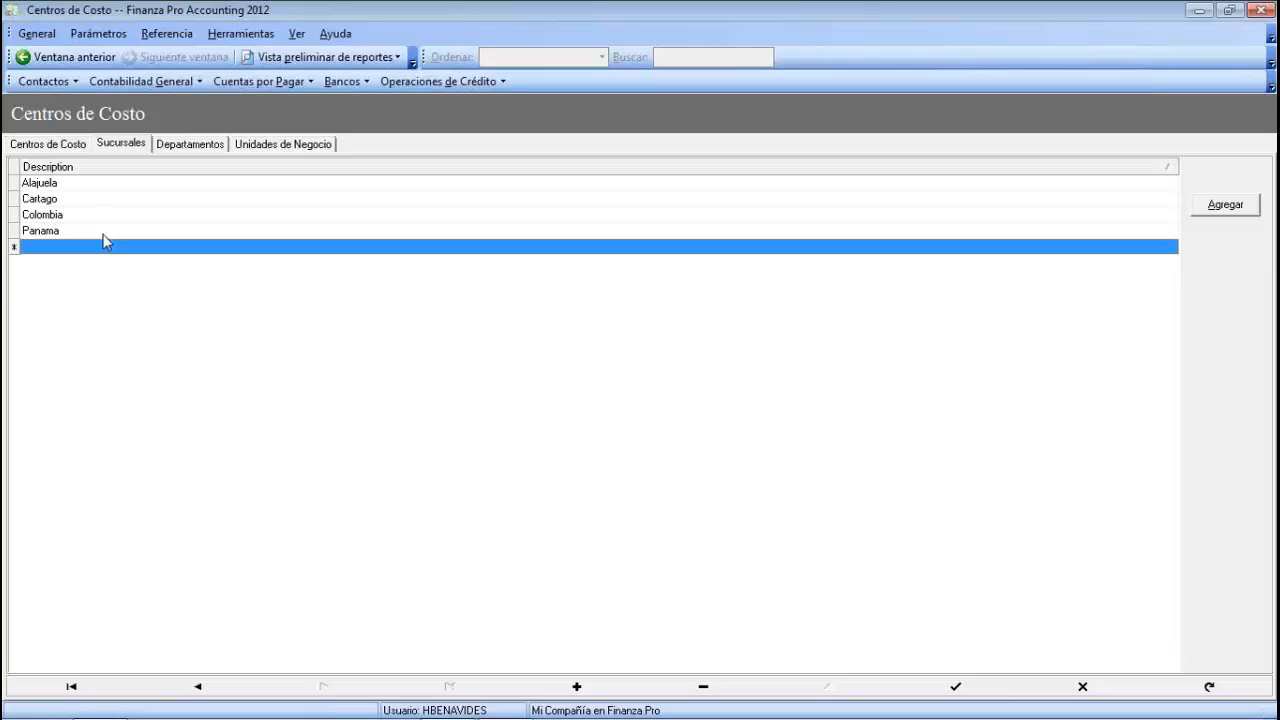
pyautogui.write('Costa')
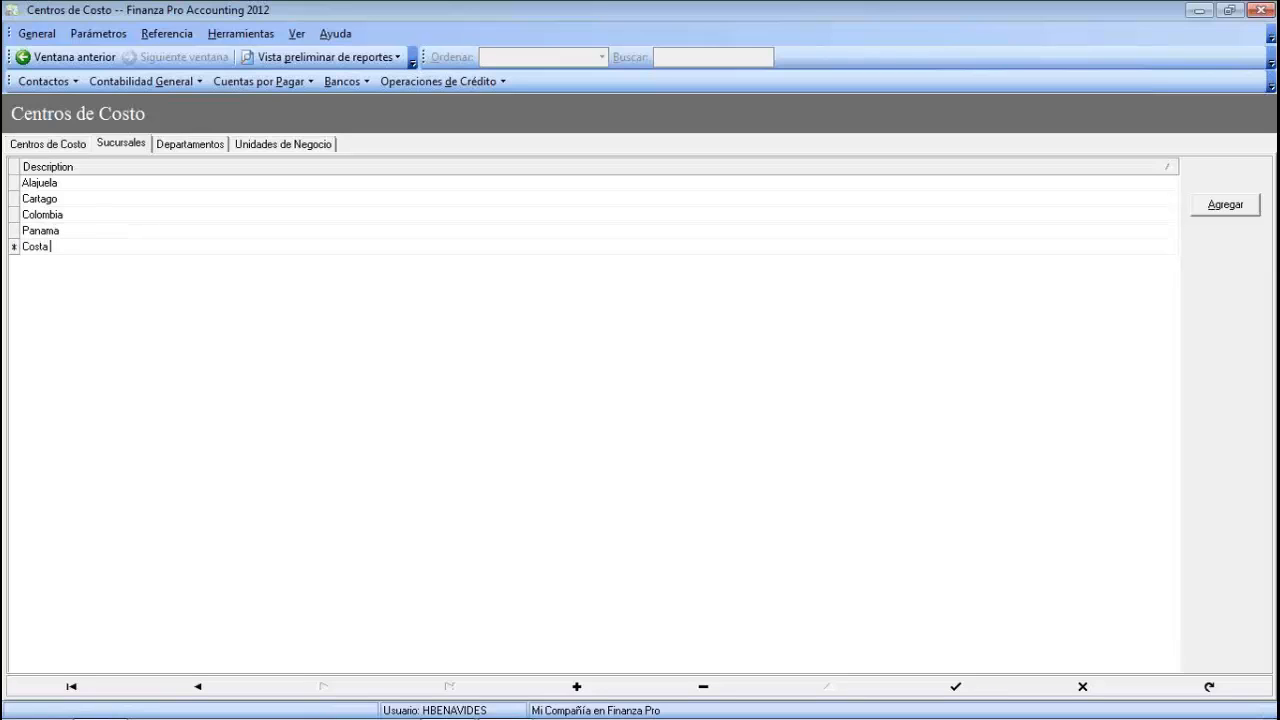
pyautogui.write(' Rica')
pyautogui.press('Return')
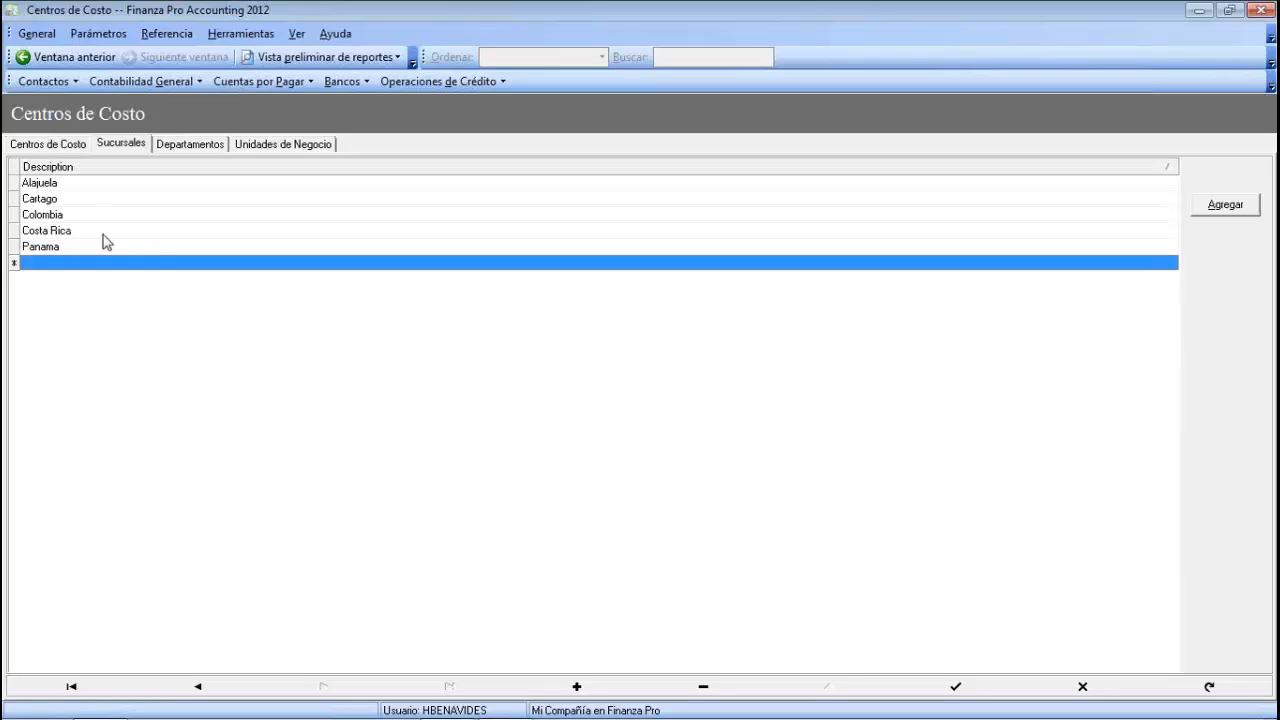
pyautogui.click(104, 244)
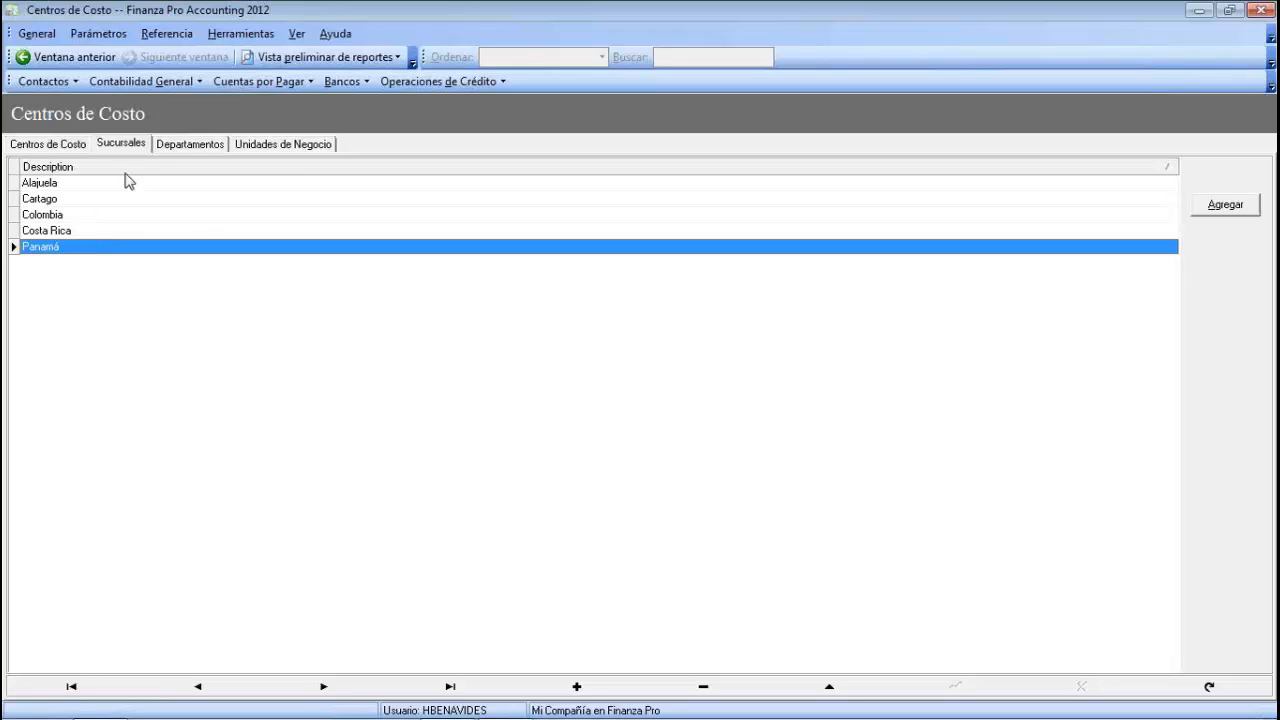
# - Review the branch list by selecting Alajuela, Cartago and Colombia
pyautogui.click(75, 188)
pyautogui.click(71, 202)
pyautogui.click(70, 219)
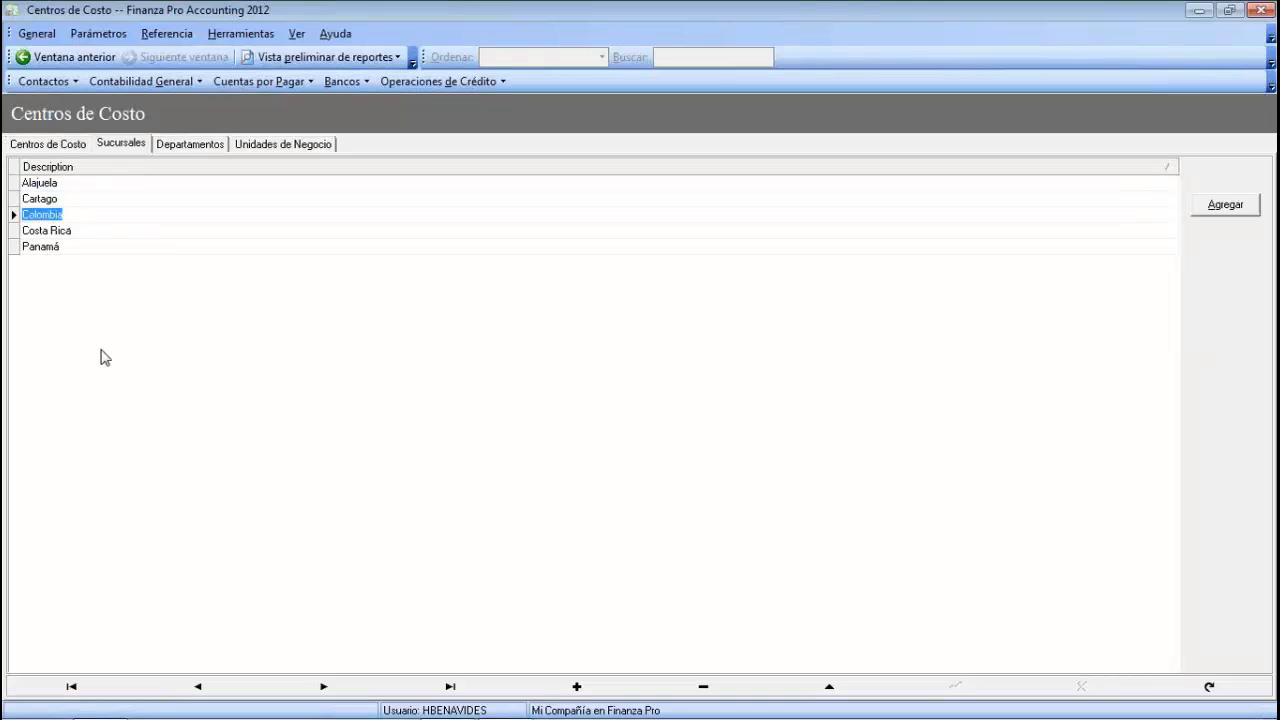
pyautogui.click(104, 358)
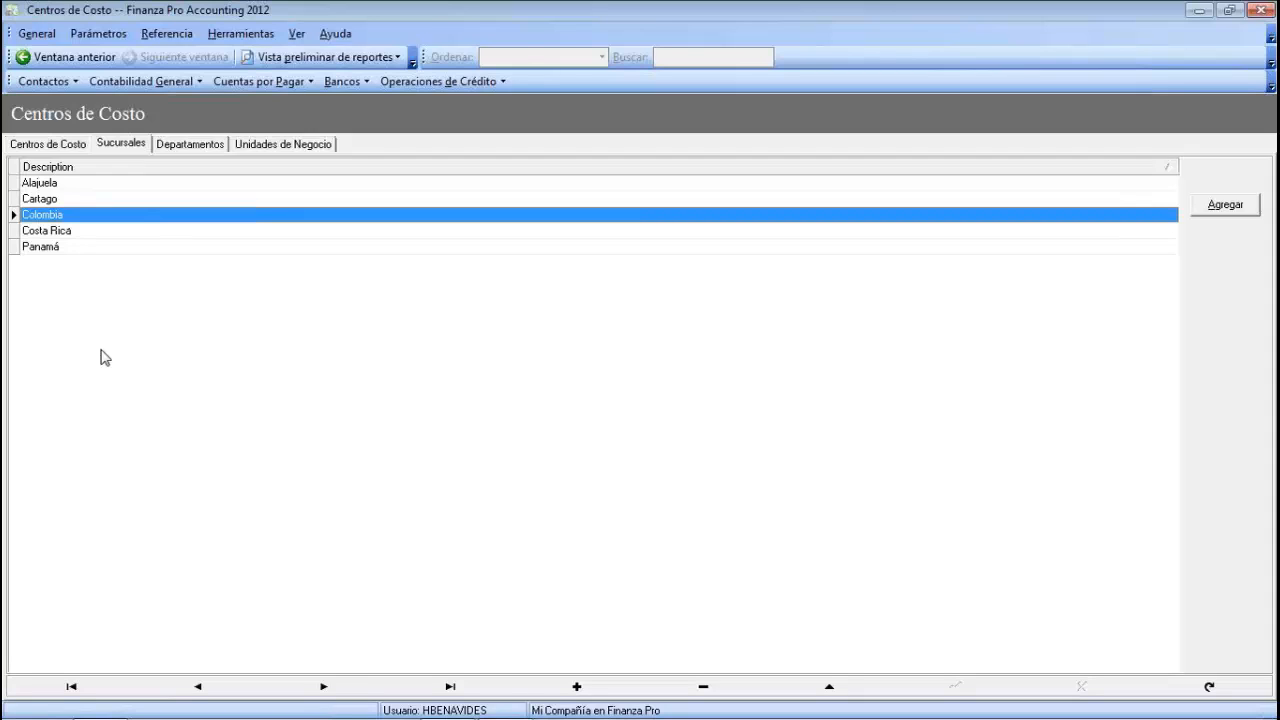
# - Switch between the Departamentos, Sucursales and Unidades de Negocio lists
pyautogui.click(192, 146)
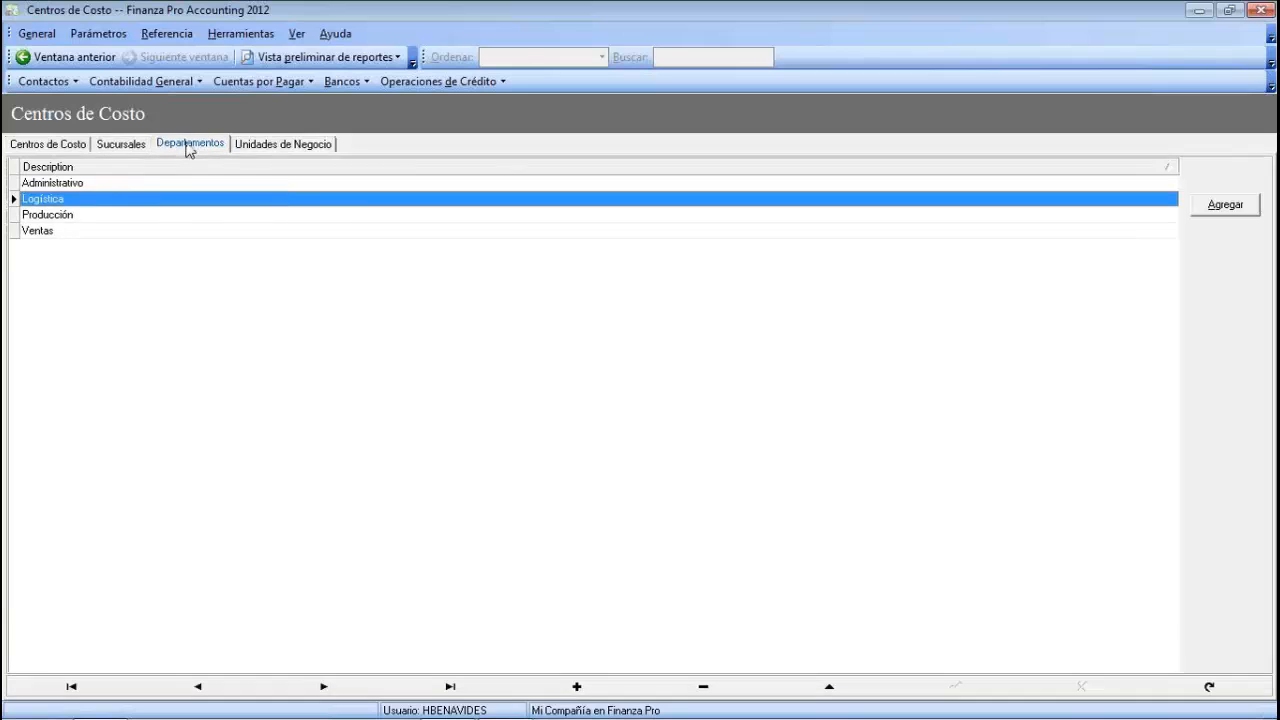
pyautogui.click(112, 146)
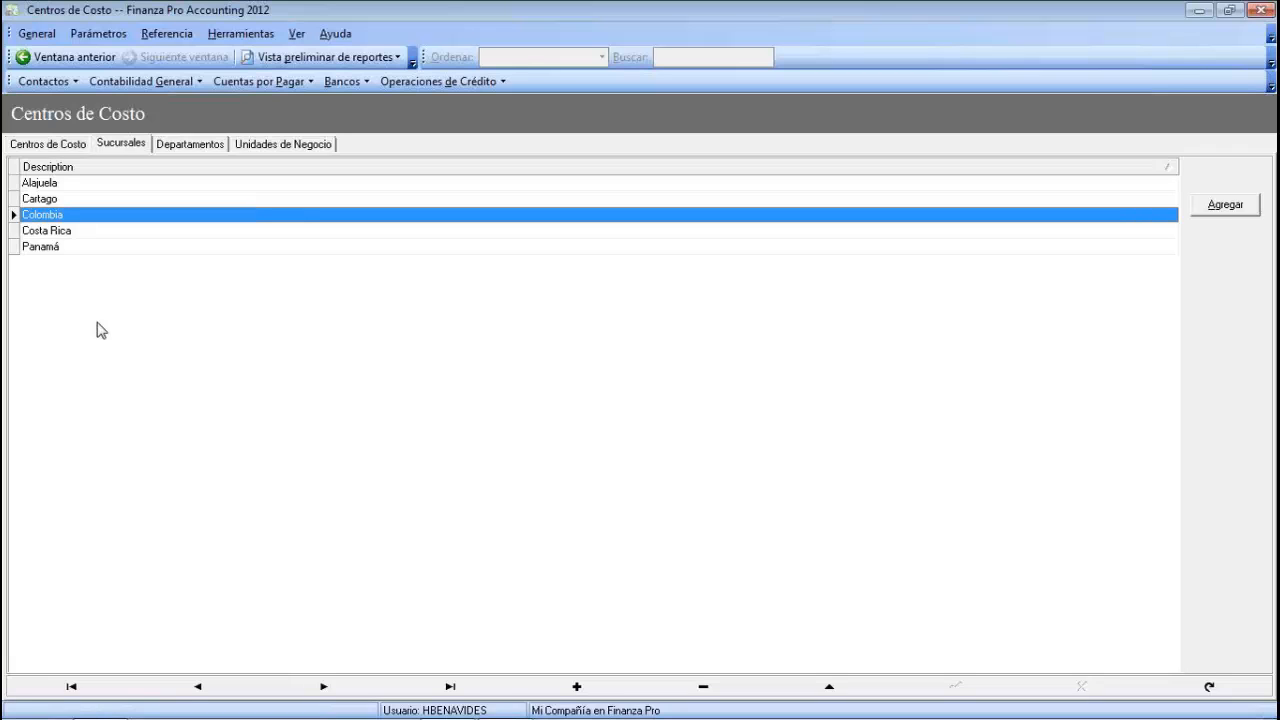
pyautogui.click(283, 144)
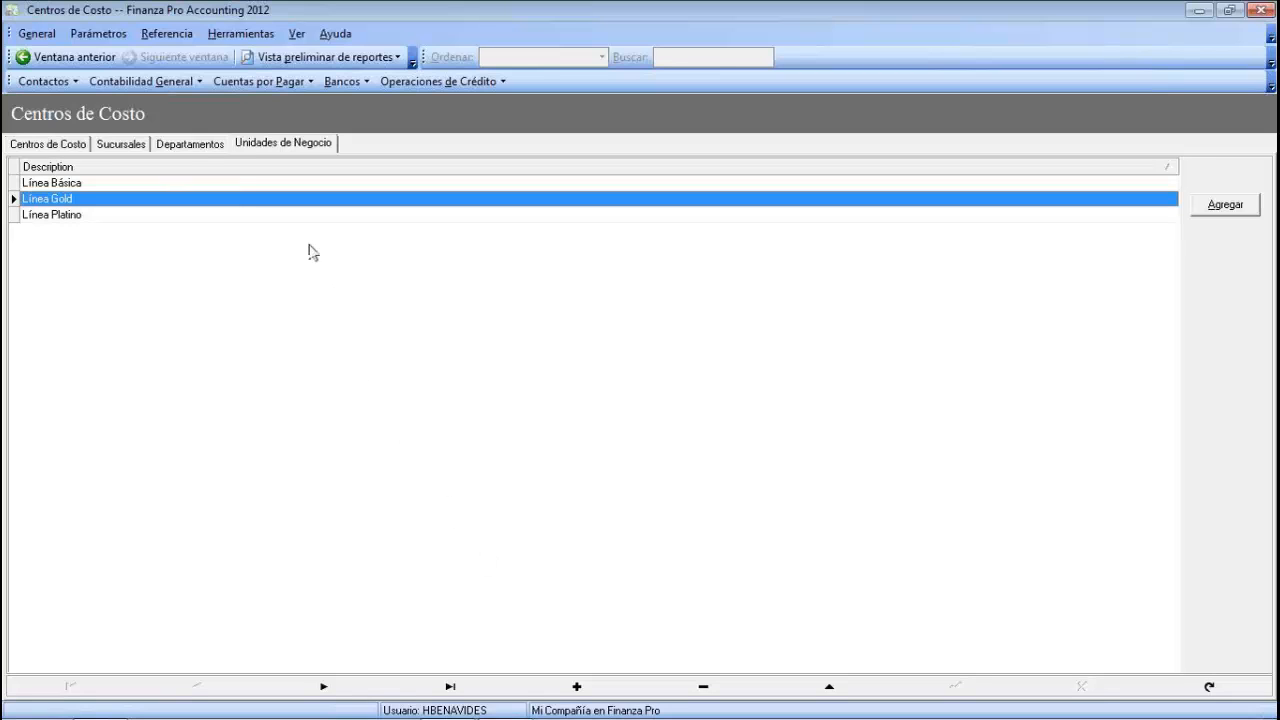
pyautogui.click(186, 150)
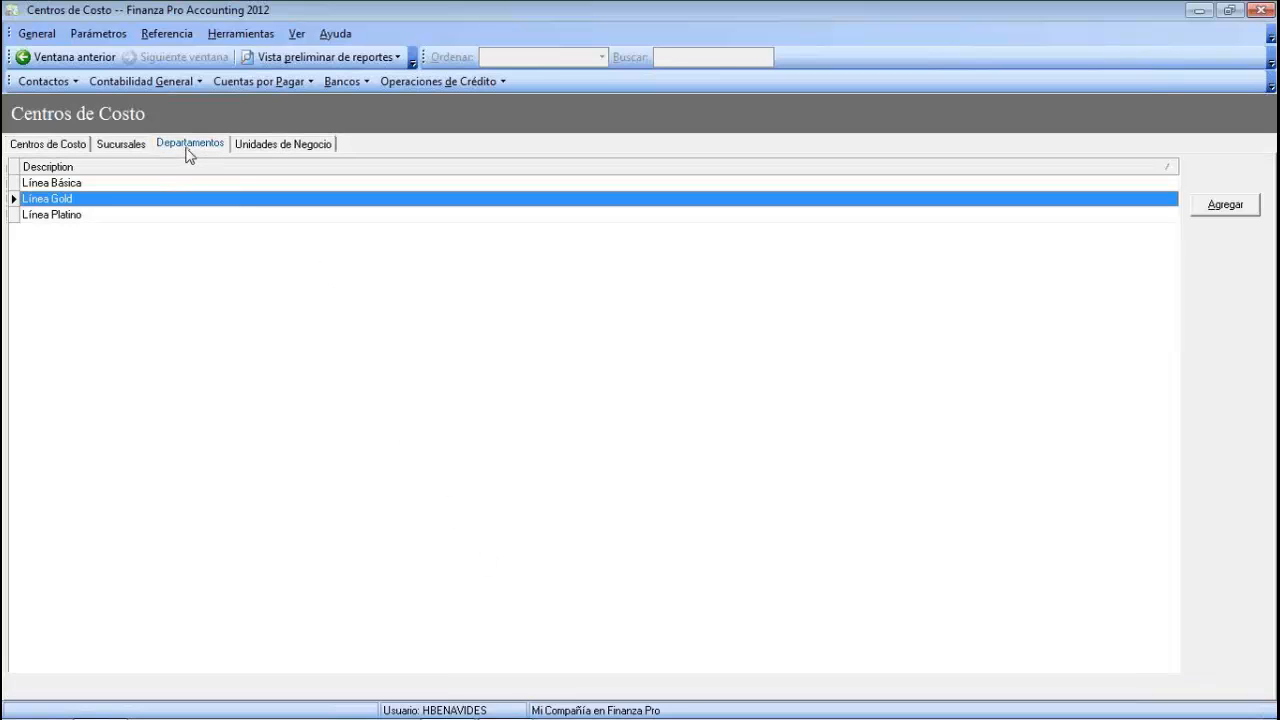
pyautogui.click(132, 143)
pyautogui.click(281, 150)
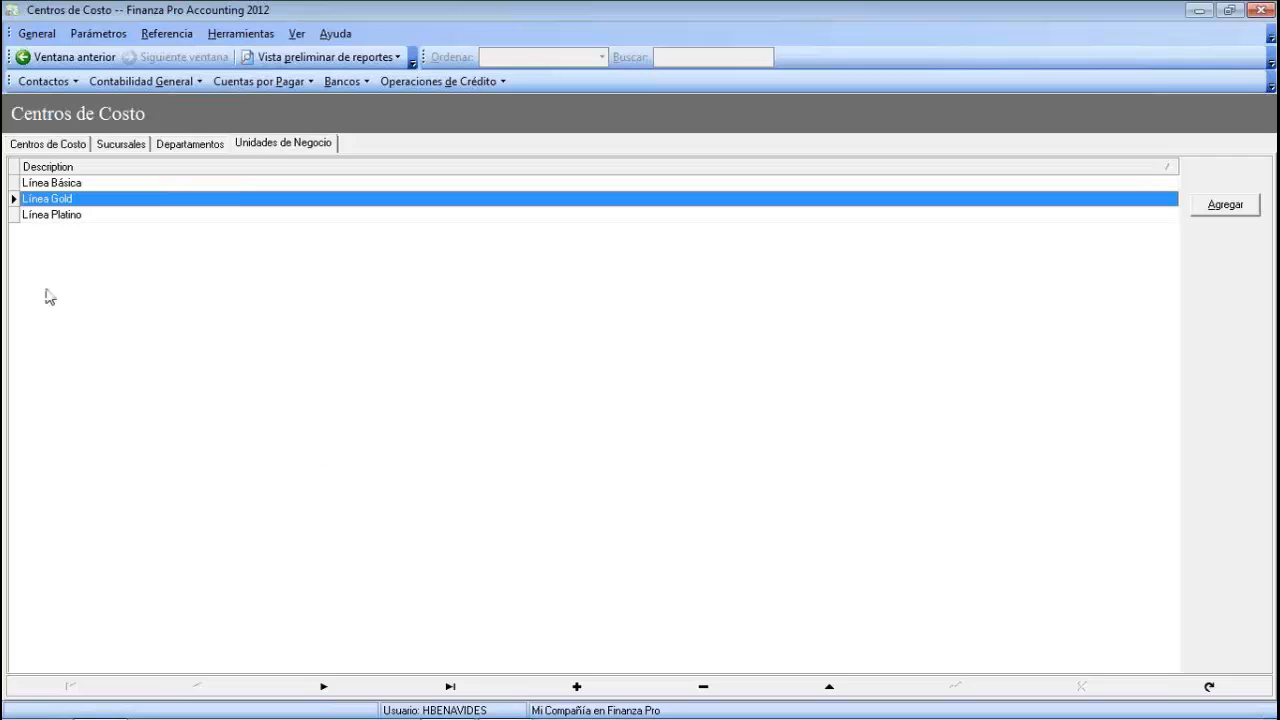
# - Review the business units Línea Básica, Línea Gold and Línea Platino
pyautogui.click(48, 188)
pyautogui.click(48, 188)
pyautogui.moveTo(85, 183); pyautogui.dragTo(17, 184)
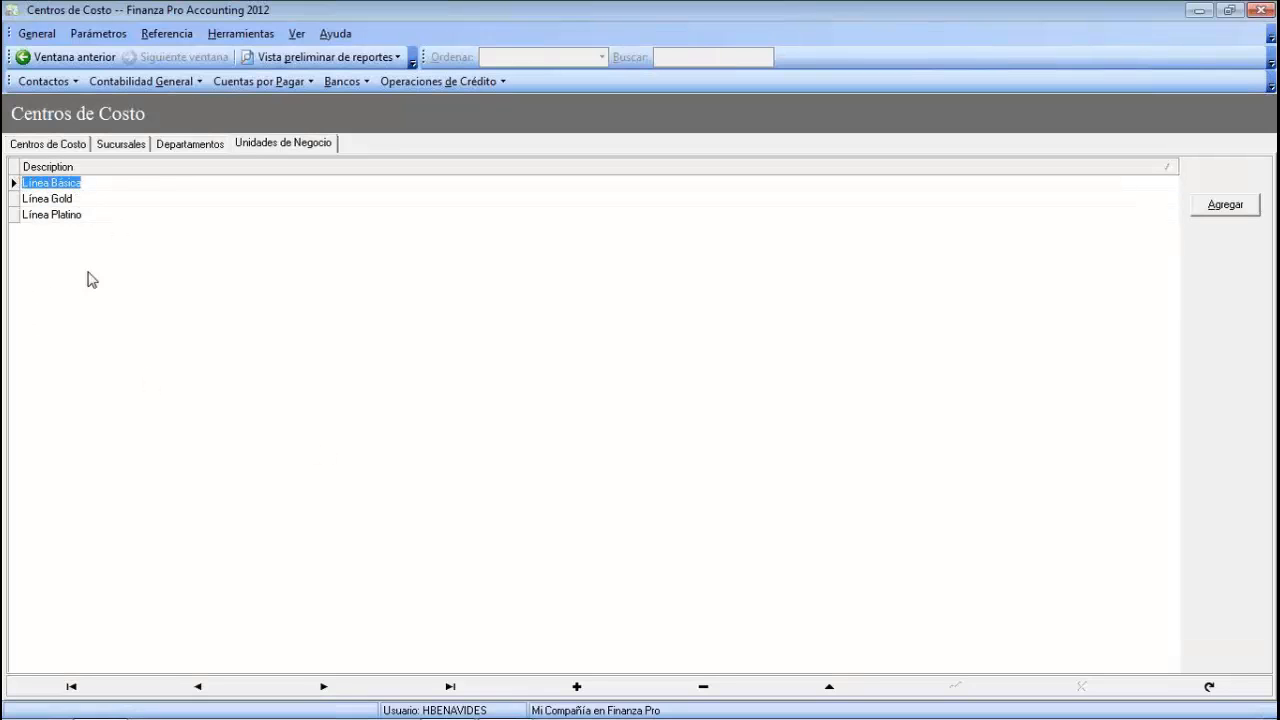
pyautogui.click(57, 200)
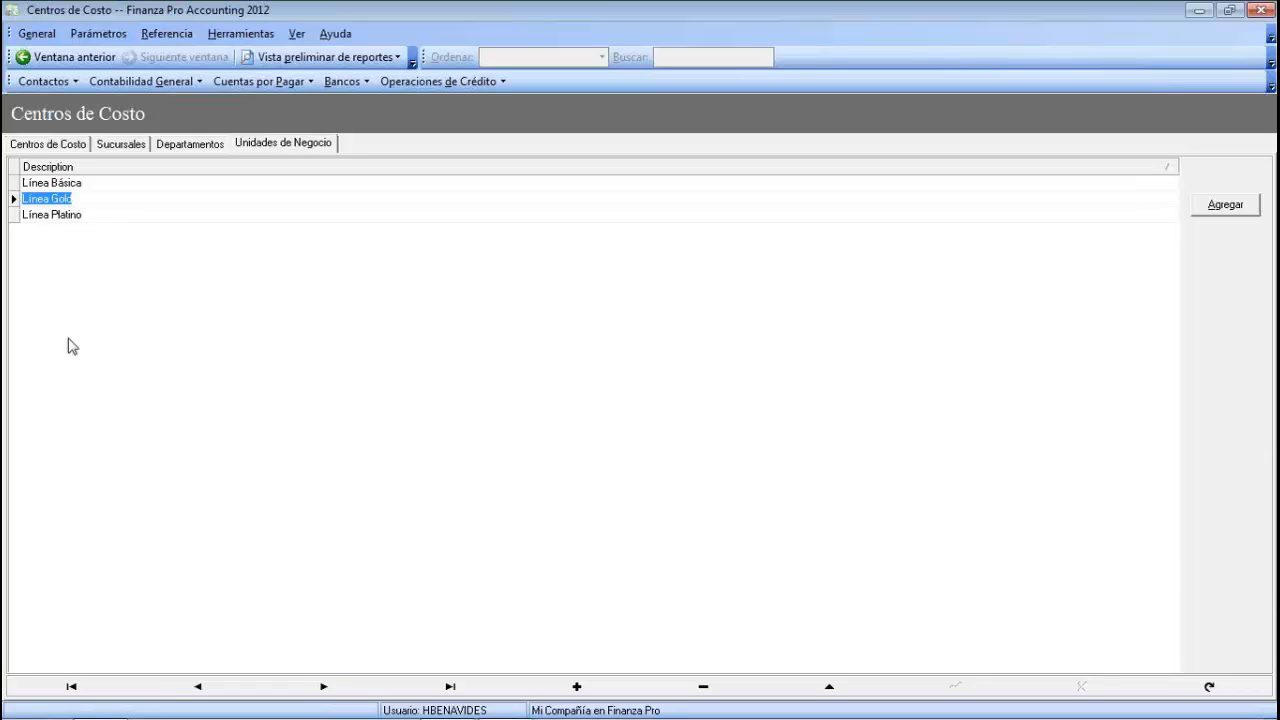
pyautogui.click(55, 217)
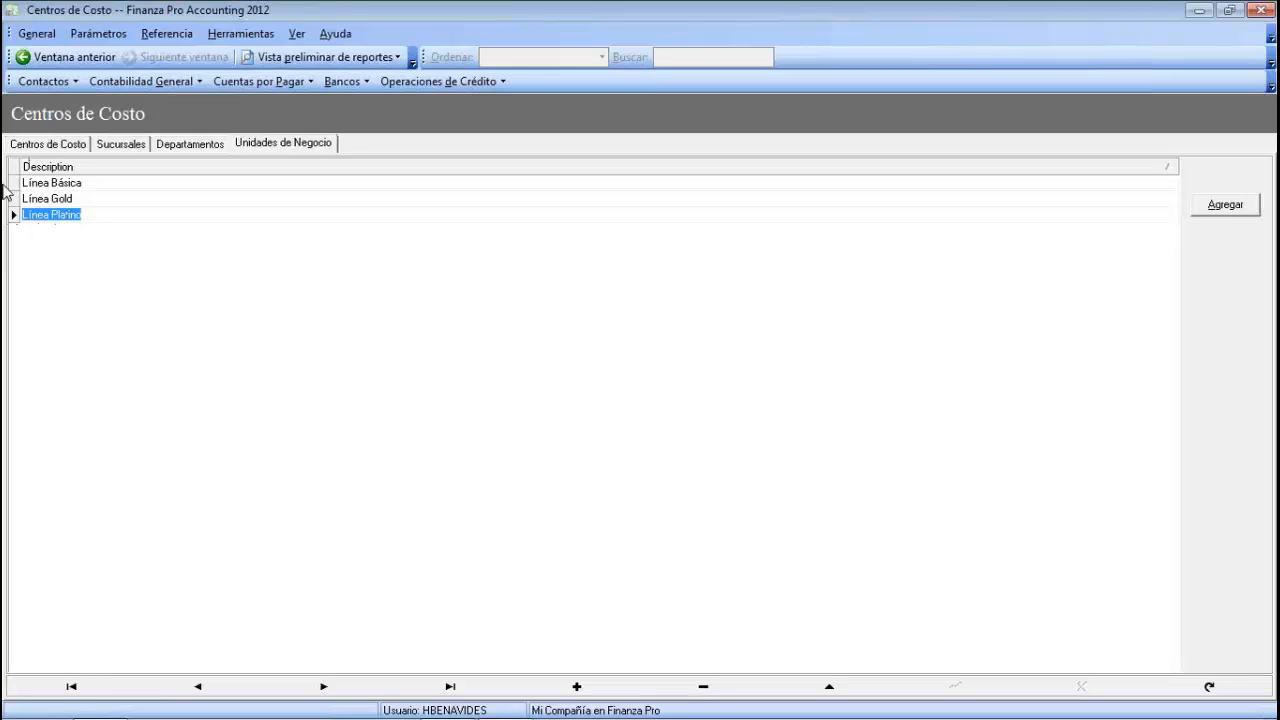
pyautogui.click(53, 184)
pyautogui.click(53, 200)
pyautogui.click(57, 215)
# - Return to the Sucursales list showing the five branches
pyautogui.click(190, 144)
pyautogui.click(283, 143)
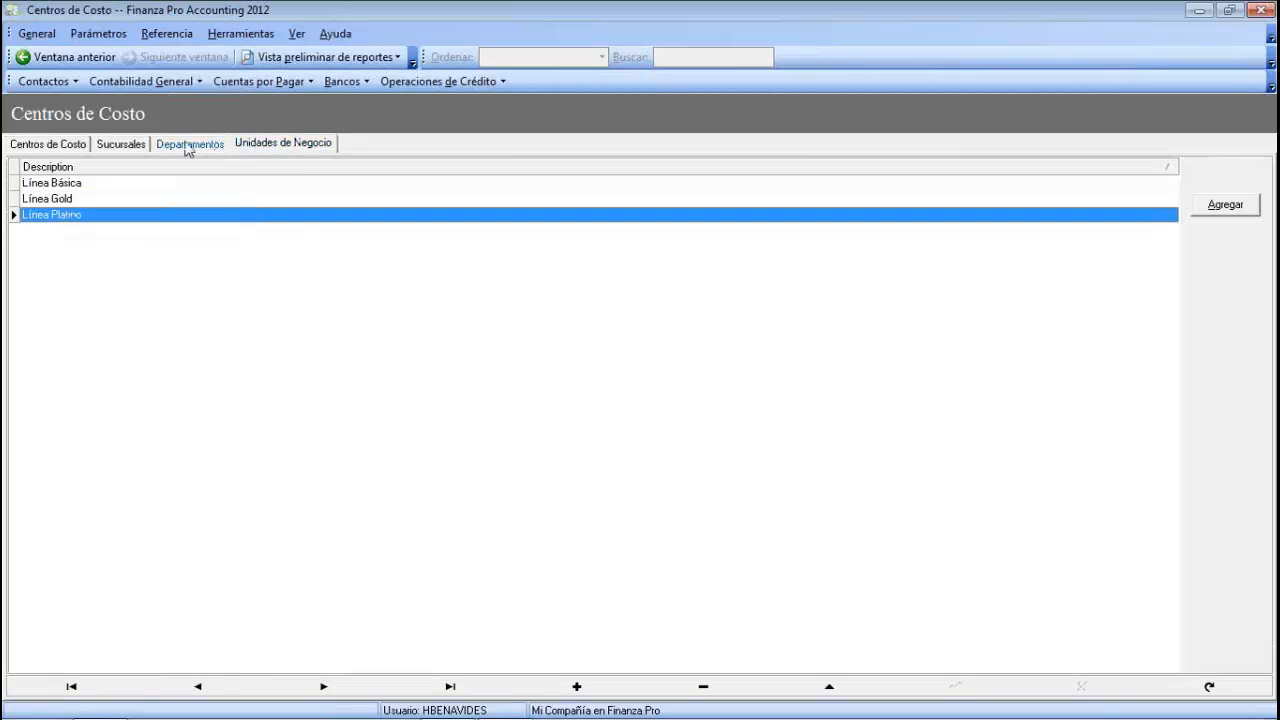
pyautogui.click(178, 148)
pyautogui.click(132, 147)
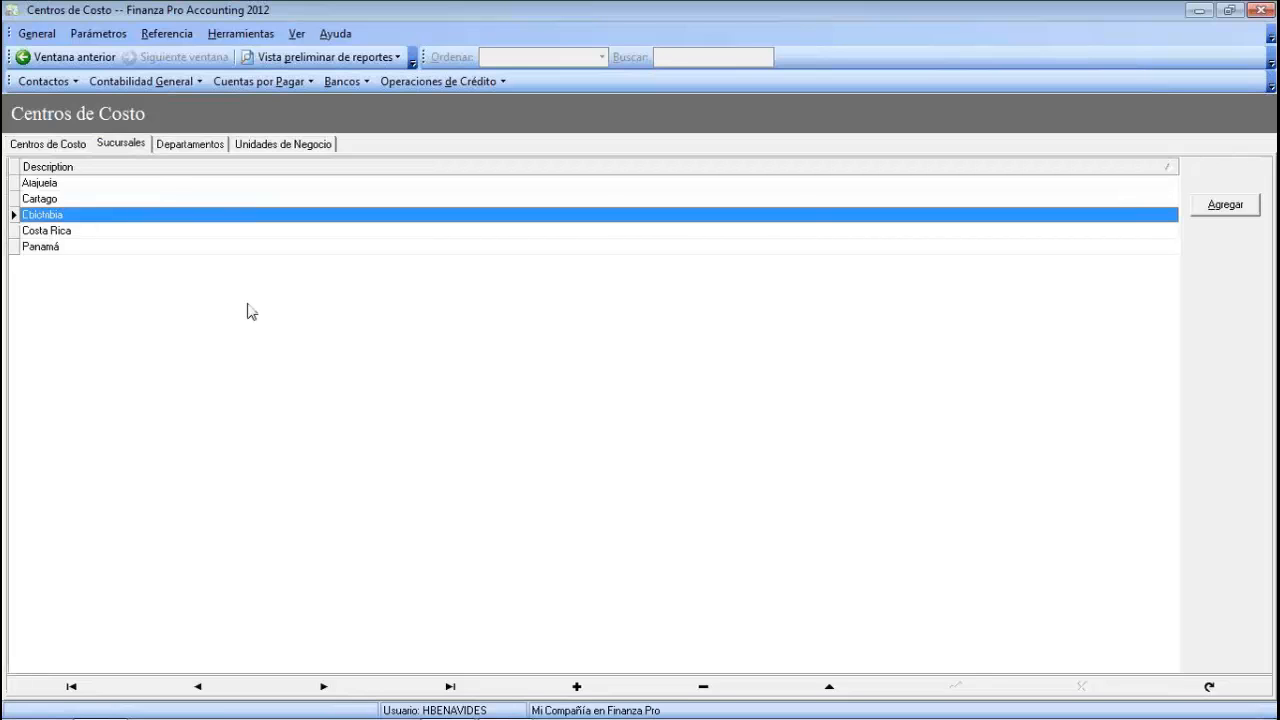
pyautogui.click(36, 33)
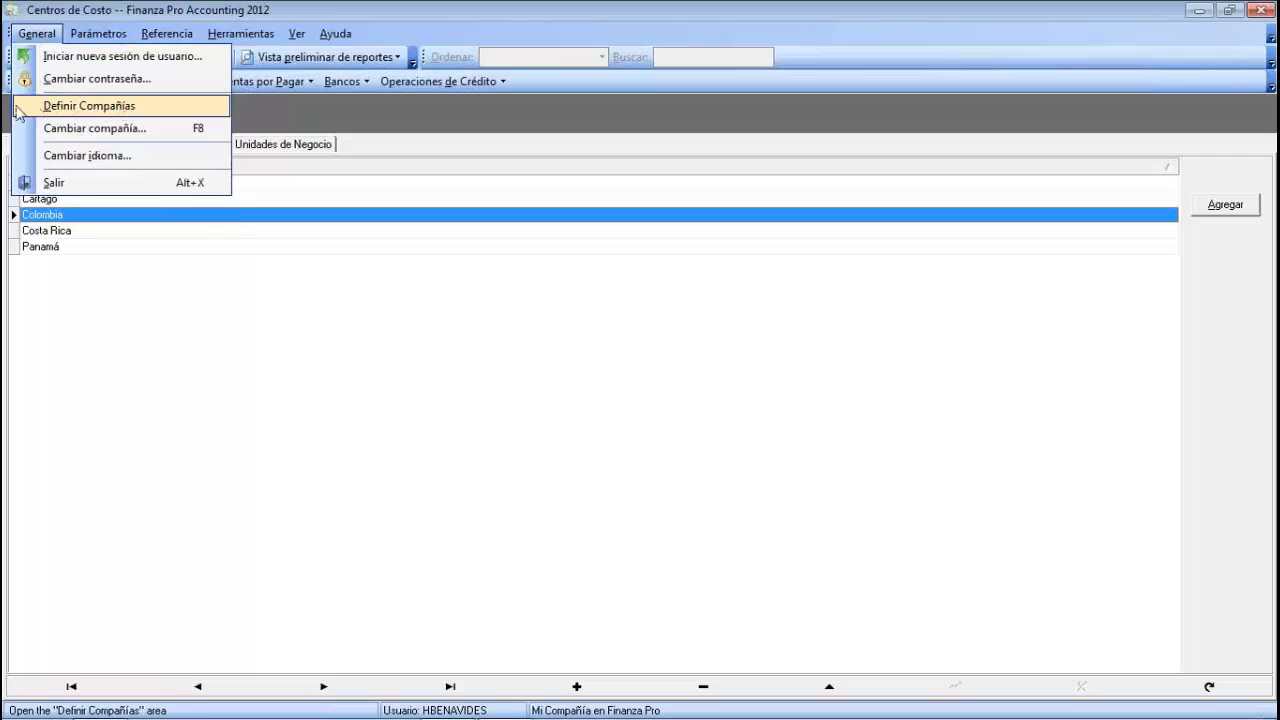
# - Open Mi Compañía en Finanza Pro's configuration at the Centros de Costo options
pyautogui.click(79, 108)
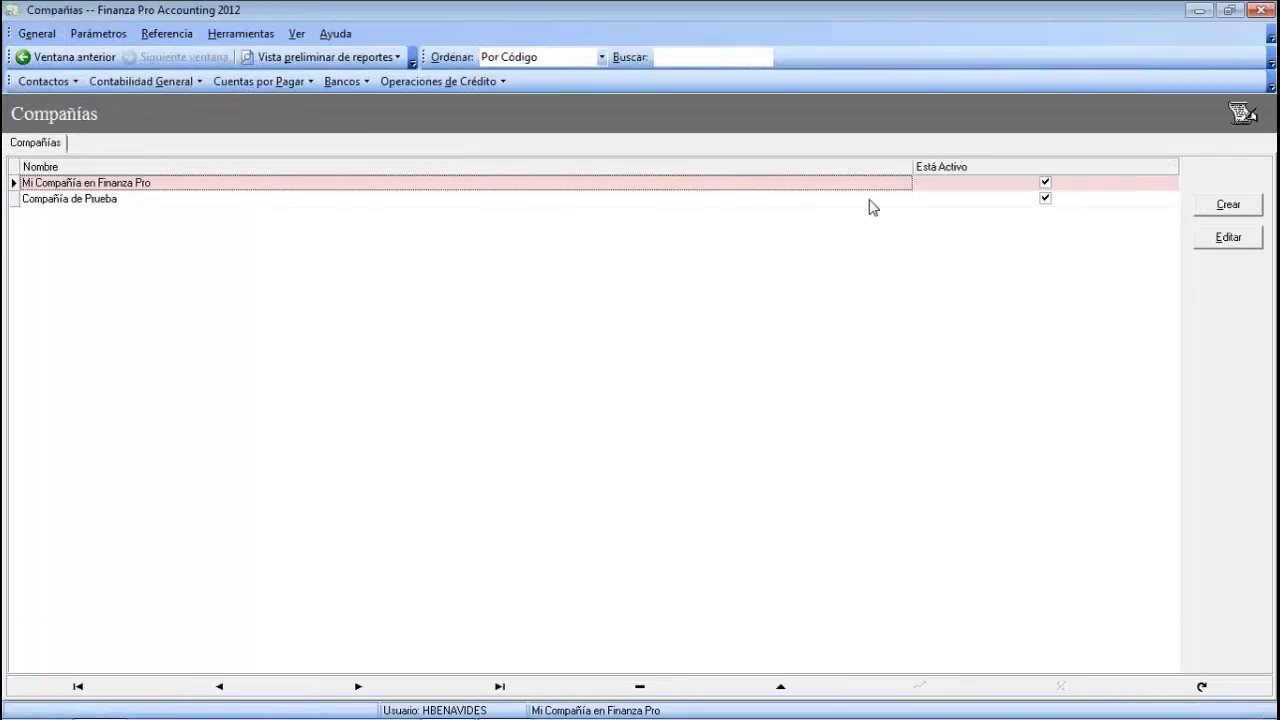
pyautogui.click(1228, 239)
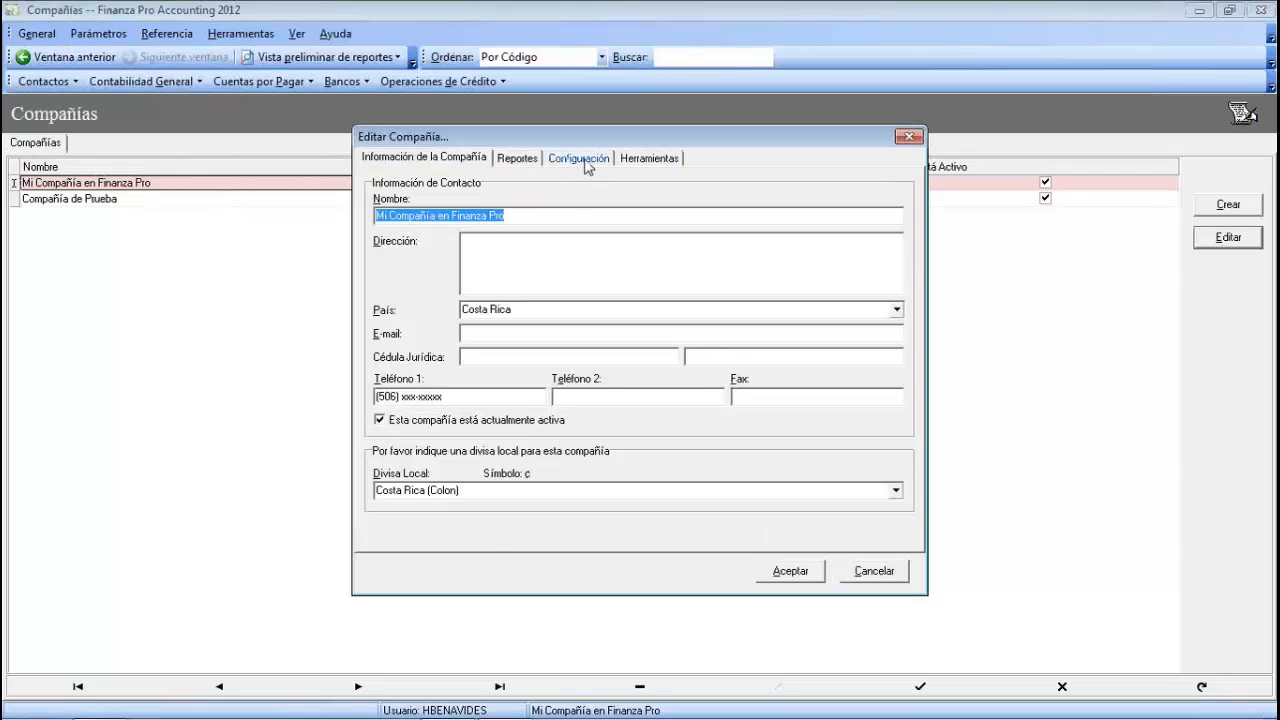
pyautogui.click(591, 160)
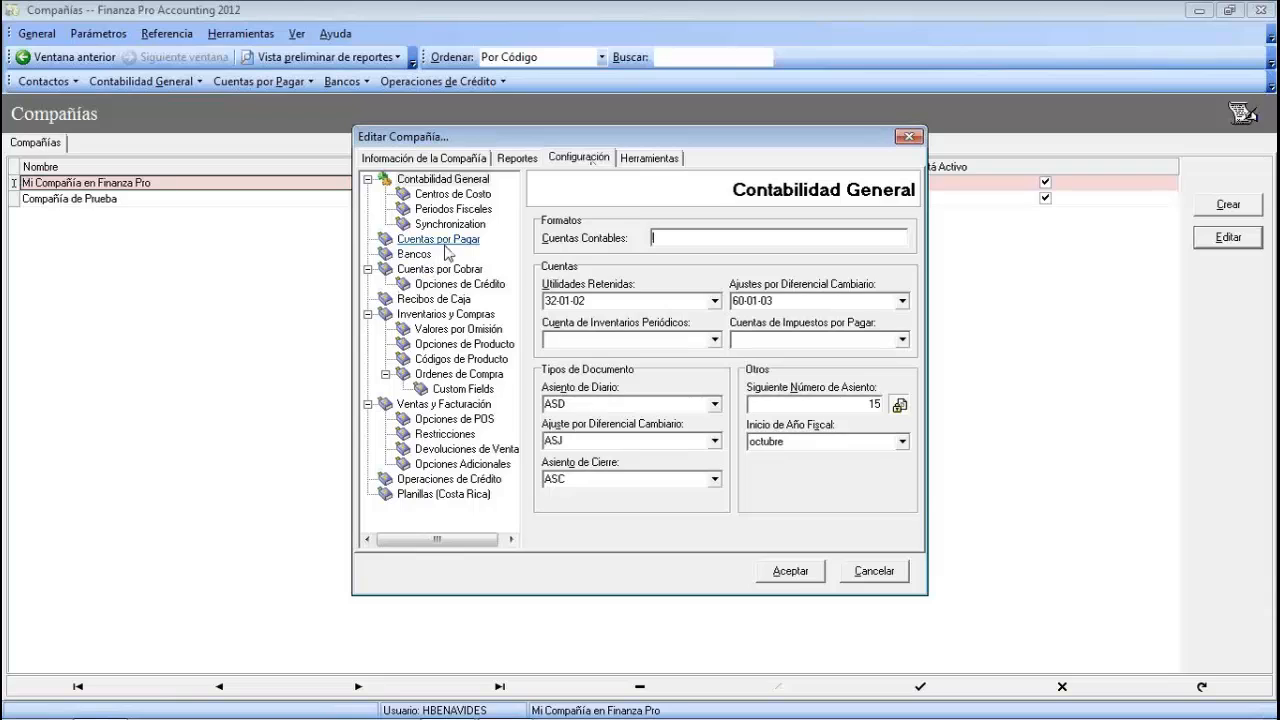
pyautogui.click(468, 193)
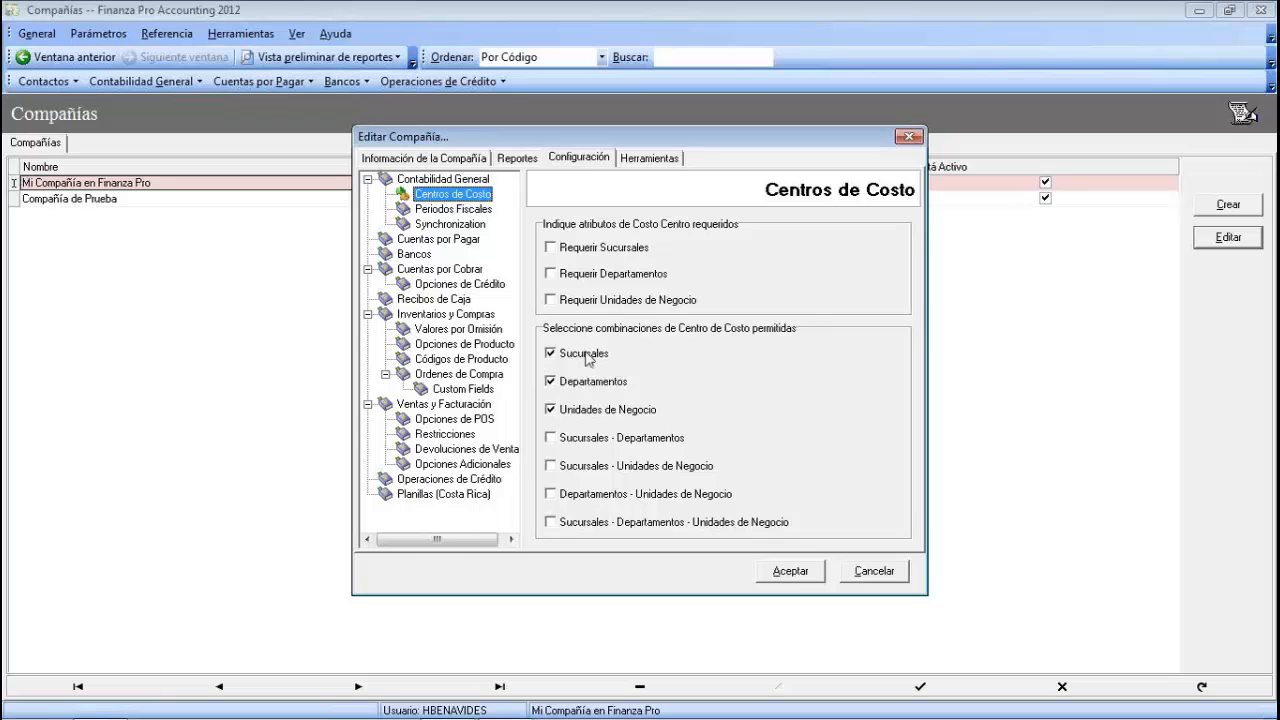
# - Allow all seven cost centre combinations, with none required, and save the configuration
pyautogui.click(550, 438)
pyautogui.click(551, 466)
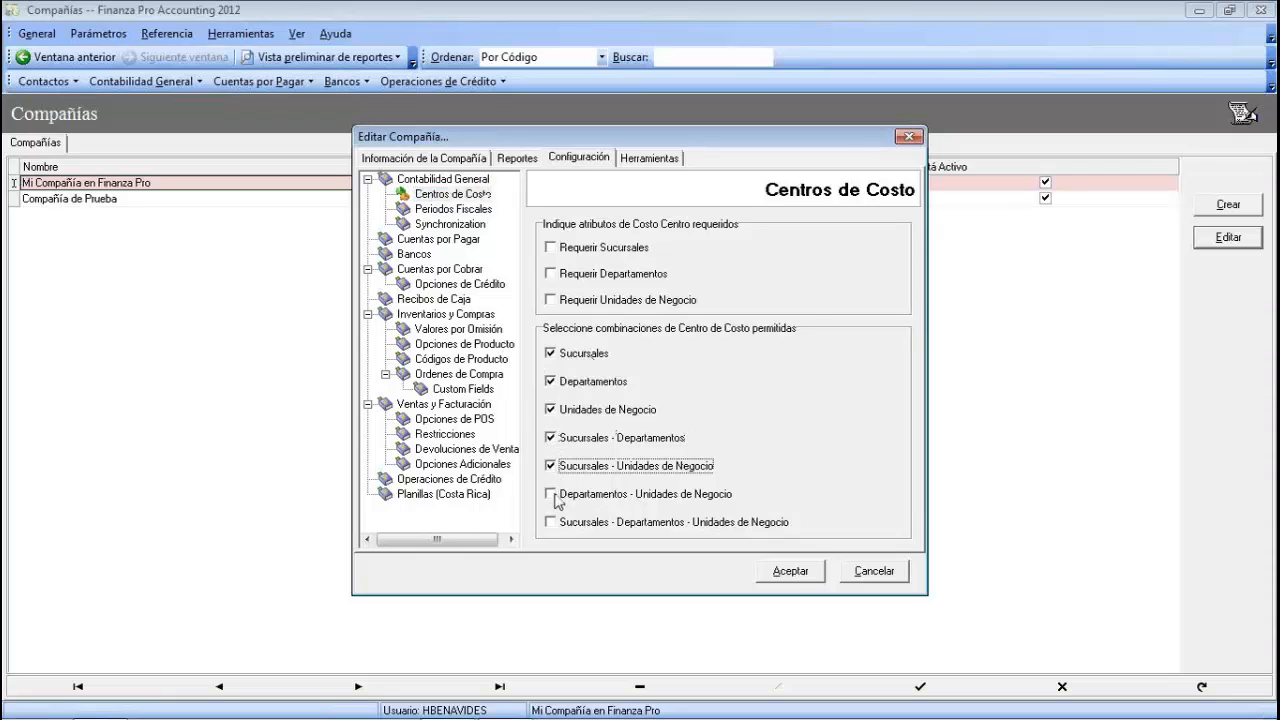
pyautogui.click(551, 494)
pyautogui.click(551, 522)
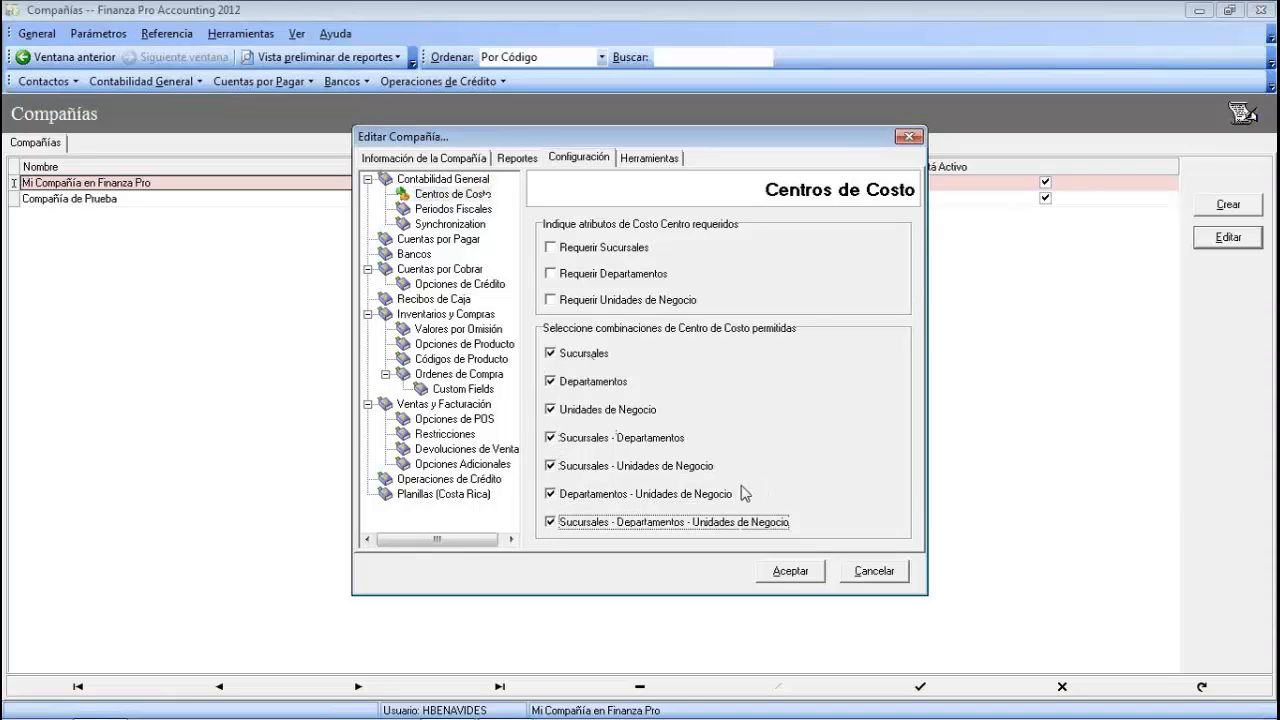
pyautogui.click(552, 354)
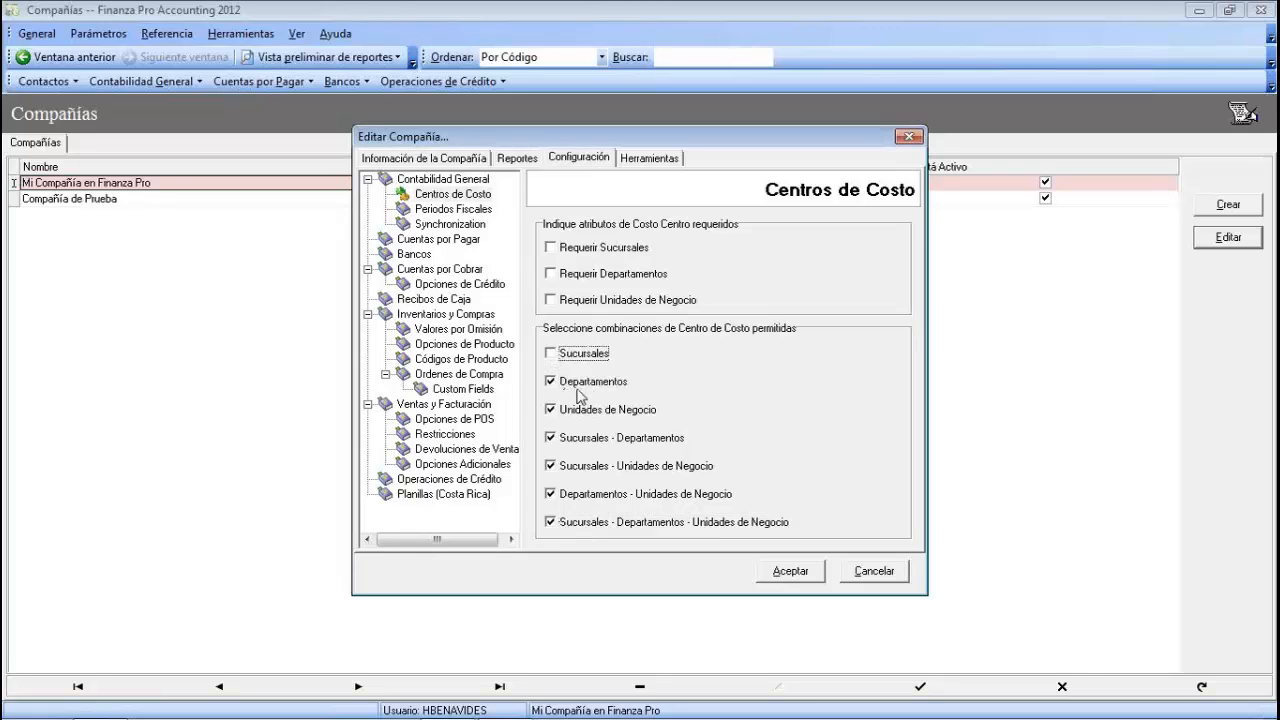
pyautogui.click(549, 354)
pyautogui.click(792, 572)
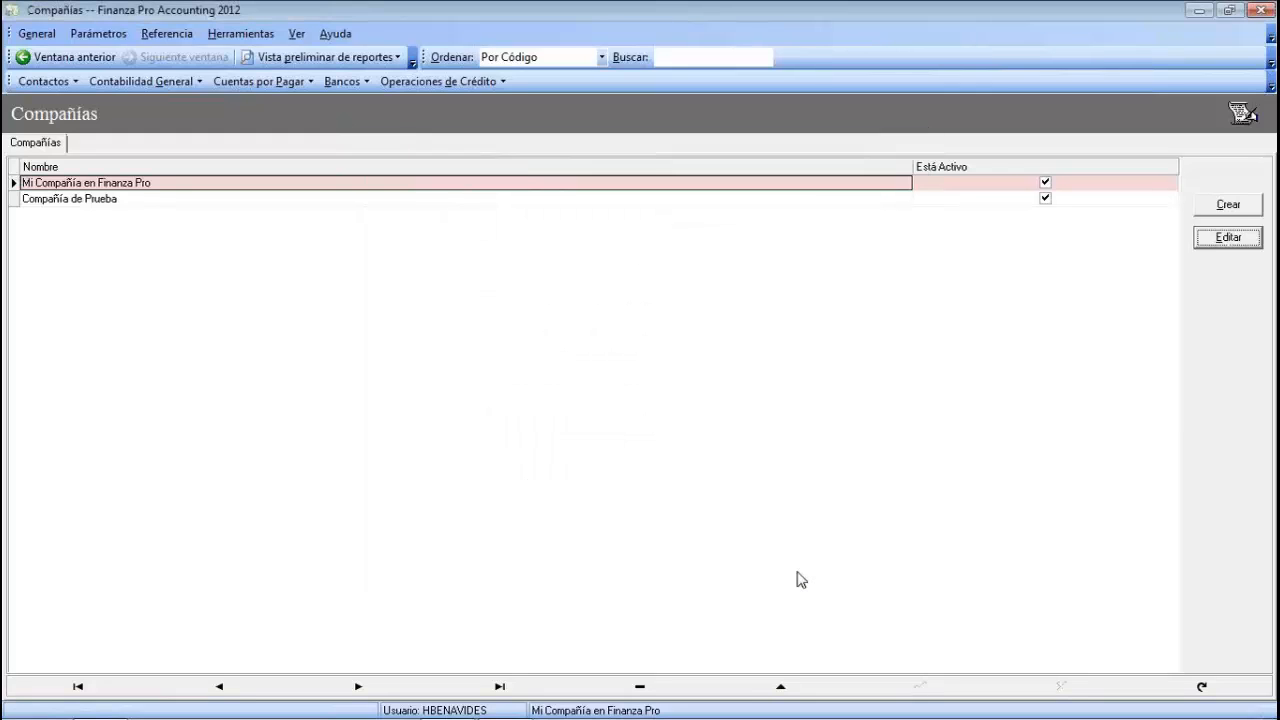
pyautogui.click(118, 36)
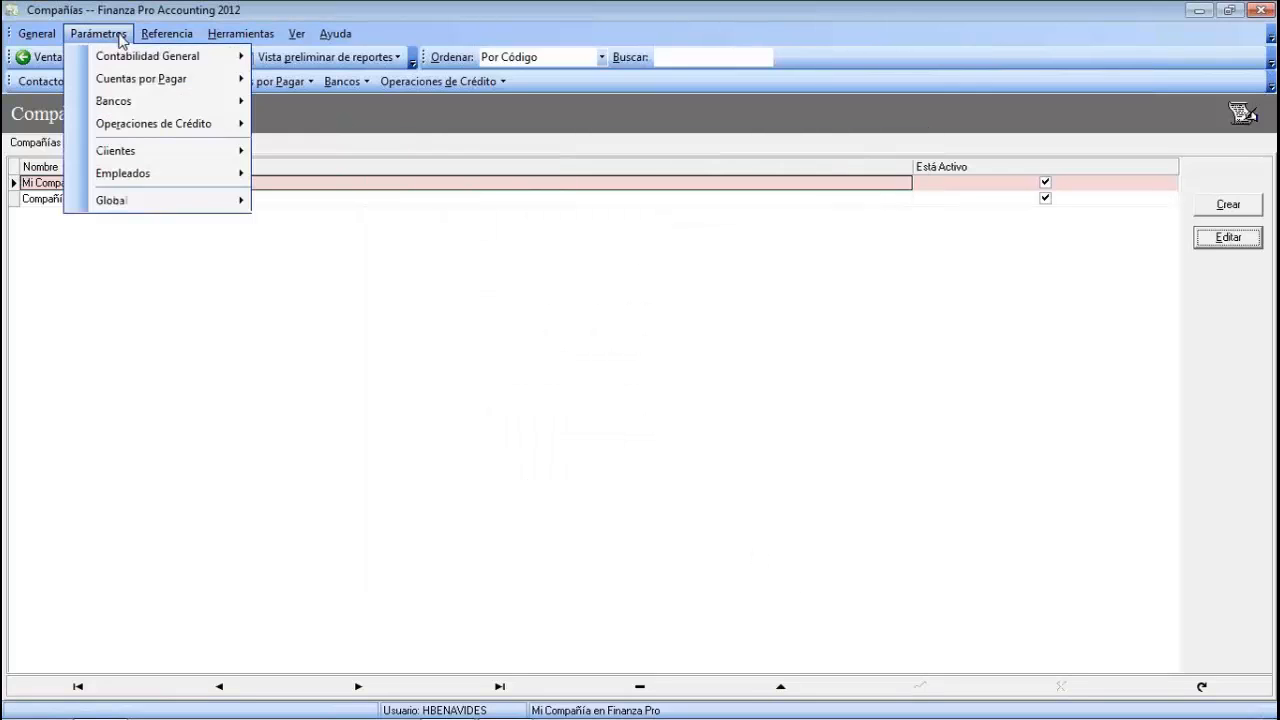
# - Go to Parámetros > Contabilidad General > Centros de Costo and show the existing cost centres
pyautogui.moveTo(123, 66)
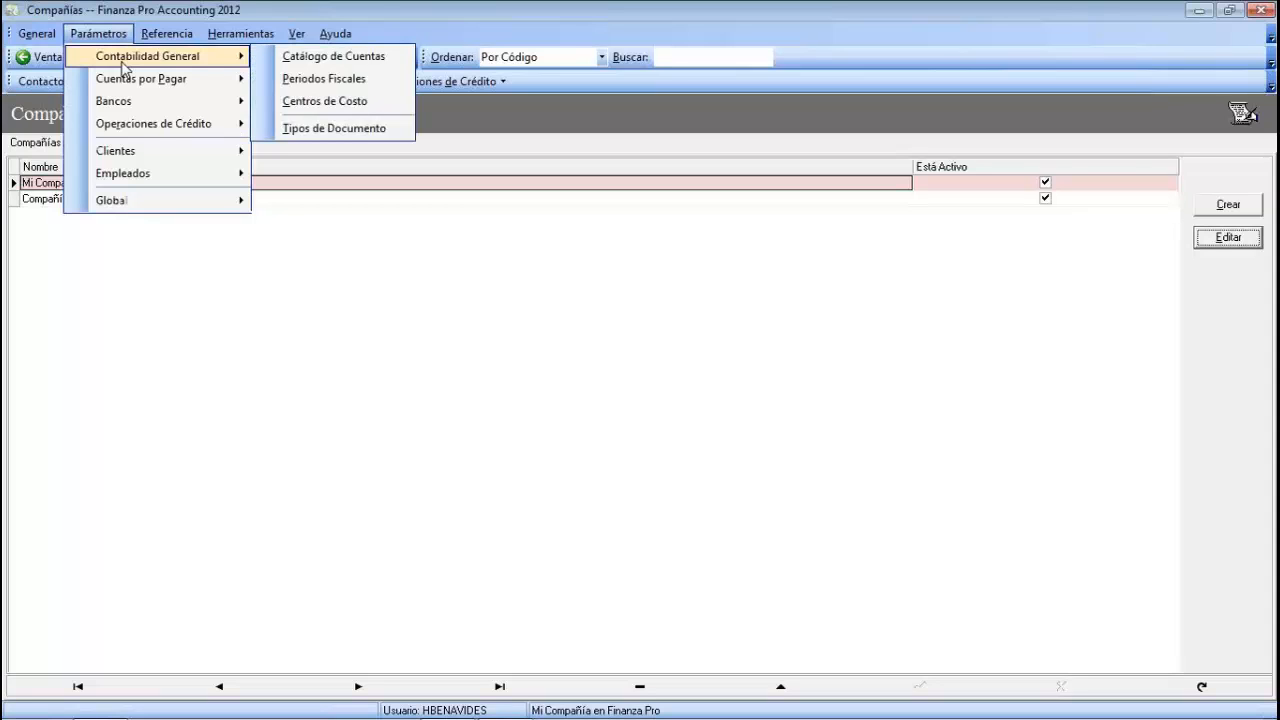
pyautogui.click(333, 101)
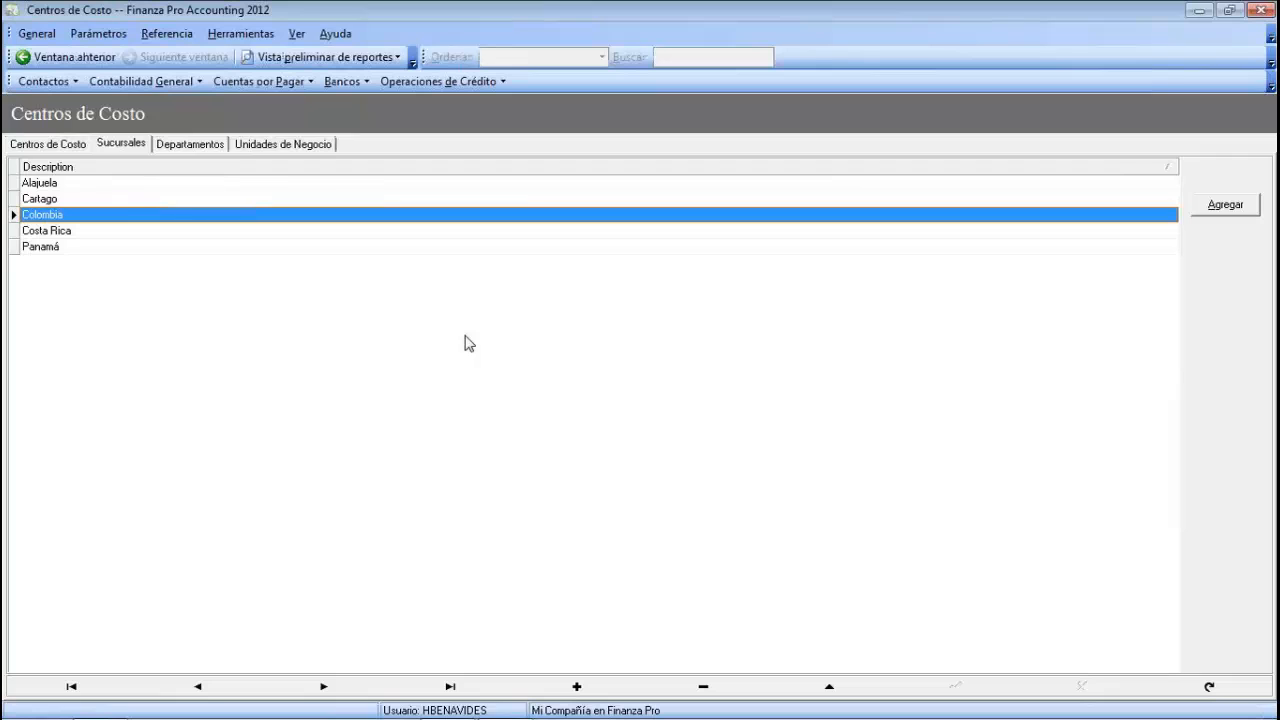
pyautogui.click(53, 145)
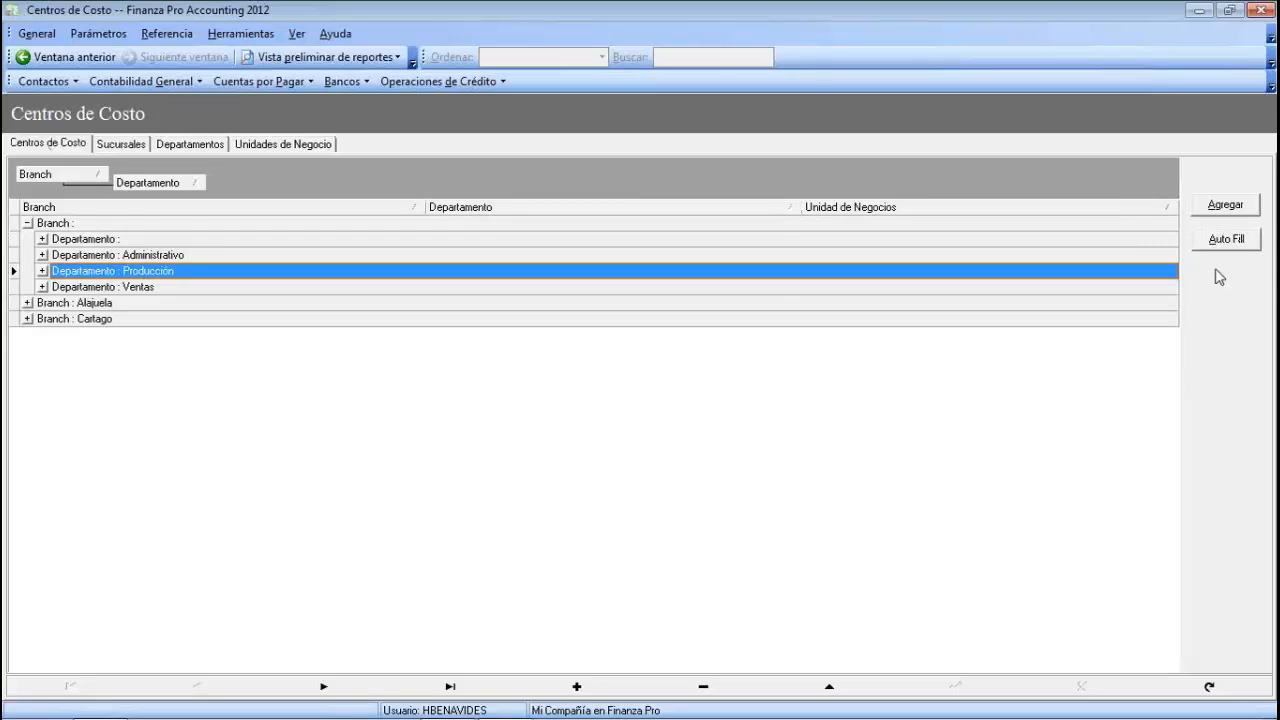
# - Run Auto Fill and confirm, generating cost centres under all five branches including Logística
pyautogui.click(1226, 240)
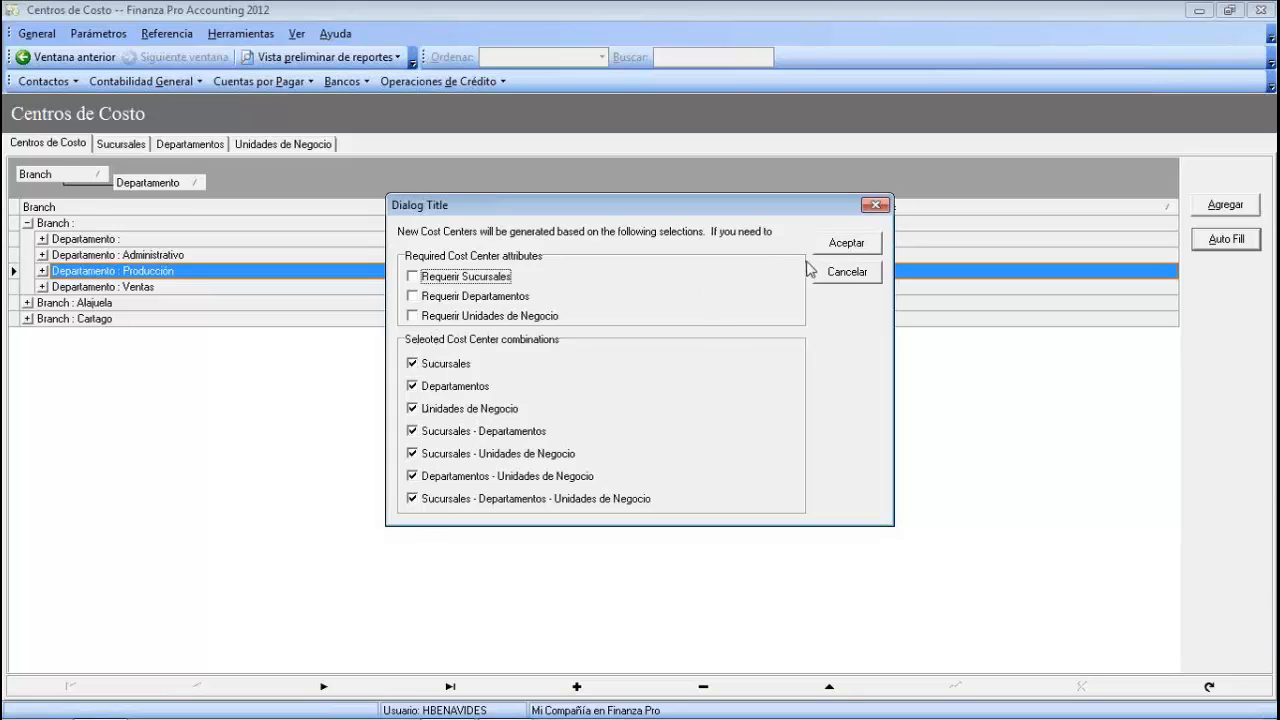
pyautogui.click(846, 244)
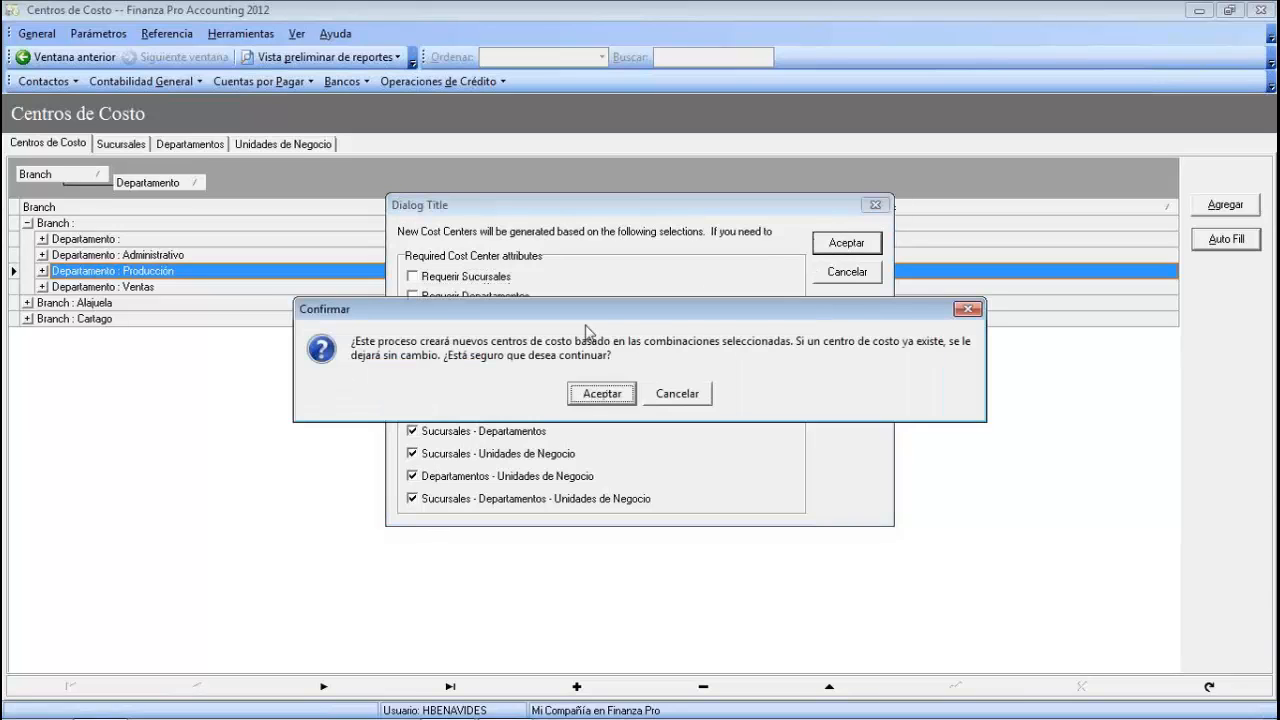
pyautogui.click(603, 394)
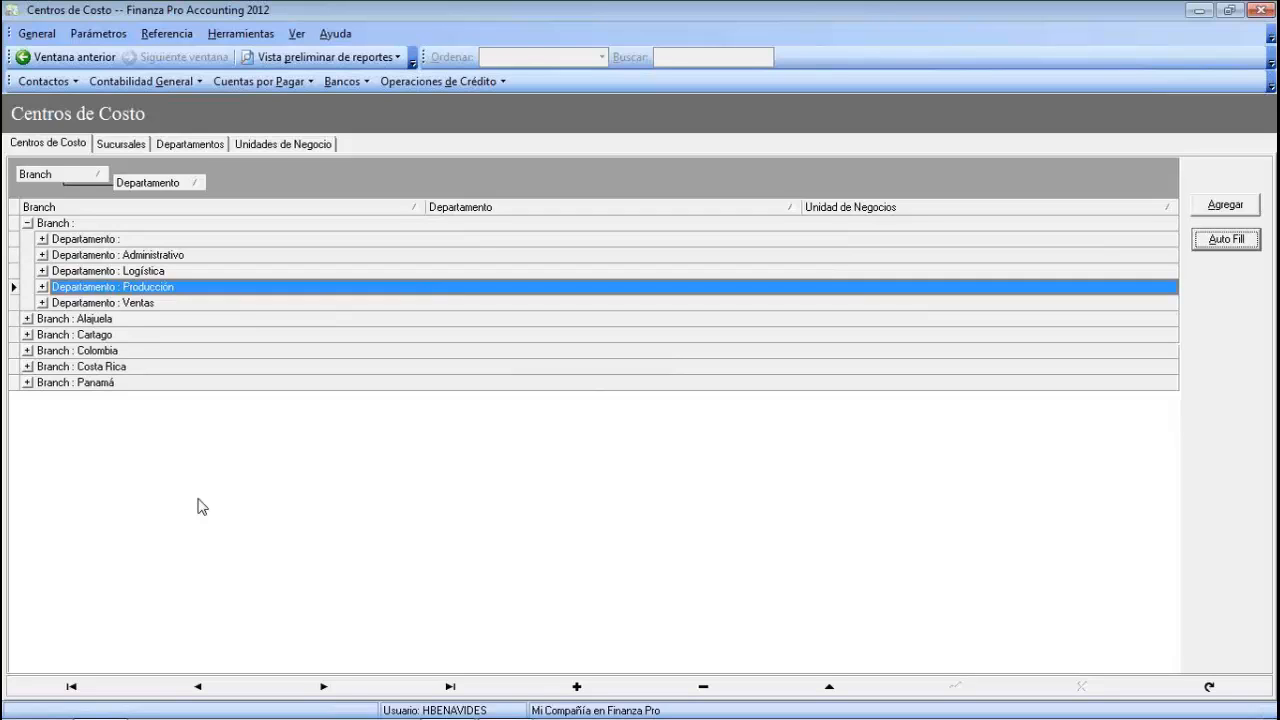
# - Expand Alajuela and Panamá, plus Panamá's Administrativo, Logística and Producción departments
pyautogui.click(27, 318)
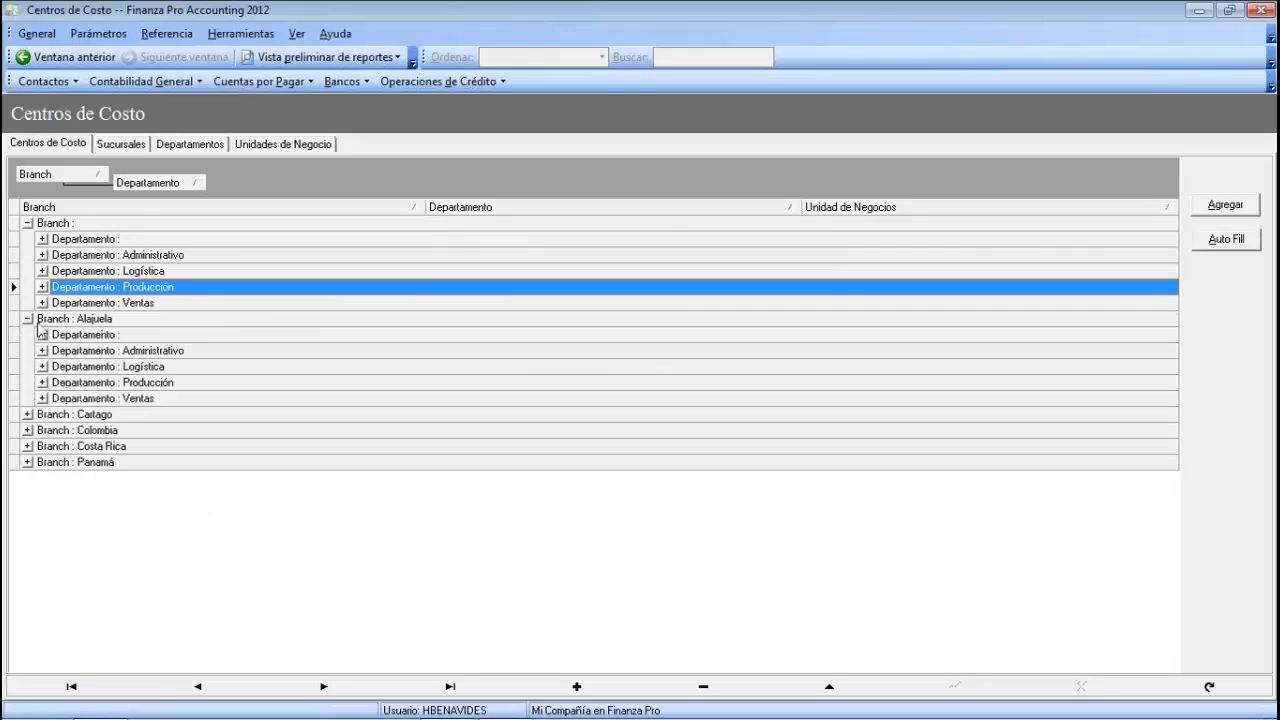
pyautogui.click(27, 462)
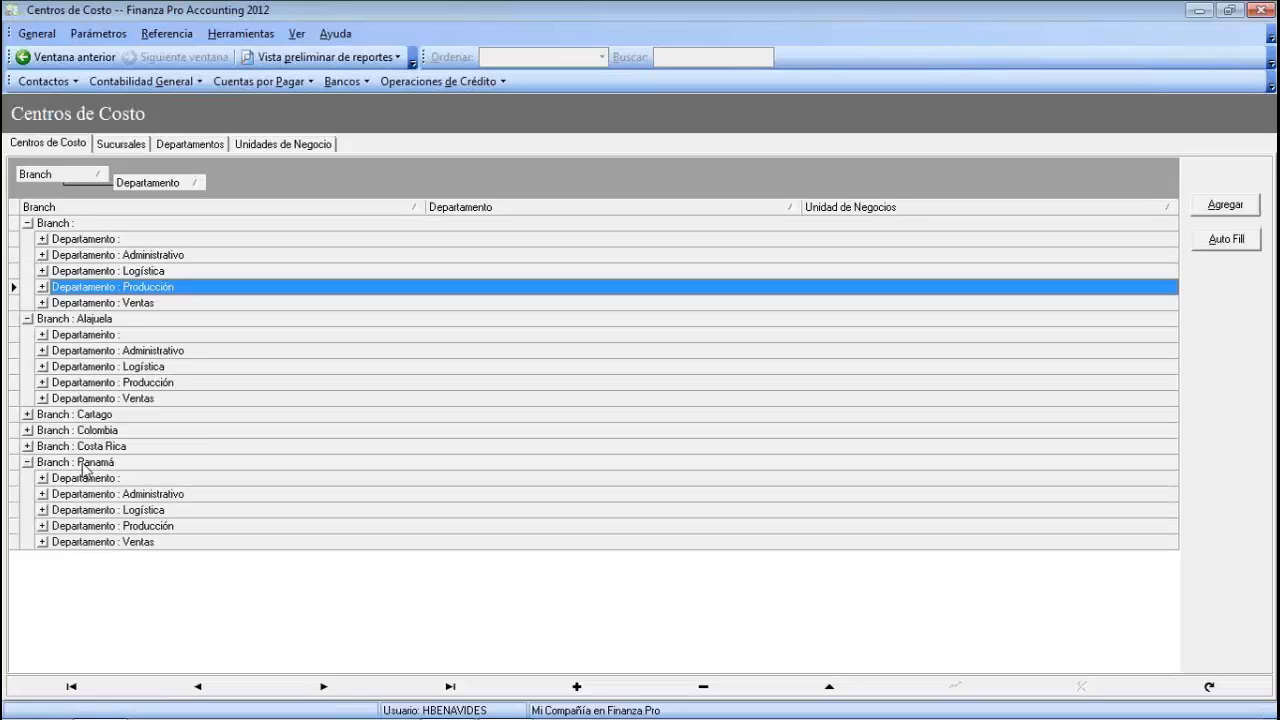
pyautogui.click(42, 494)
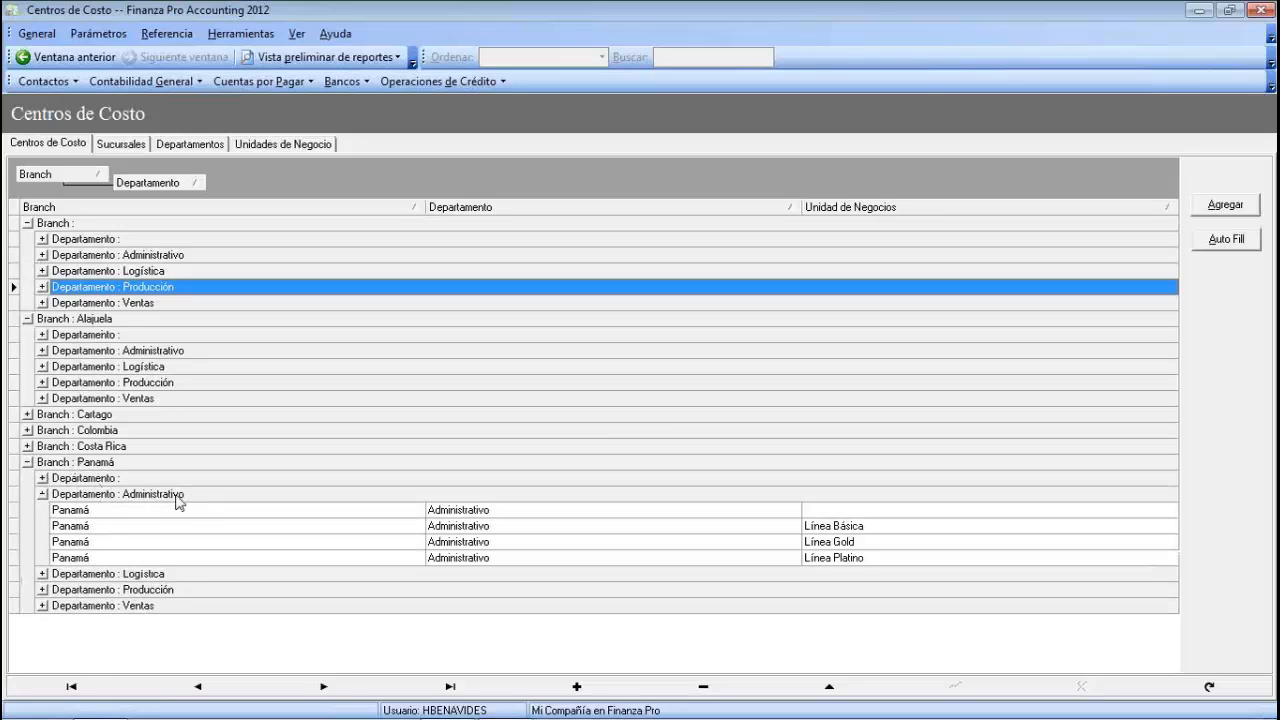
pyautogui.click(44, 574)
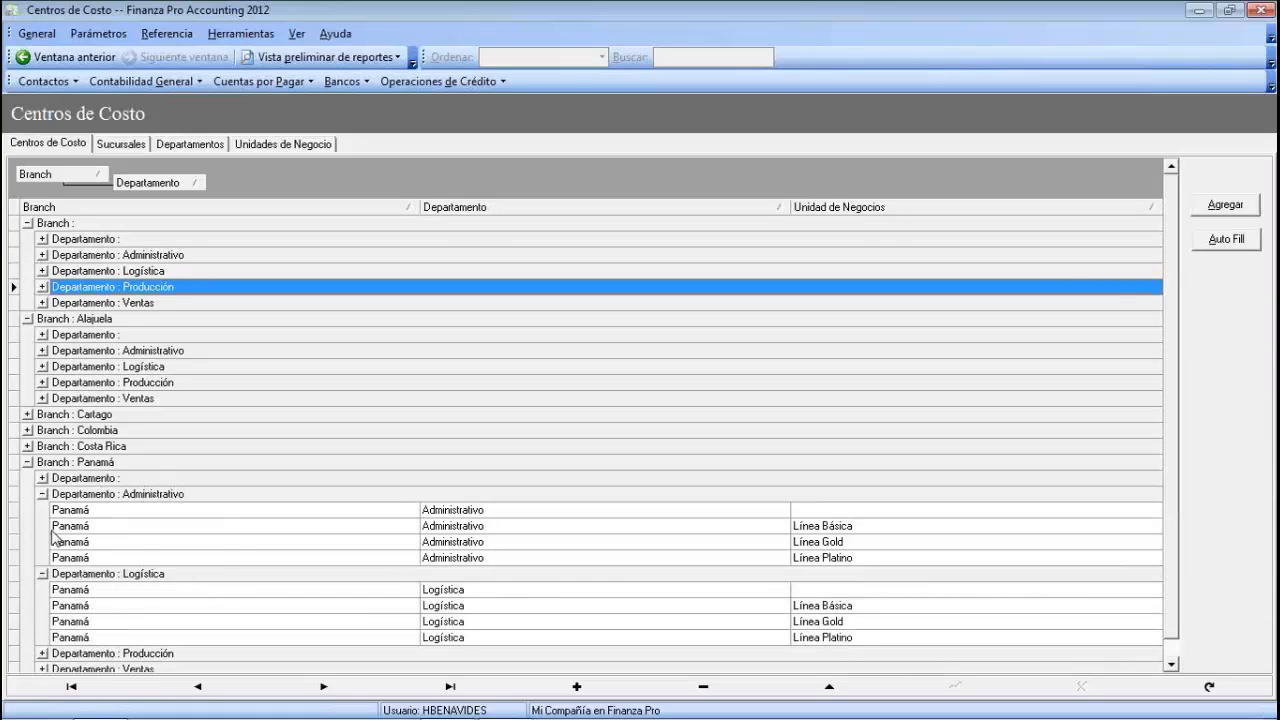
pyautogui.scroll(-1, 57, 628)
pyautogui.click(42, 637)
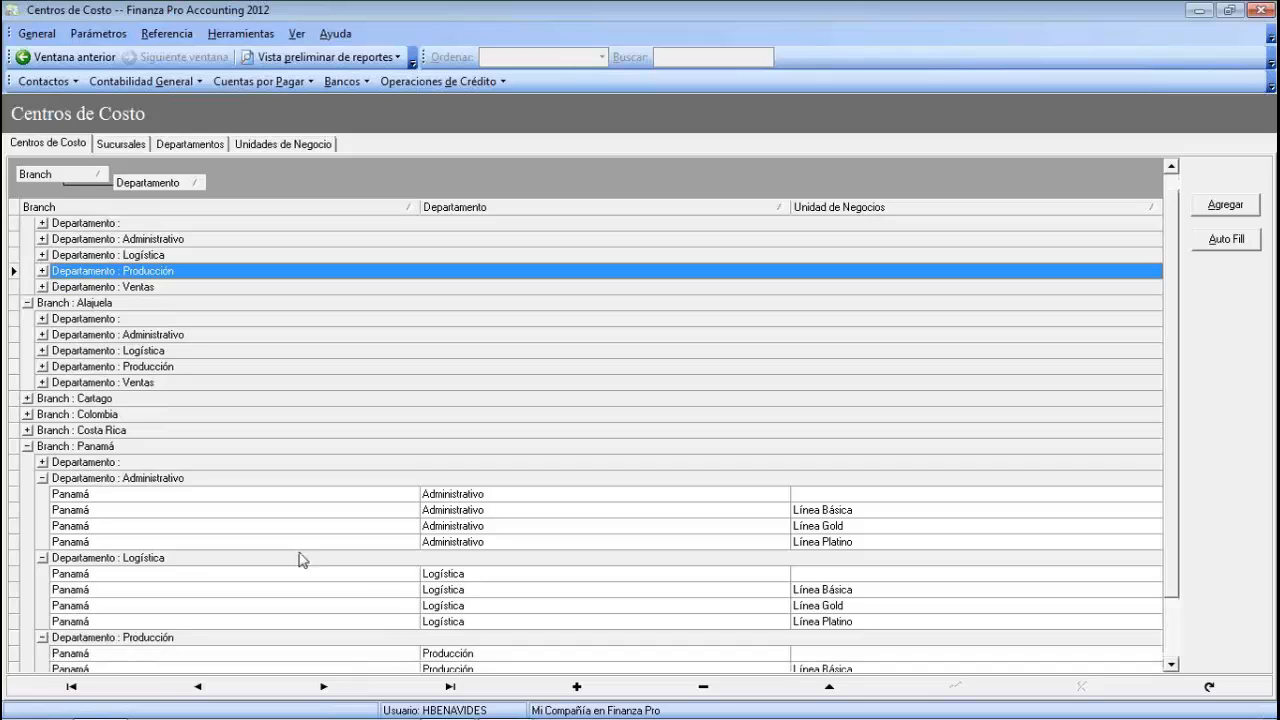
# - Inspect Panamá Logística's Línea Básica, Gold and Platino cost centres, then open Editar Asientos
pyautogui.click(846, 593)
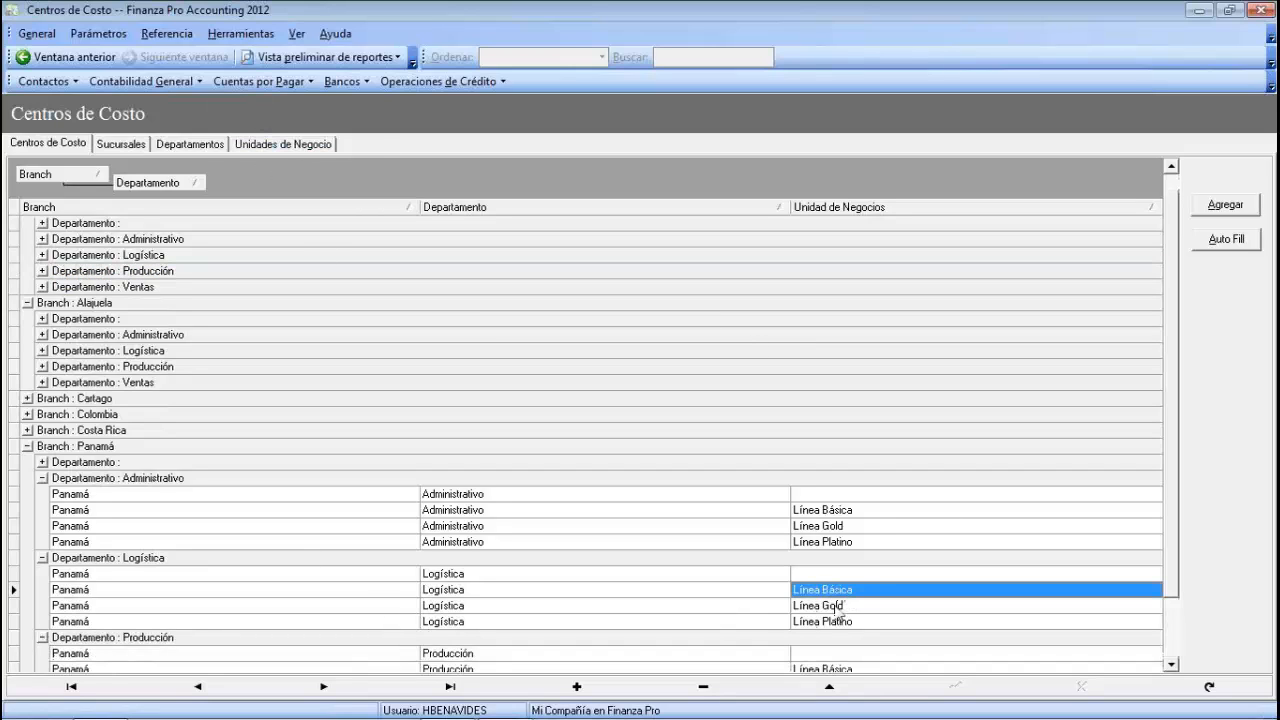
pyautogui.click(811, 608)
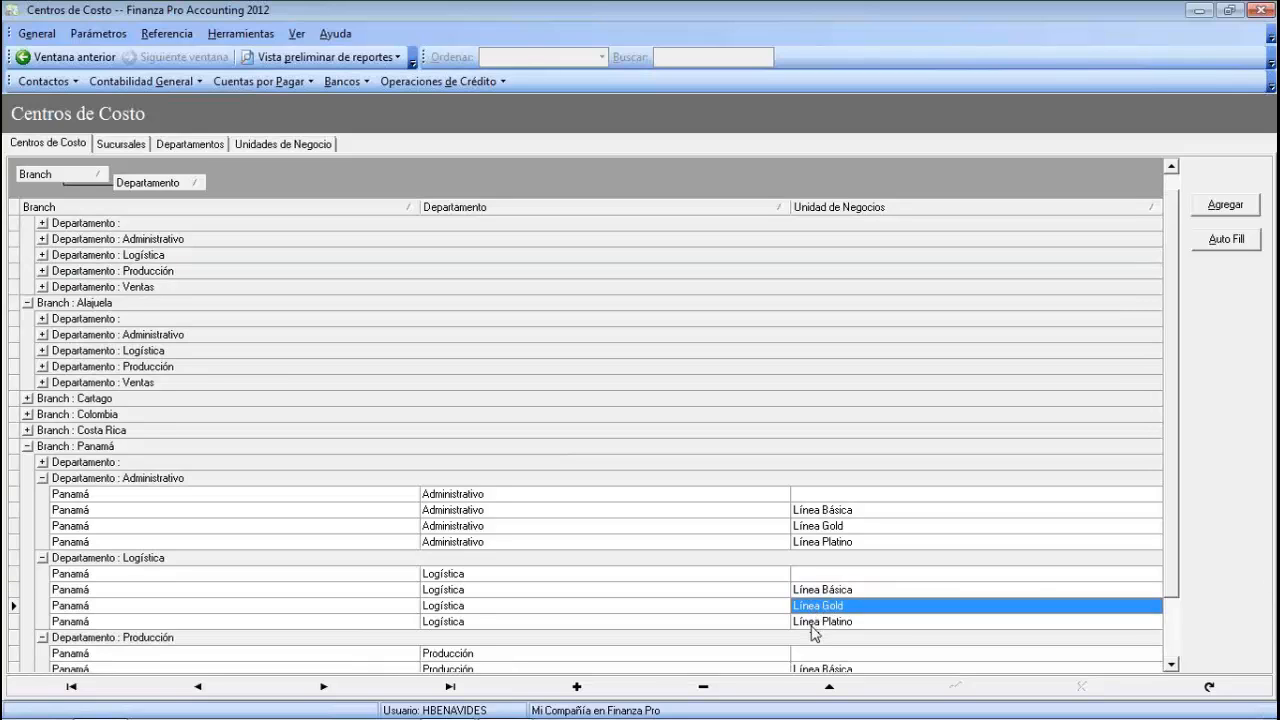
pyautogui.click(816, 622)
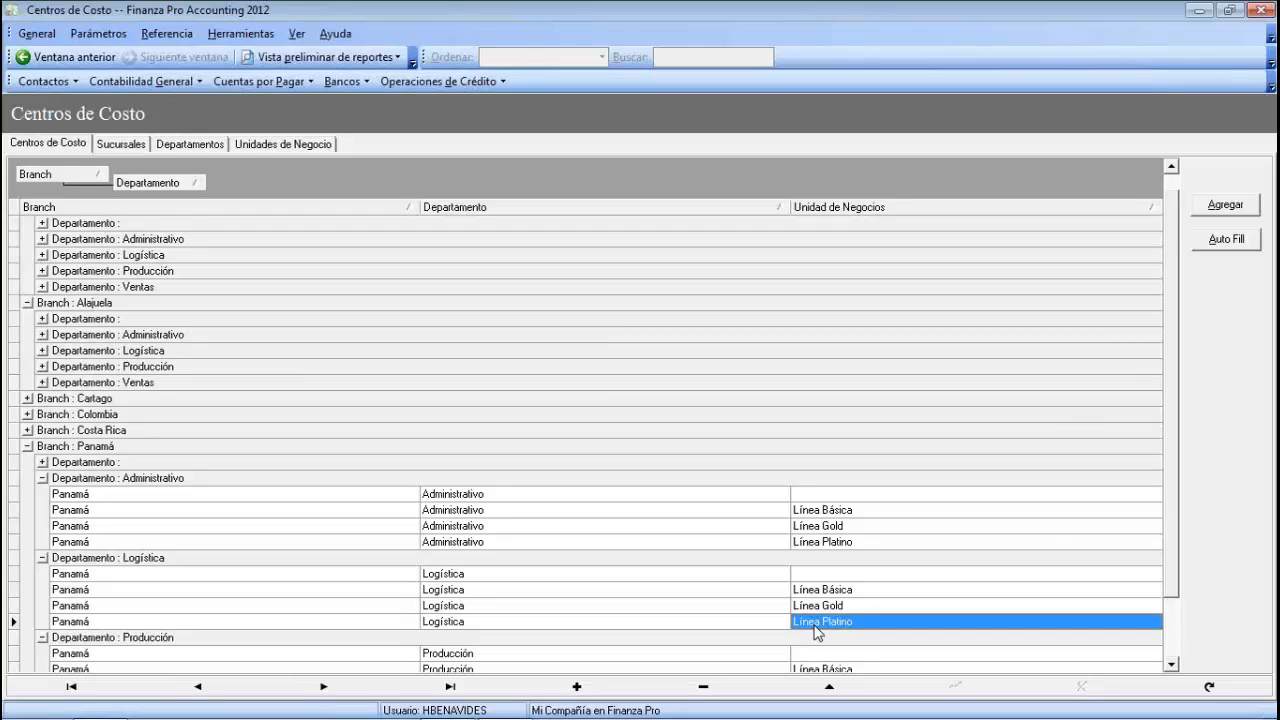
pyautogui.click(186, 84)
pyautogui.click(185, 101)
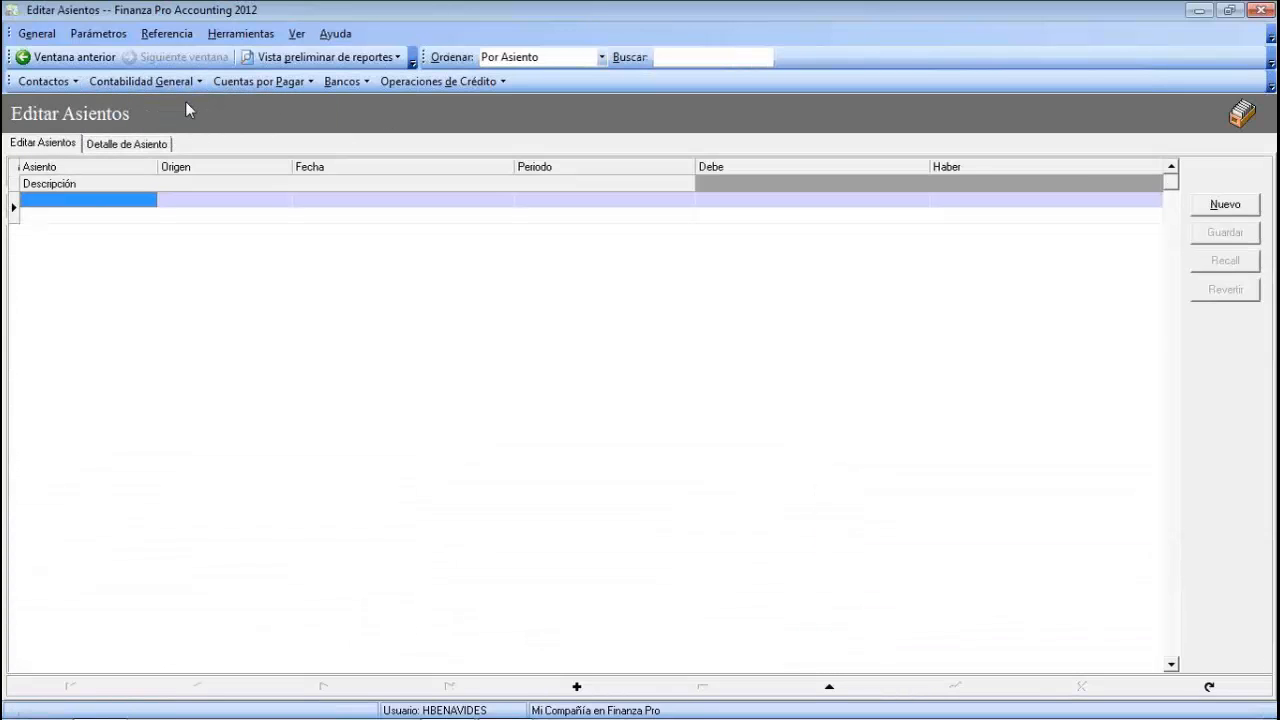
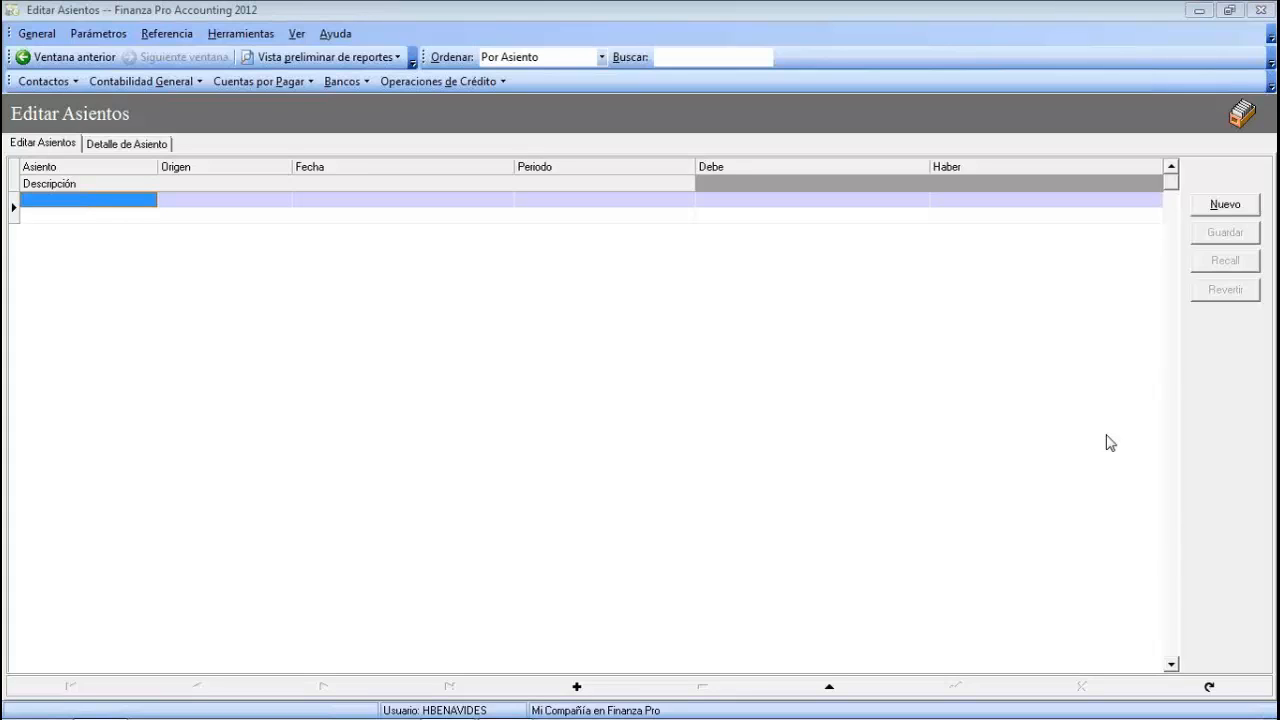
# - Start a new journal entry in Editar Asientos, keeping the date 06/09/2012
pyautogui.click(167, 83)
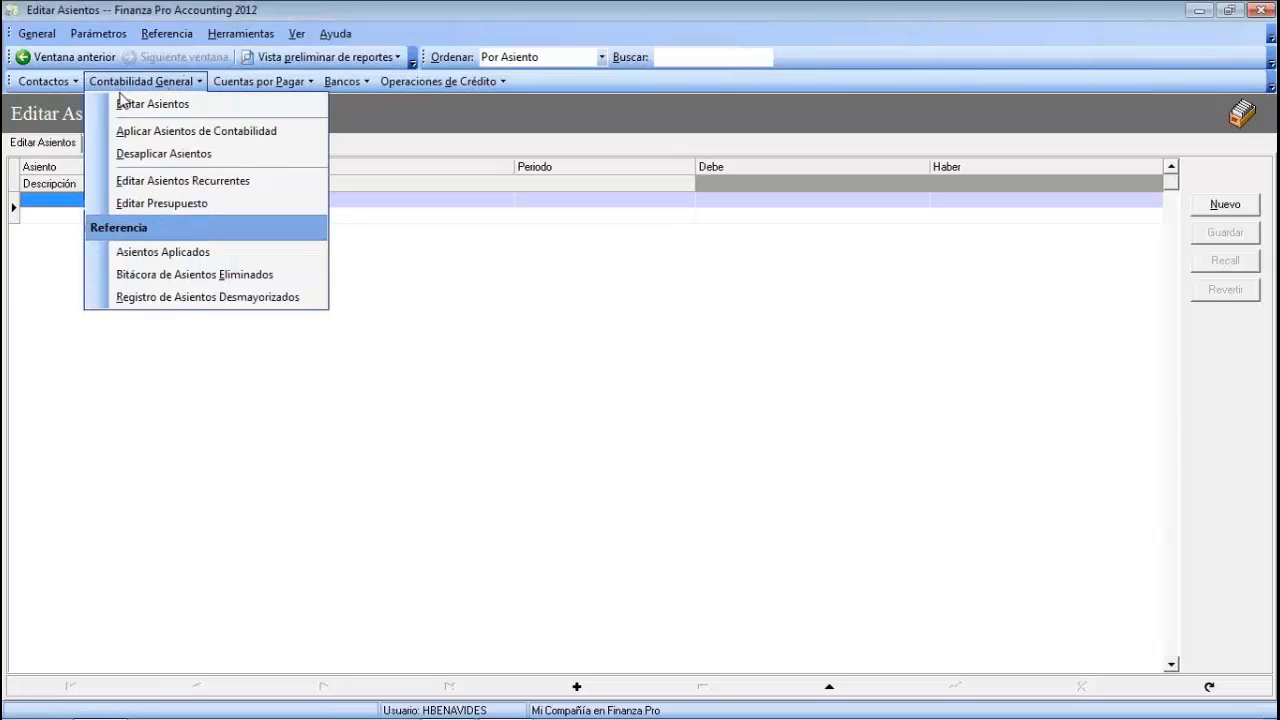
pyautogui.click(183, 107)
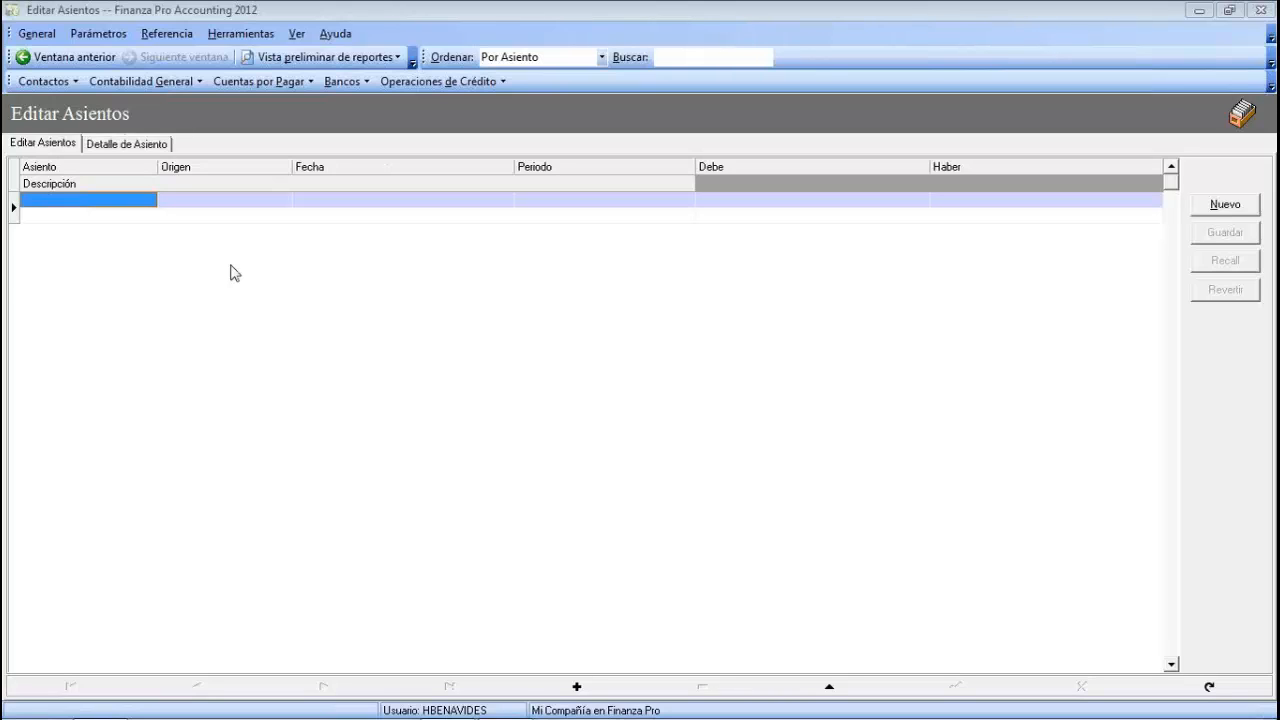
pyautogui.click(1226, 208)
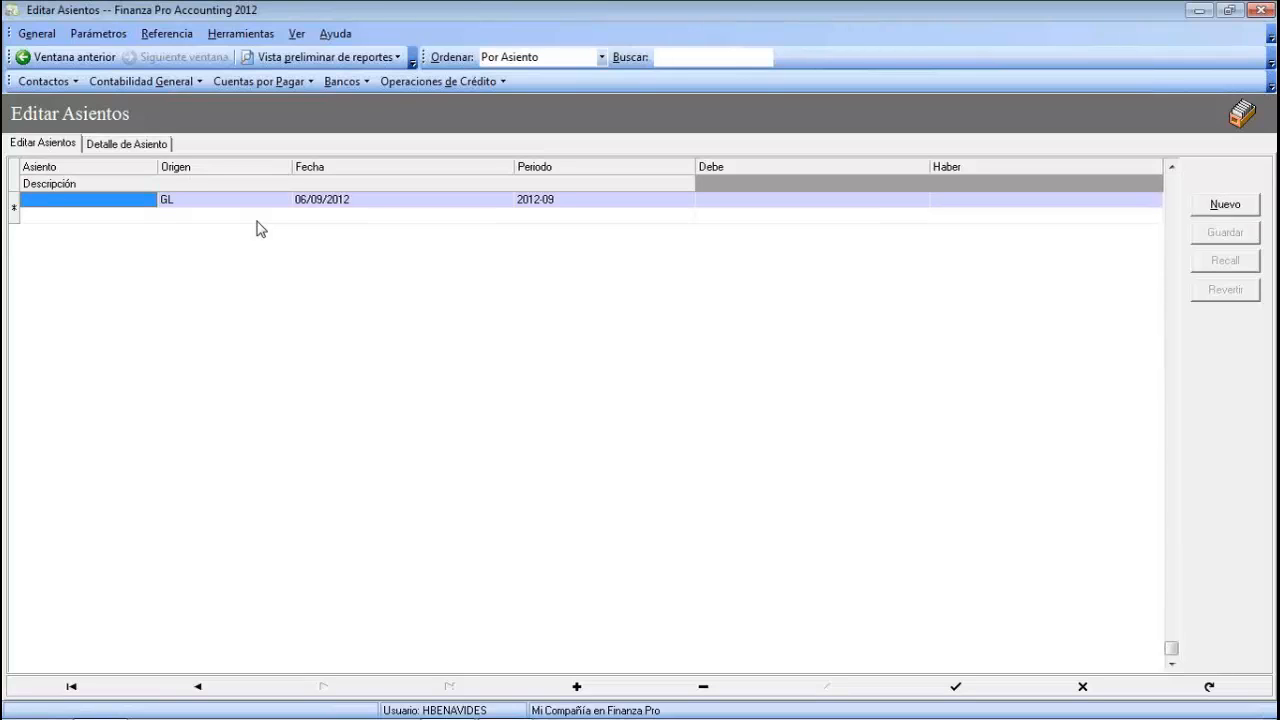
pyautogui.click(338, 205)
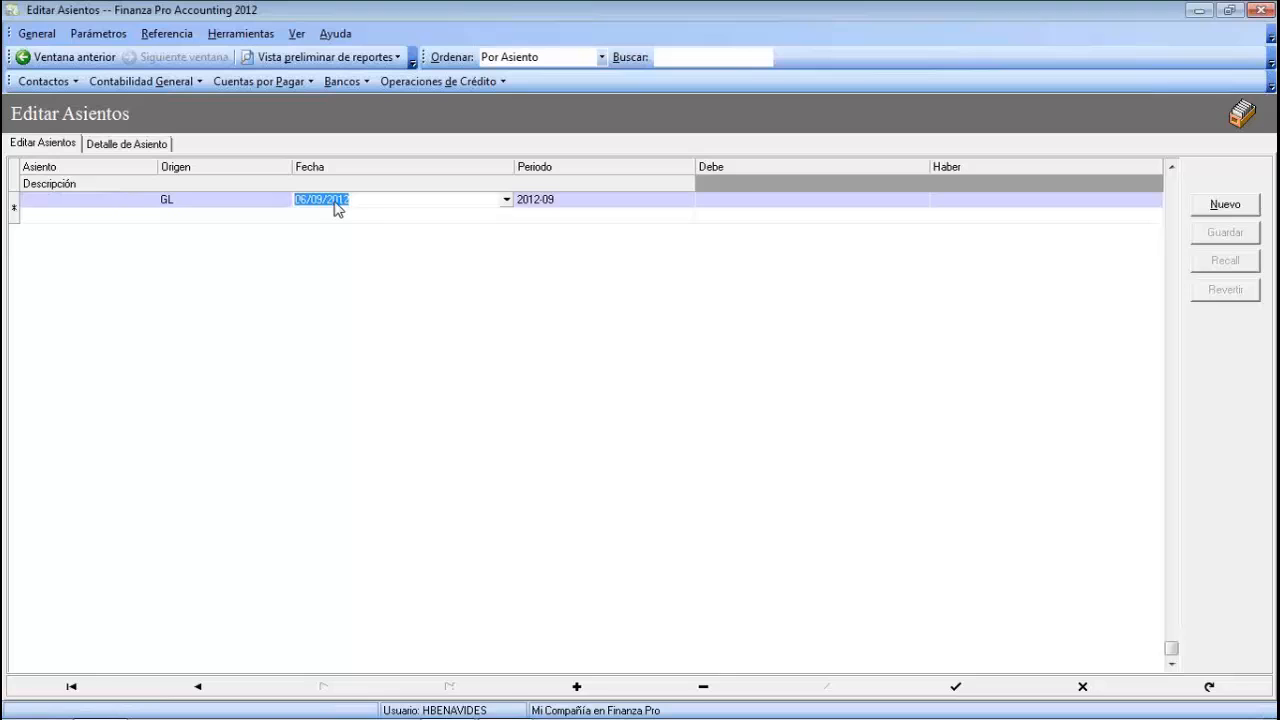
pyautogui.click(506, 203)
pyautogui.click(494, 289)
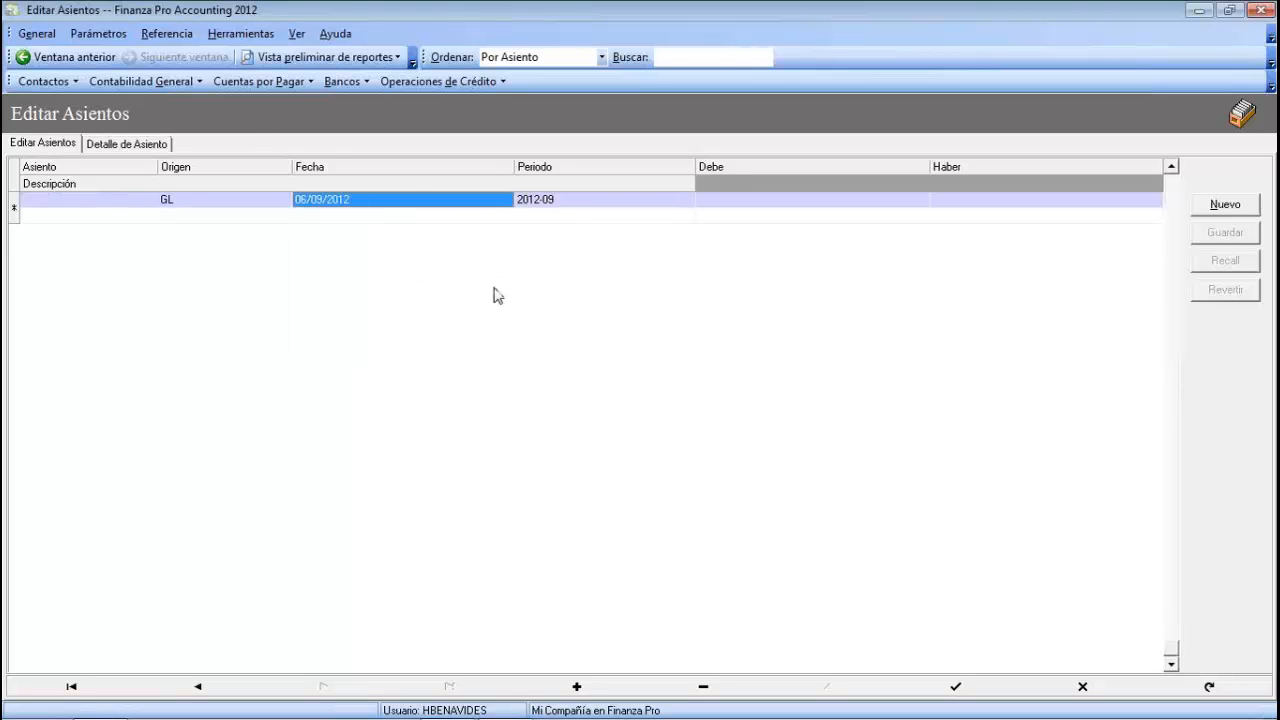
# - Keep period 2012-09, describe the entry as 'Asiento de Prueba.....', and save it as entry 15
pyautogui.click(536, 204)
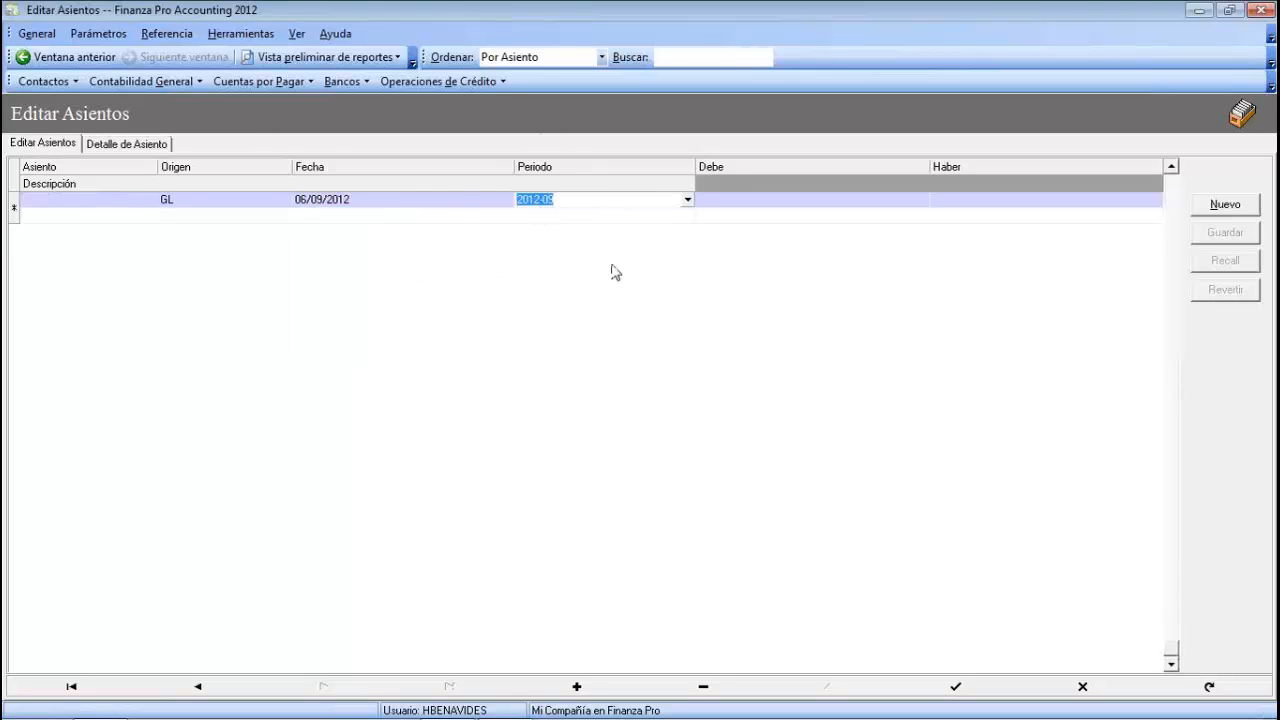
pyautogui.click(686, 201)
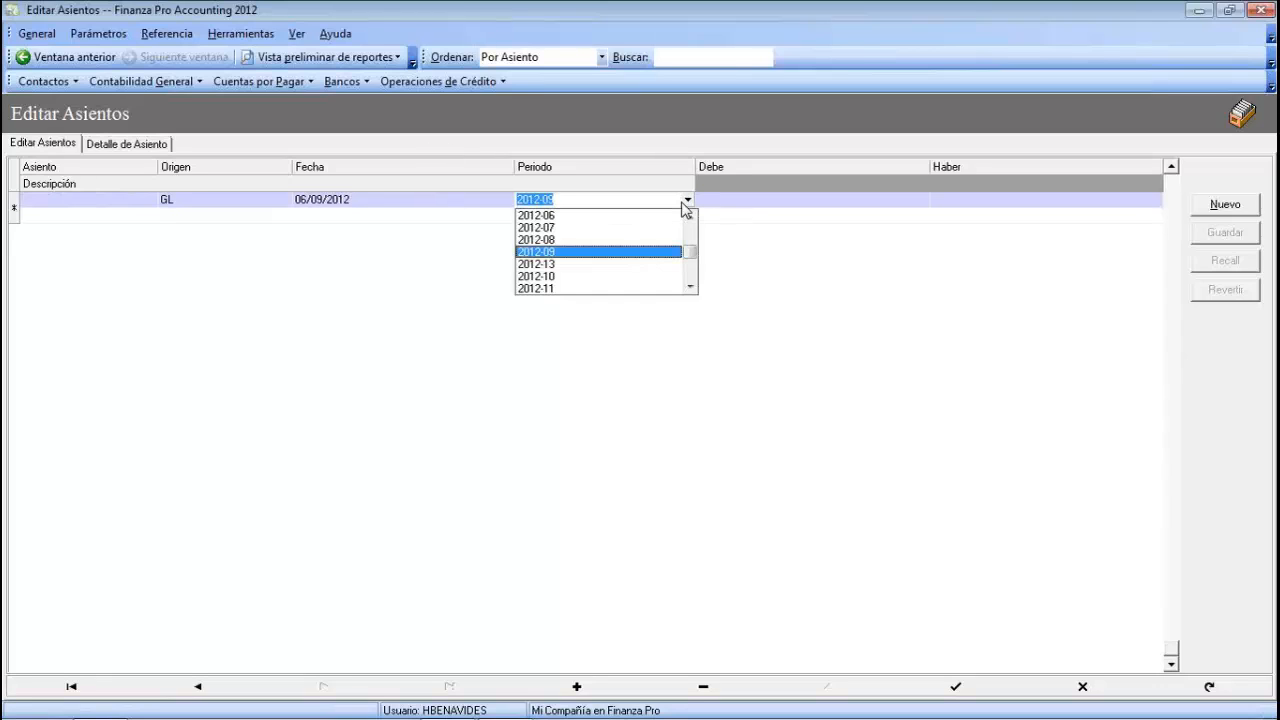
pyautogui.click(560, 252)
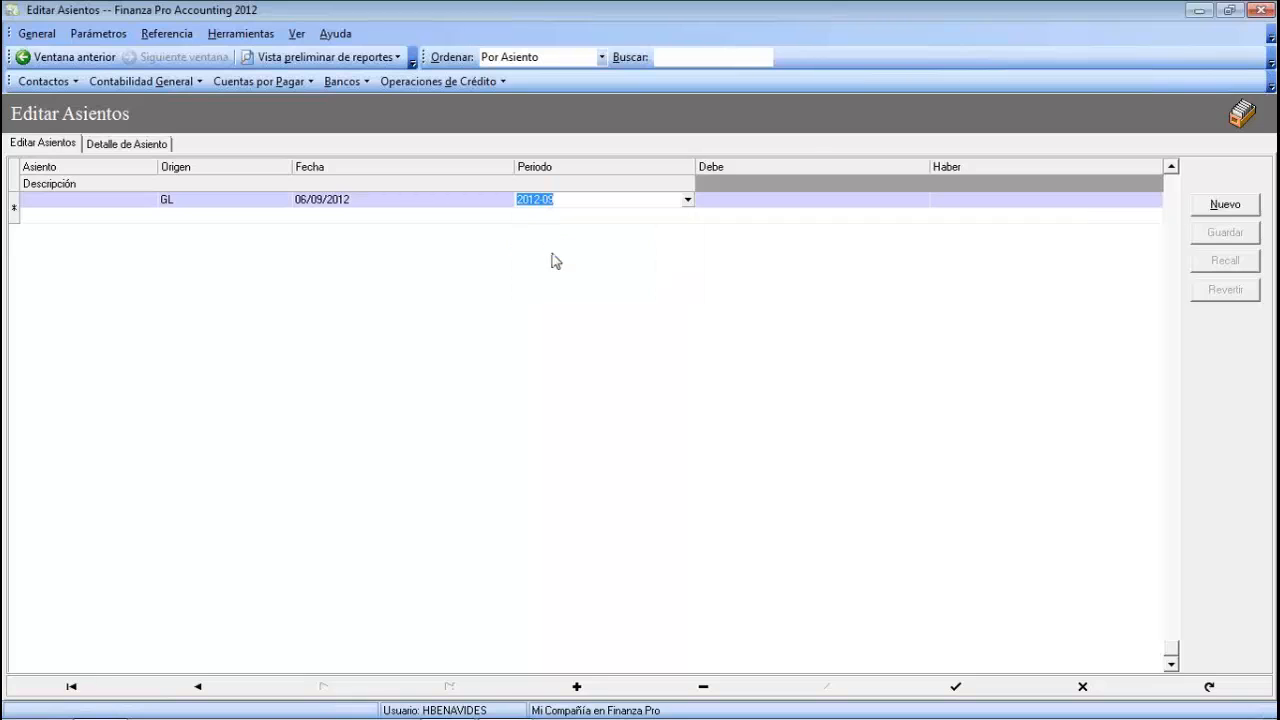
pyautogui.click(96, 216)
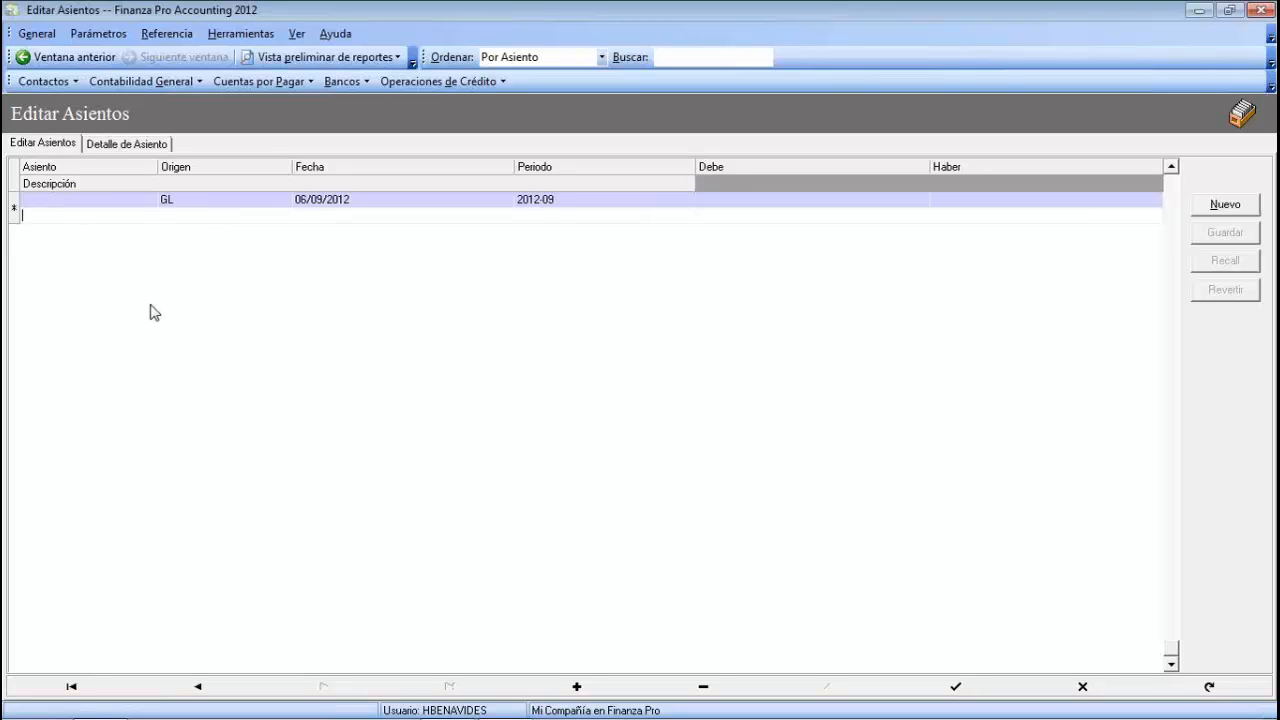
pyautogui.write('Asiento de Prueba ...')
pyautogui.press('Return')
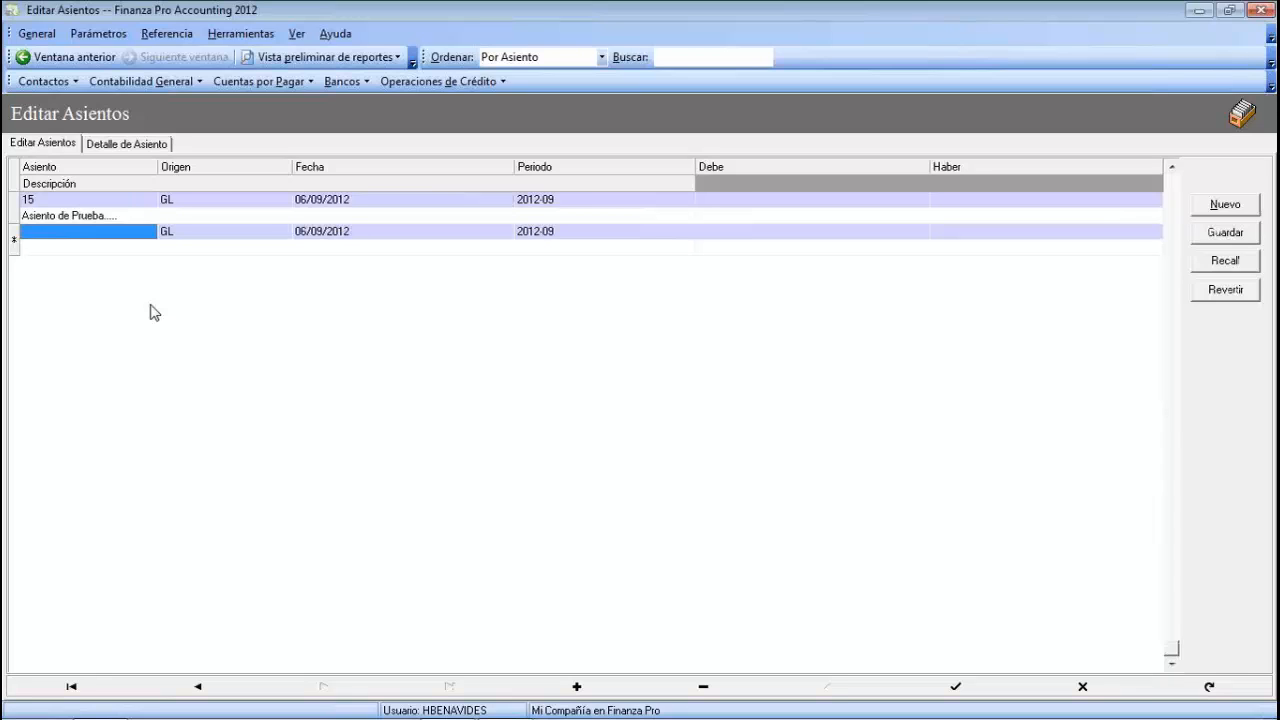
pyautogui.press('Up')
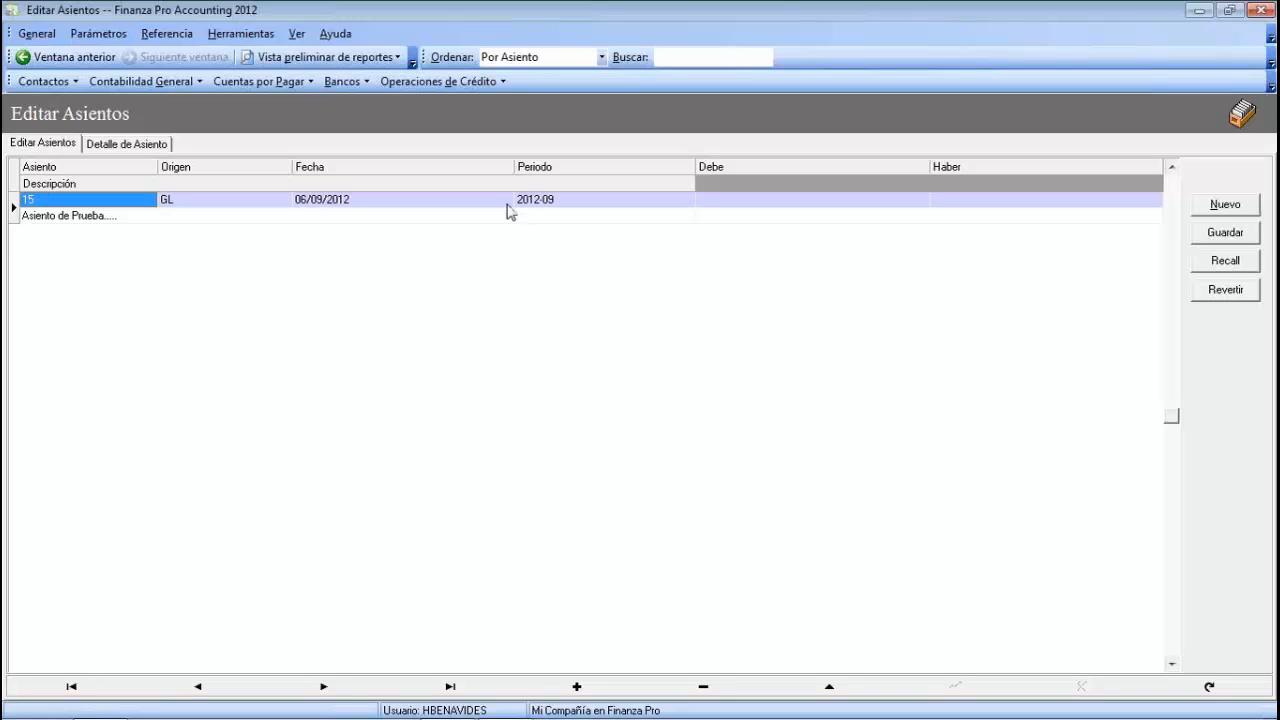
pyautogui.click(111, 219)
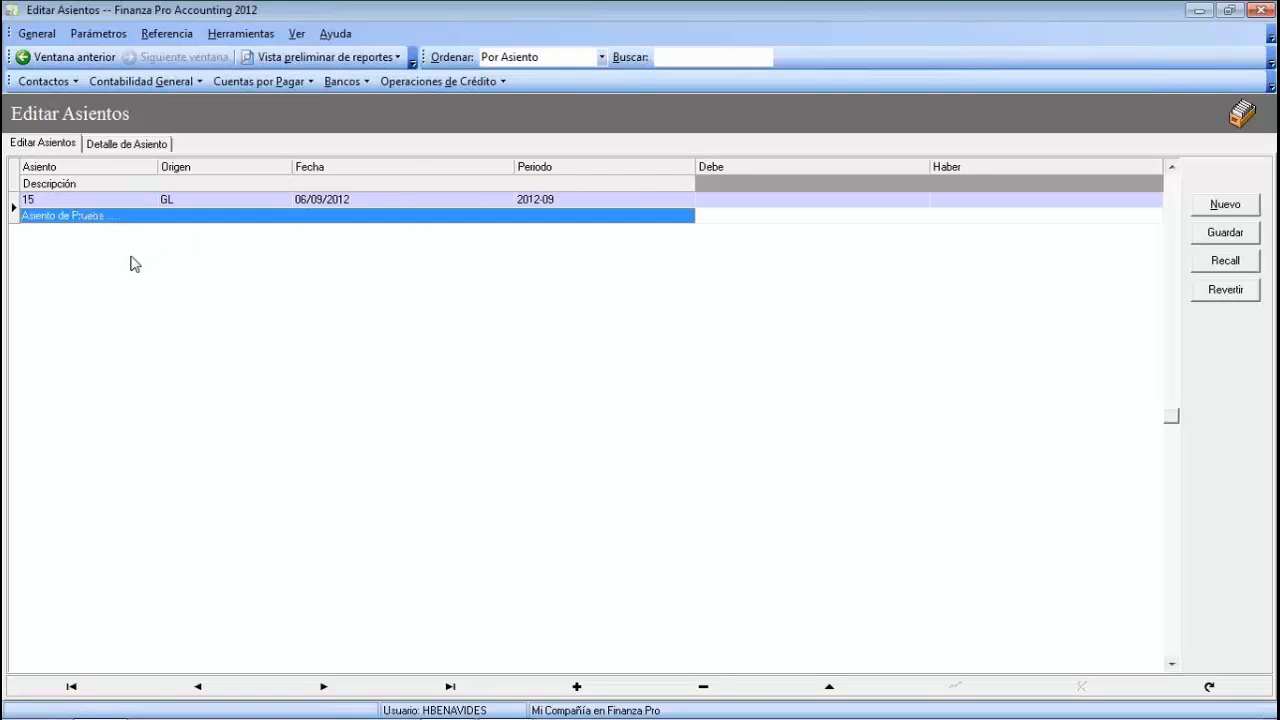
pyautogui.click(117, 146)
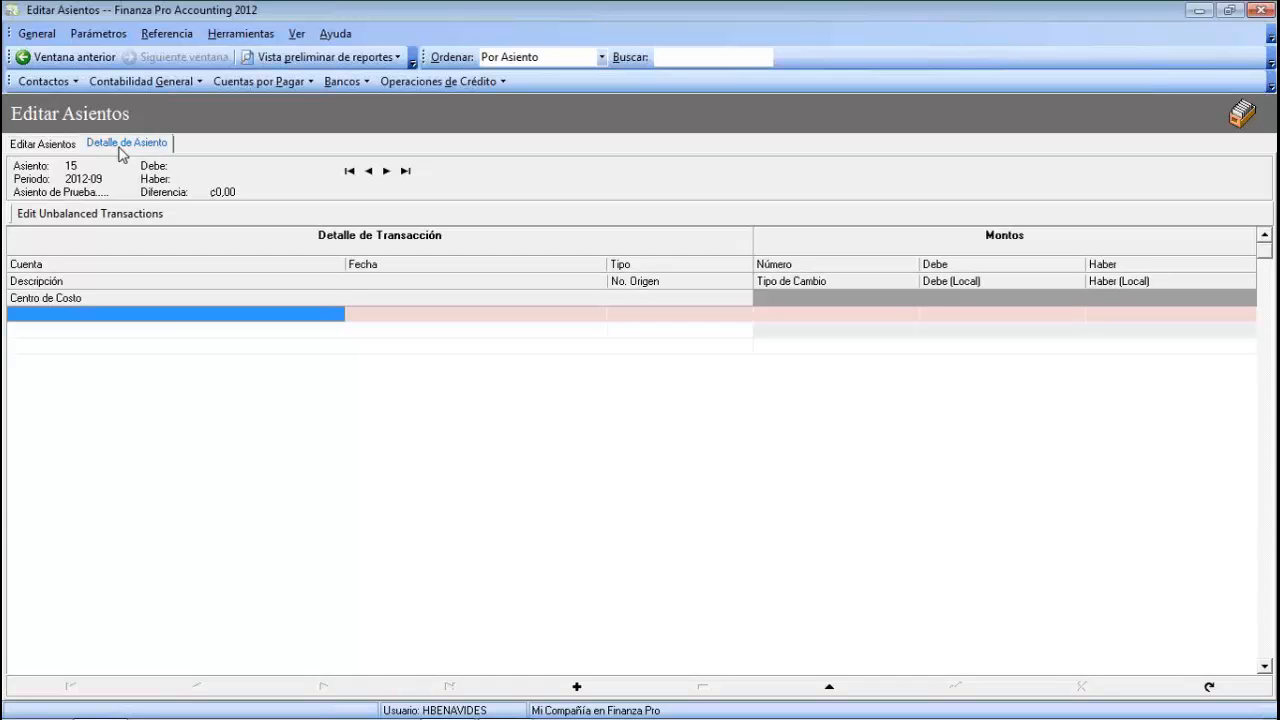
pyautogui.click(197, 314)
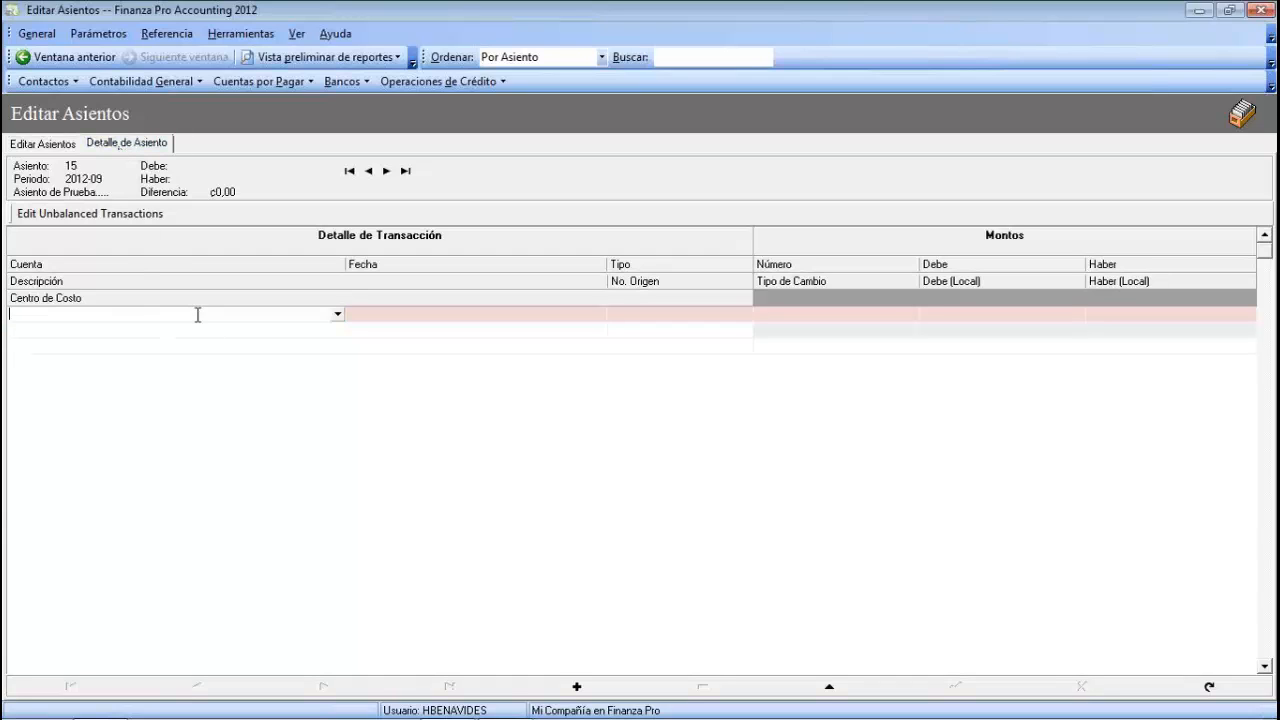
pyautogui.click(32, 267)
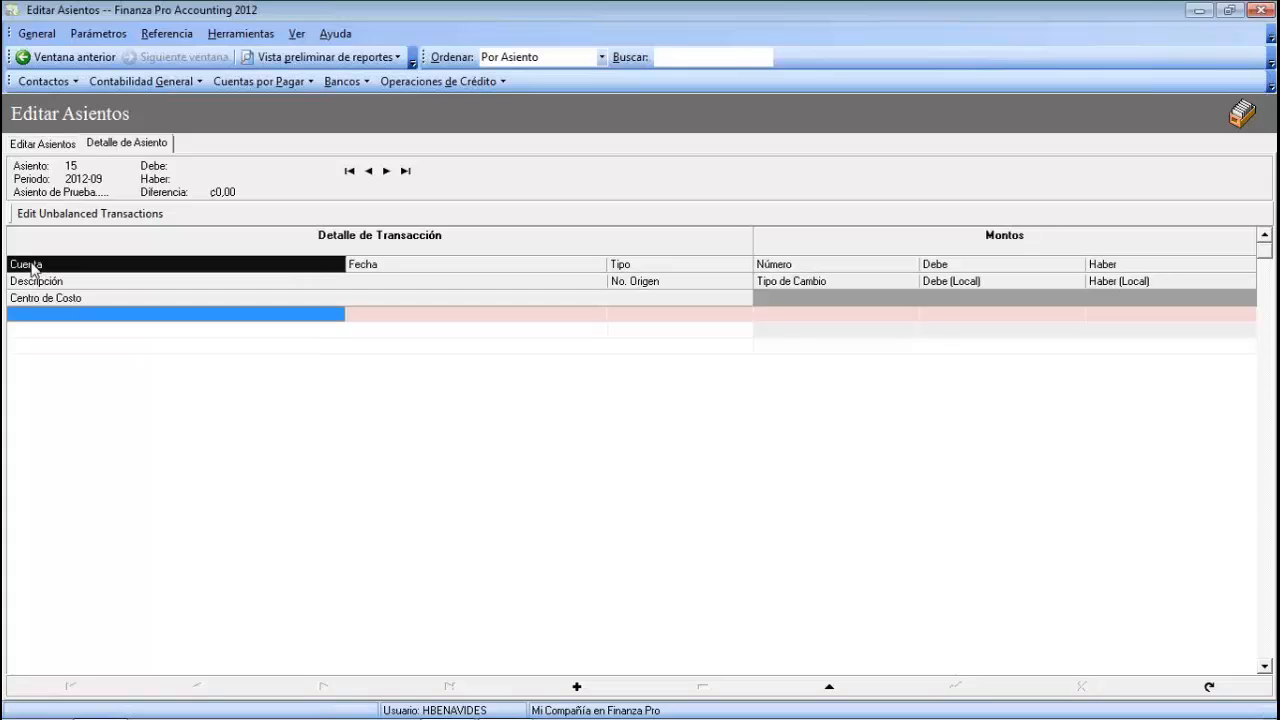
pyautogui.click(105, 274)
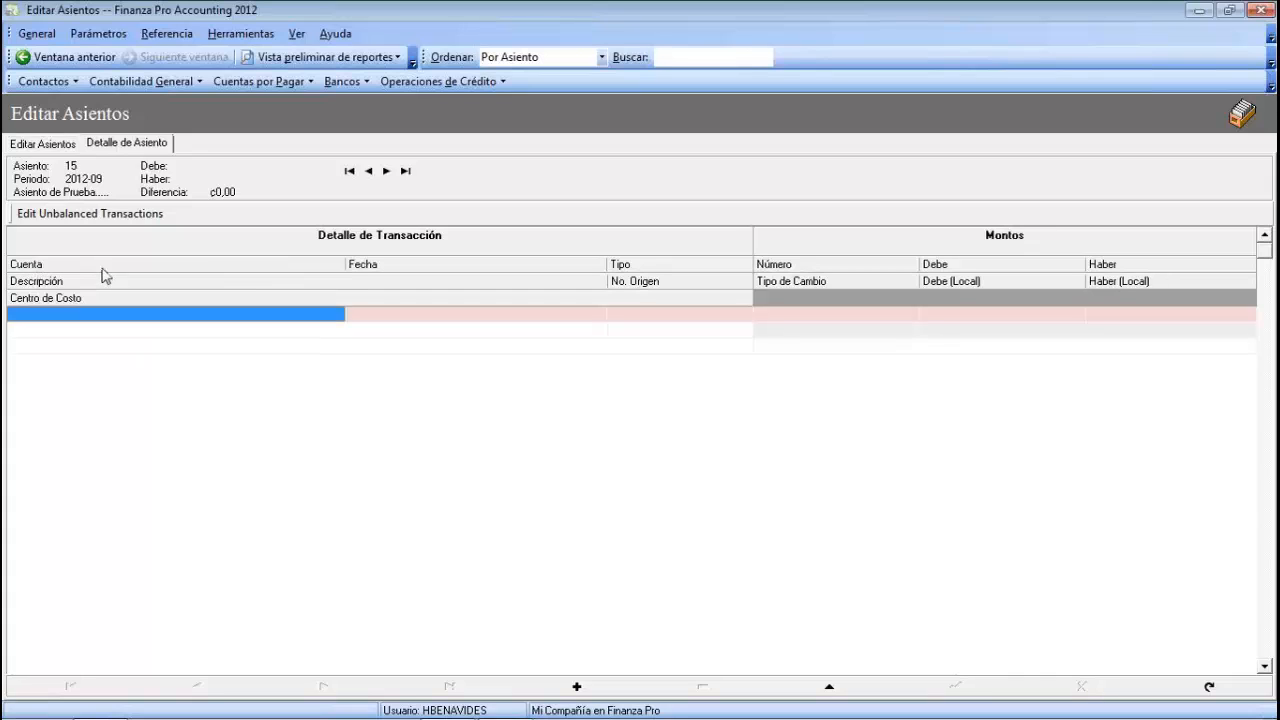
pyautogui.click(391, 276)
pyautogui.click(389, 313)
pyautogui.click(413, 270)
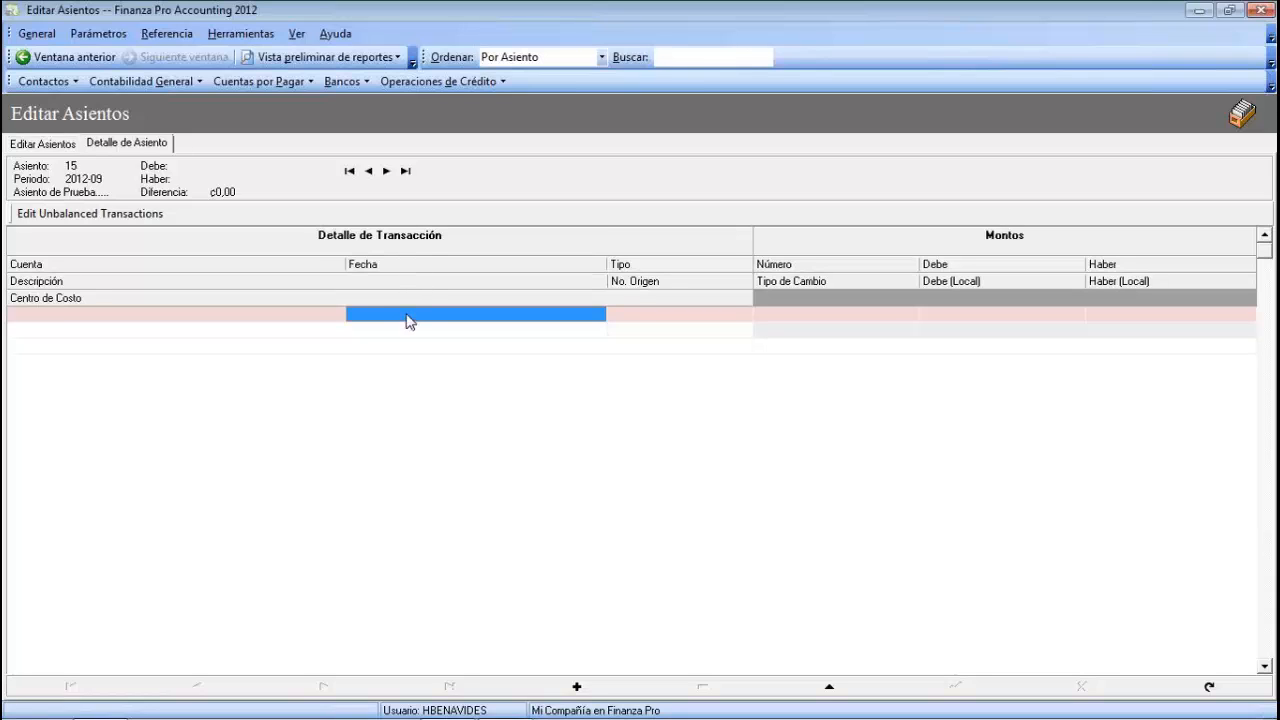
pyautogui.click(385, 271)
pyautogui.click(655, 315)
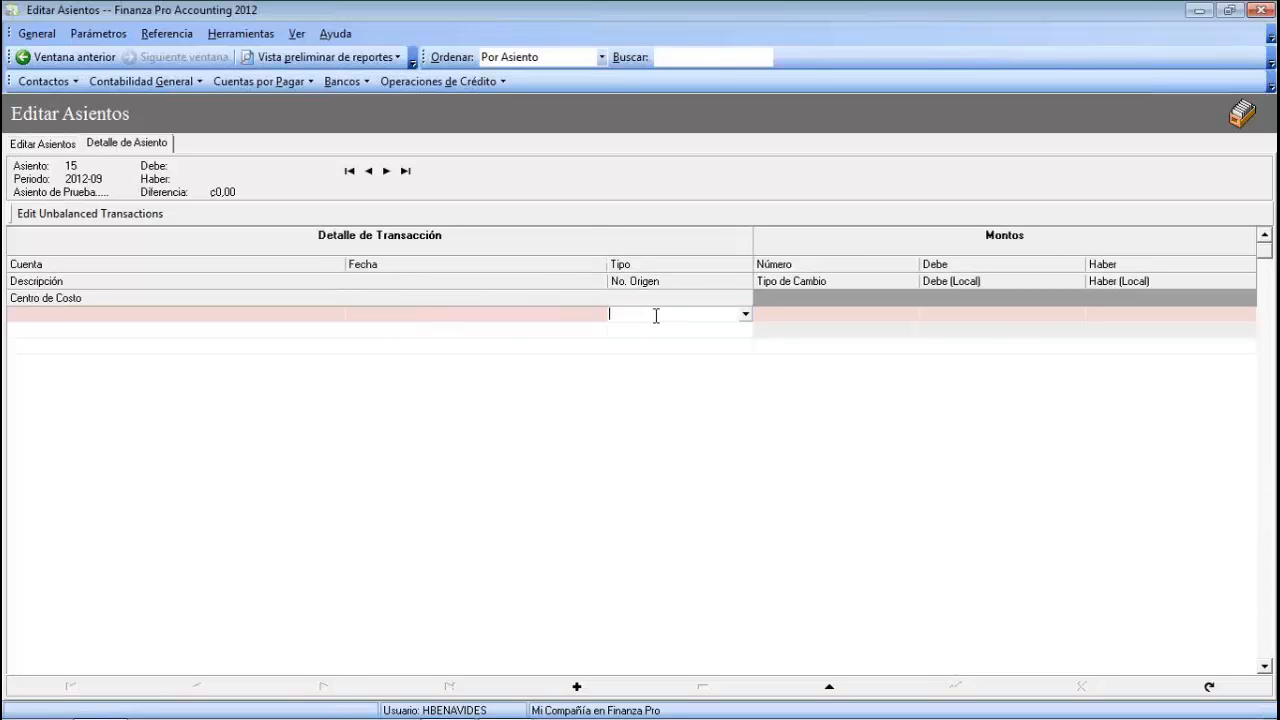
pyautogui.click(630, 267)
pyautogui.click(774, 315)
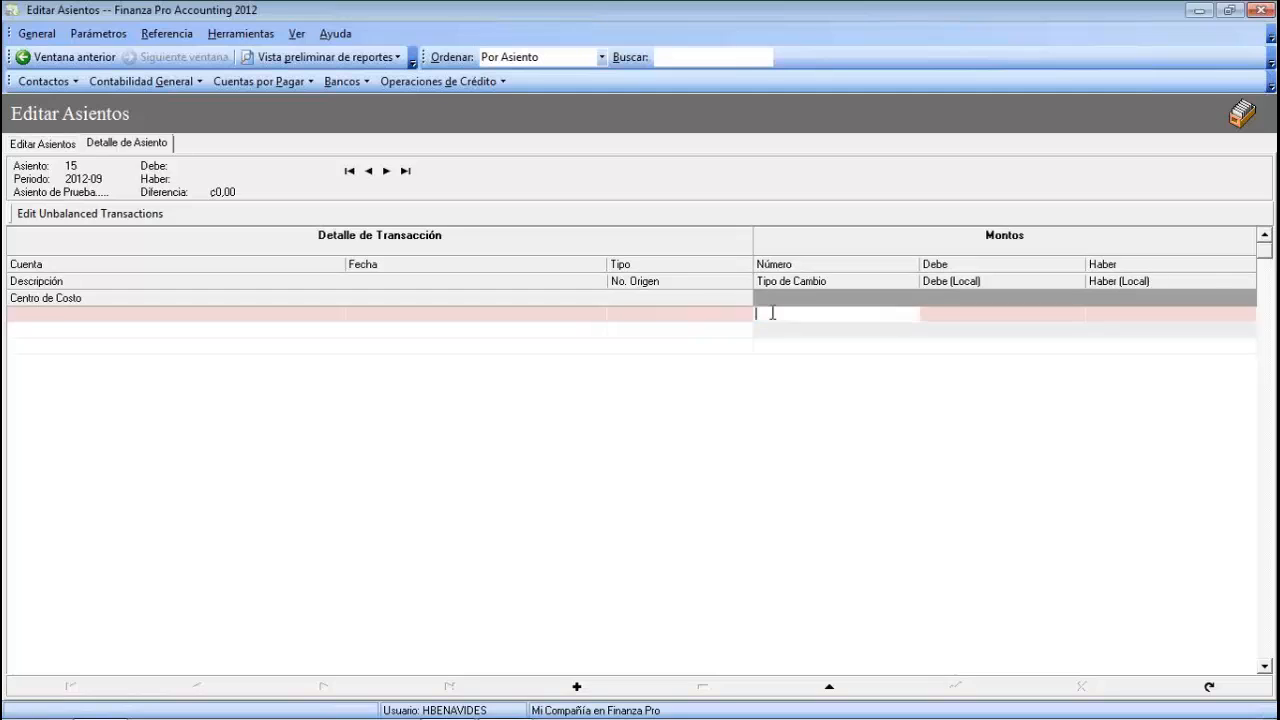
pyautogui.click(787, 267)
pyautogui.click(940, 315)
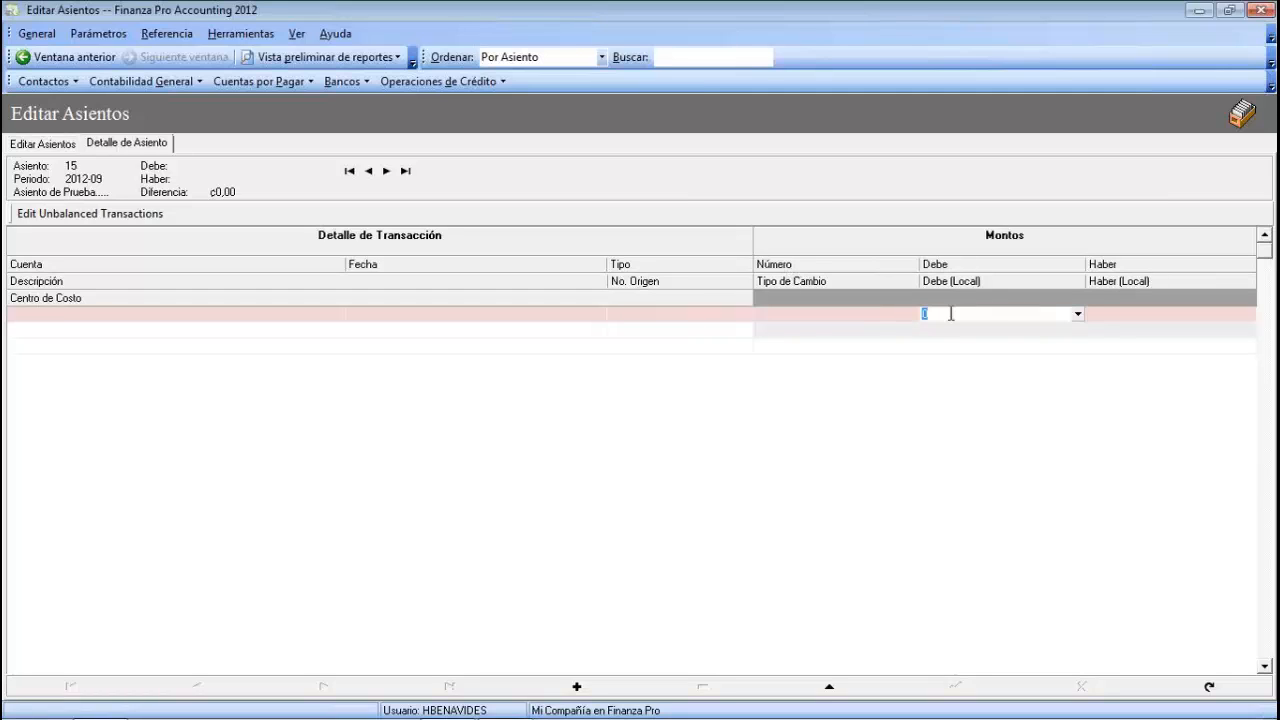
pyautogui.click(953, 267)
pyautogui.click(1117, 315)
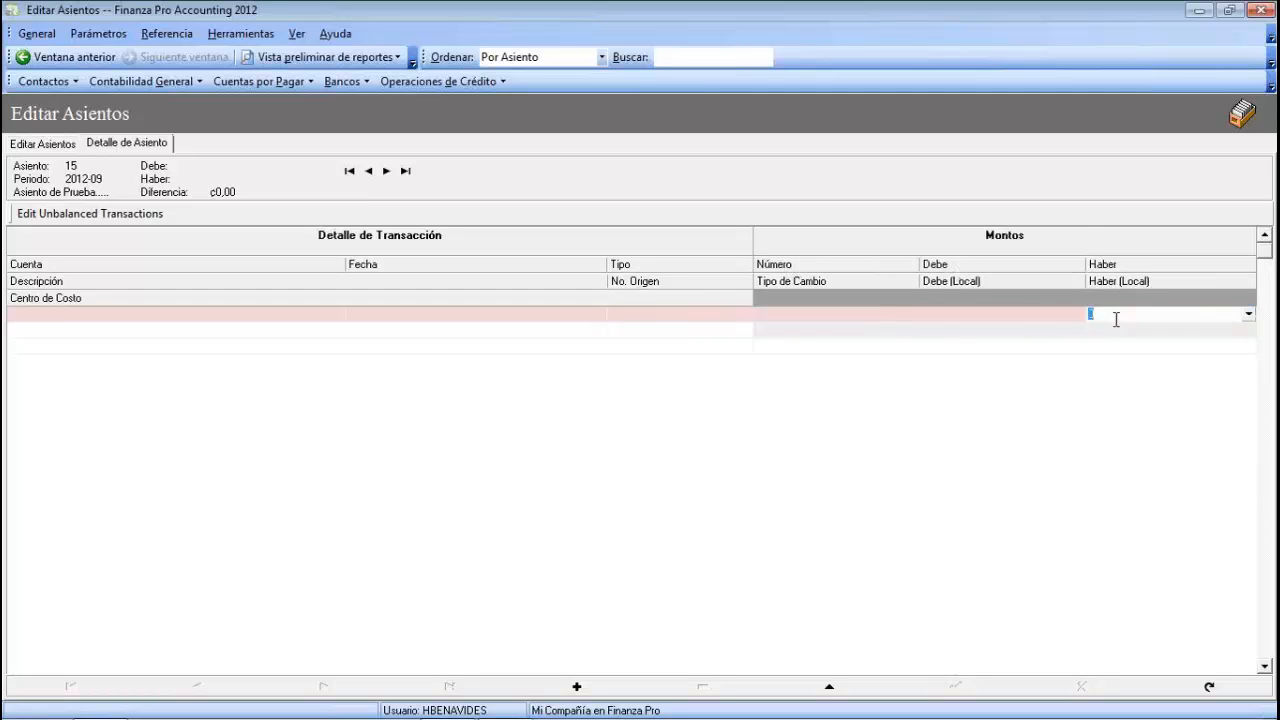
pyautogui.click(1112, 267)
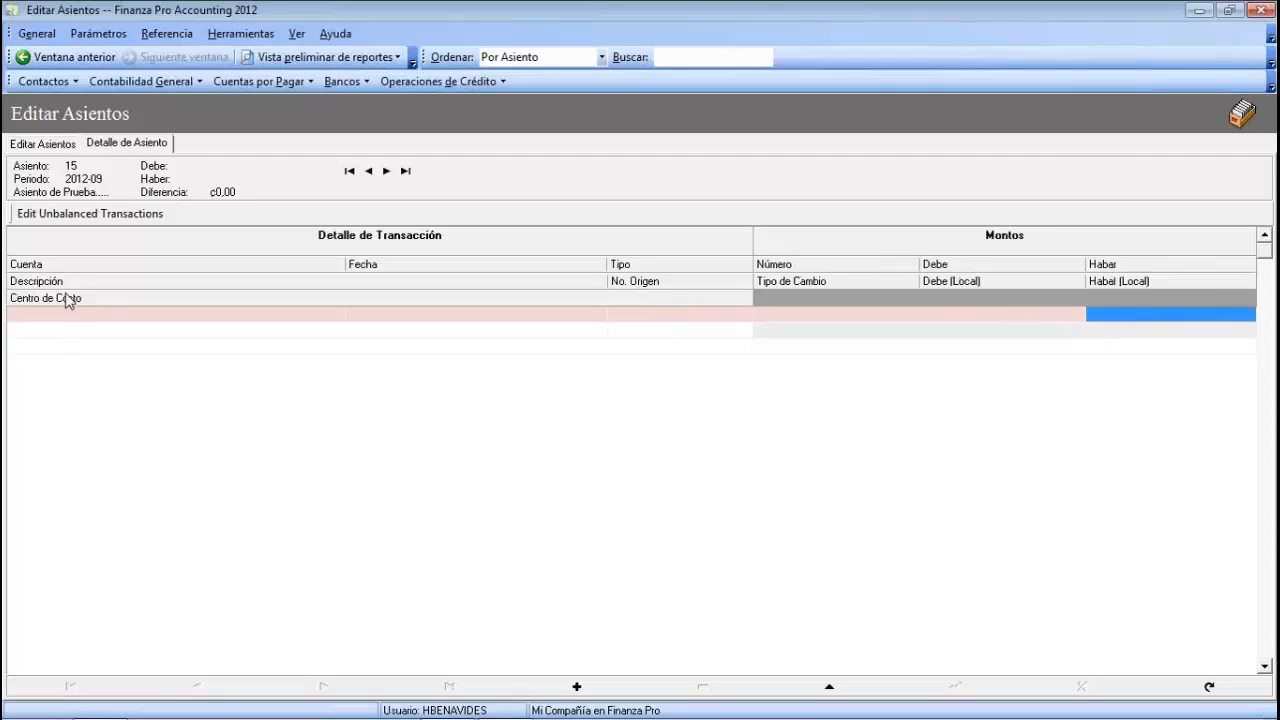
pyautogui.click(39, 332)
pyautogui.click(64, 289)
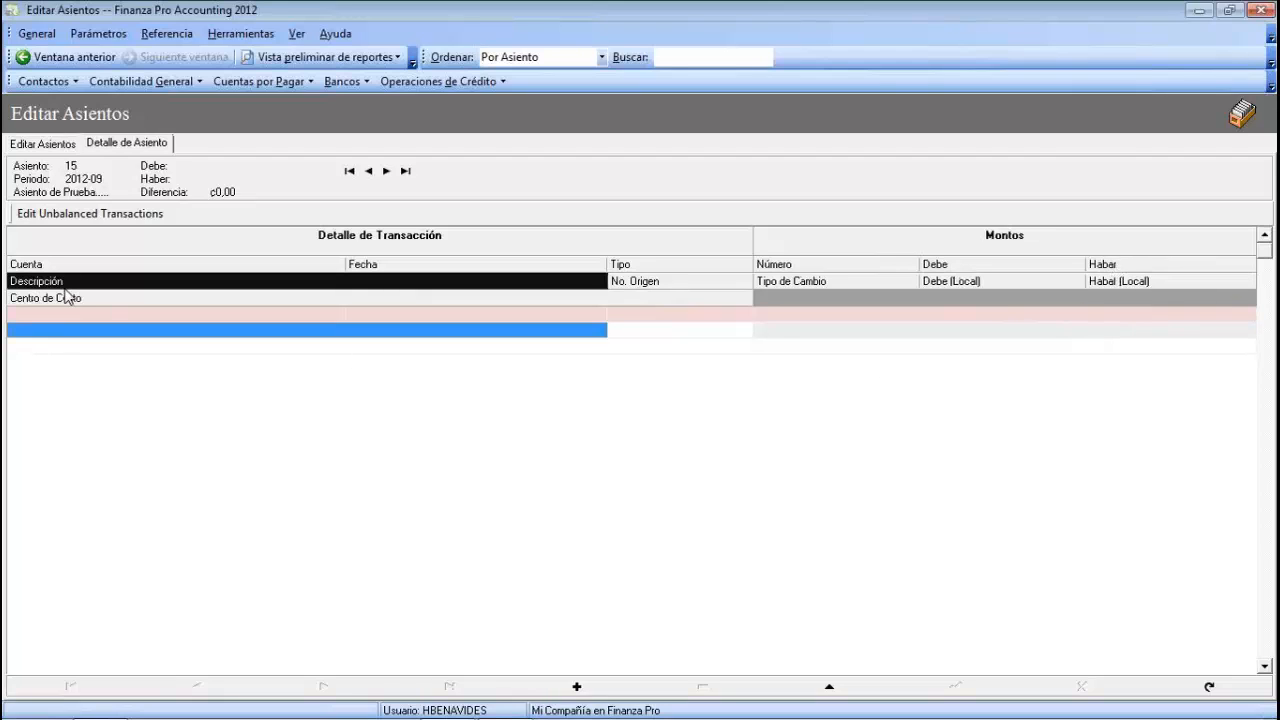
pyautogui.click(648, 331)
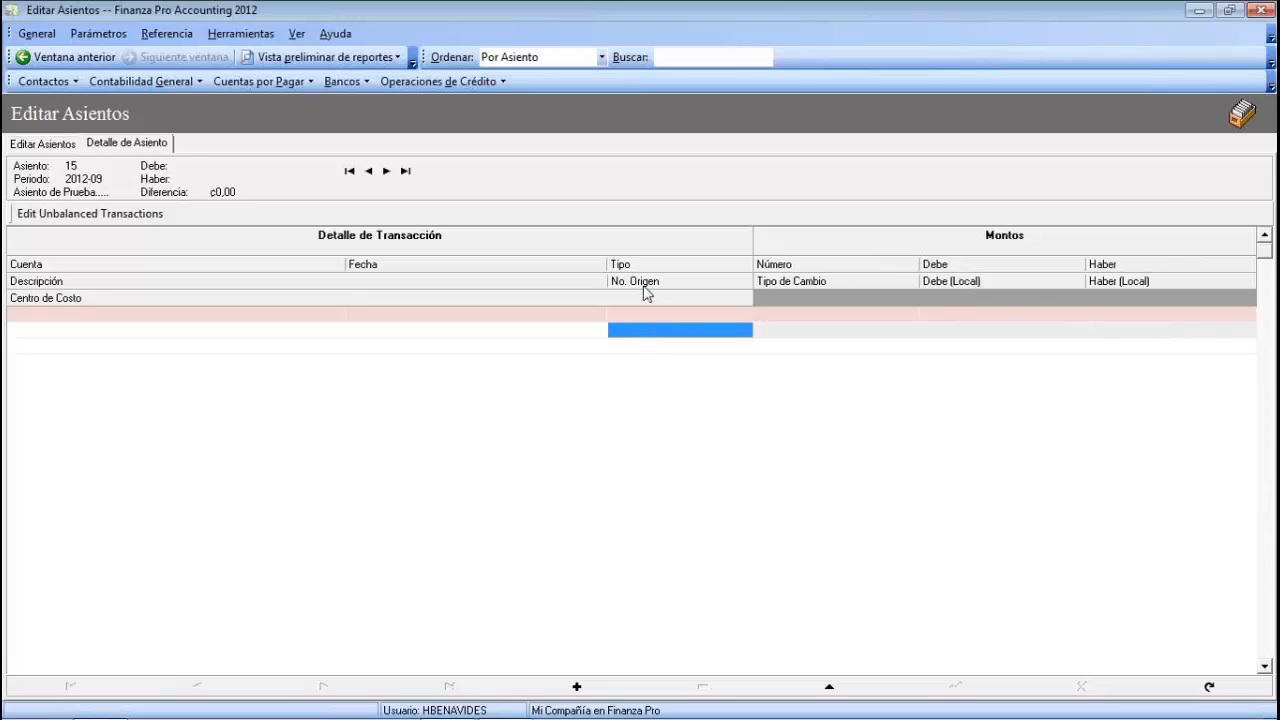
pyautogui.click(645, 287)
pyautogui.click(786, 331)
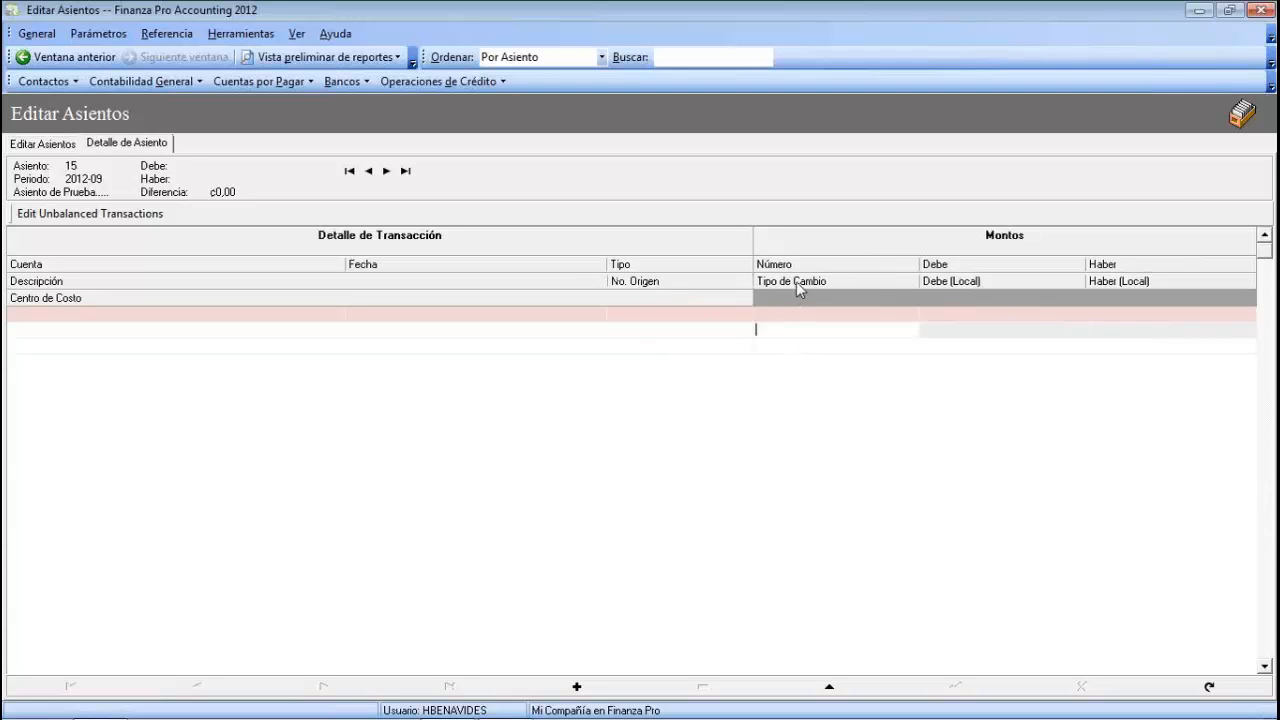
pyautogui.click(797, 285)
pyautogui.click(961, 331)
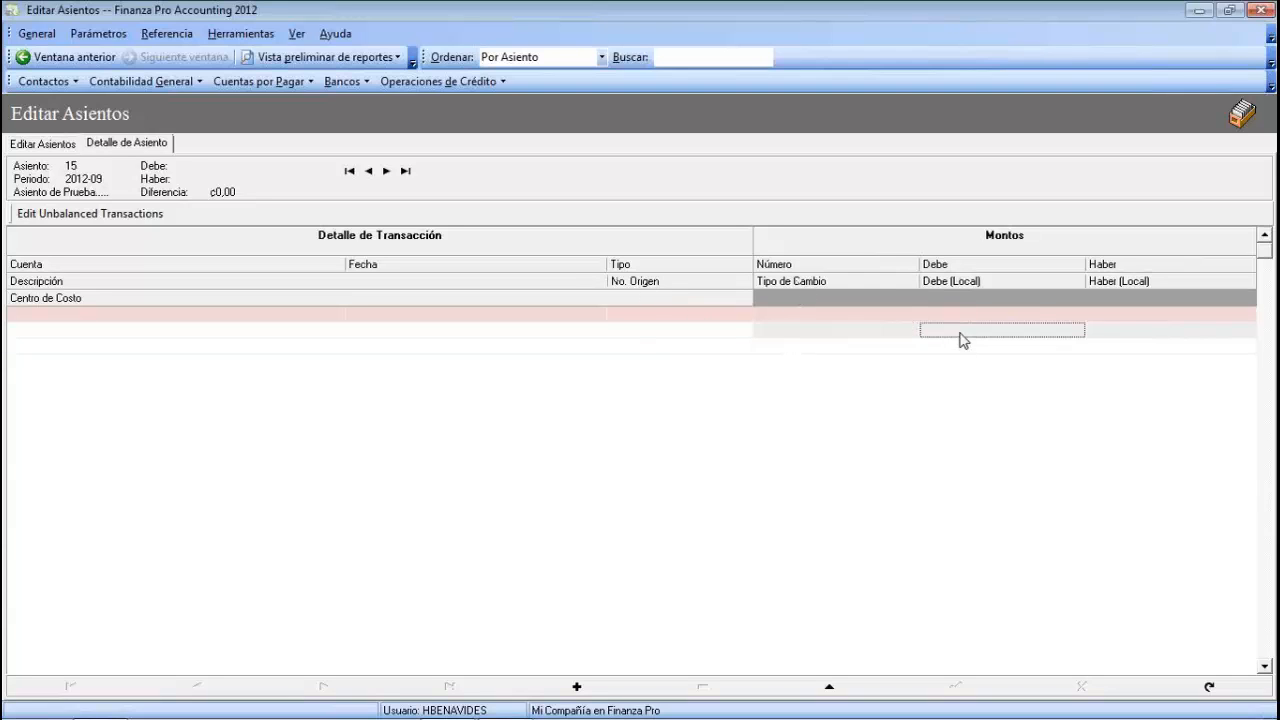
pyautogui.click(1112, 331)
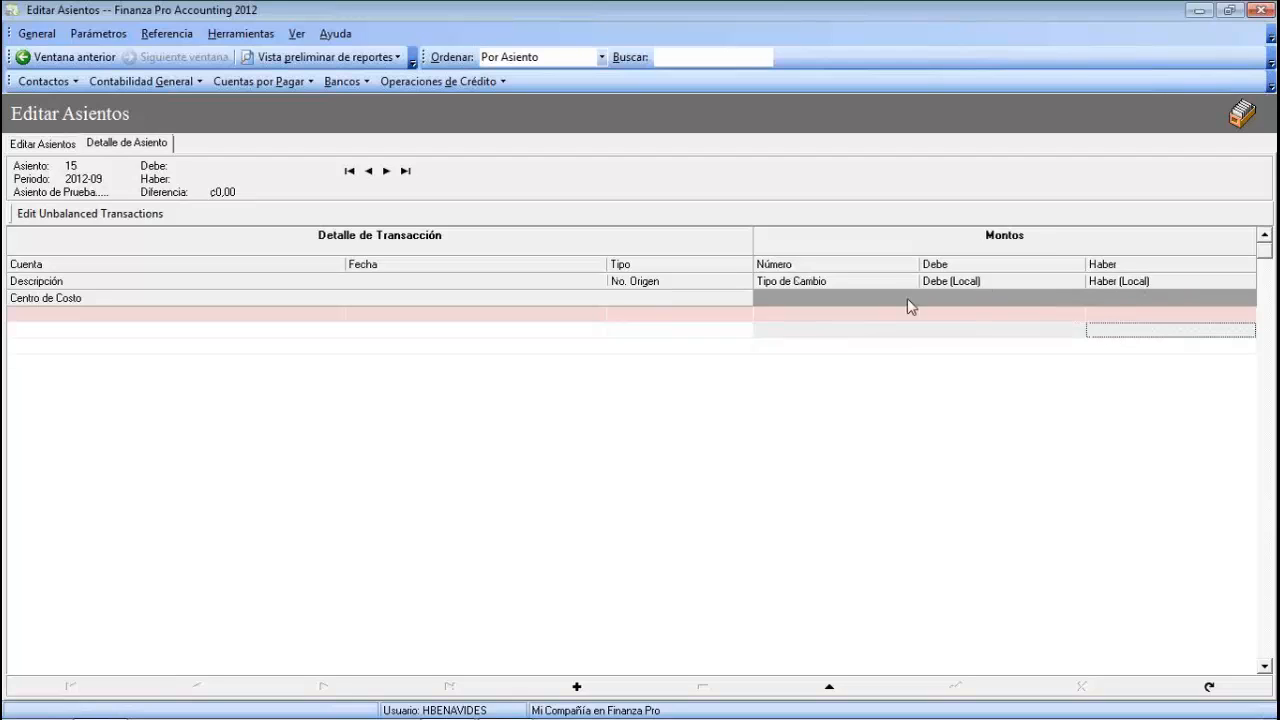
pyautogui.click(38, 345)
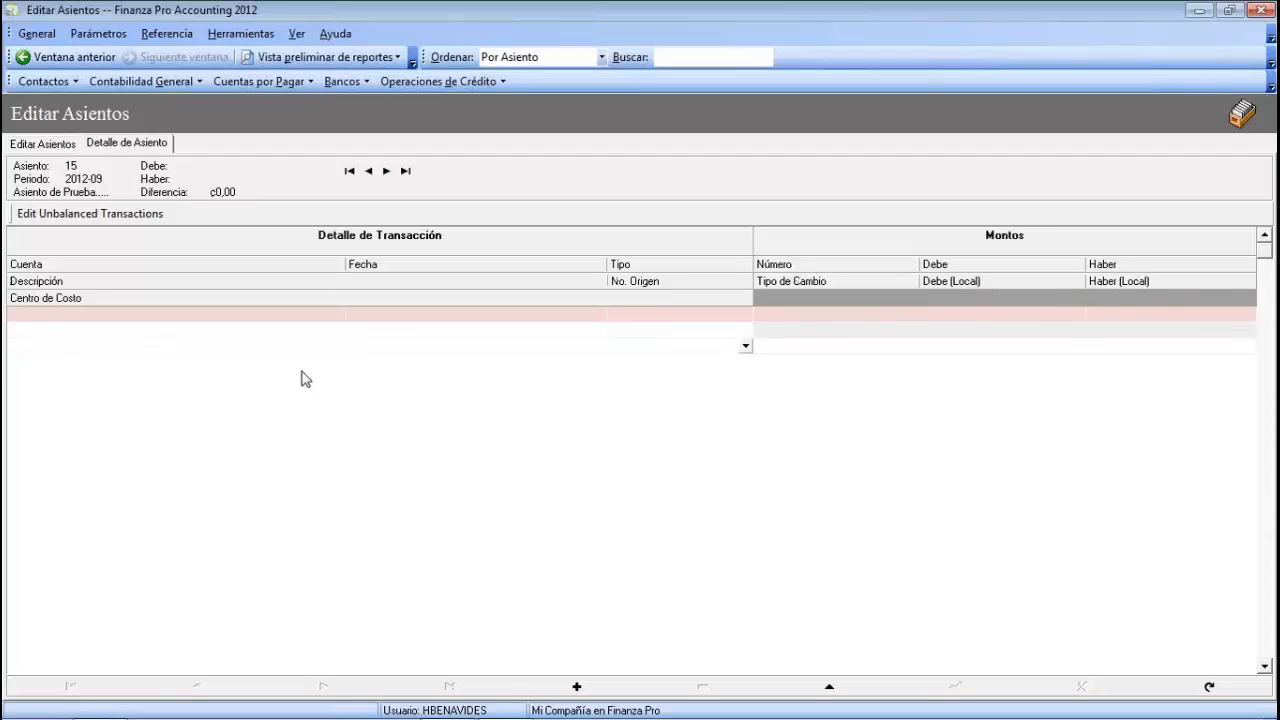
pyautogui.click(70, 303)
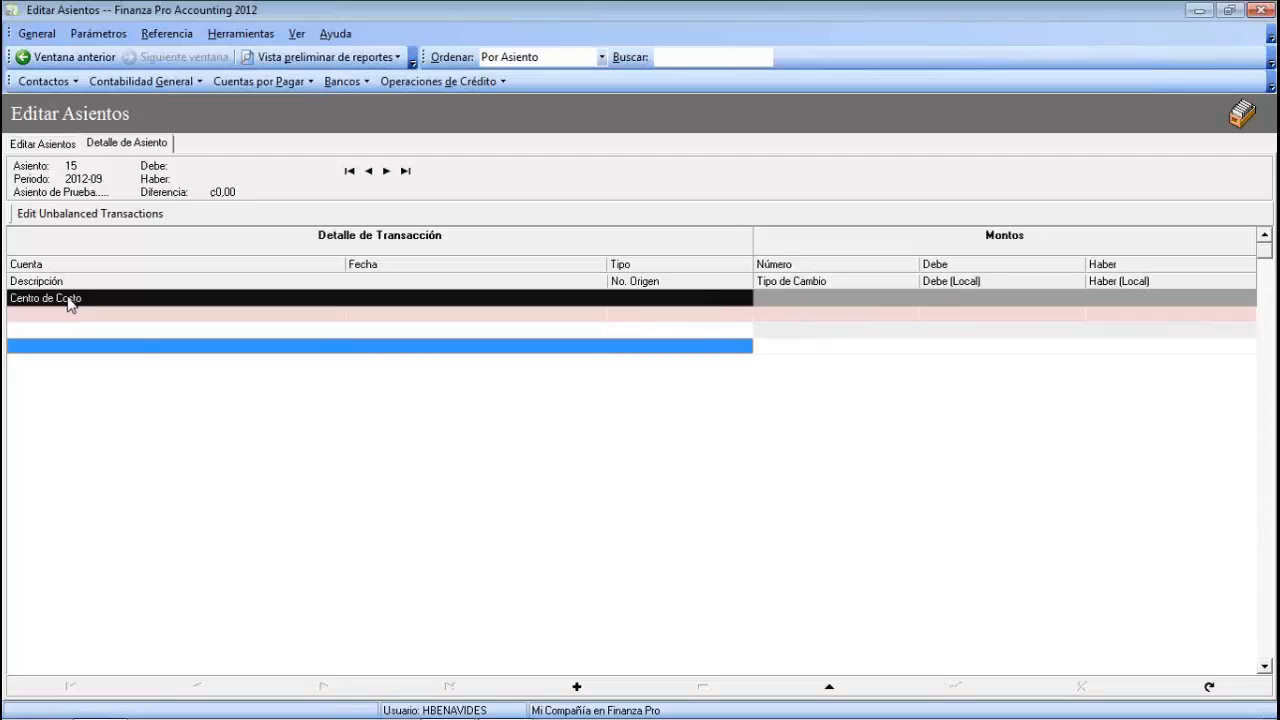
pyautogui.click(137, 316)
pyautogui.click(134, 329)
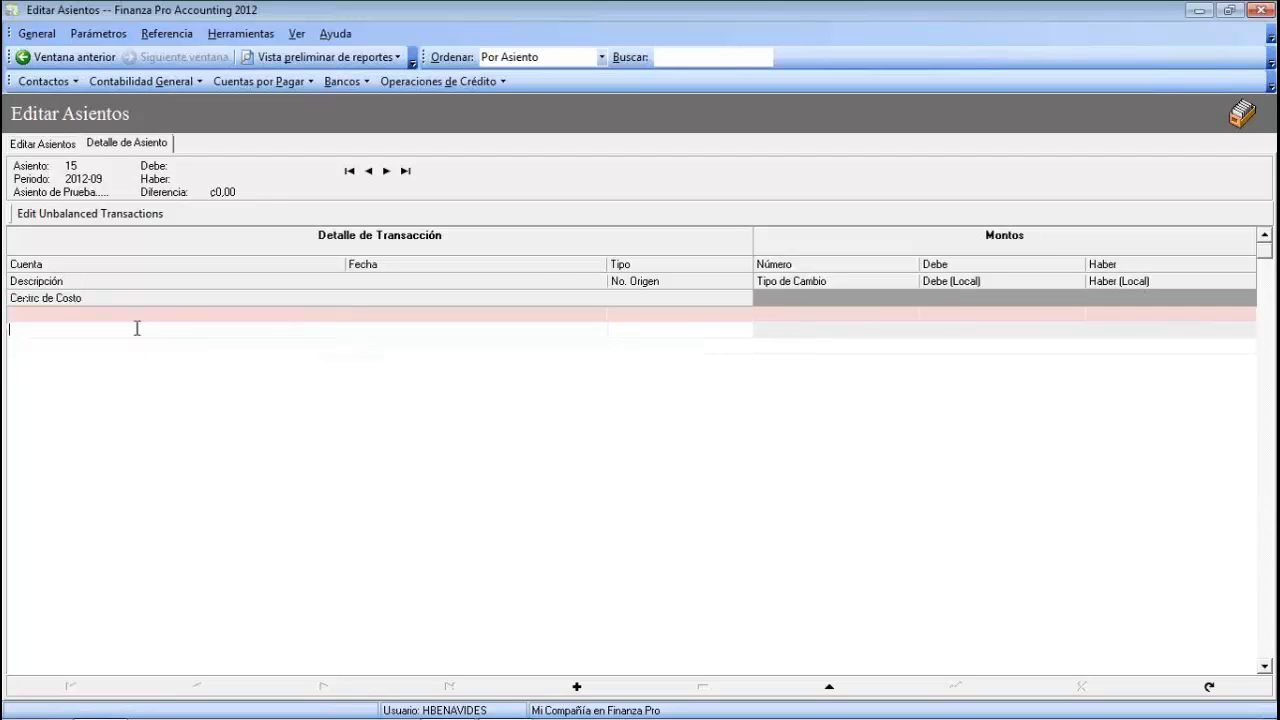
pyautogui.click(130, 346)
pyautogui.click(128, 334)
pyautogui.click(127, 320)
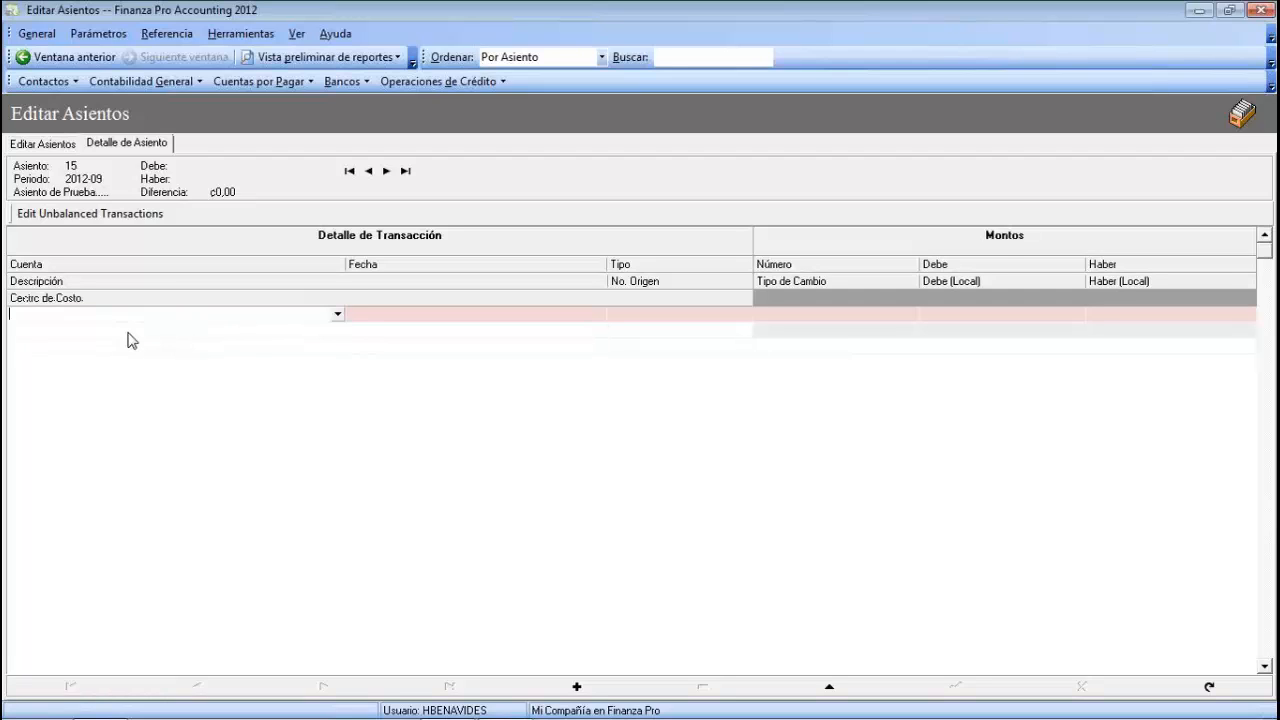
pyautogui.click(127, 346)
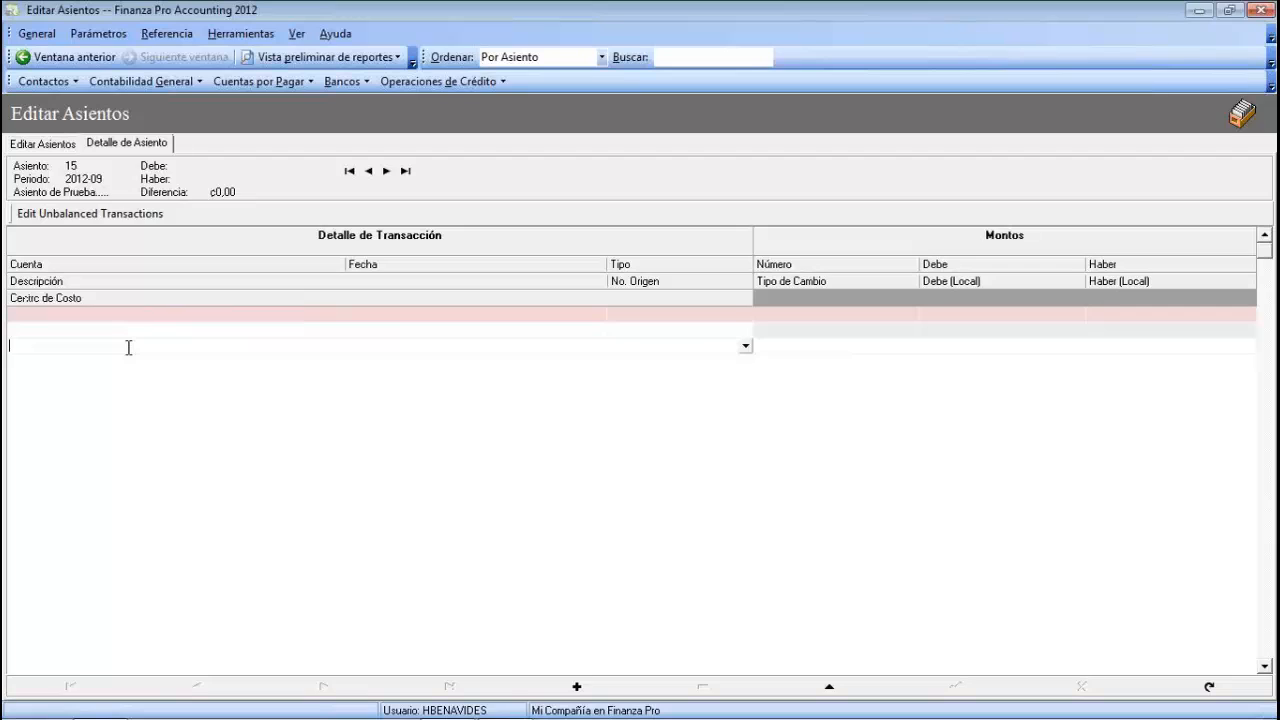
pyautogui.click(994, 266)
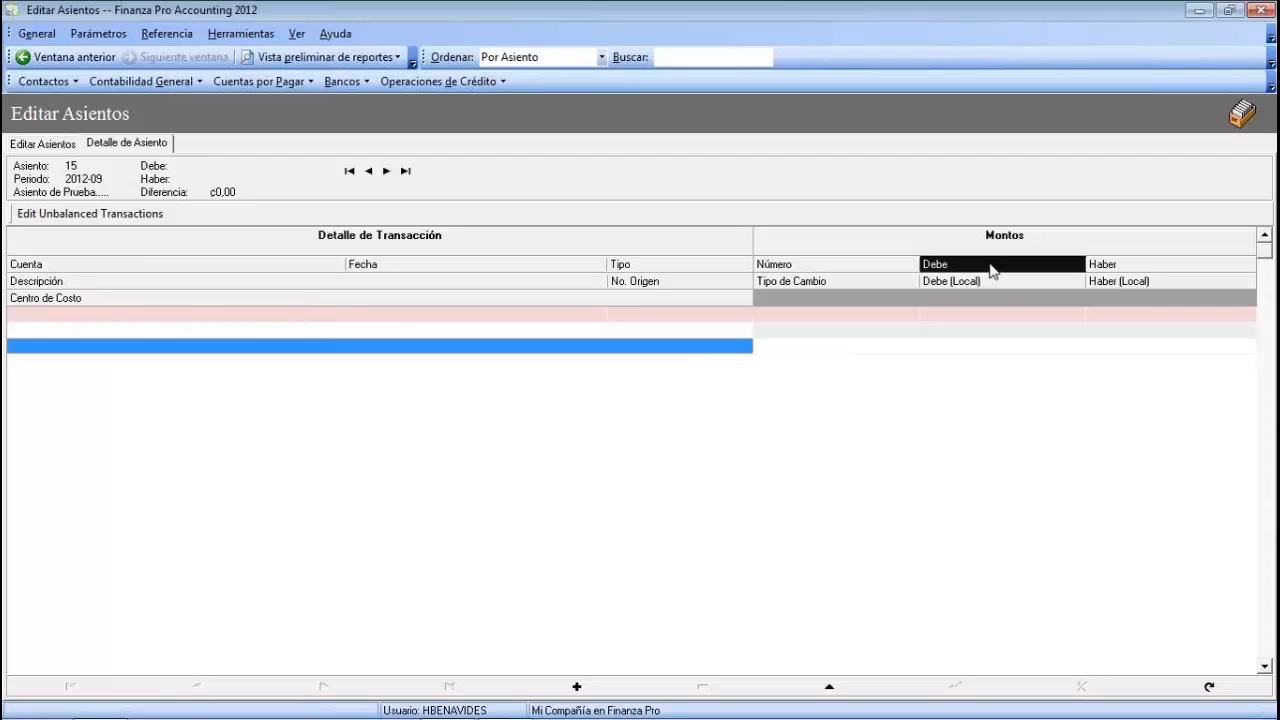
pyautogui.click(1163, 266)
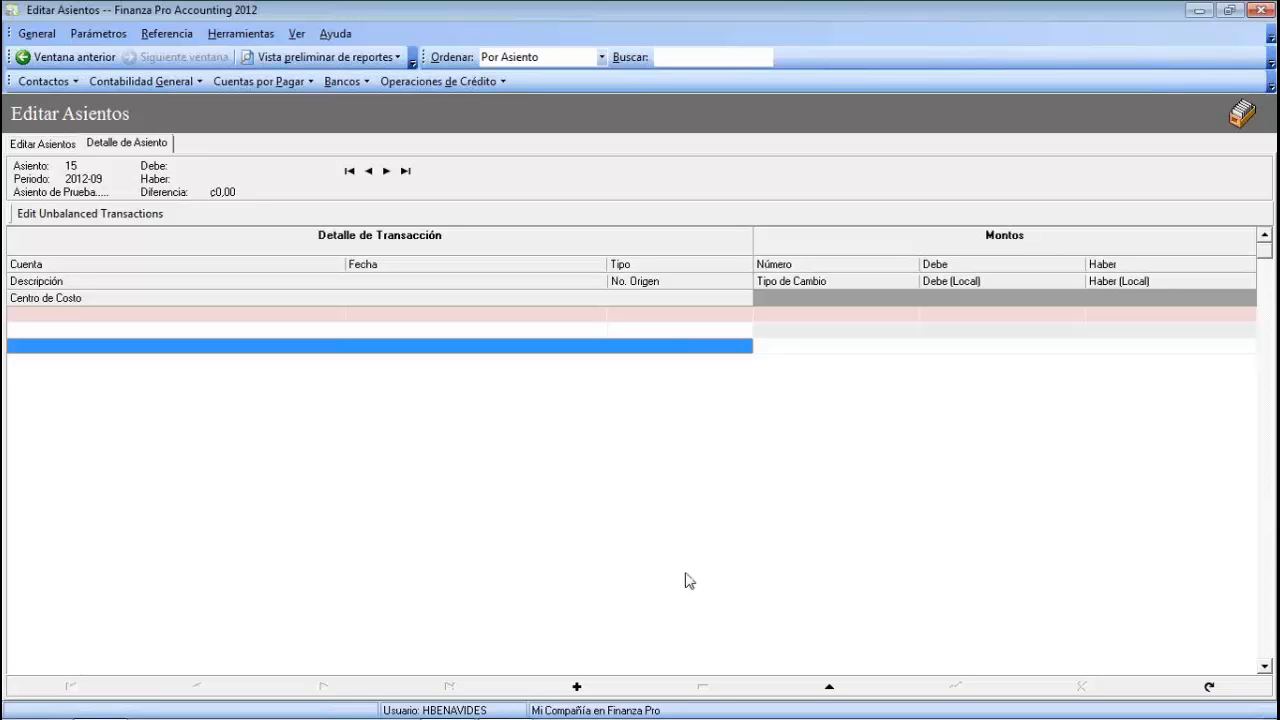
pyautogui.click(70, 314)
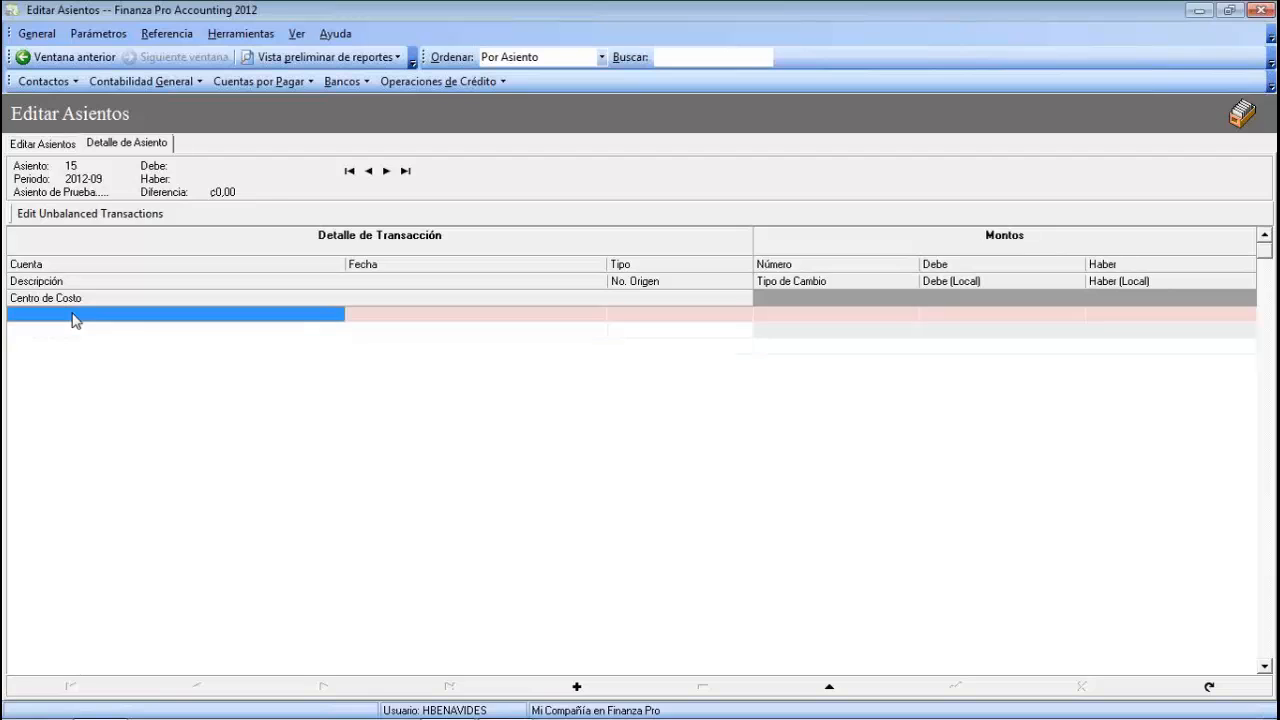
pyautogui.click(73, 314)
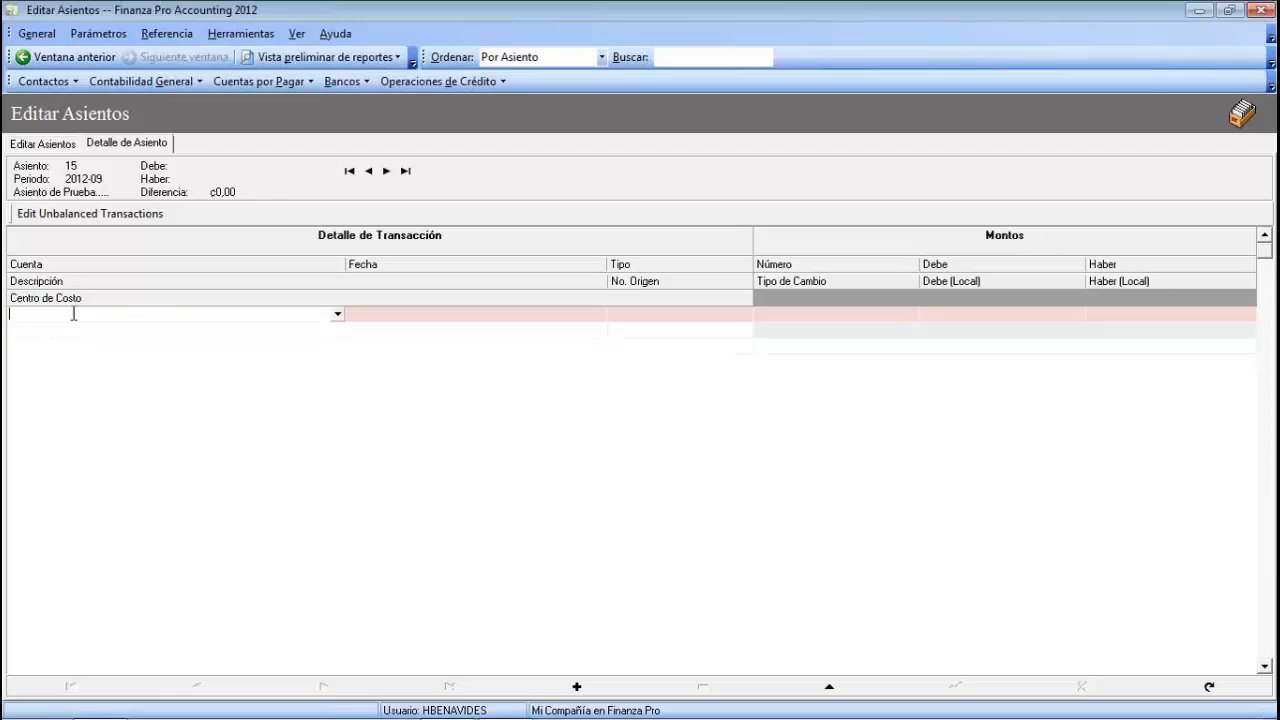
pyautogui.click(337, 314)
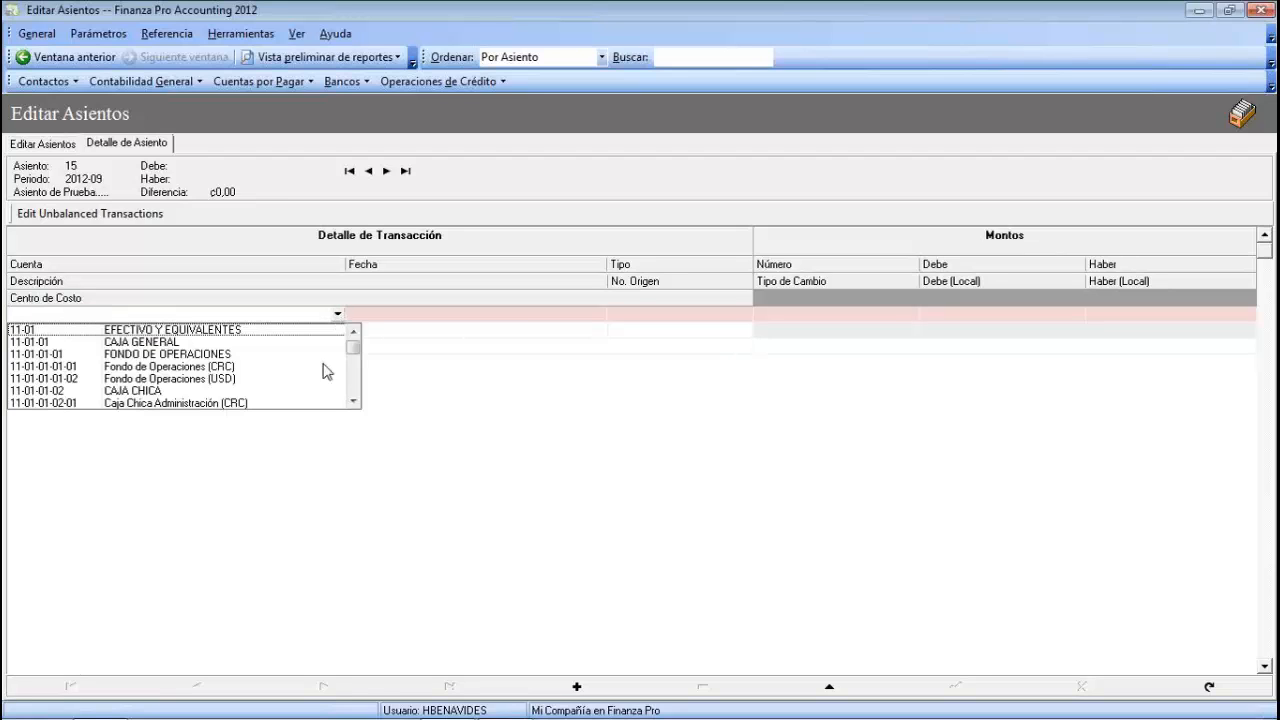
pyautogui.click(354, 401)
pyautogui.click(354, 401)
pyautogui.click(354, 401)
pyautogui.click(354, 401)
pyautogui.click(354, 401)
pyautogui.click(354, 401)
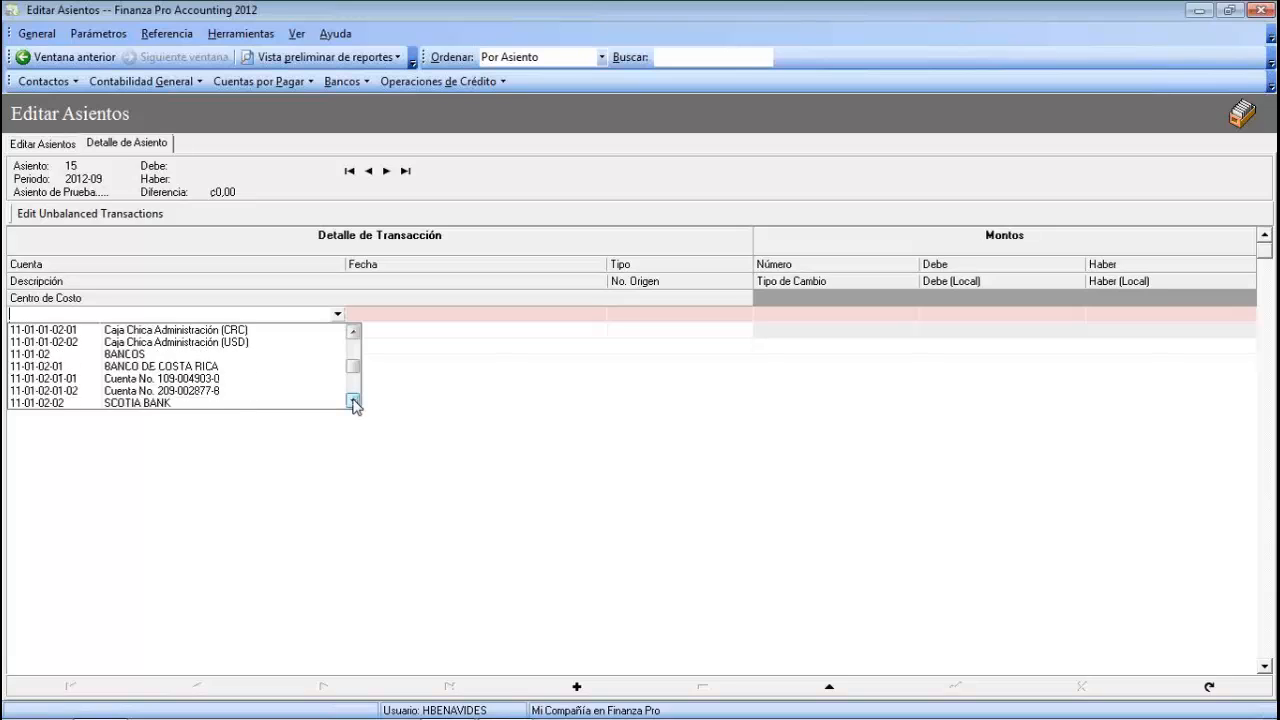
pyautogui.click(197, 378)
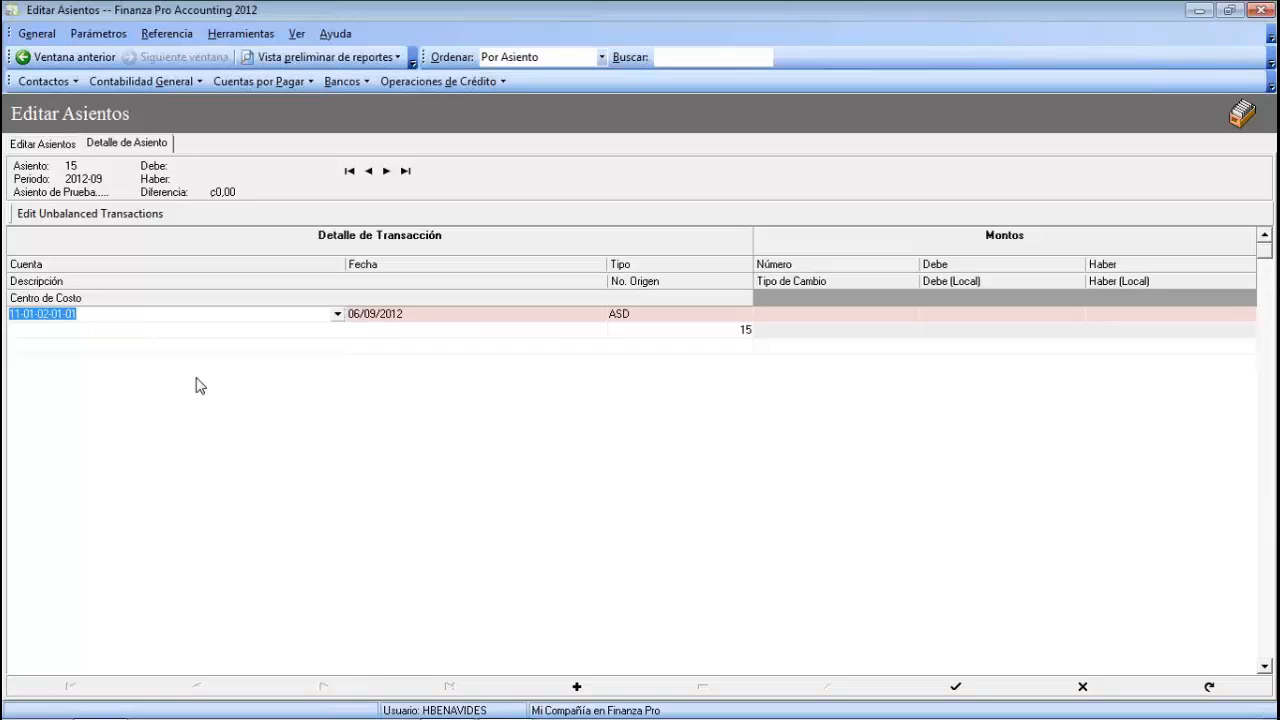
# - Enter document number 1055487-9 on the first line
pyautogui.press('Tab')
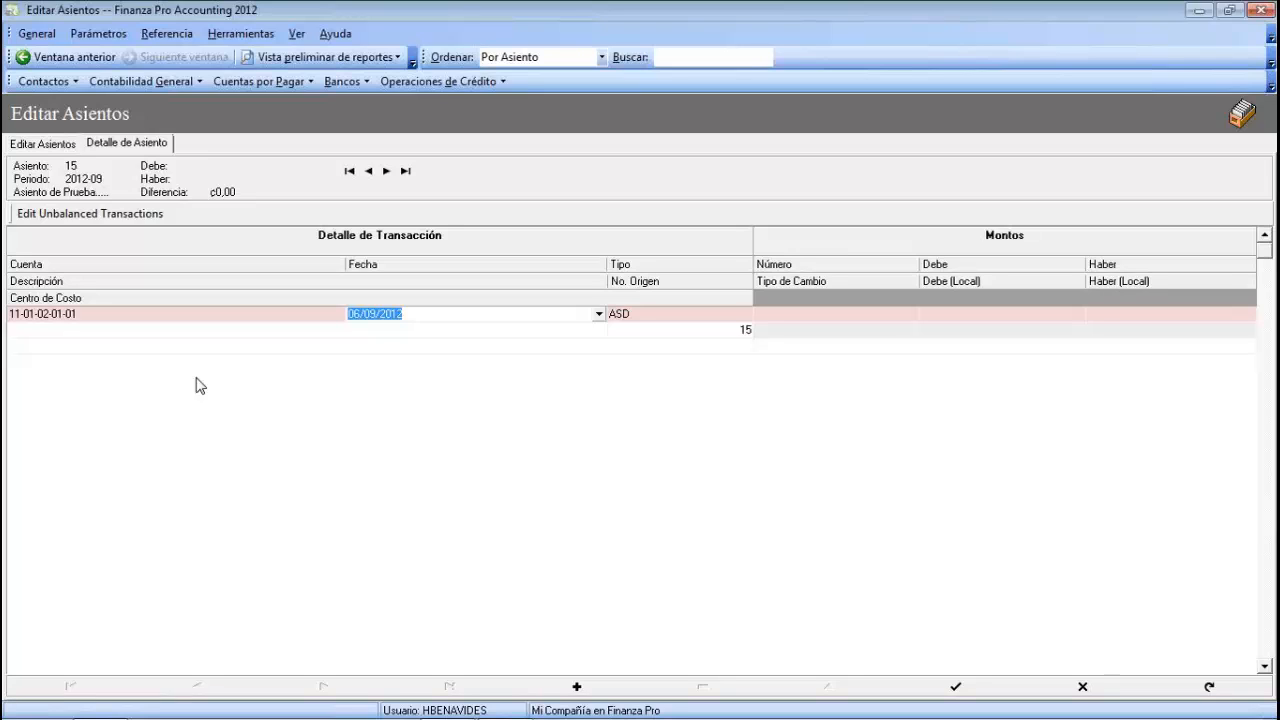
pyautogui.press('Tab')
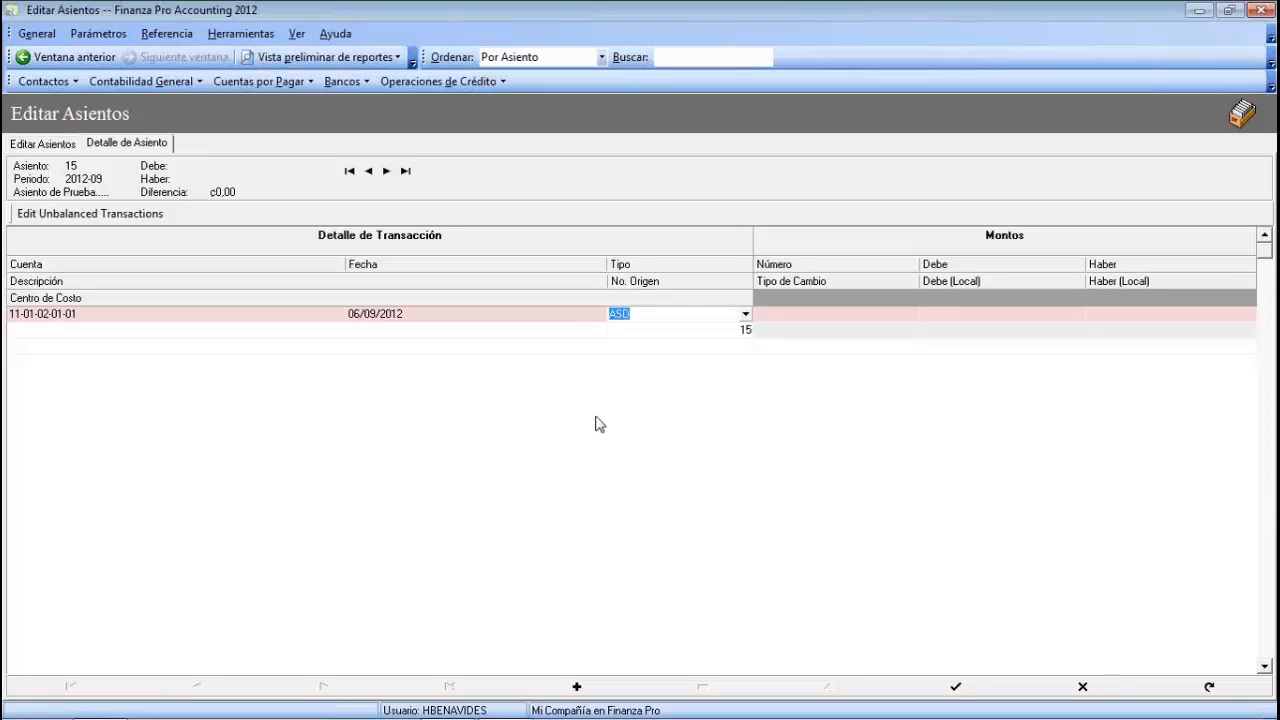
pyautogui.press('Tab')
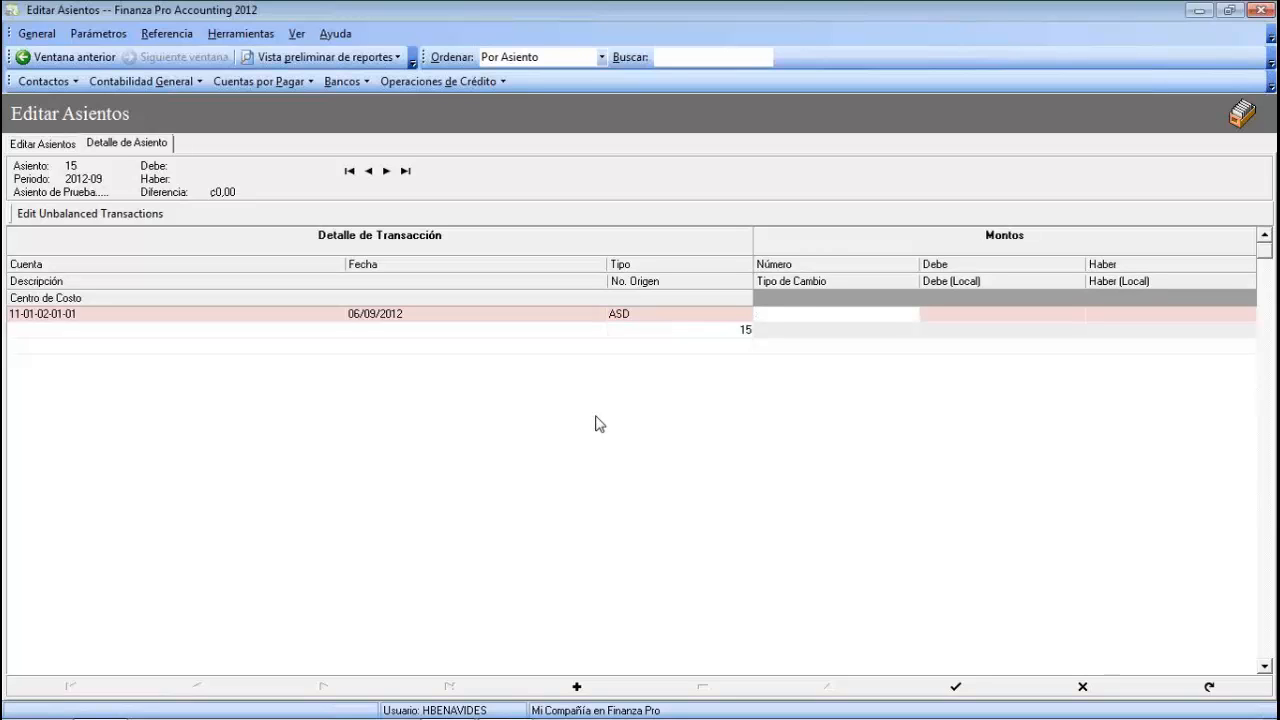
pyautogui.click(882, 266)
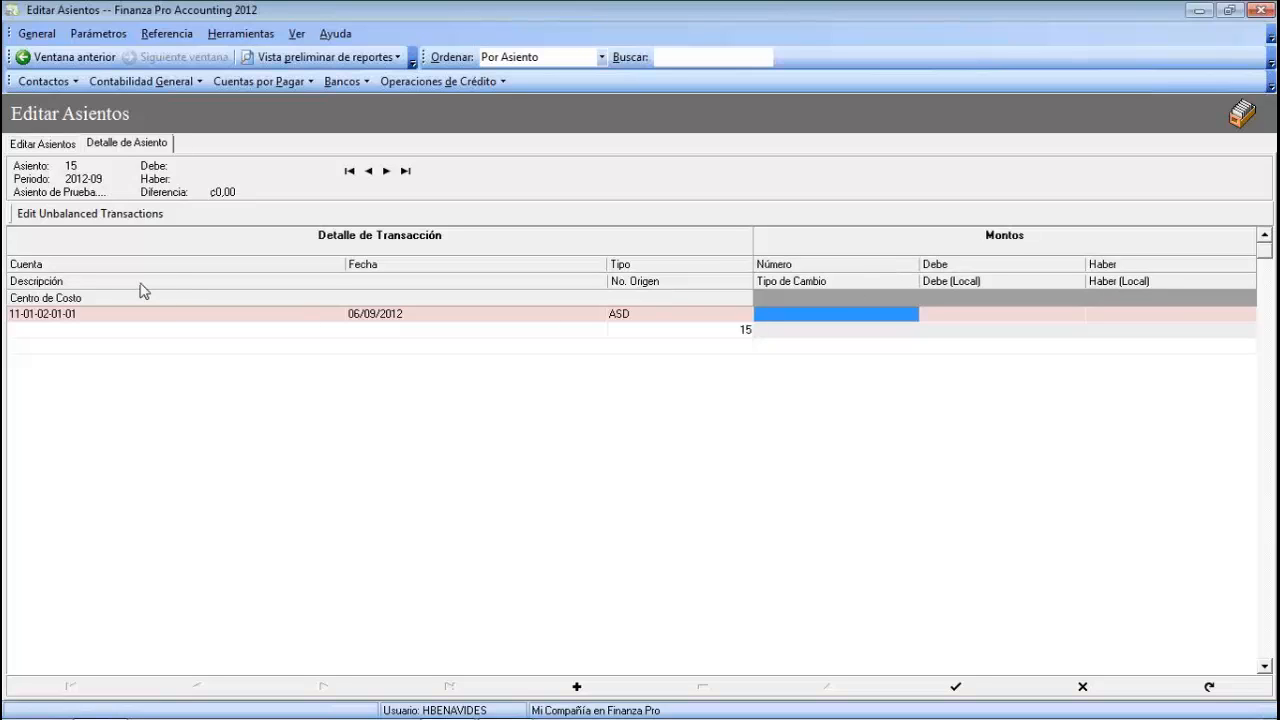
pyautogui.click(791, 312)
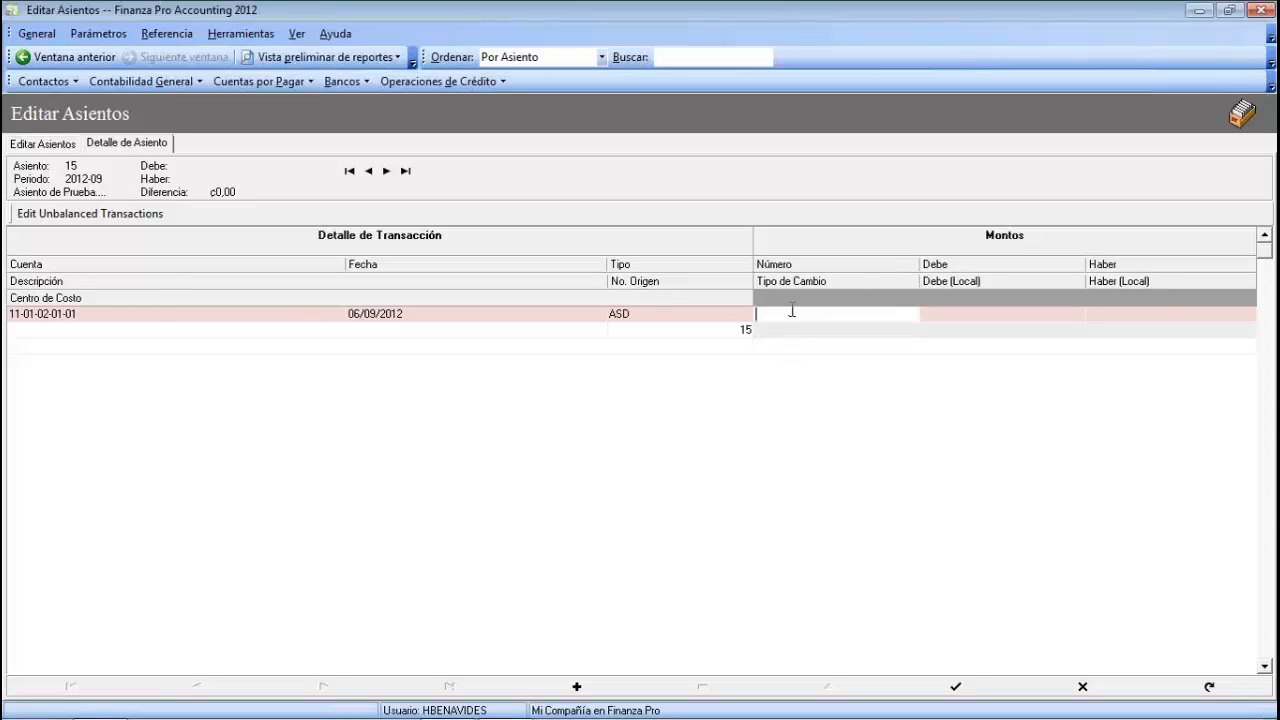
pyautogui.write('1055487-9')
pyautogui.press('Tab')
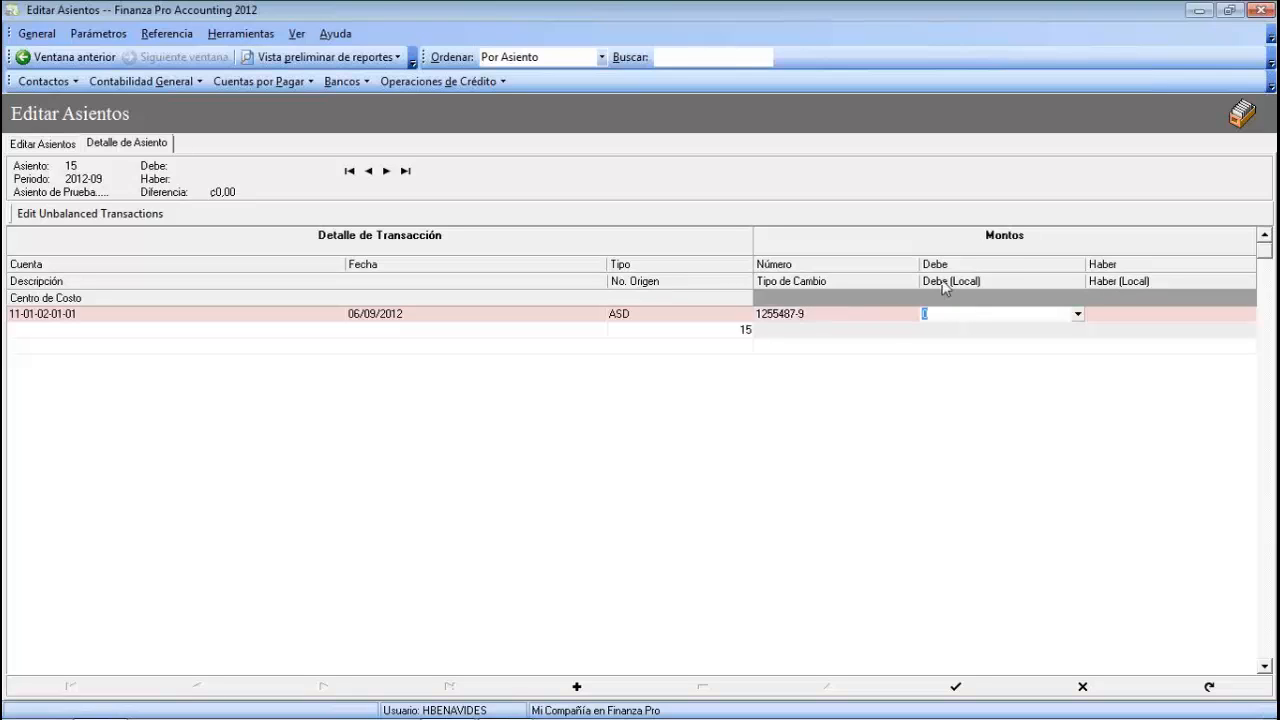
# - Enter a debit of ₡123.658,00 on the first line
pyautogui.click(973, 265)
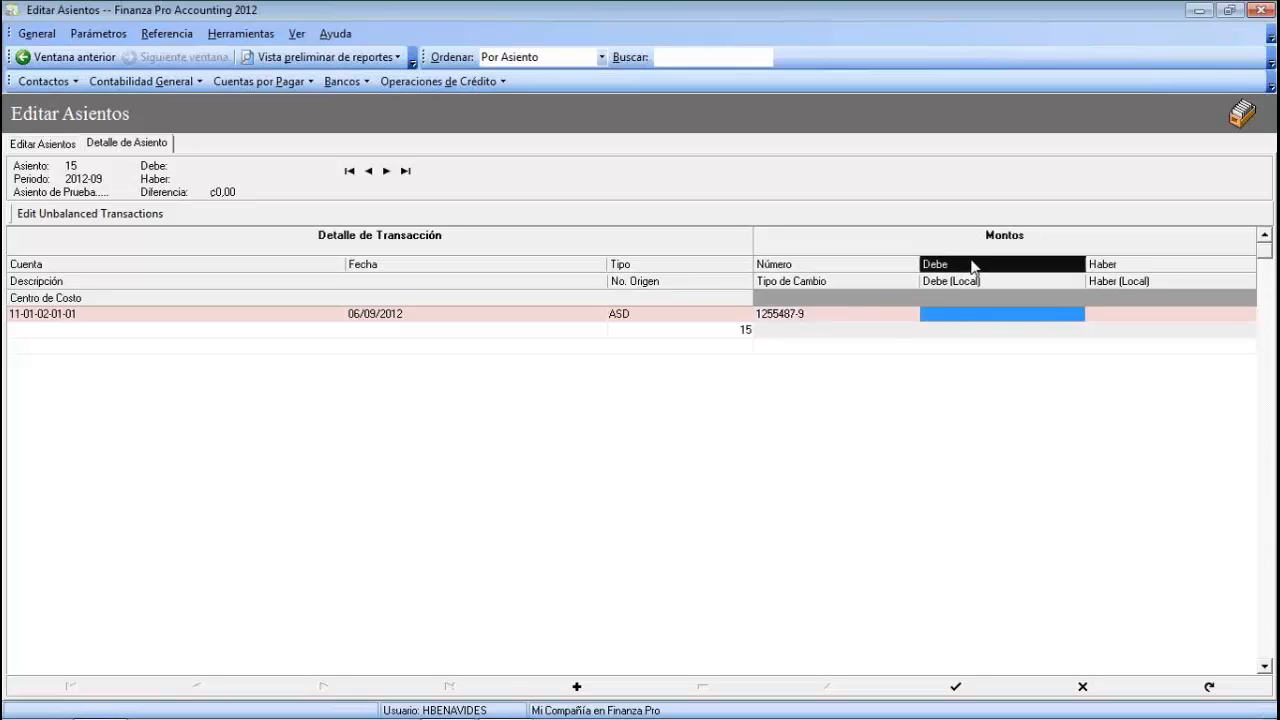
pyautogui.click(1116, 314)
pyautogui.click(1118, 265)
pyautogui.click(1021, 314)
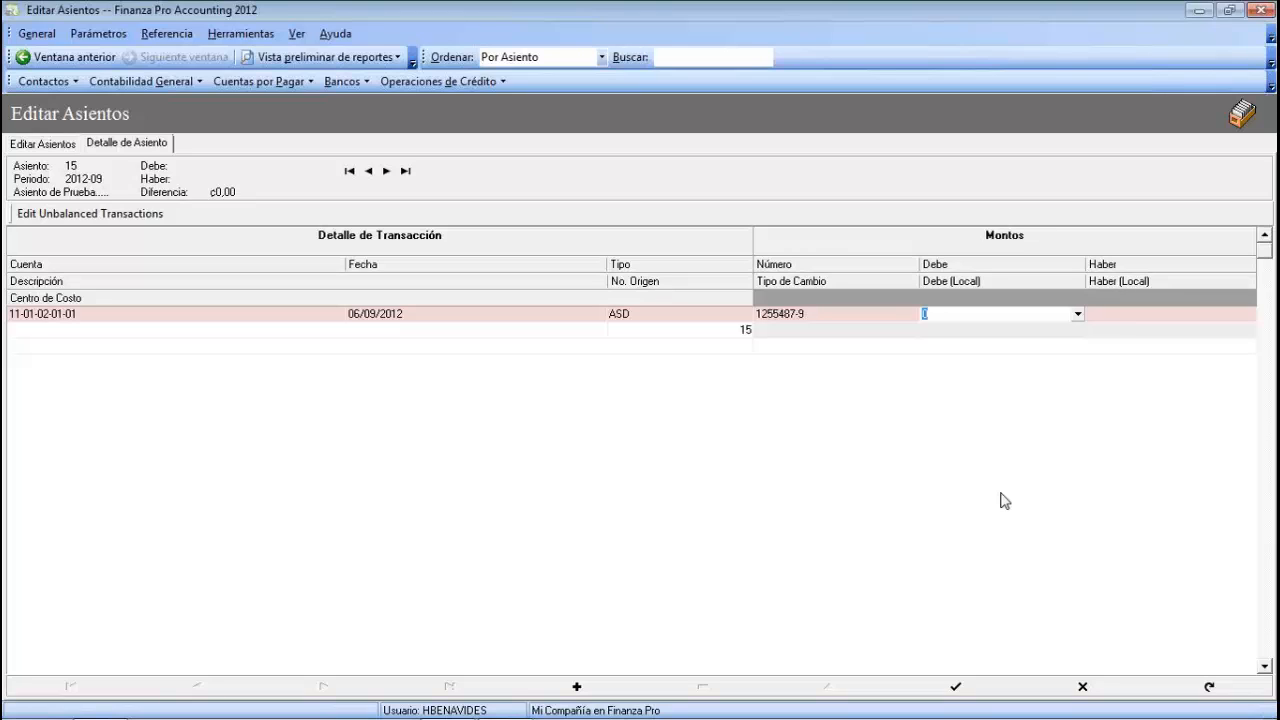
pyautogui.write('123658')
pyautogui.press('Tab')
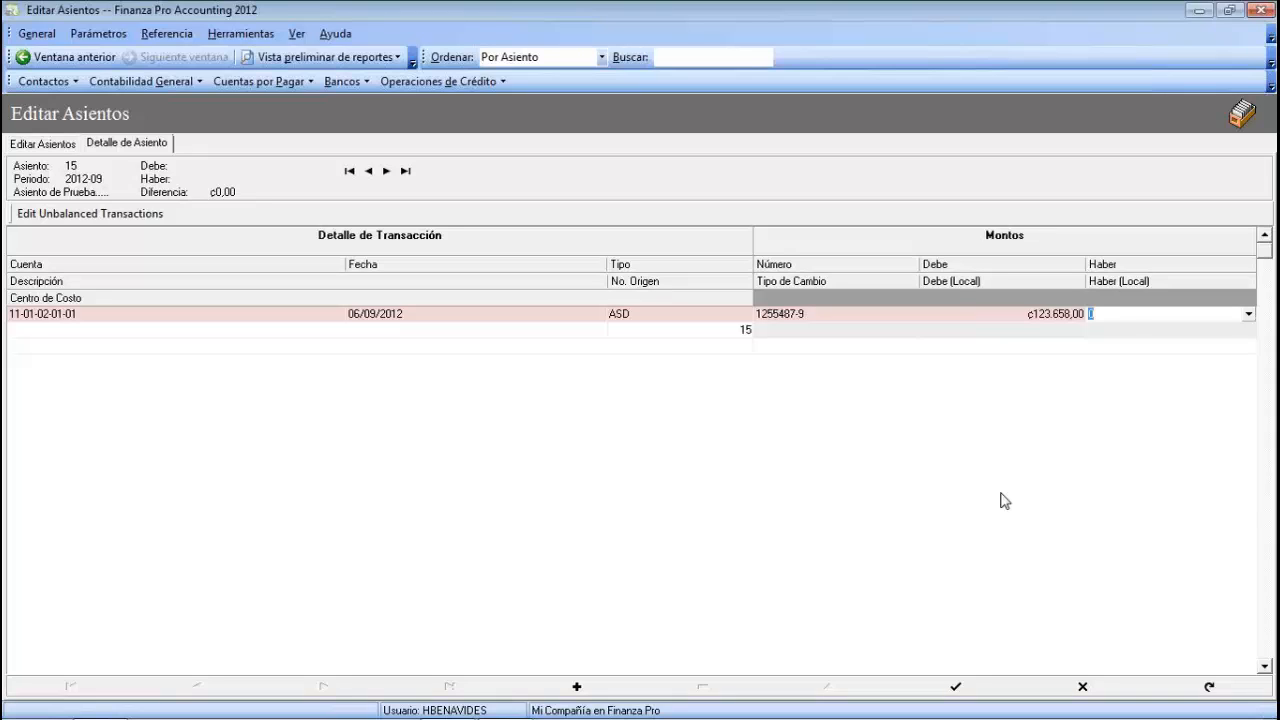
# - Describe the line as 'Asiento de Prueba...', assign cost centre Línea Básica - Administrativo - Colombia, and commit it
pyautogui.press('Tab')
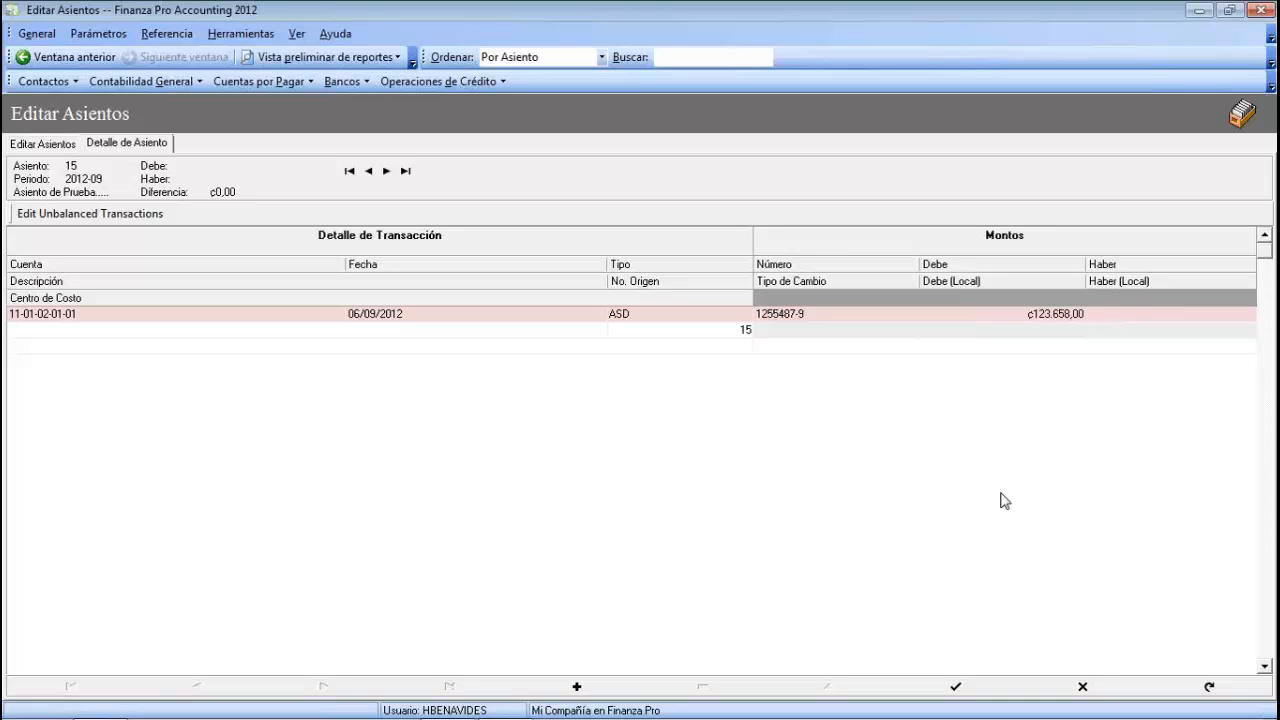
pyautogui.write('Asiento de Prueba....')
pyautogui.press('Tab')
pyautogui.click(745, 346)
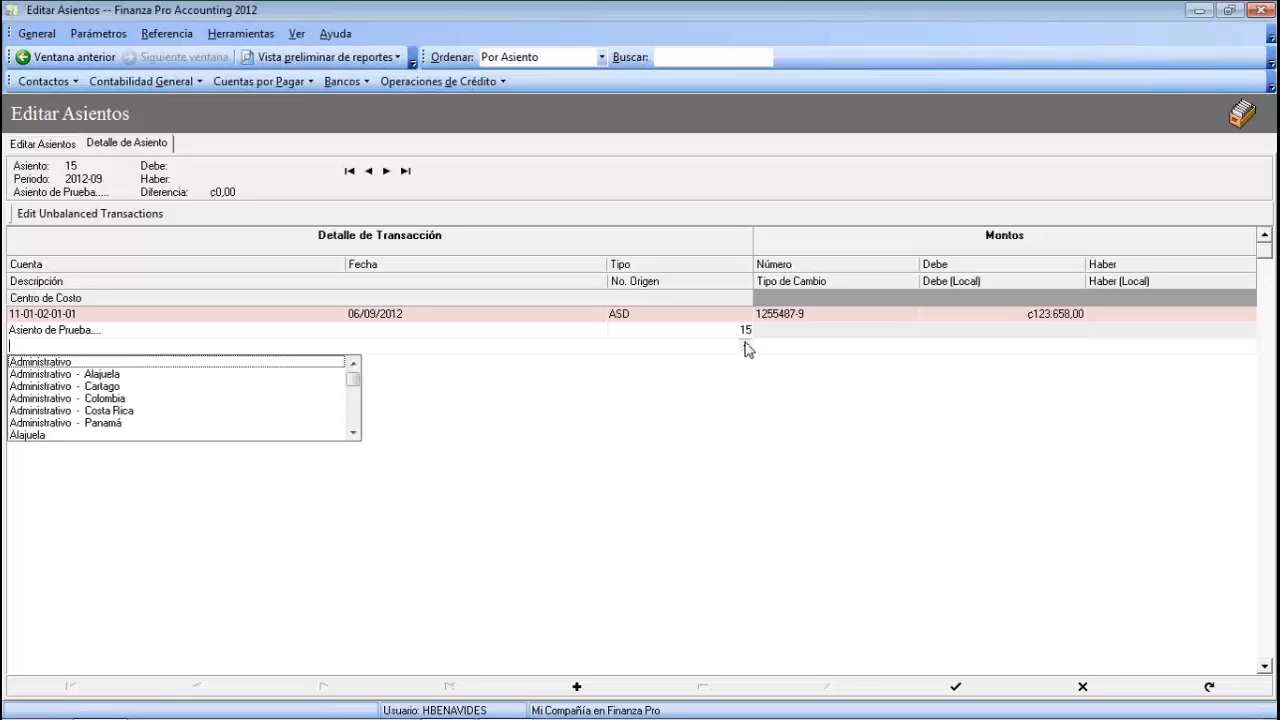
pyautogui.click(354, 432)
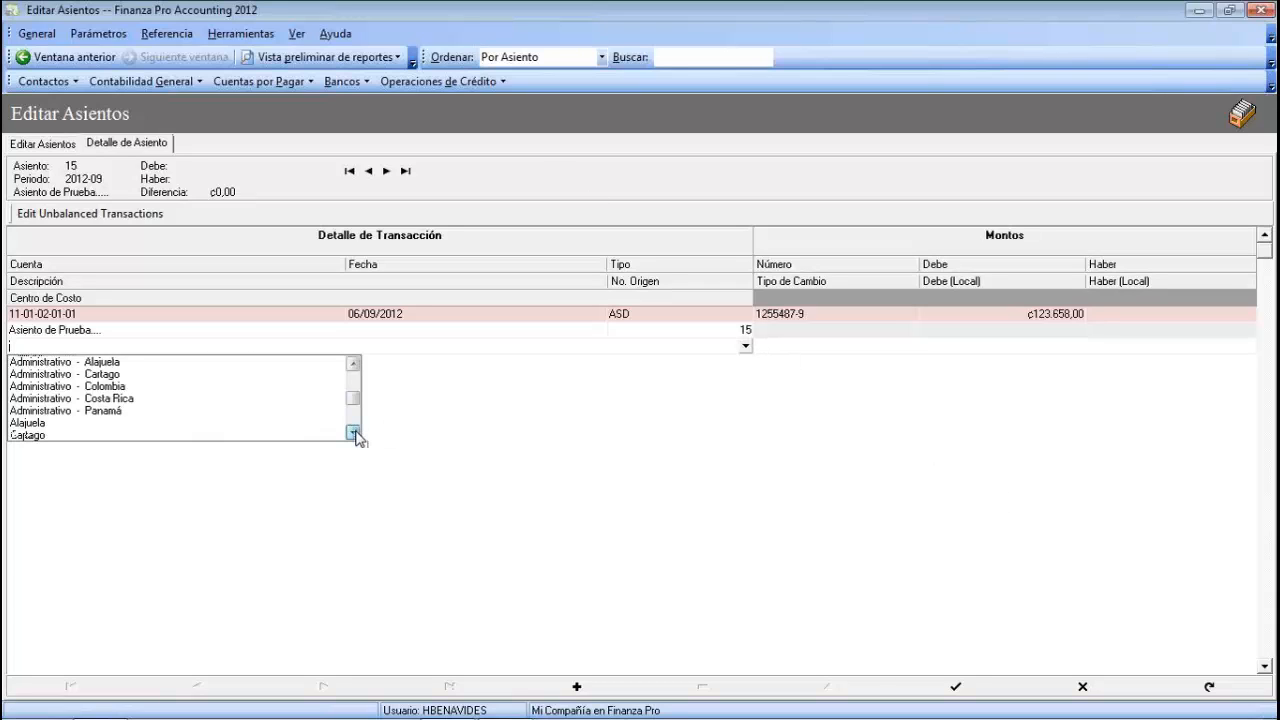
pyautogui.click(354, 432)
pyautogui.click(354, 432)
pyautogui.click(354, 432)
pyautogui.click(354, 432)
pyautogui.click(354, 432)
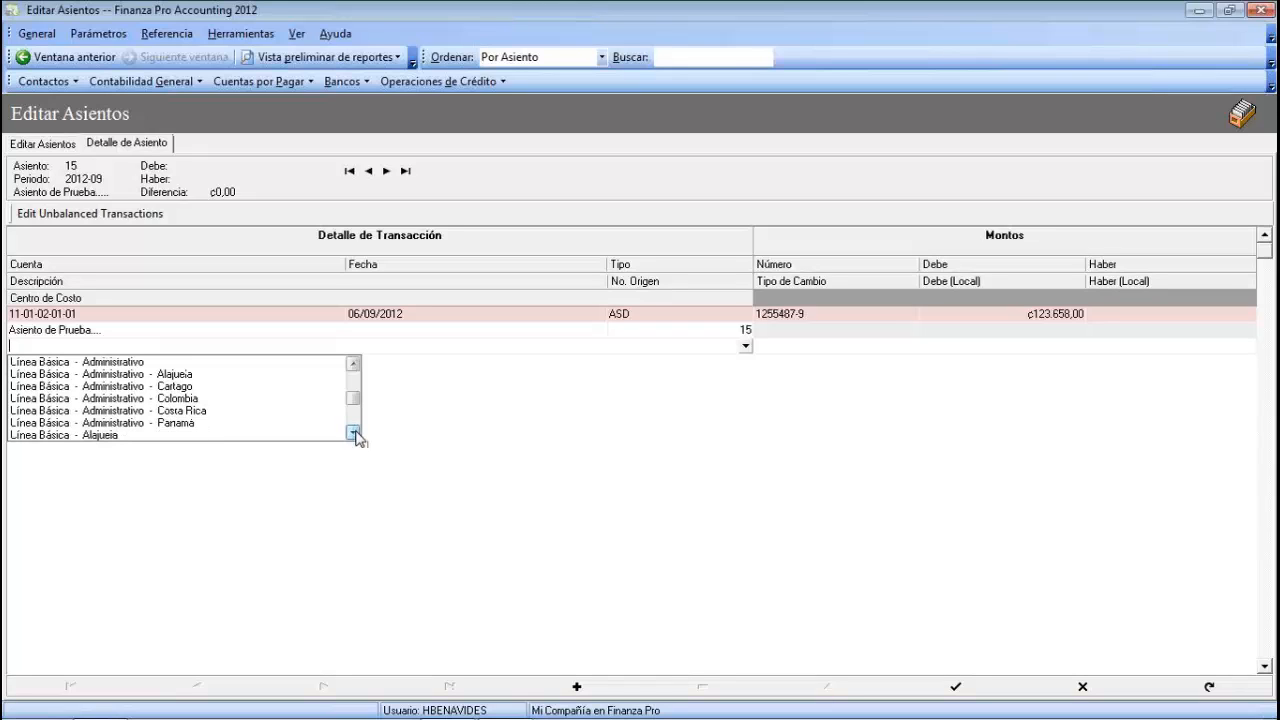
pyautogui.click(120, 399)
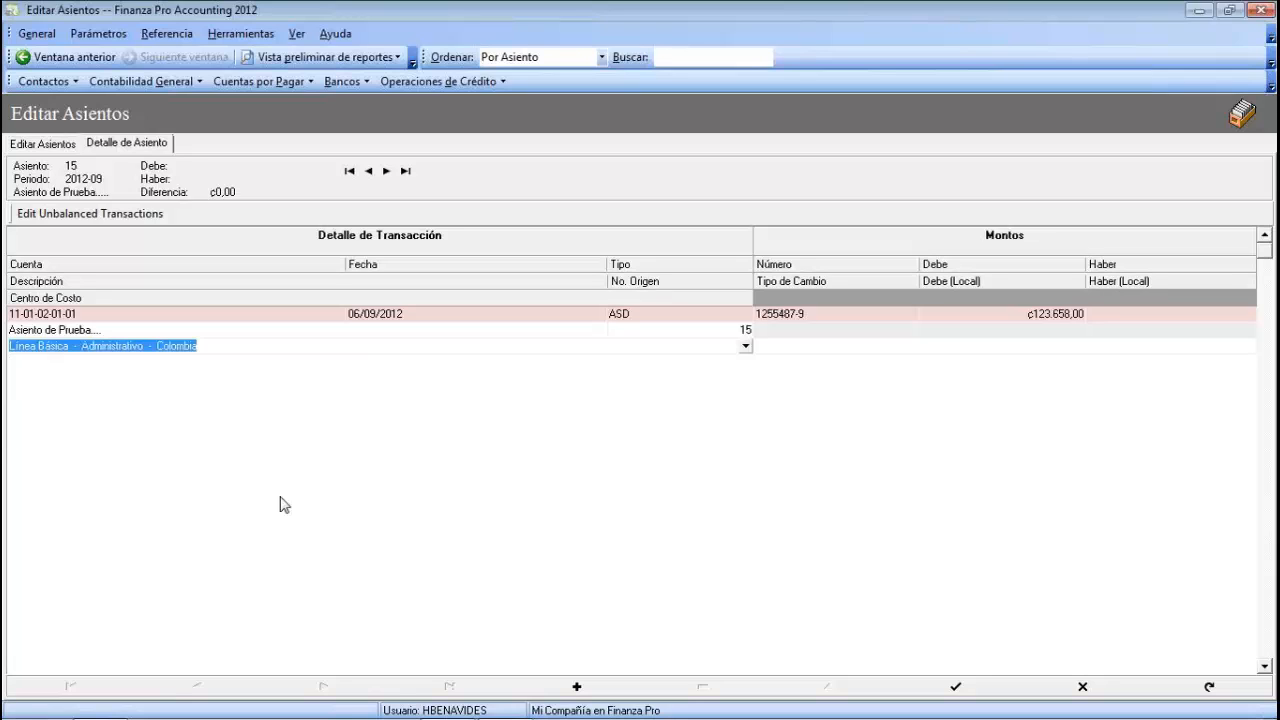
pyautogui.press('Return')
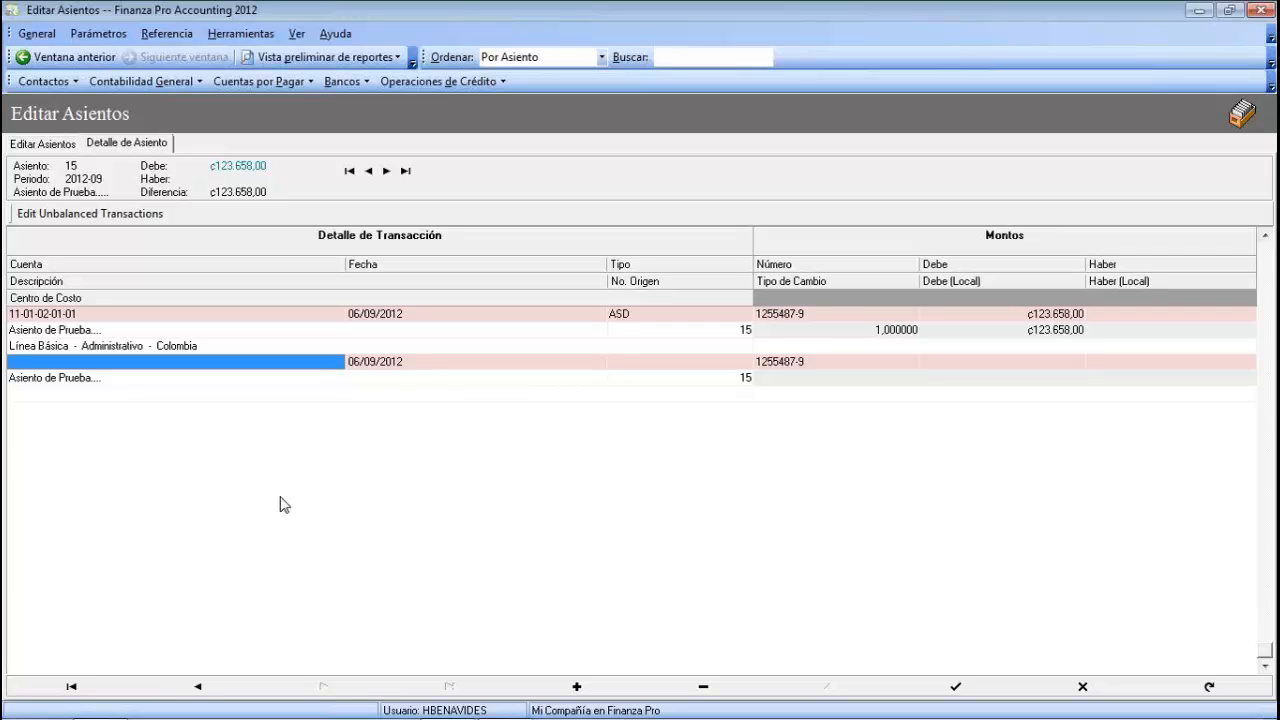
# - Choose account 11-01-03-01 for the entry's second line
pyautogui.click(312, 364)
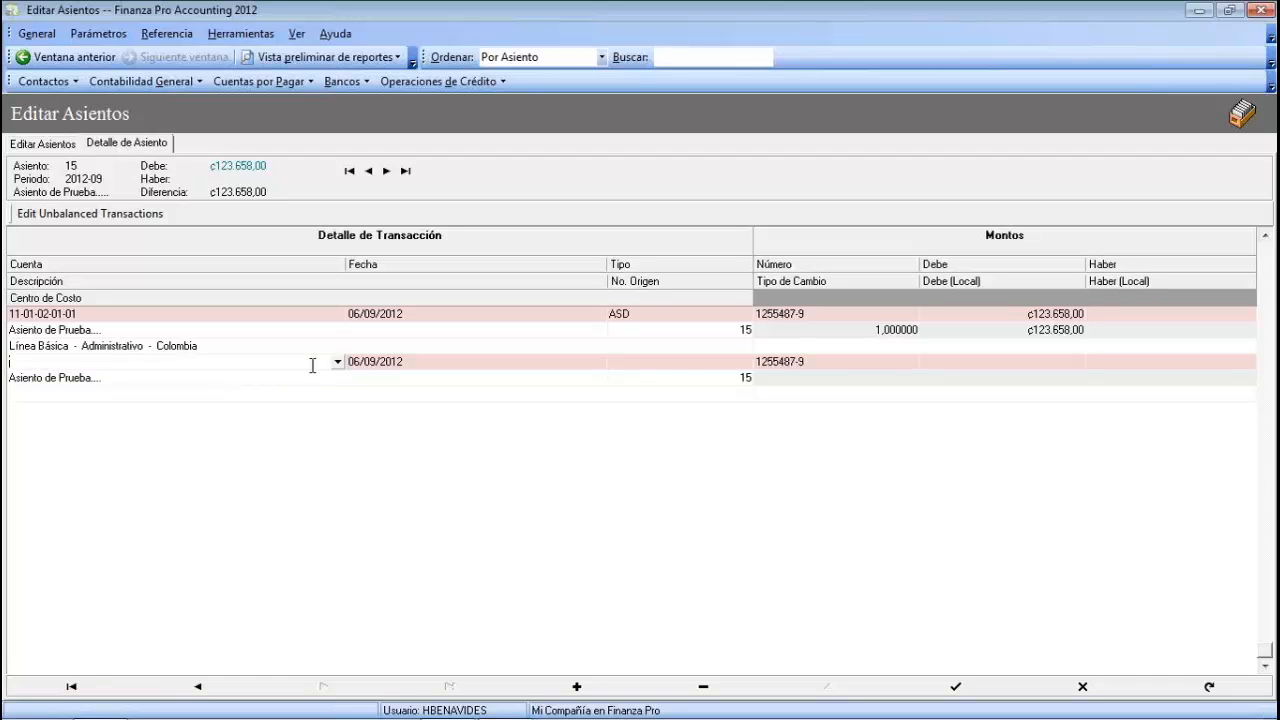
pyautogui.click(337, 361)
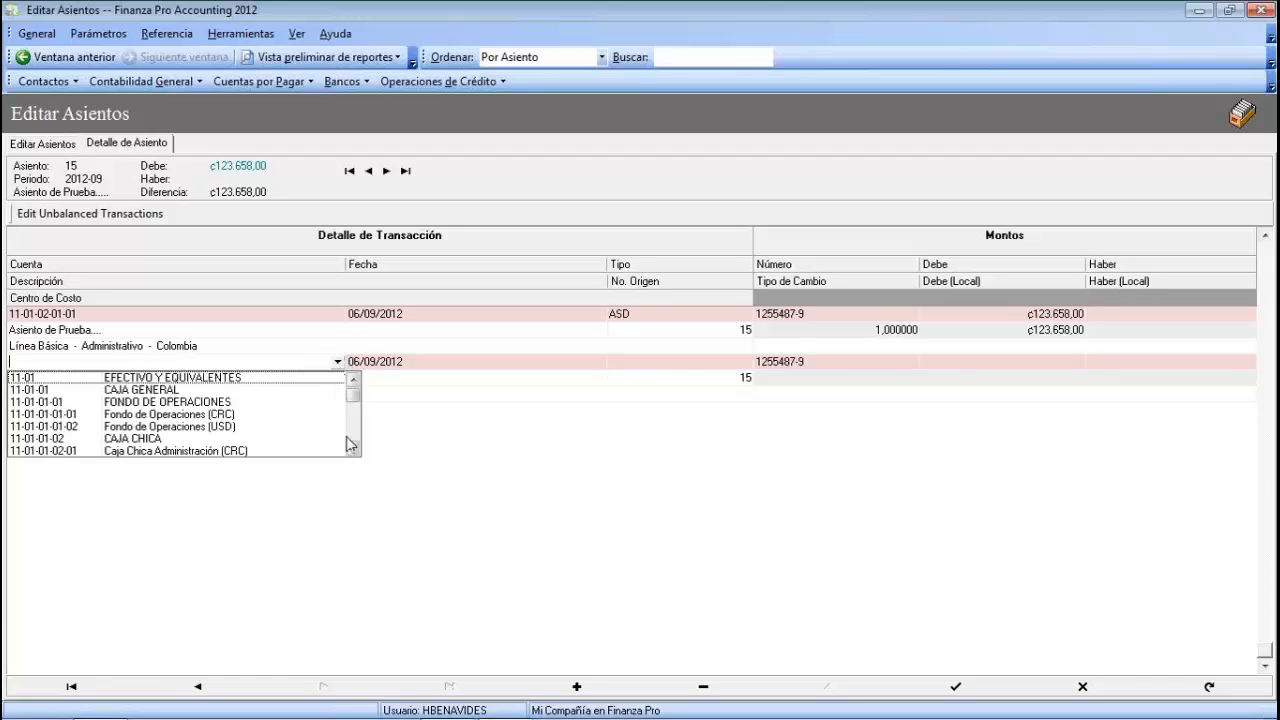
pyautogui.moveTo(352, 450); pyautogui.dragTo(352, 449)
pyautogui.click(222, 414)
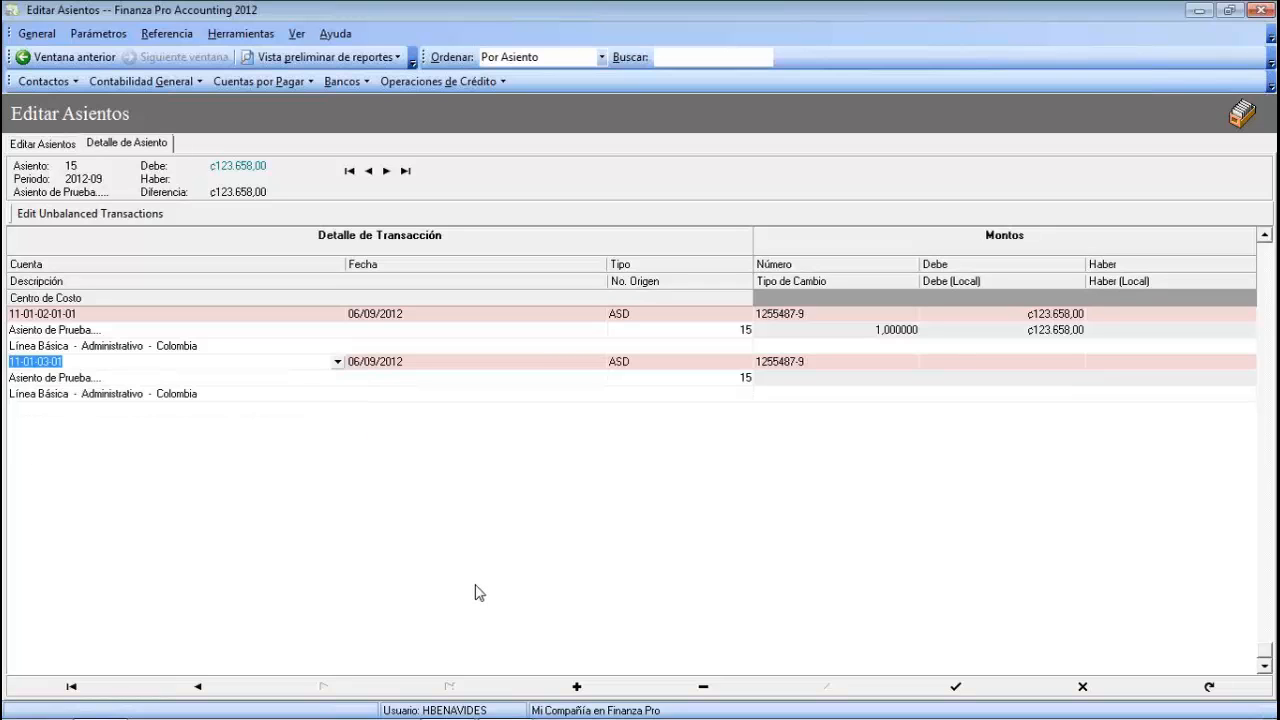
pyautogui.press('Tab')
pyautogui.press('Tab')
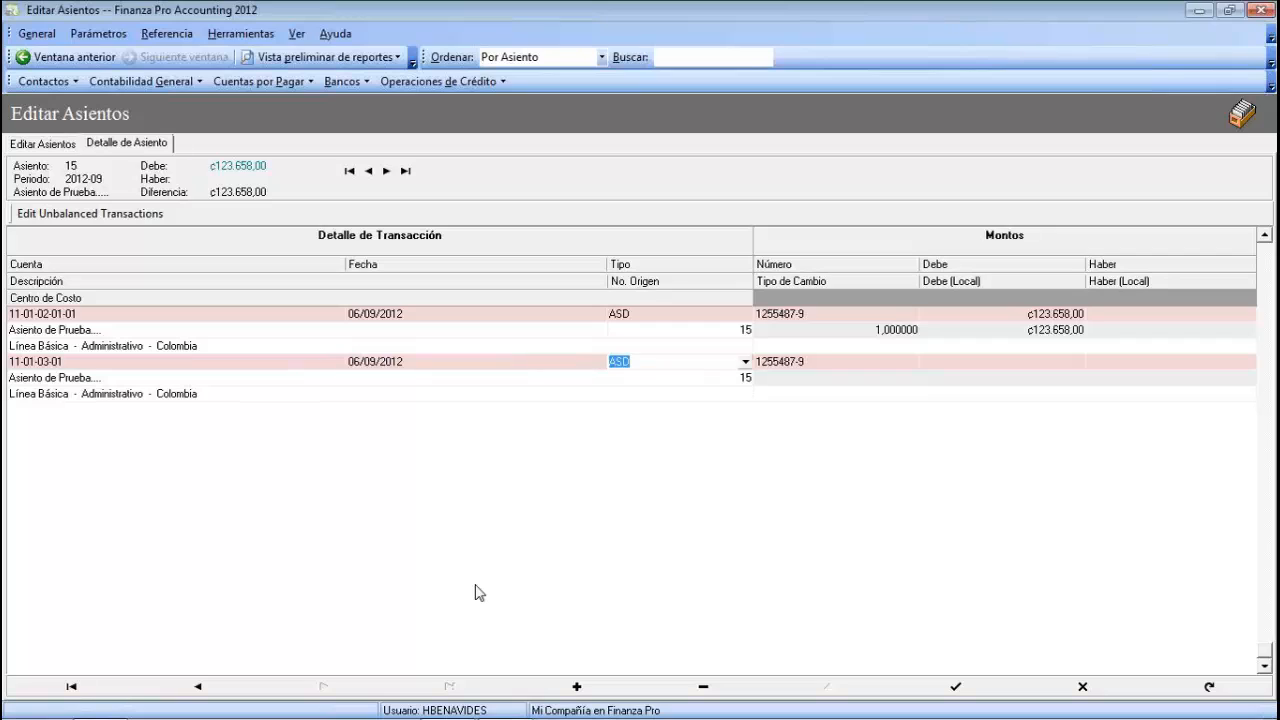
pyautogui.press('Tab')
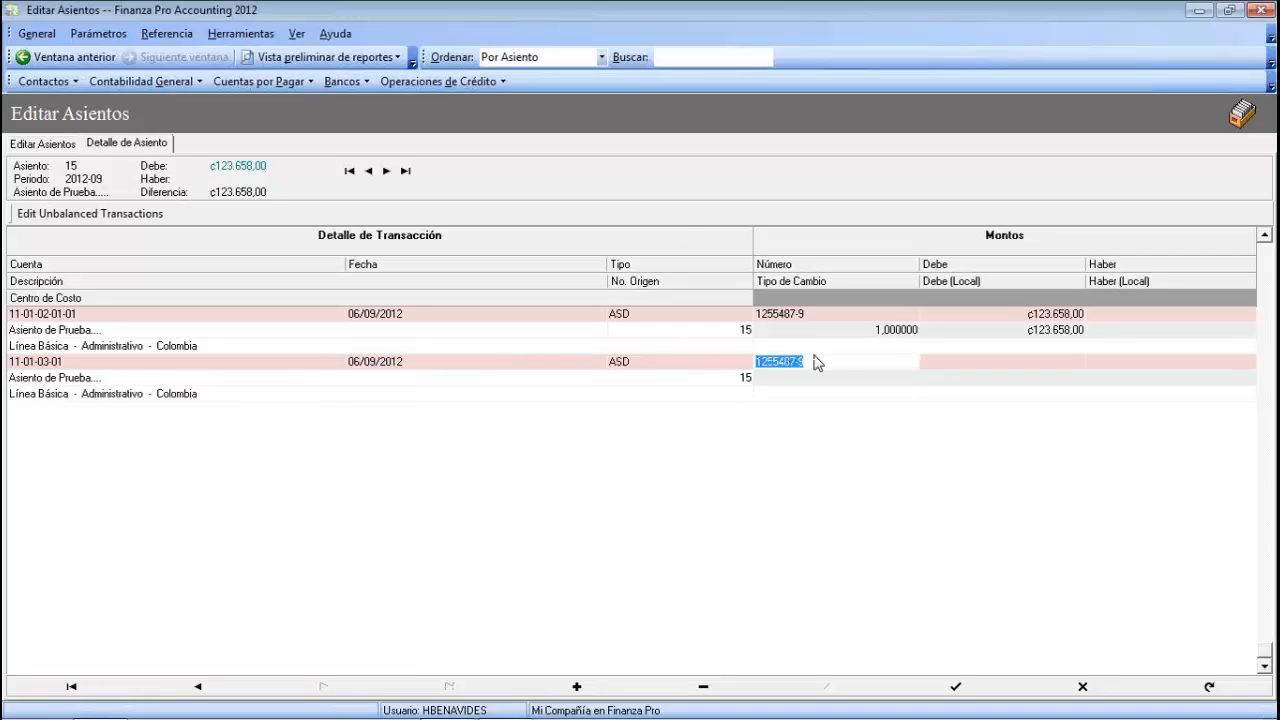
# - Credit ₡458.750,00 on the second line with cost centre Colombia and commit it
pyautogui.moveTo(812, 361); pyautogui.dragTo(757, 360)
pyautogui.press('Tab')
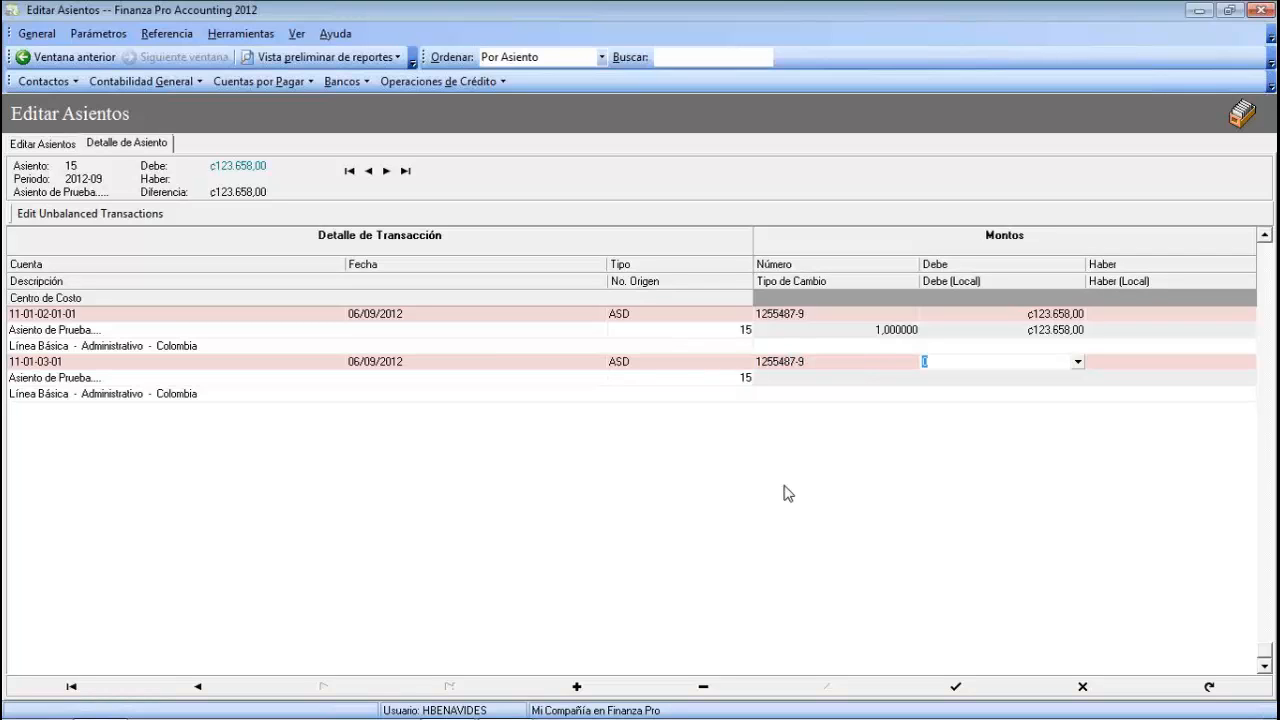
pyautogui.press('Tab')
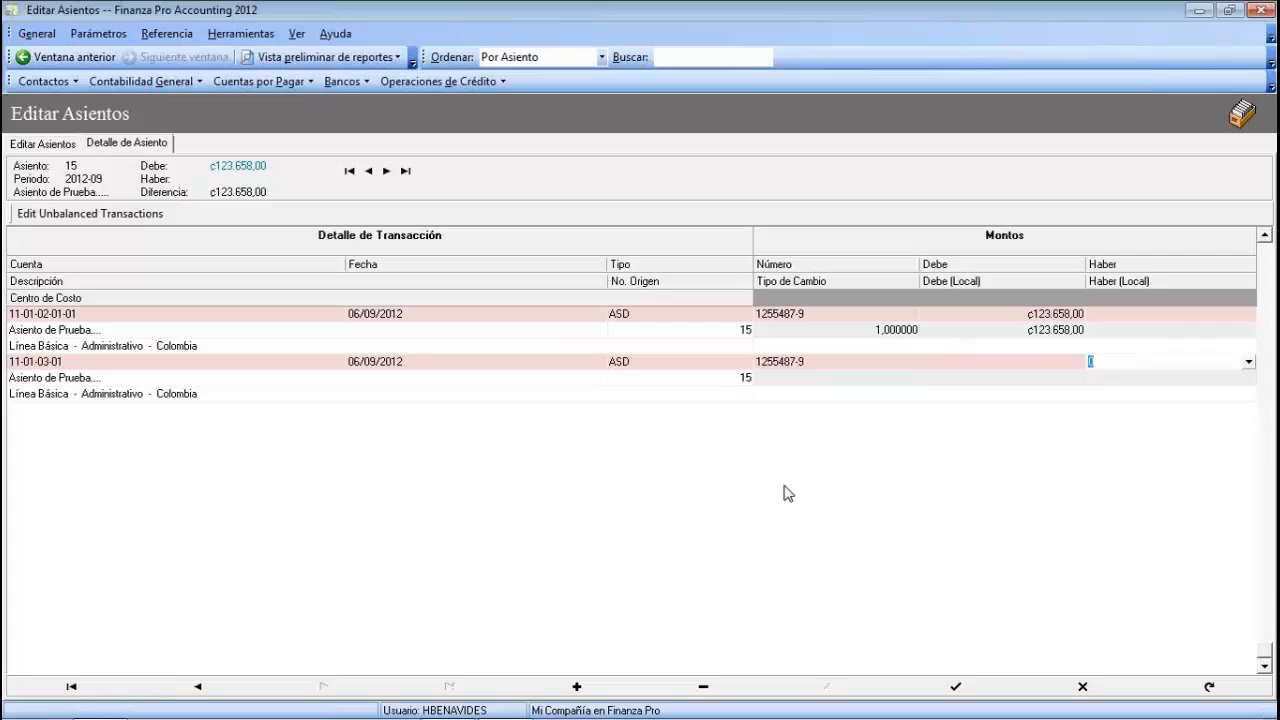
pyautogui.write('458750')
pyautogui.press('Tab')
pyautogui.press('Tab')
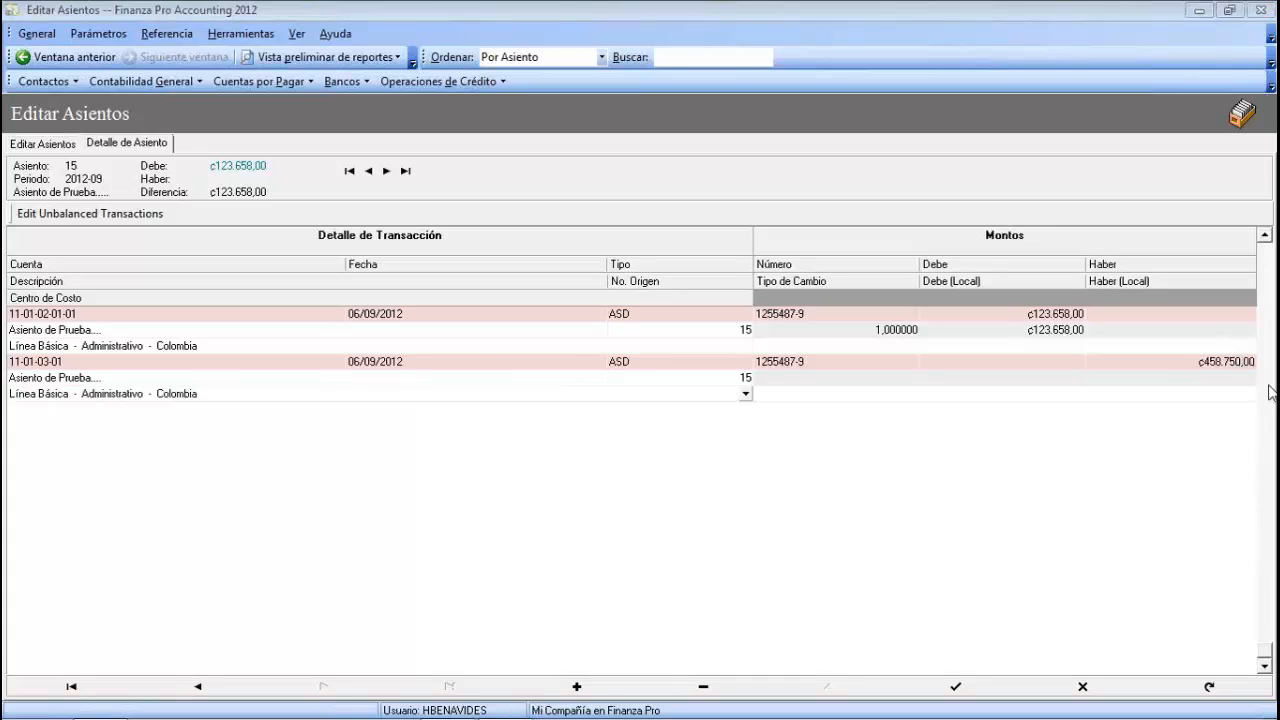
pyautogui.click(75, 382)
pyautogui.click(84, 394)
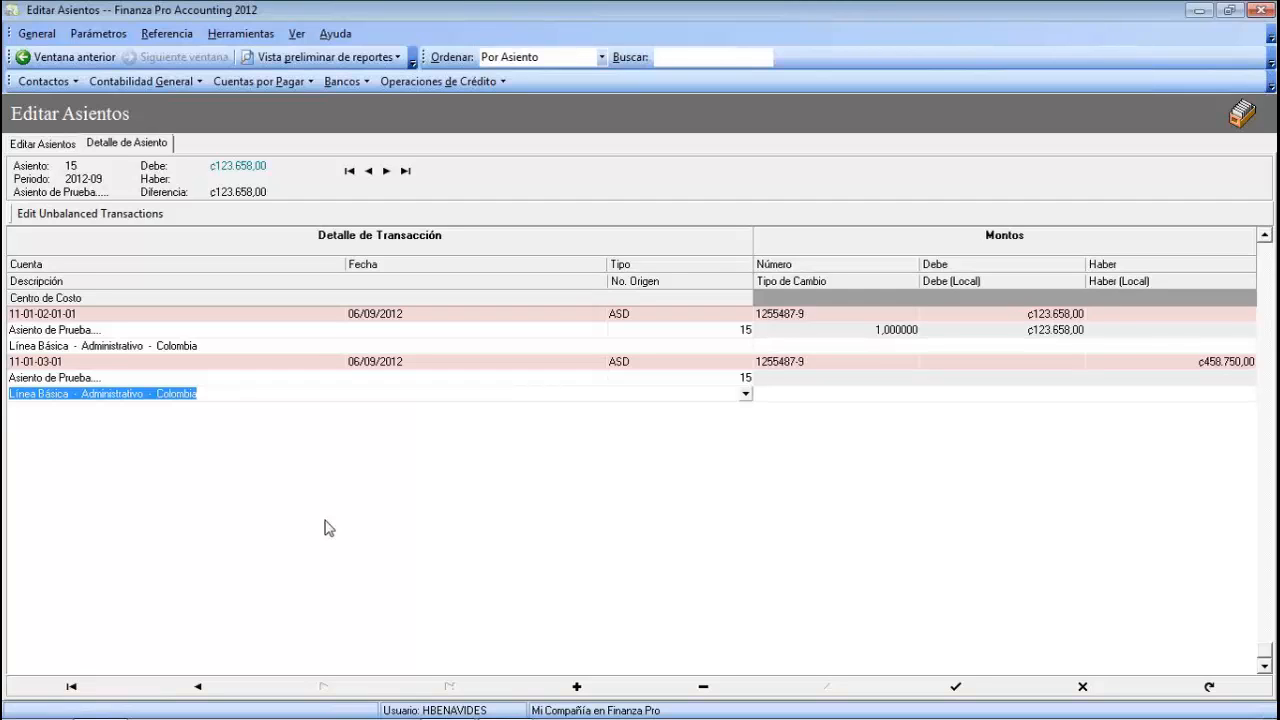
pyautogui.press('Return')
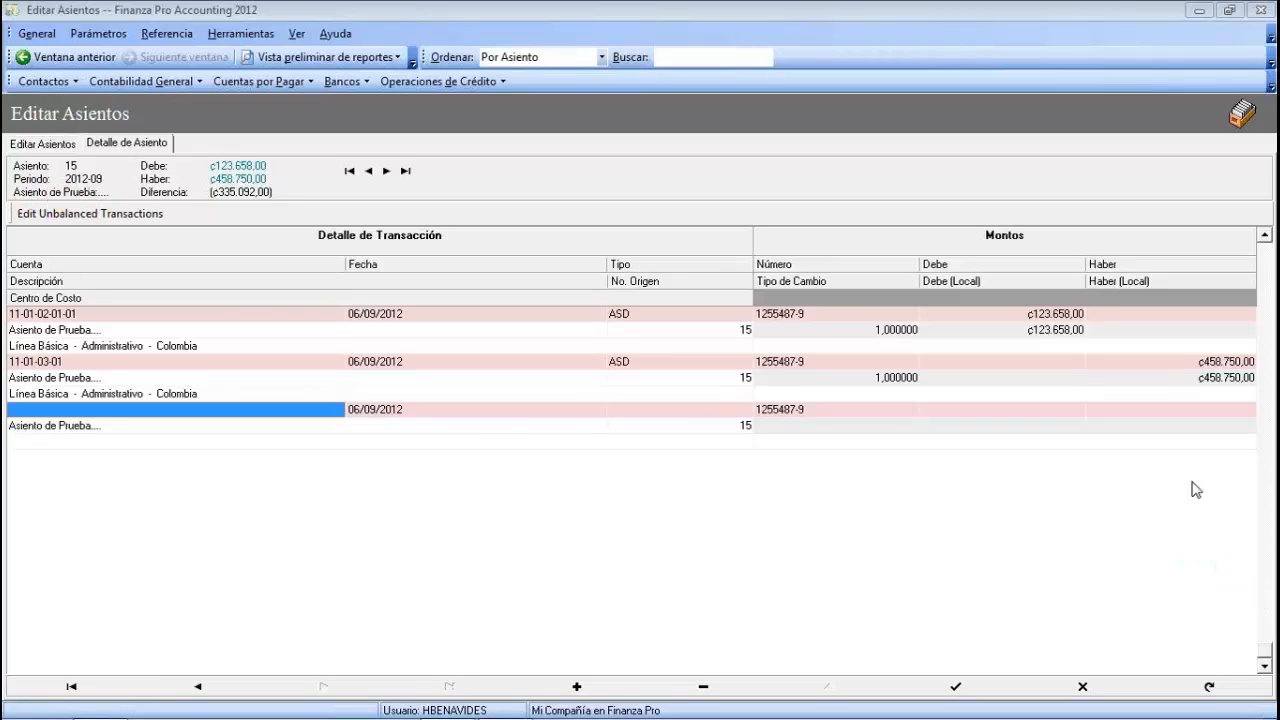
pyautogui.click(316, 409)
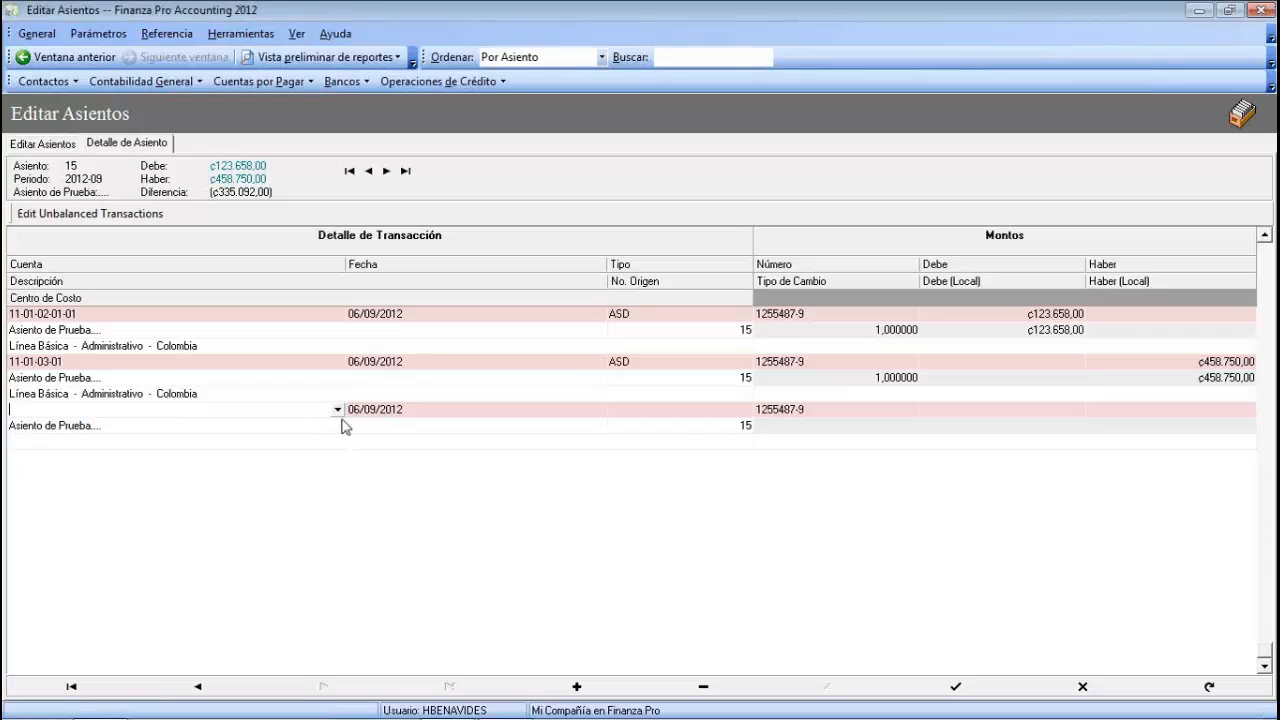
pyautogui.click(339, 410)
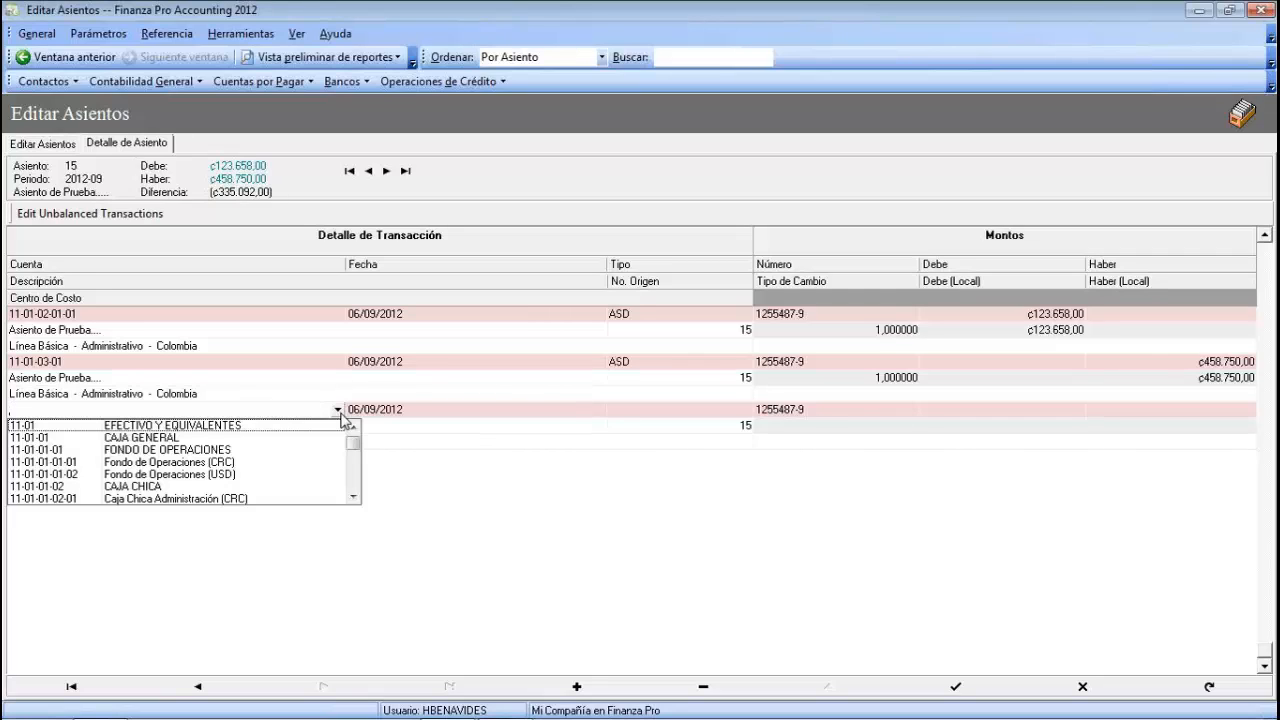
pyautogui.click(223, 462)
pyautogui.press('Tab')
pyautogui.press('Tab')
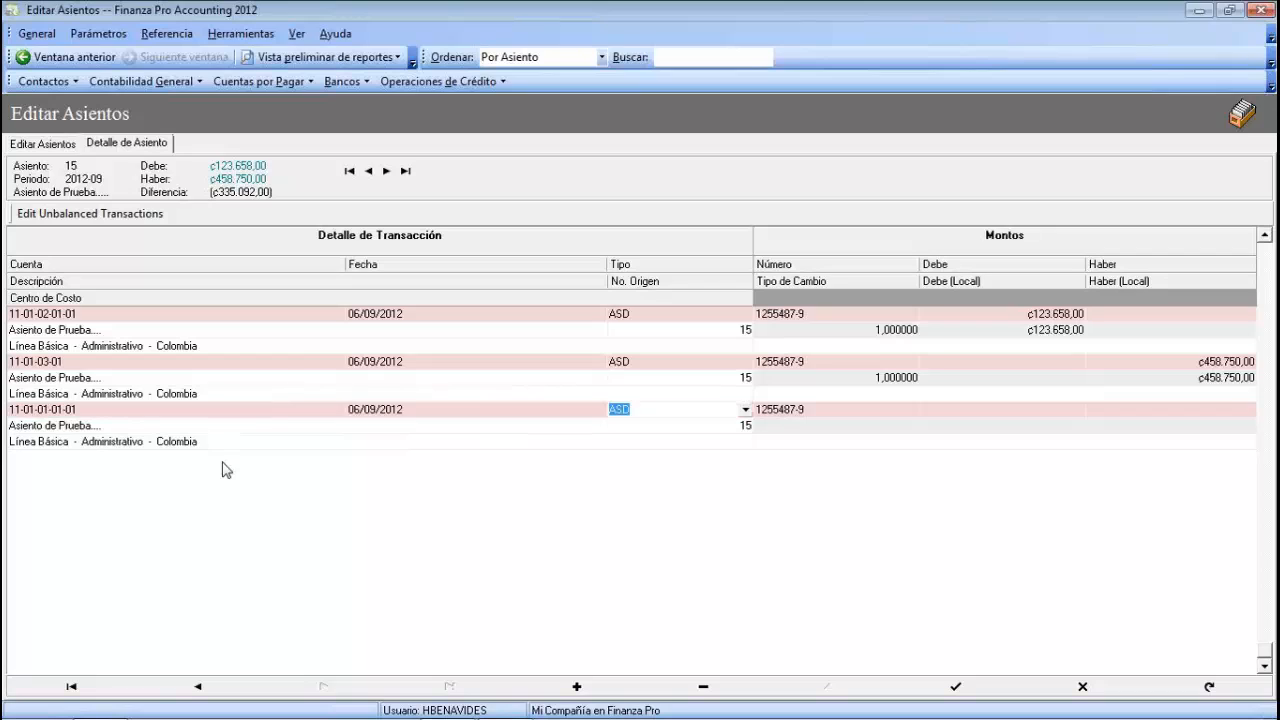
pyautogui.press('Tab')
pyautogui.press('Tab')
pyautogui.press('Tab')
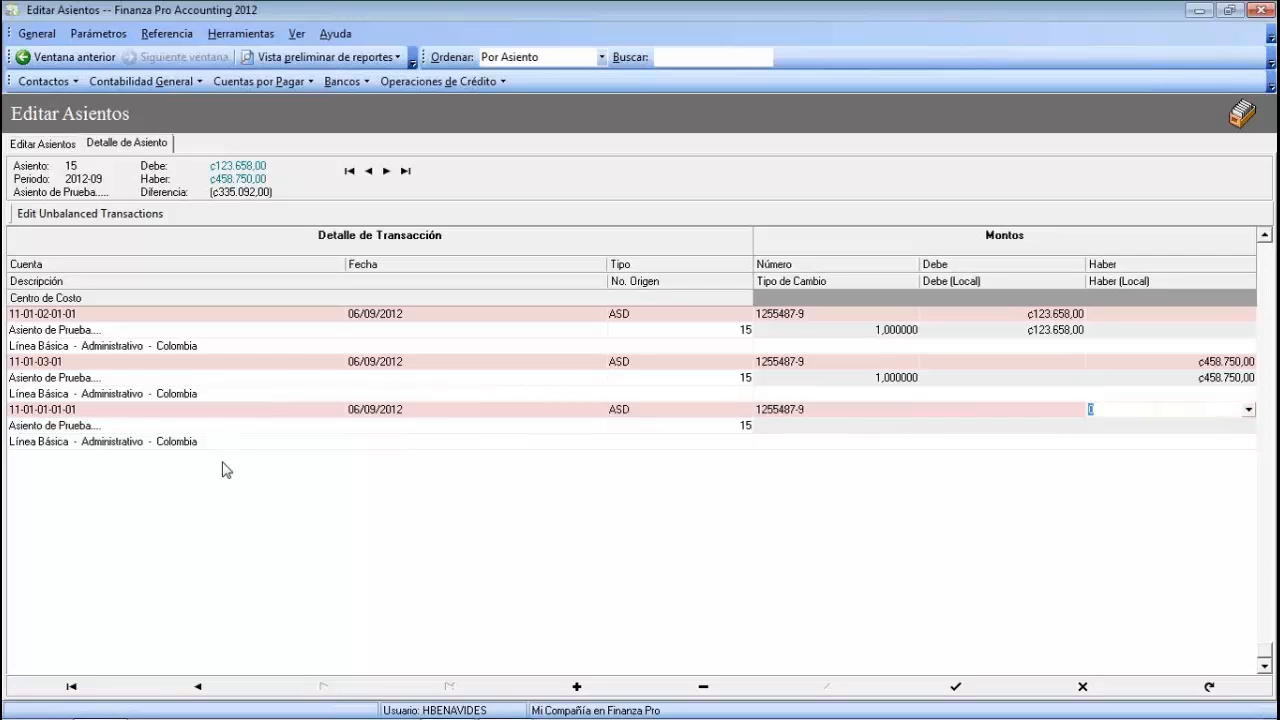
pyautogui.write('335.092')
pyautogui.press('Tab')
pyautogui.press('Tab')
pyautogui.press('Tab')
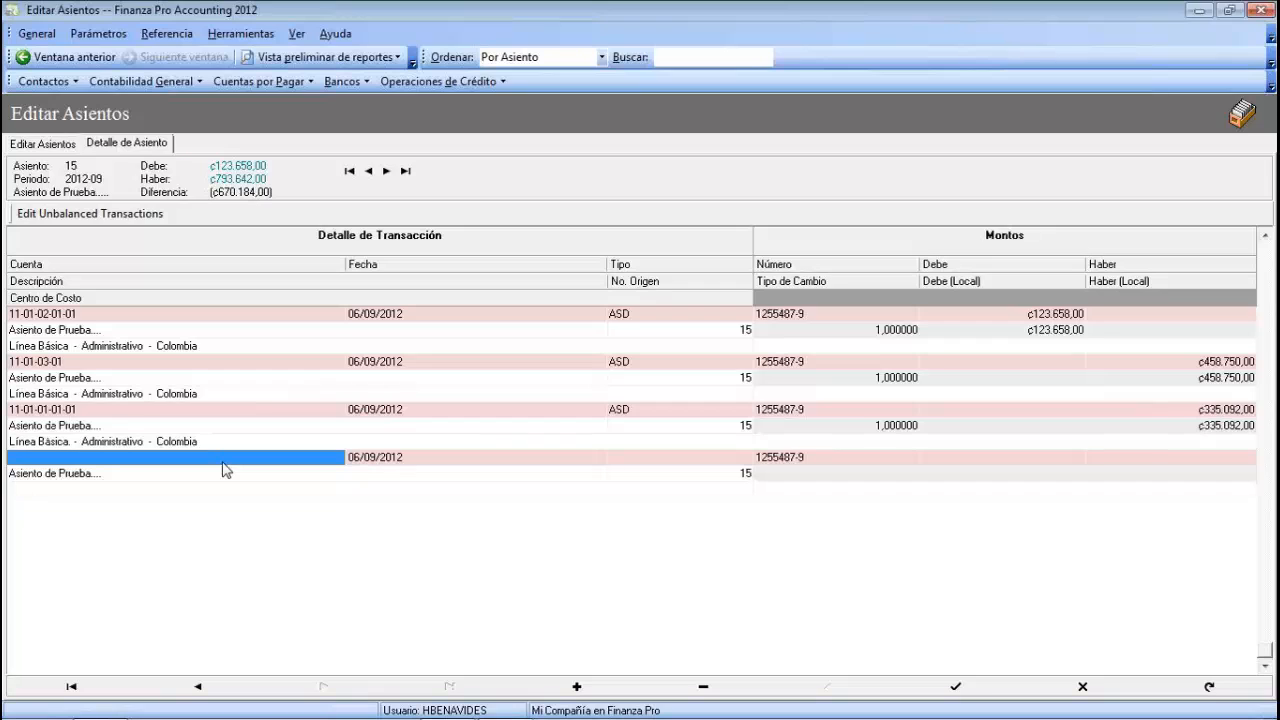
pyautogui.click(300, 457)
pyautogui.click(338, 457)
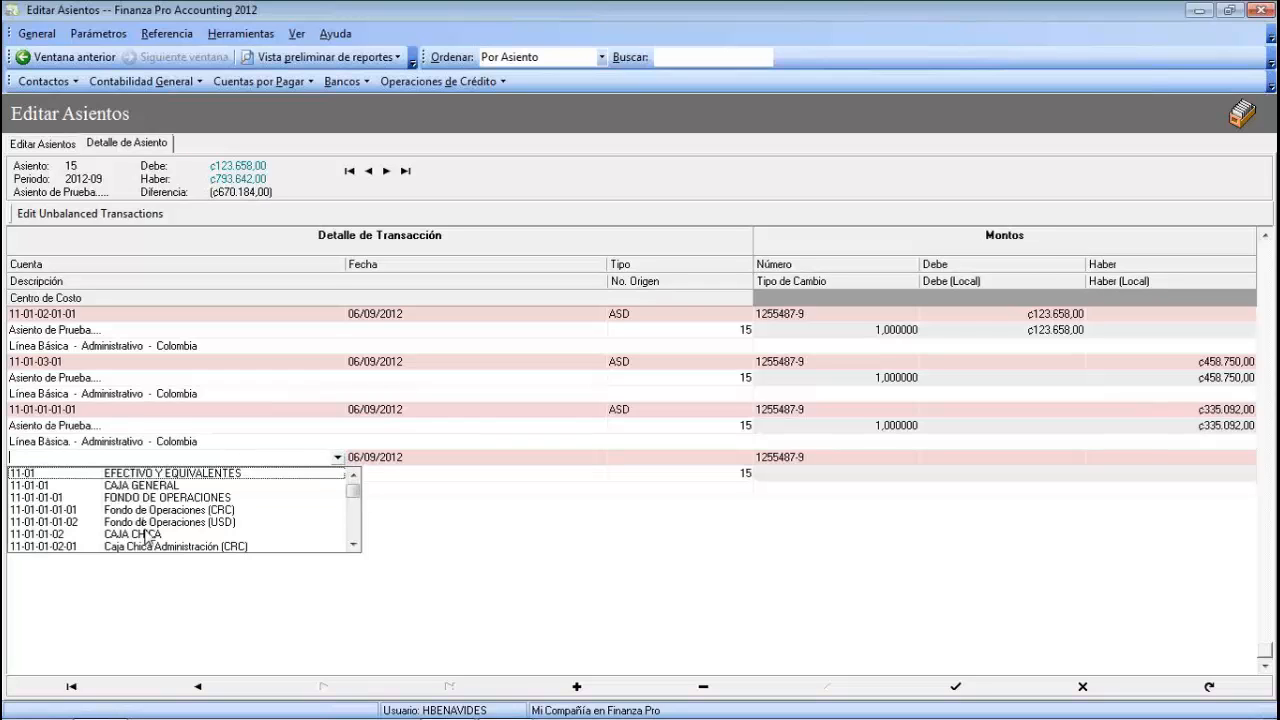
pyautogui.click(178, 510)
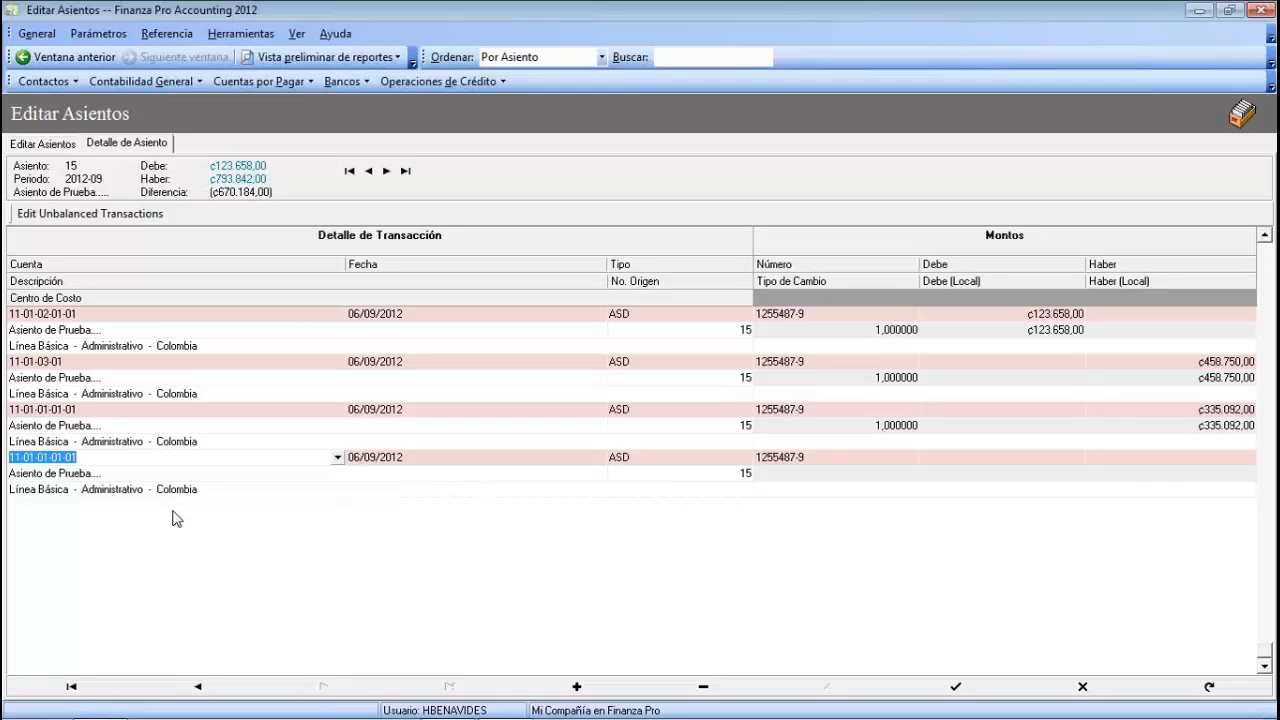
pyautogui.press('Tab')
pyautogui.press('Tab')
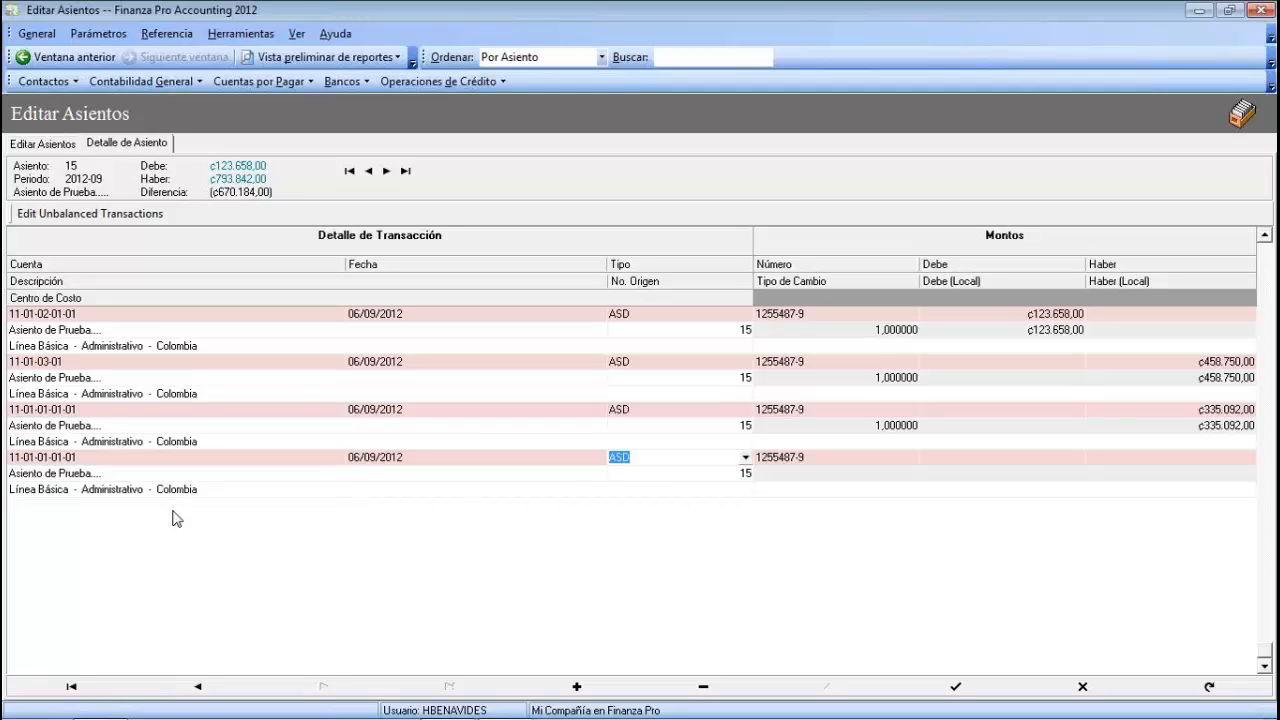
pyautogui.press('Tab')
pyautogui.press('Tab')
pyautogui.write('6')
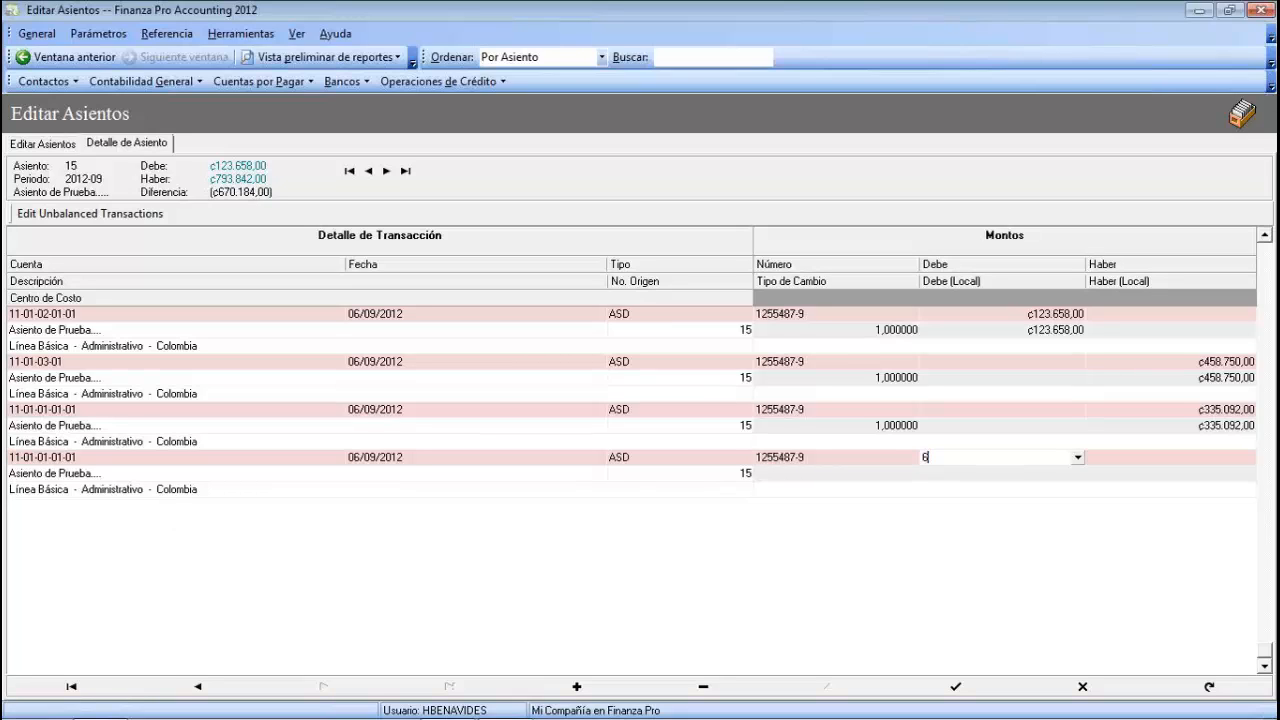
pyautogui.write('70.184')
pyautogui.press('Tab')
pyautogui.press('Tab')
pyautogui.press('Tab')
pyautogui.press('Tab')
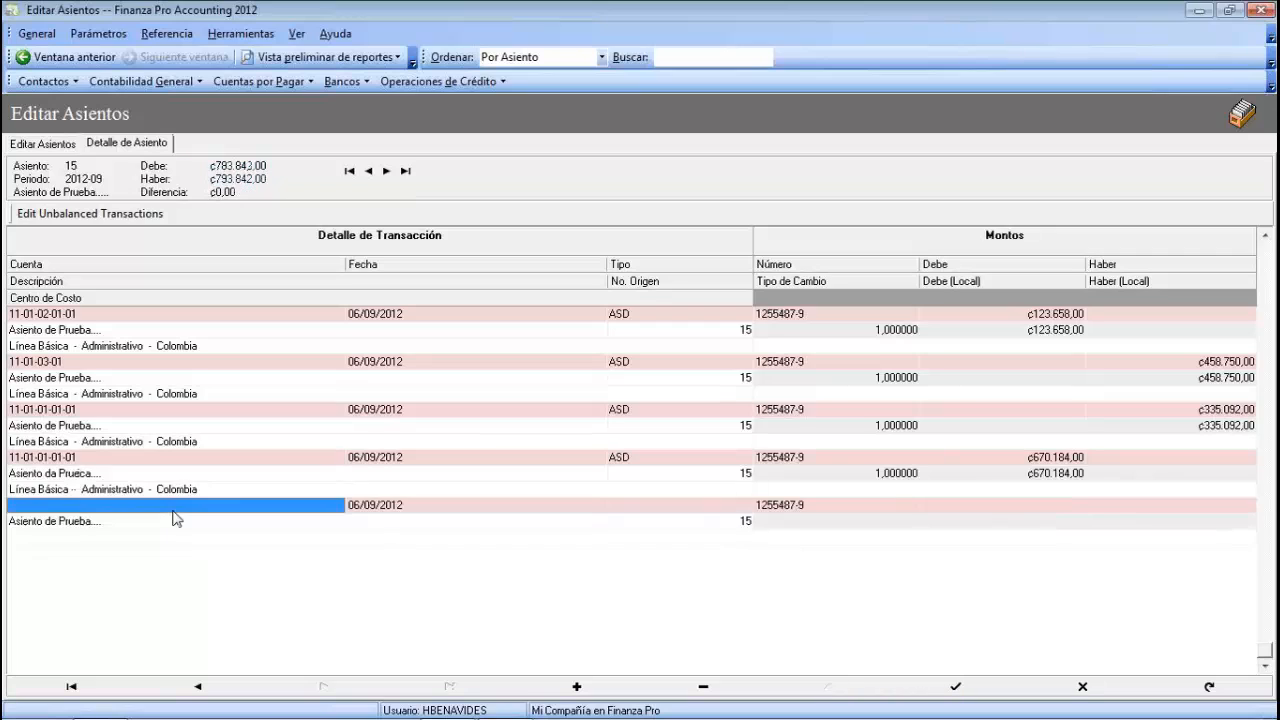
# - Drop the empty trailing row and go back to the Editar Asientos list showing entry 15 at ₡793.842,00
pyautogui.press('Escape')
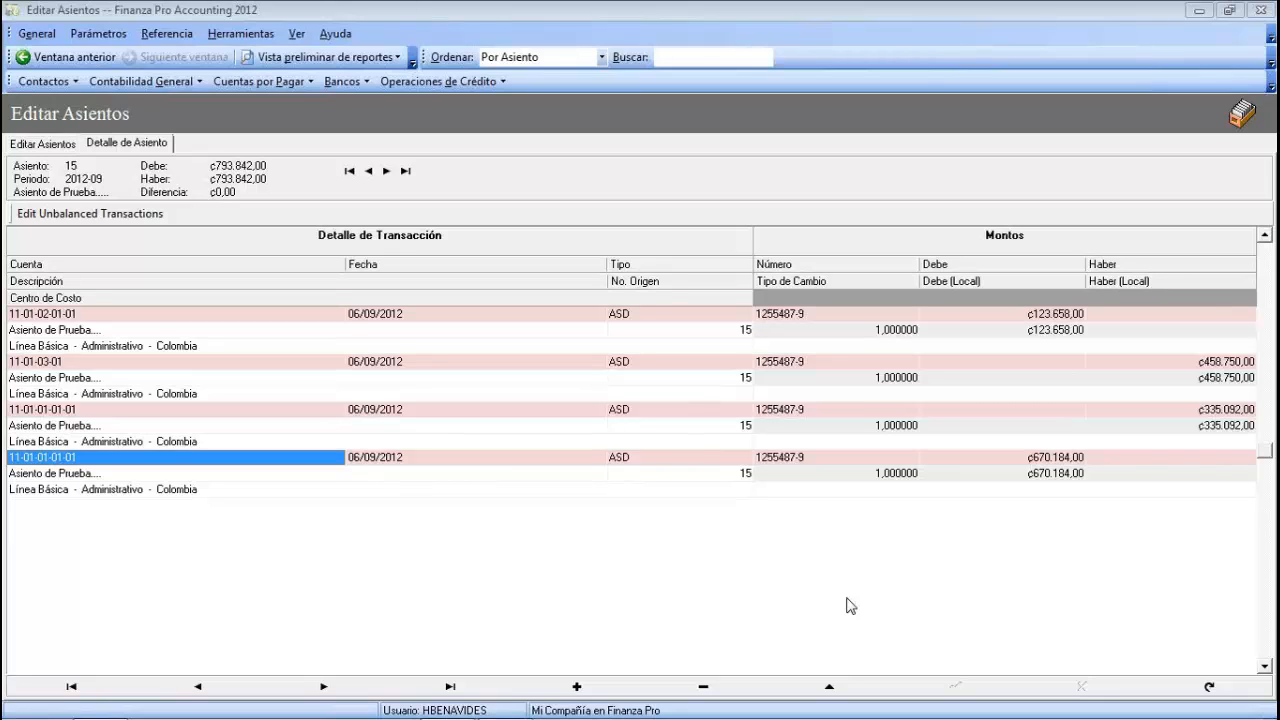
pyautogui.click(43, 144)
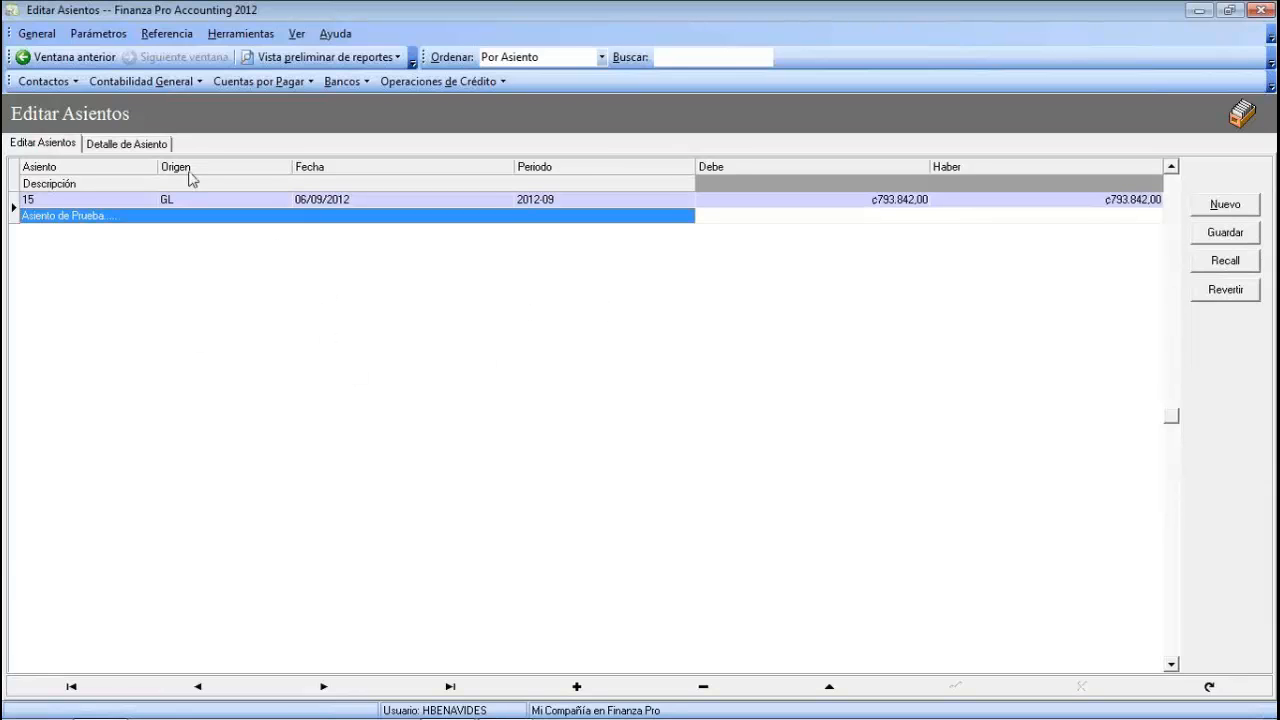
# - Choose Aplicar Asientos de Contabilidad from the Contabilidad General menu
pyautogui.click(236, 38)
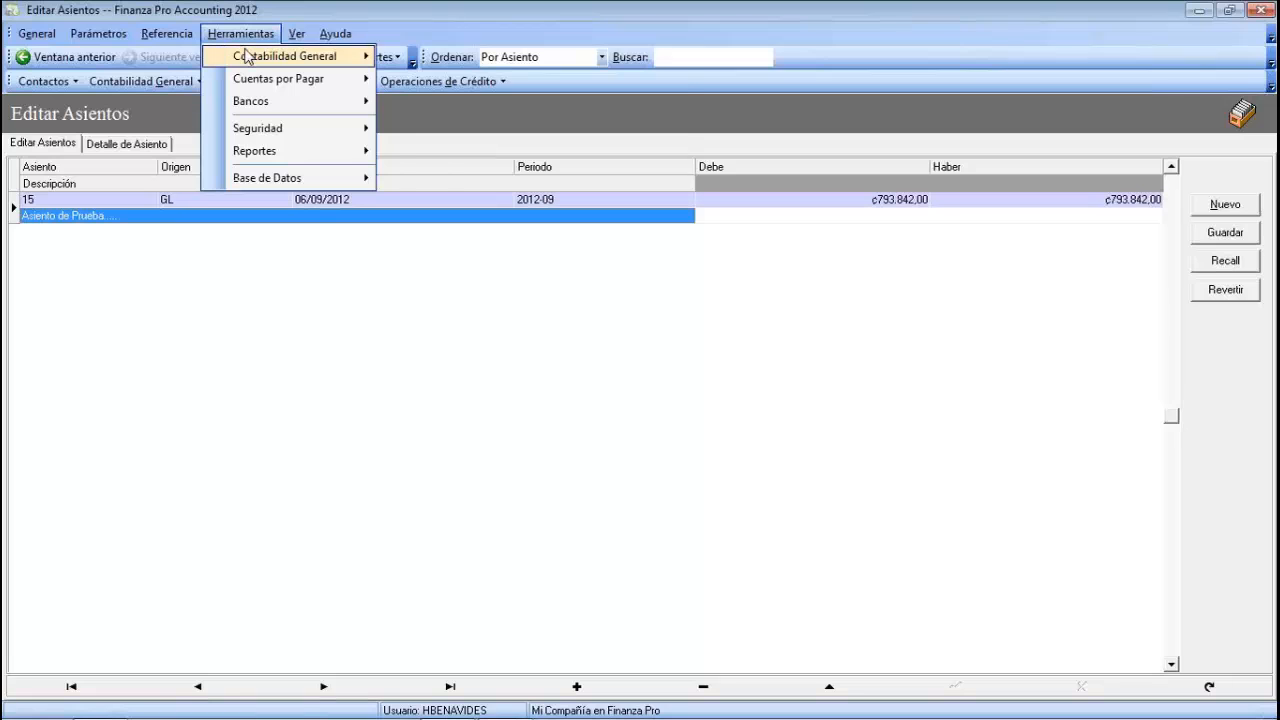
pyautogui.moveTo(242, 53)
pyautogui.click(158, 313)
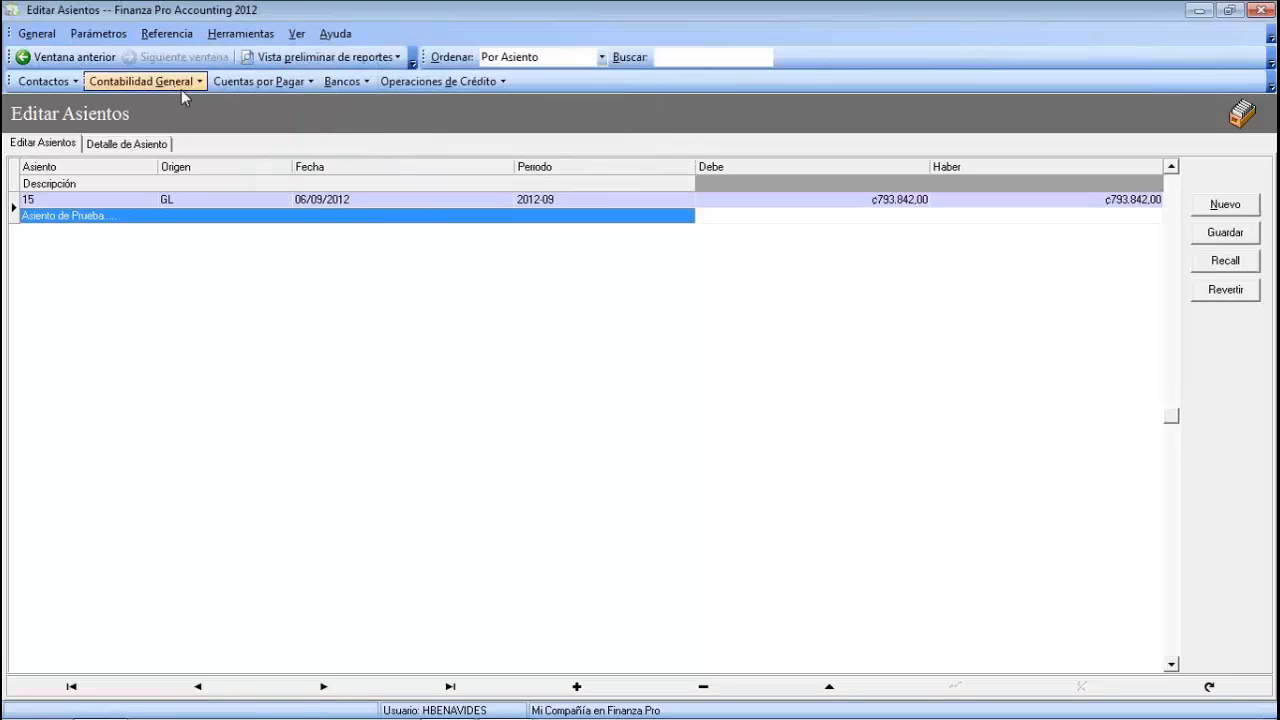
pyautogui.click(177, 84)
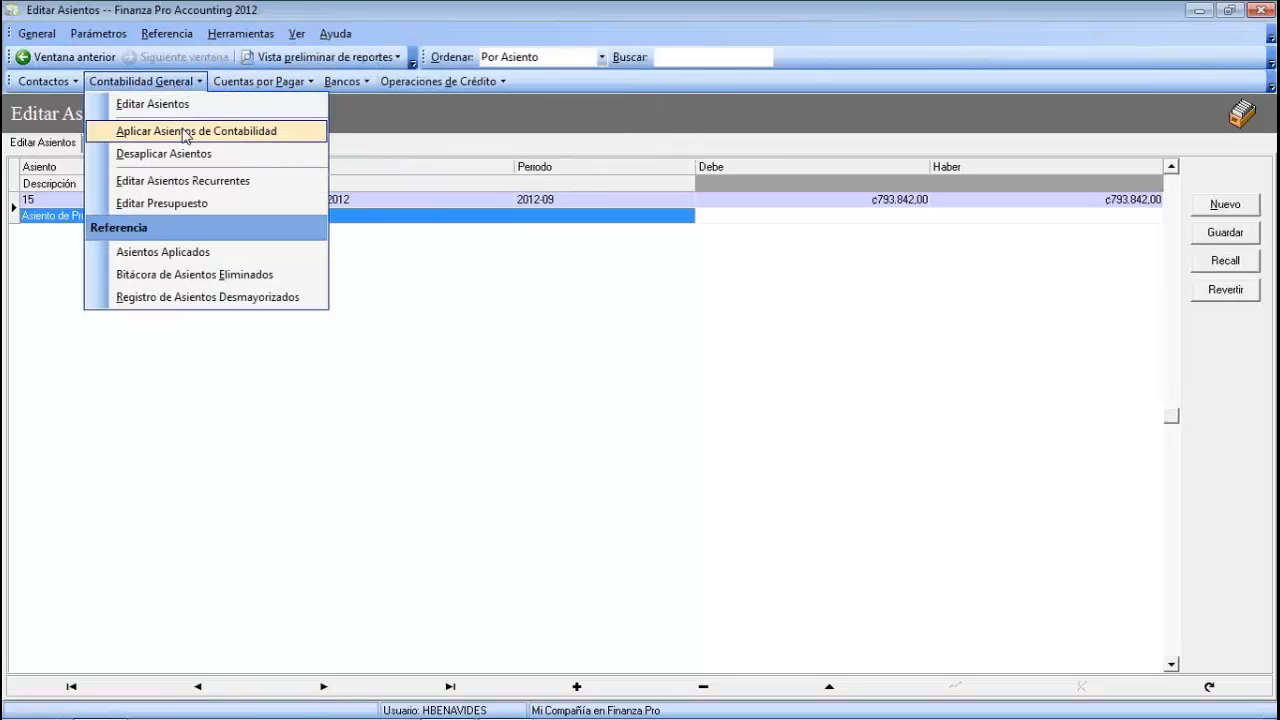
pyautogui.click(148, 131)
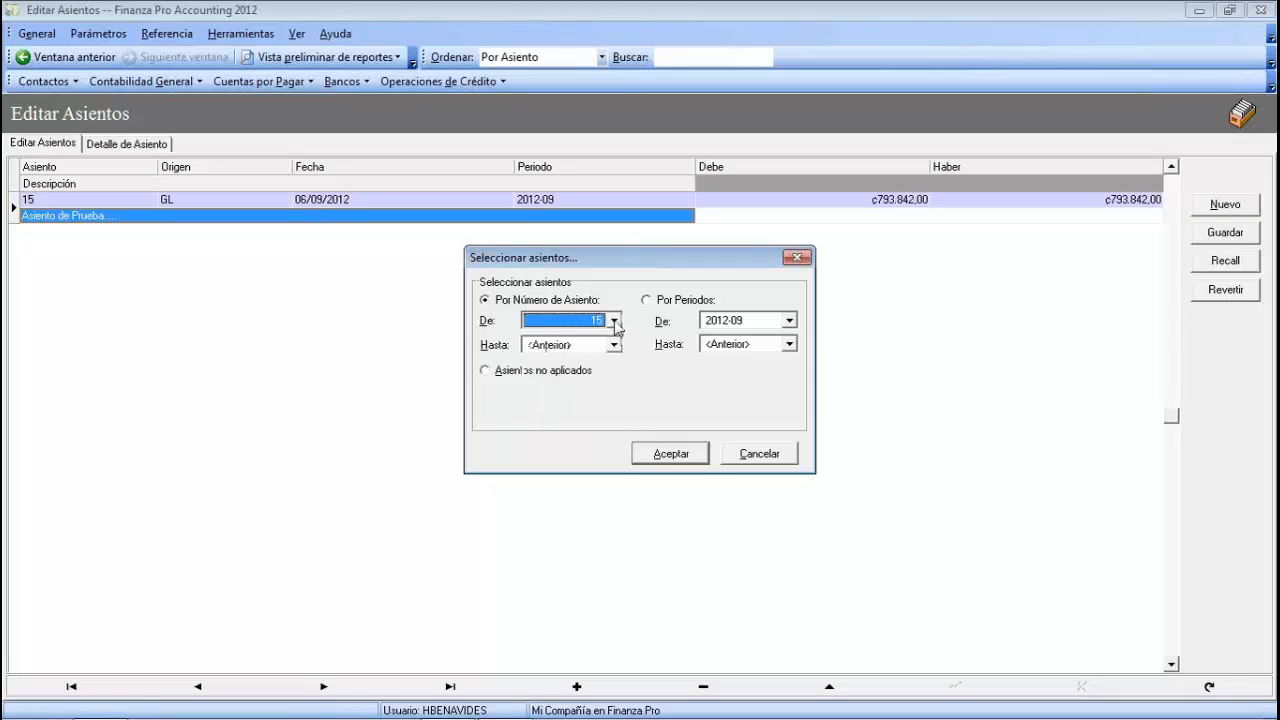
# - Post entries from De 15 to Hasta <Anterior> and acknowledge the success message
pyautogui.click(611, 346)
pyautogui.click(611, 346)
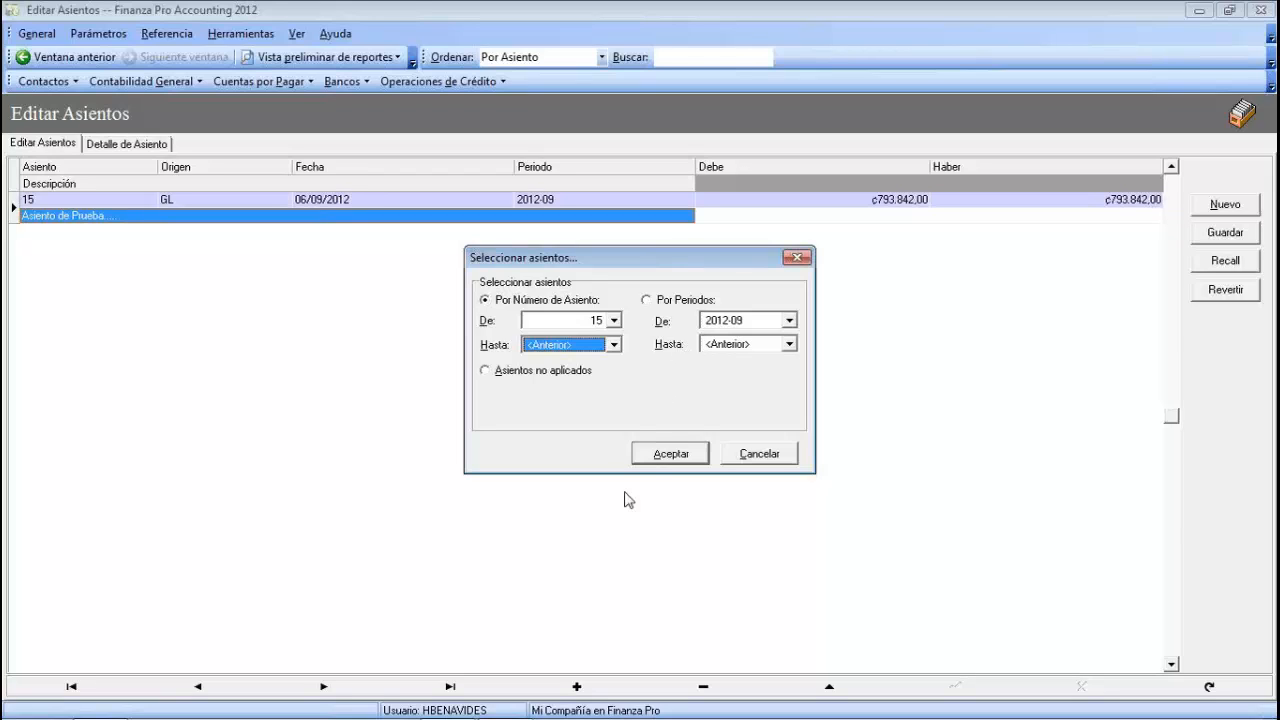
pyautogui.click(652, 462)
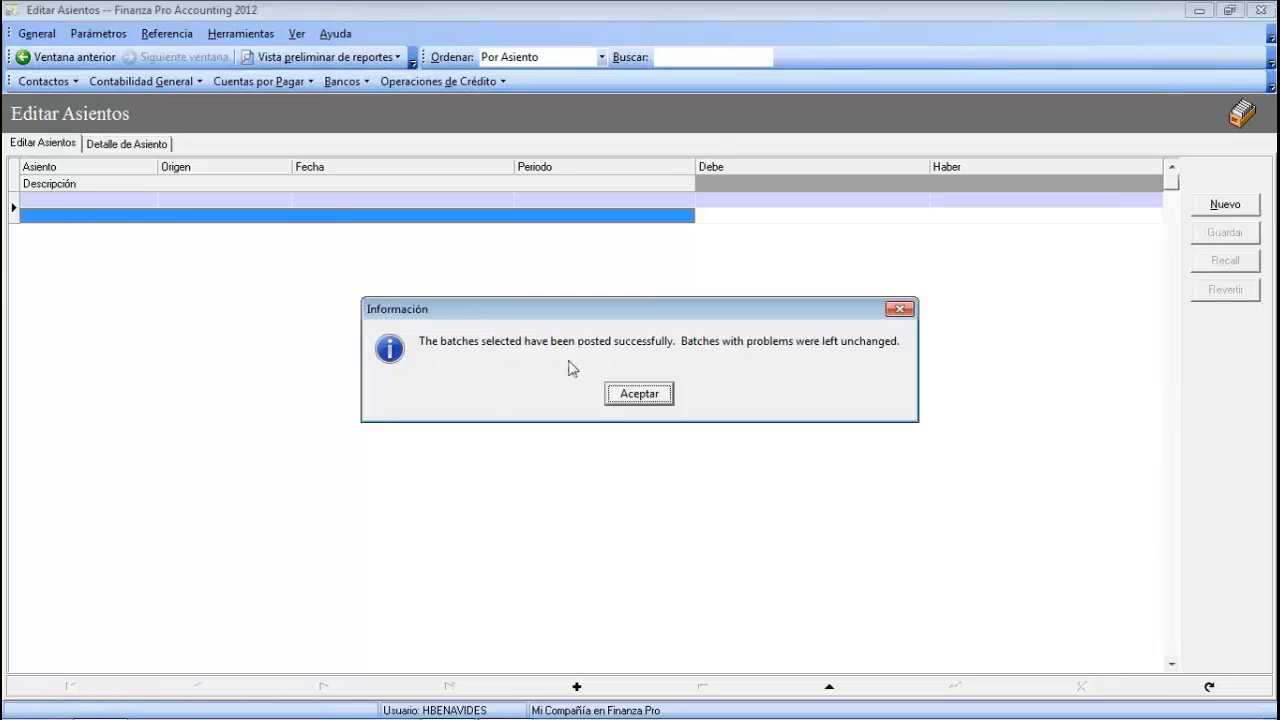
pyautogui.click(649, 398)
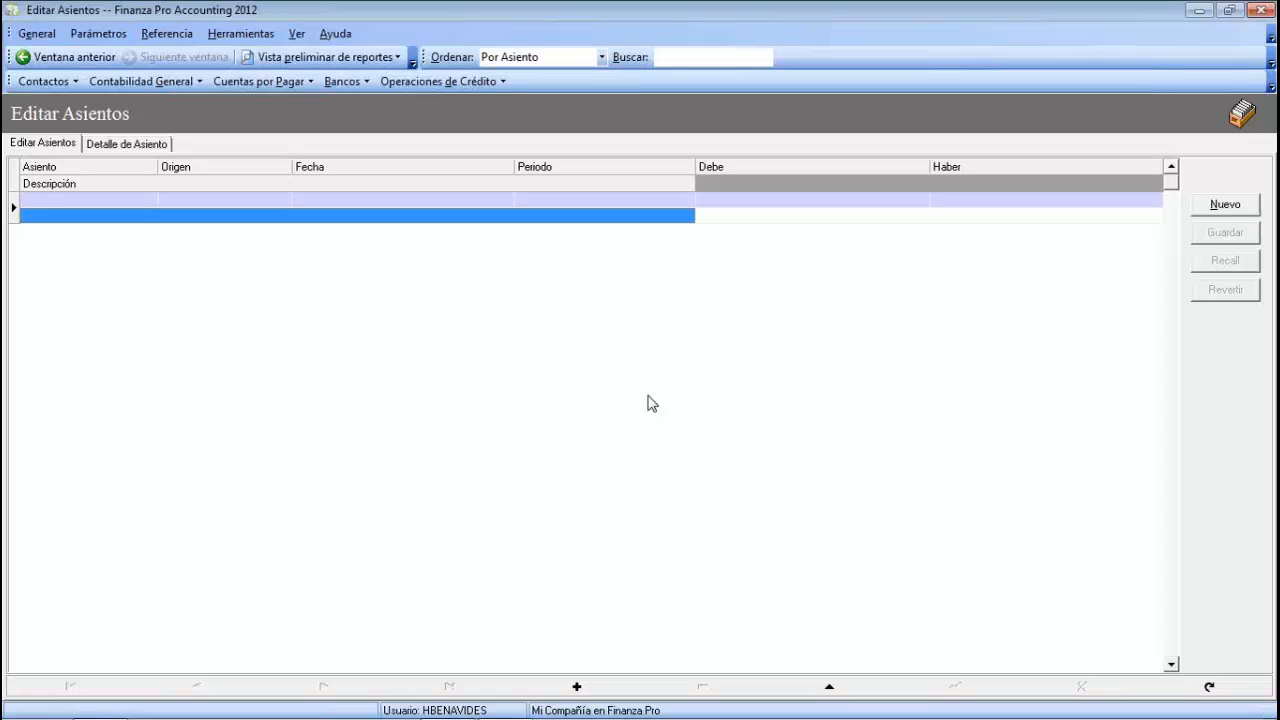
# - Preview the Contabilidad General Libro de Diario report, starting from entry 15
pyautogui.click(380, 60)
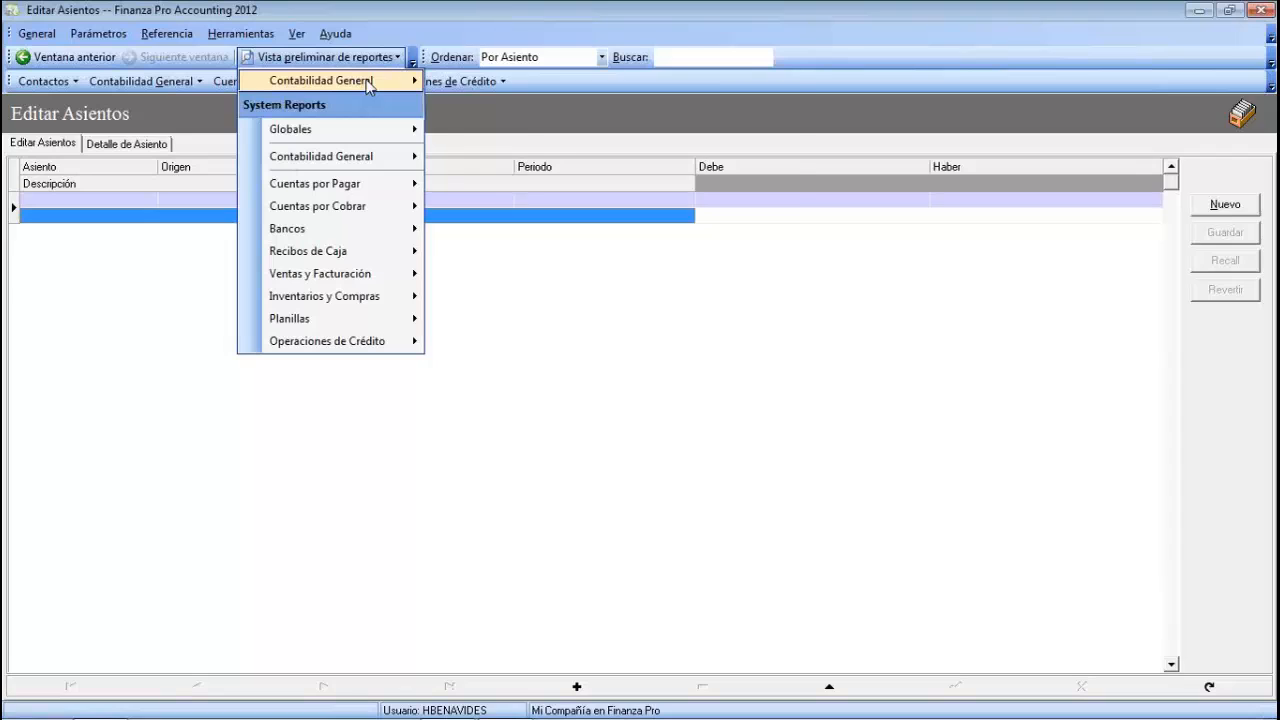
pyautogui.click(369, 87)
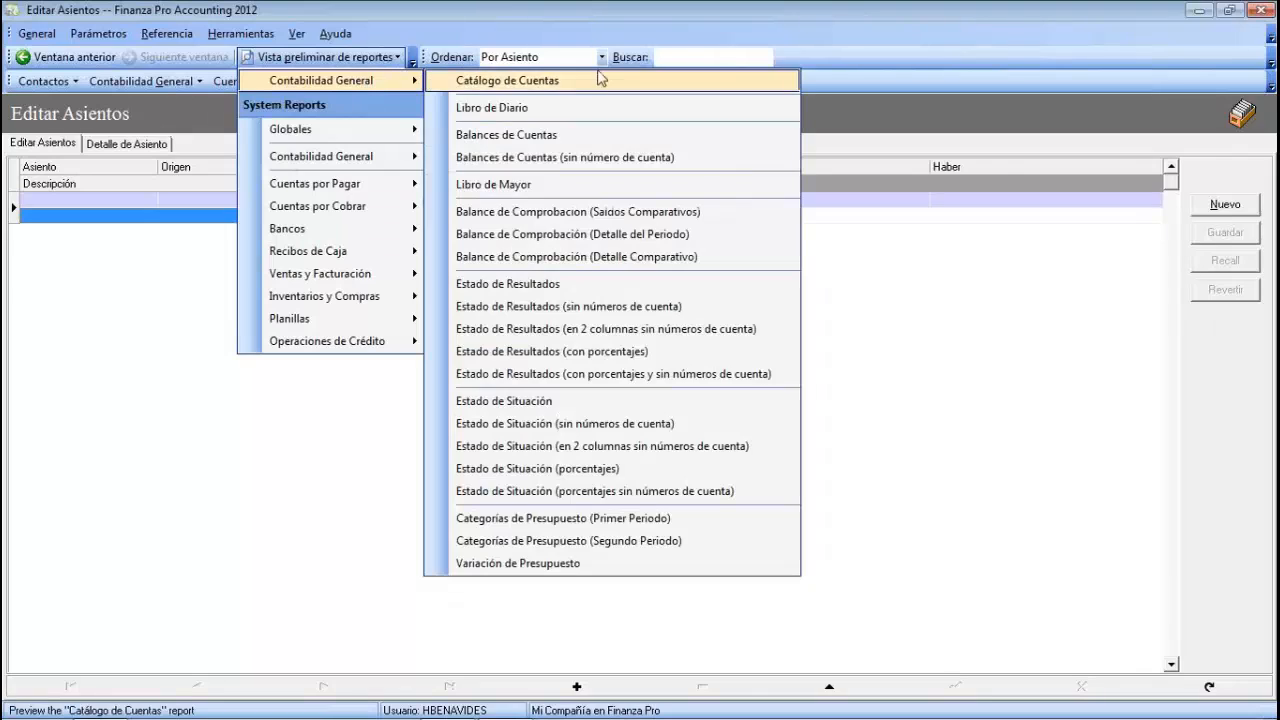
pyautogui.click(540, 112)
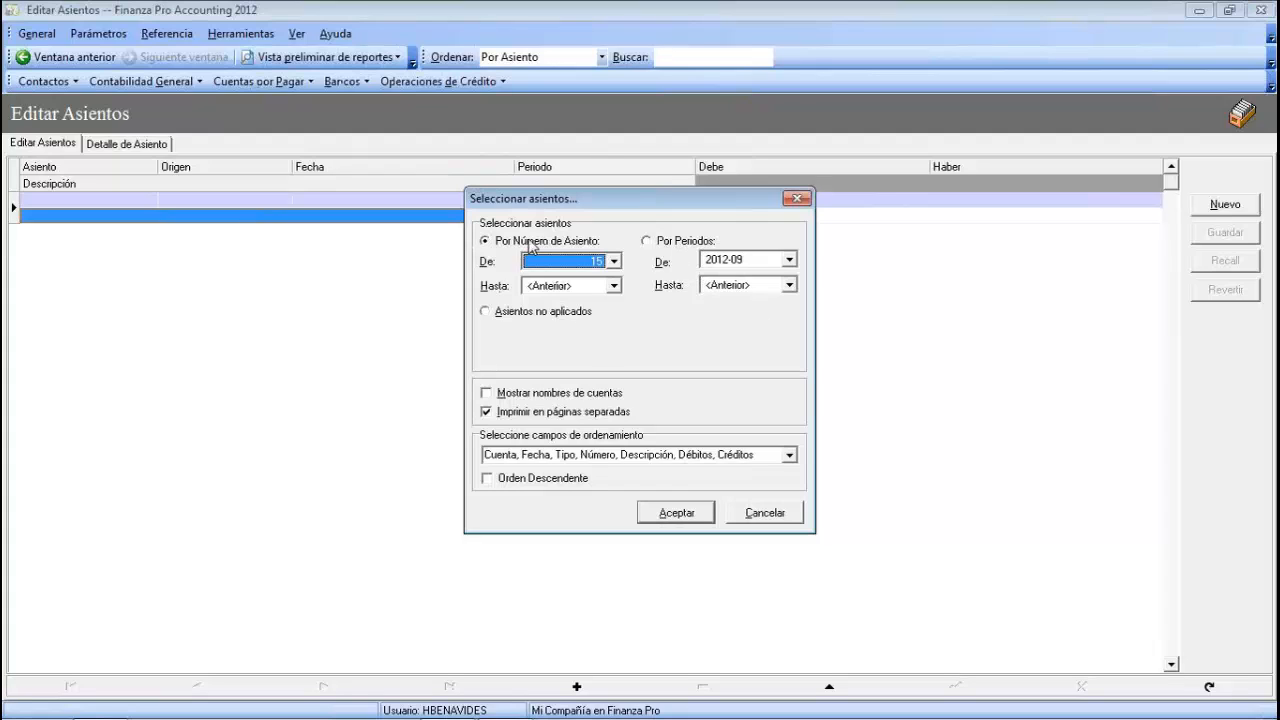
pyautogui.click(672, 518)
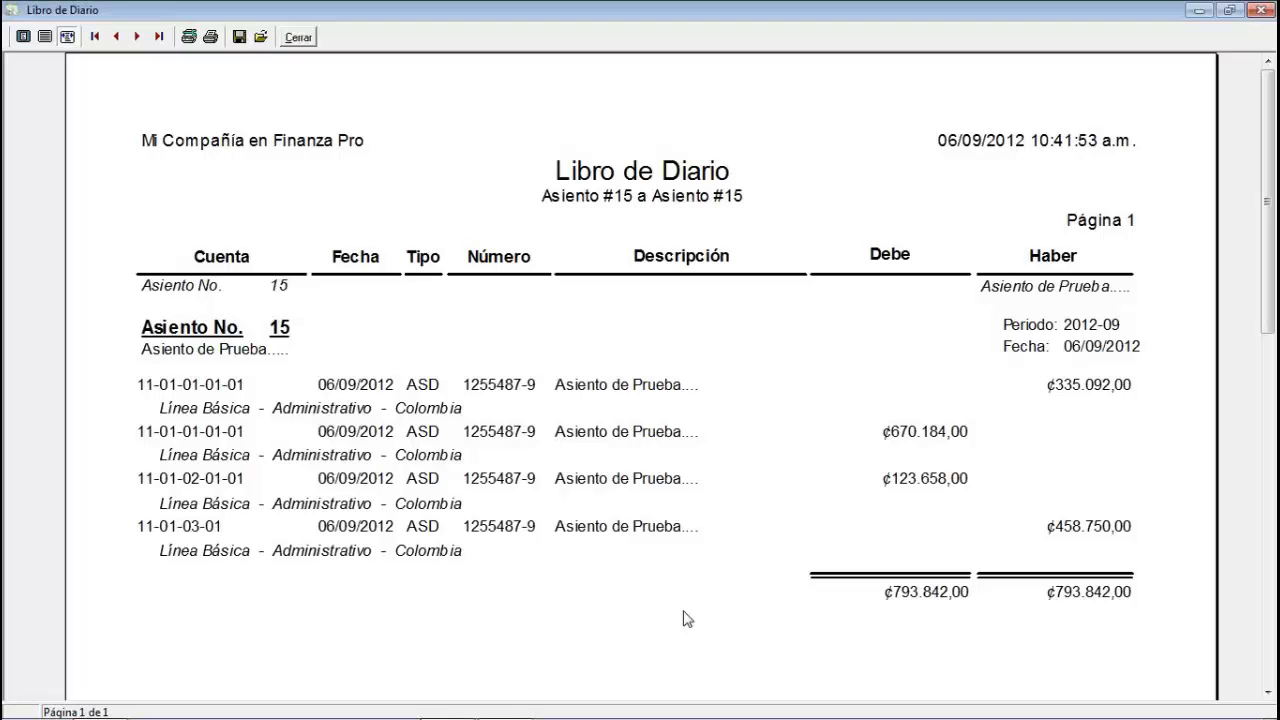
# - Close the Libro de Diario preview and open the Contabilidad General operations menu
pyautogui.click(300, 40)
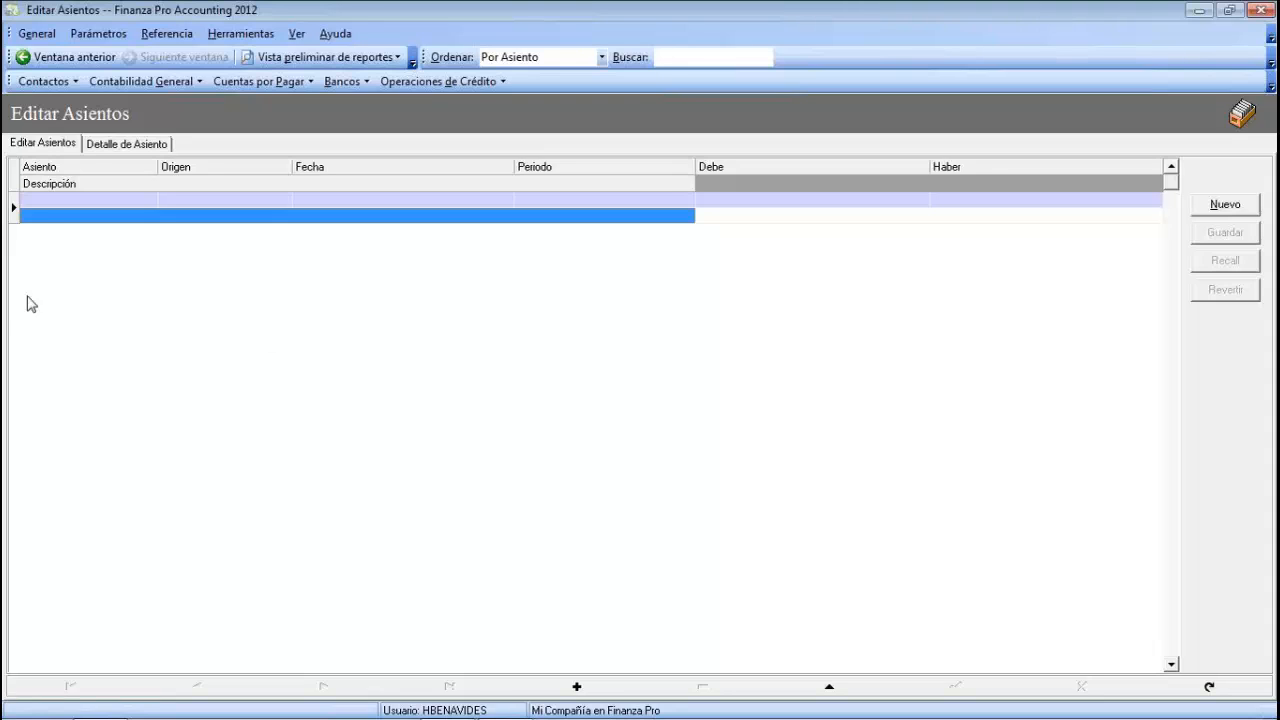
pyautogui.click(174, 84)
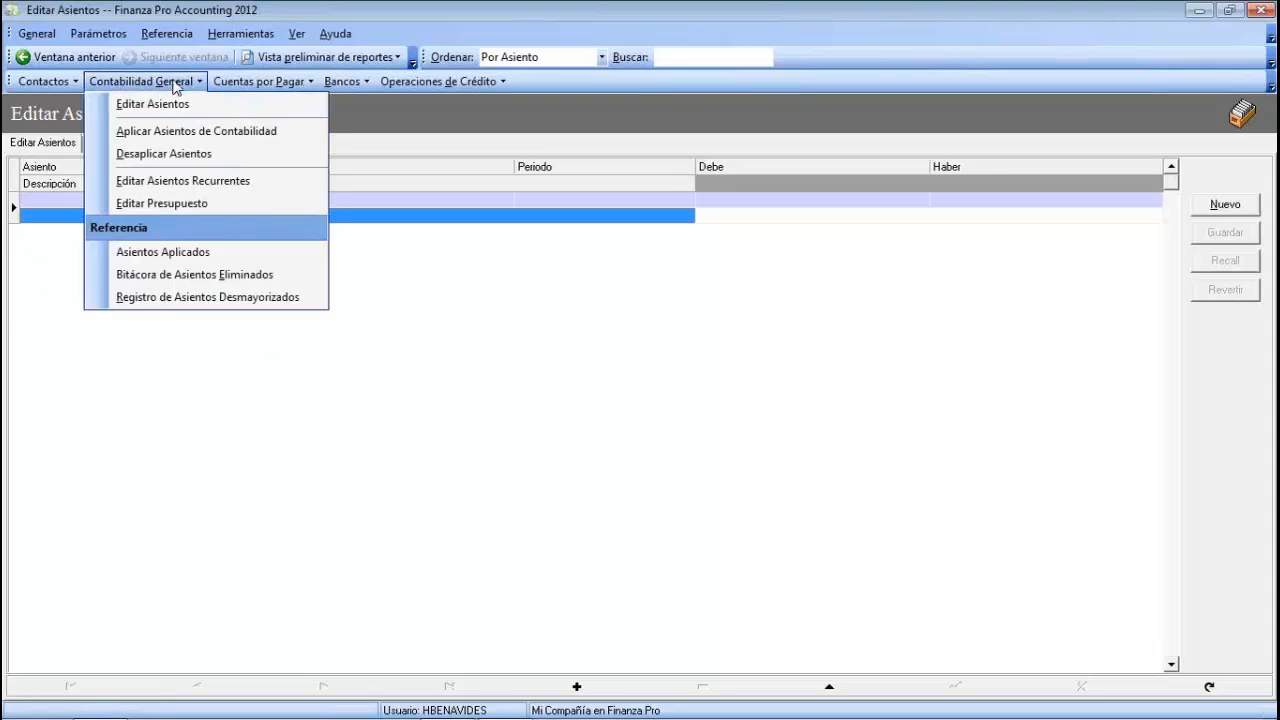
# - Run Desaplicar Asientos on entry 15 and acknowledge the success message
pyautogui.click(191, 155)
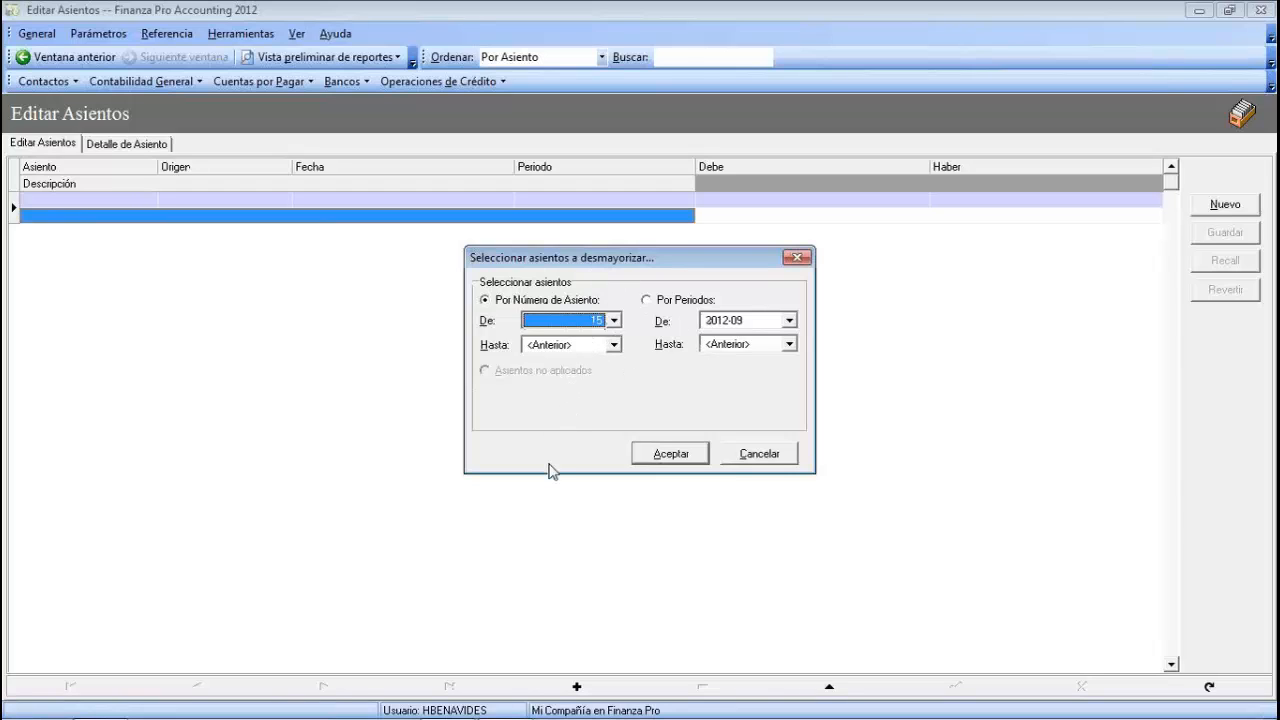
pyautogui.click(672, 457)
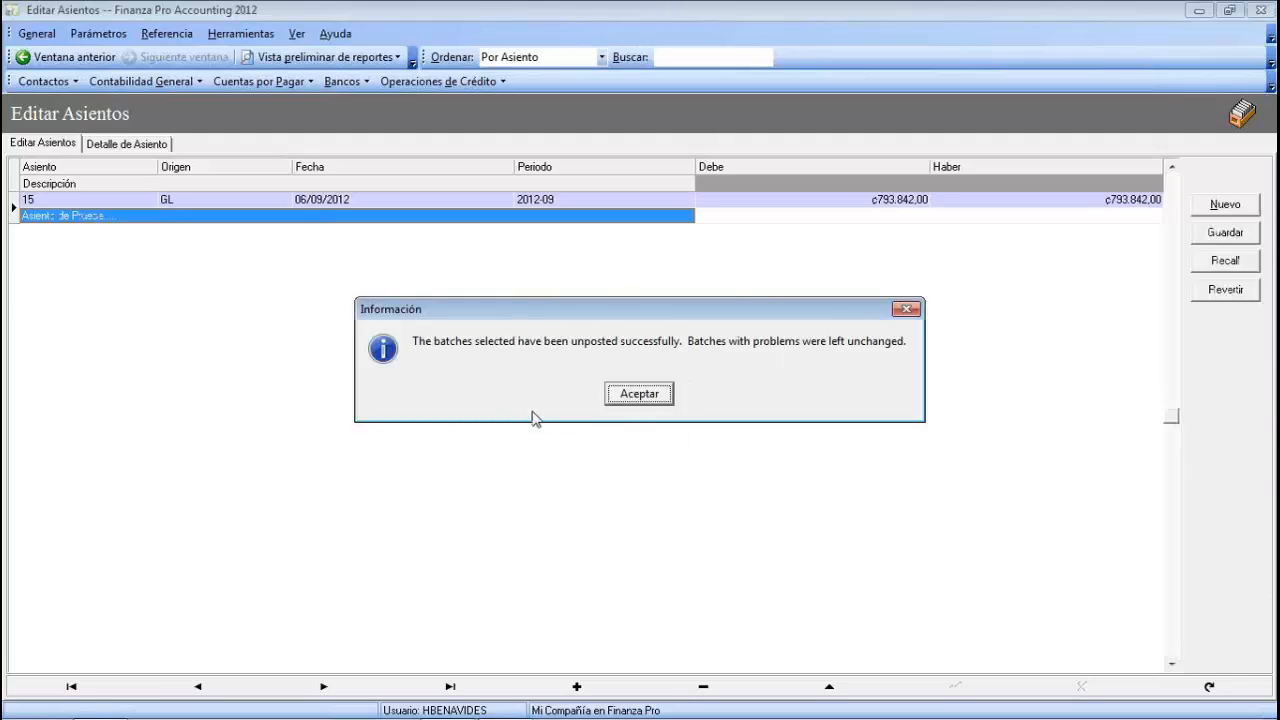
pyautogui.click(672, 398)
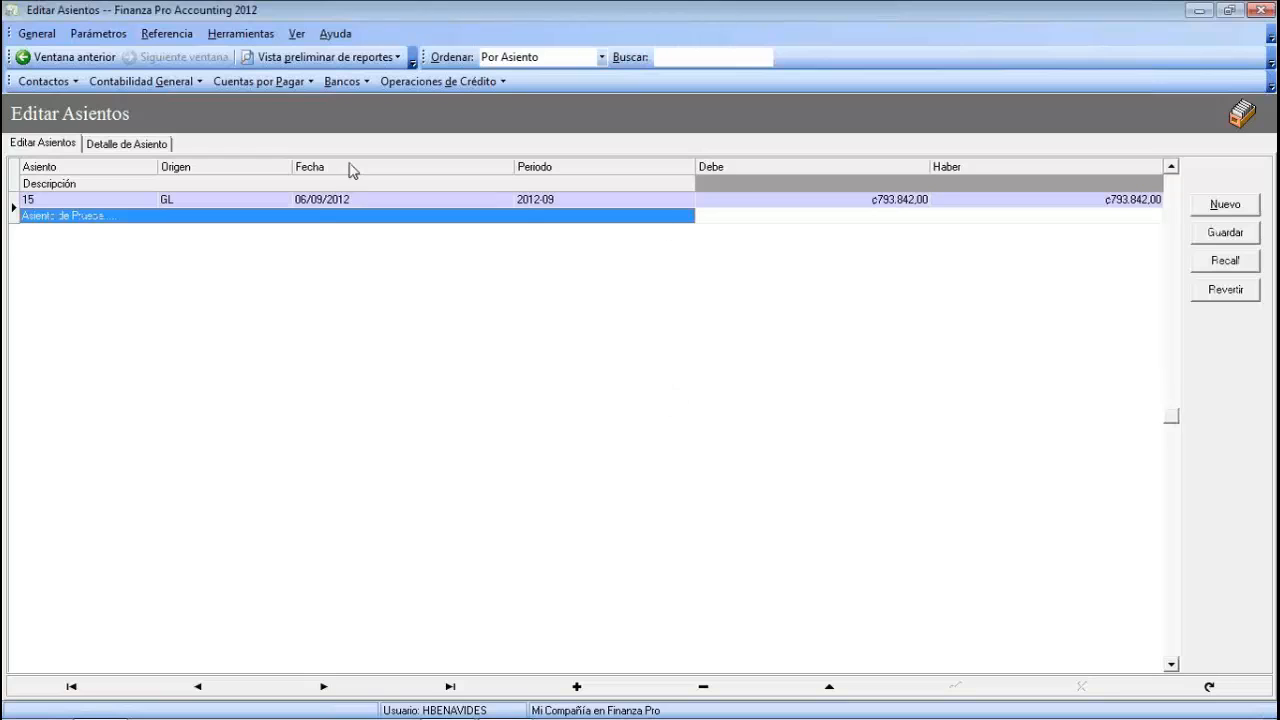
pyautogui.click(866, 204)
pyautogui.click(1027, 200)
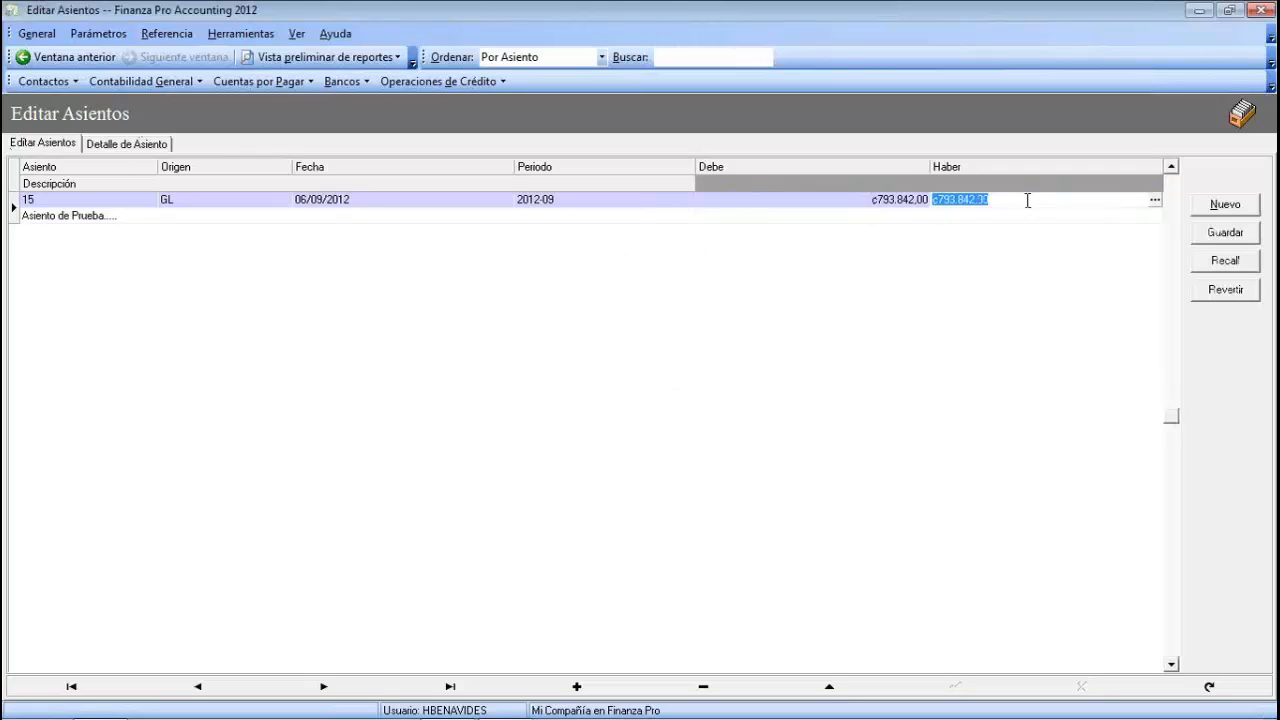
pyautogui.click(166, 145)
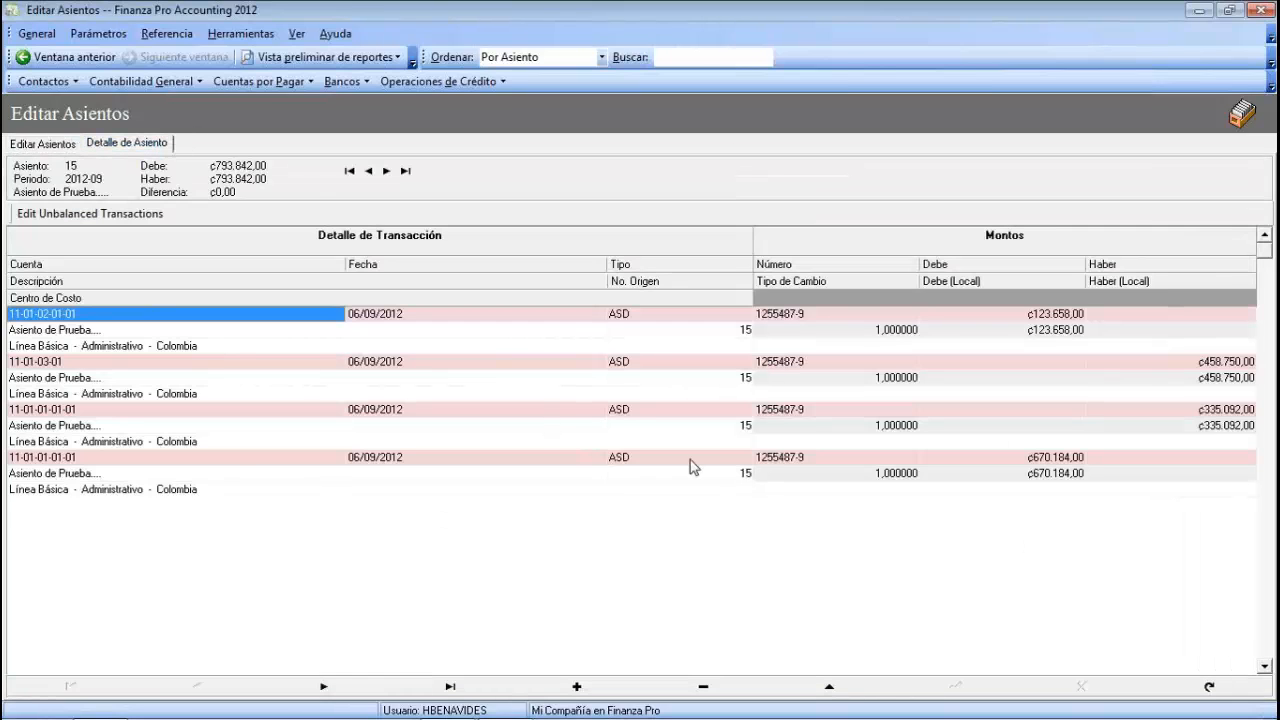
pyautogui.click(44, 145)
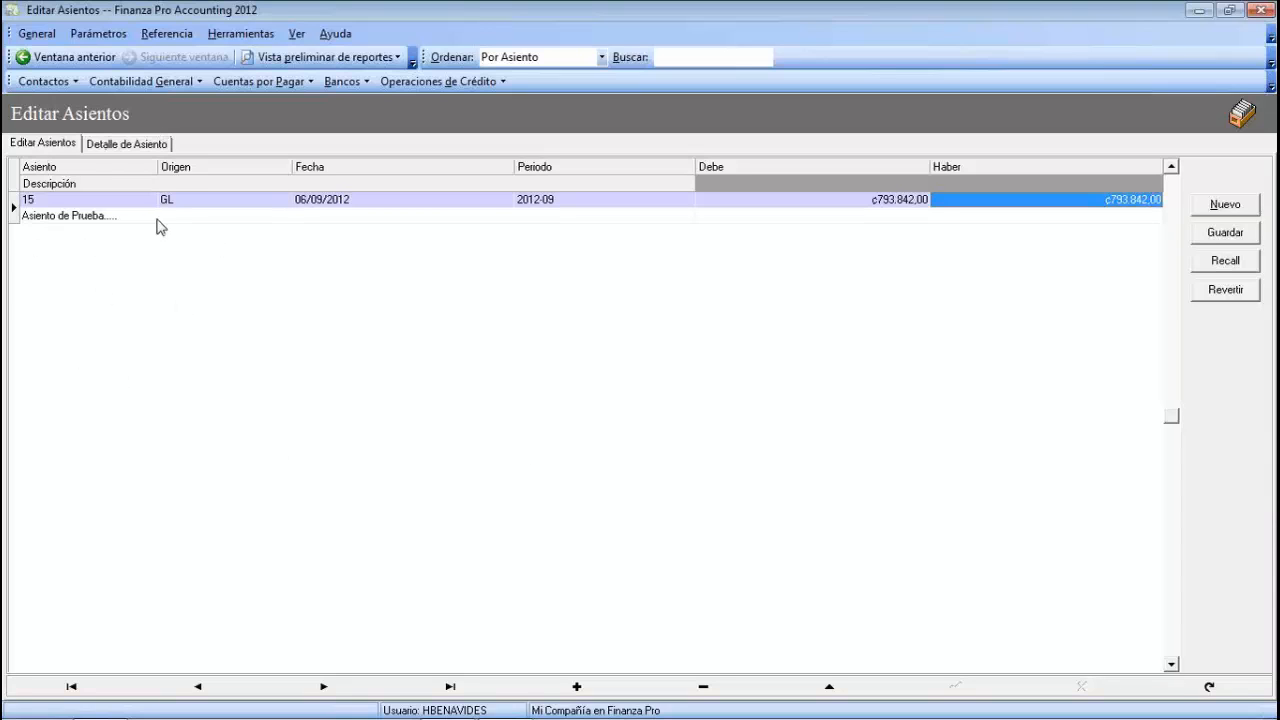
pyautogui.click(151, 150)
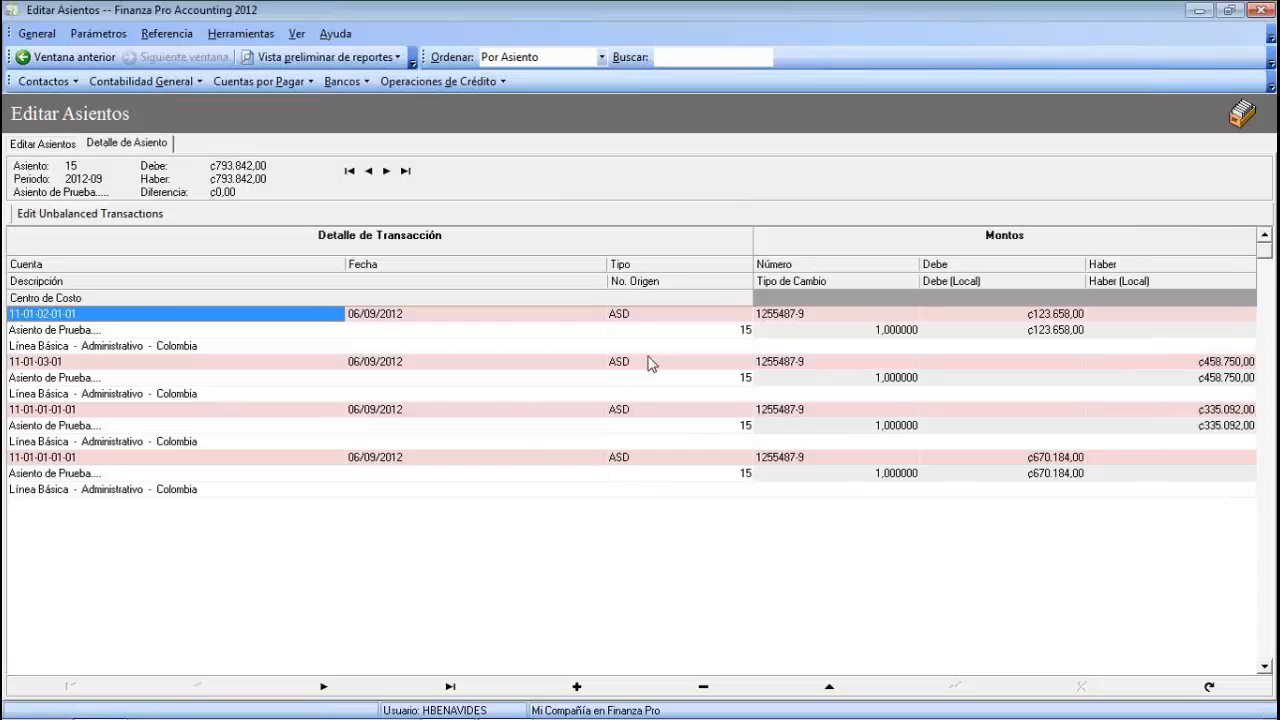
pyautogui.click(44, 144)
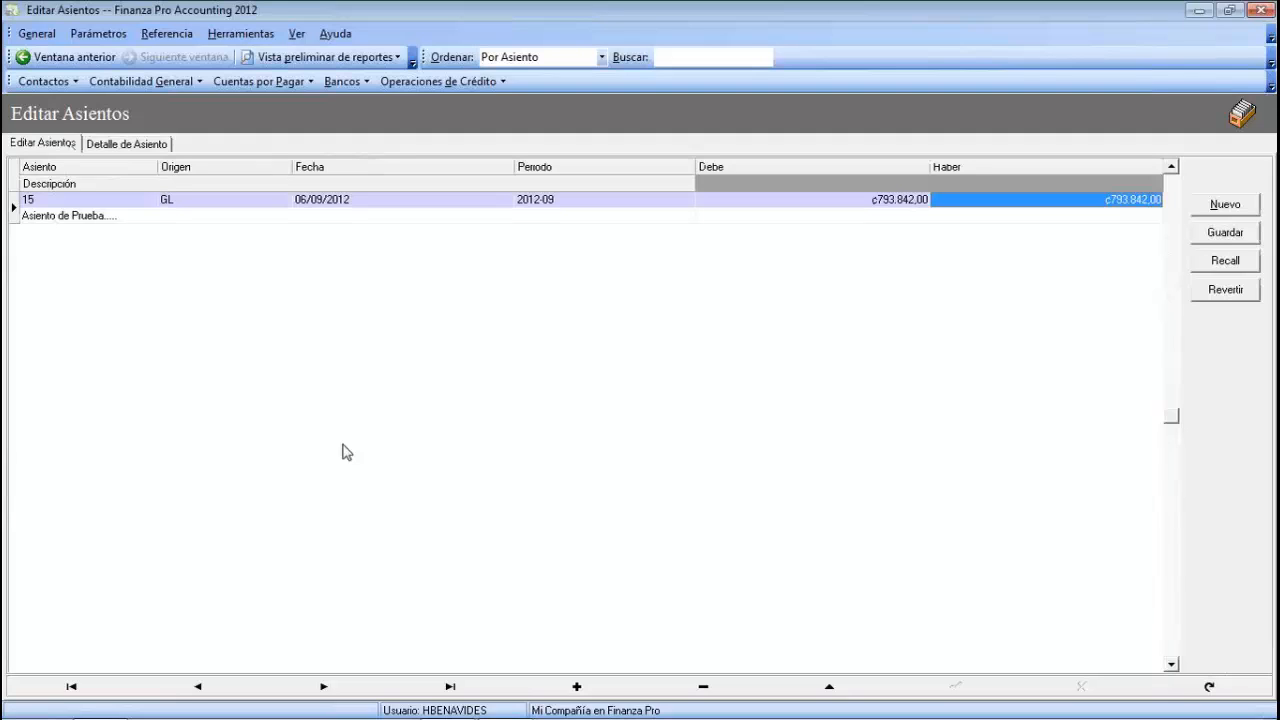
# - Save entry 15 as recurring entry 'ASIENTO DE PRUEBA', then request deletion of entry 15
pyautogui.click(1224, 234)
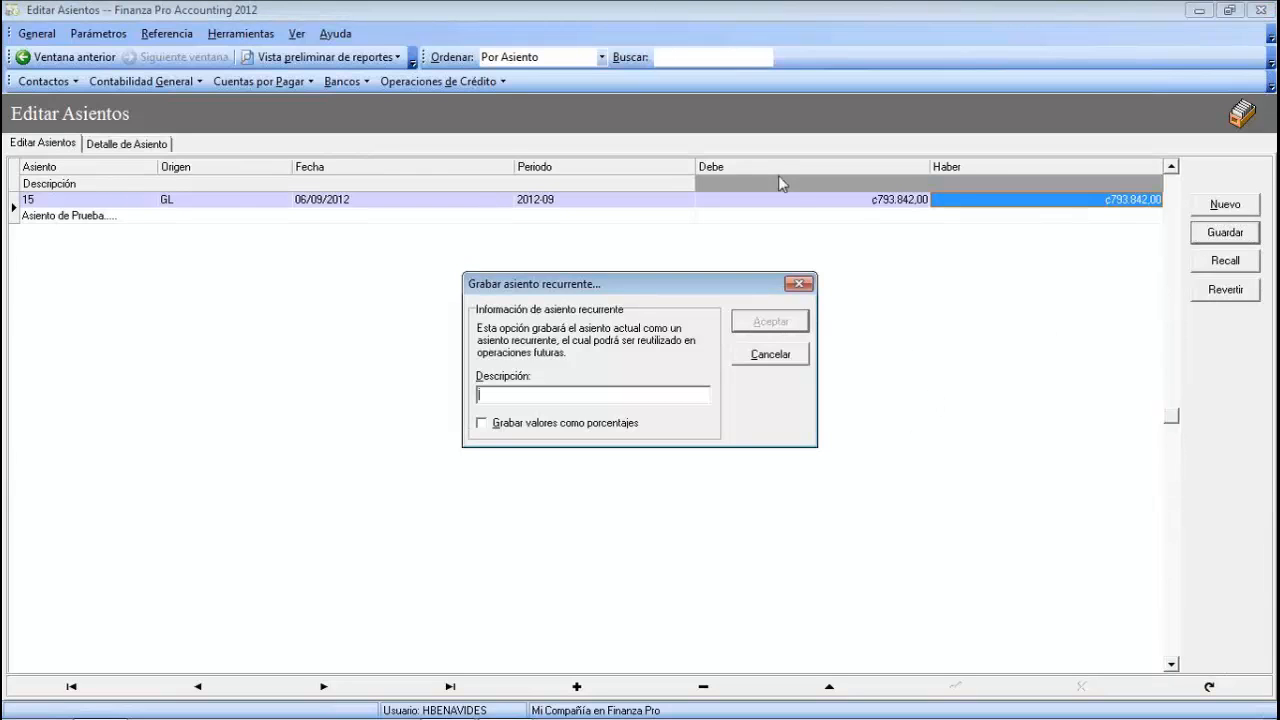
pyautogui.click(504, 395)
pyautogui.write('ASIENTO.DE PRUEBA')
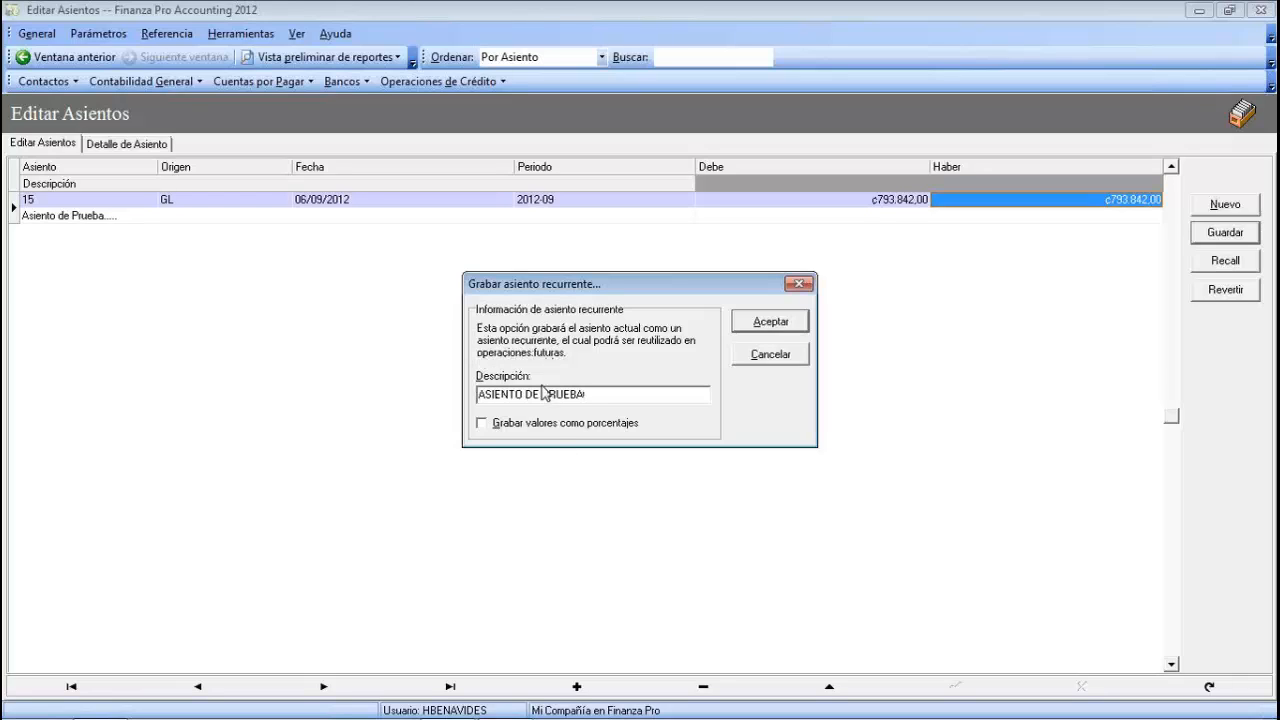
pyautogui.click(779, 323)
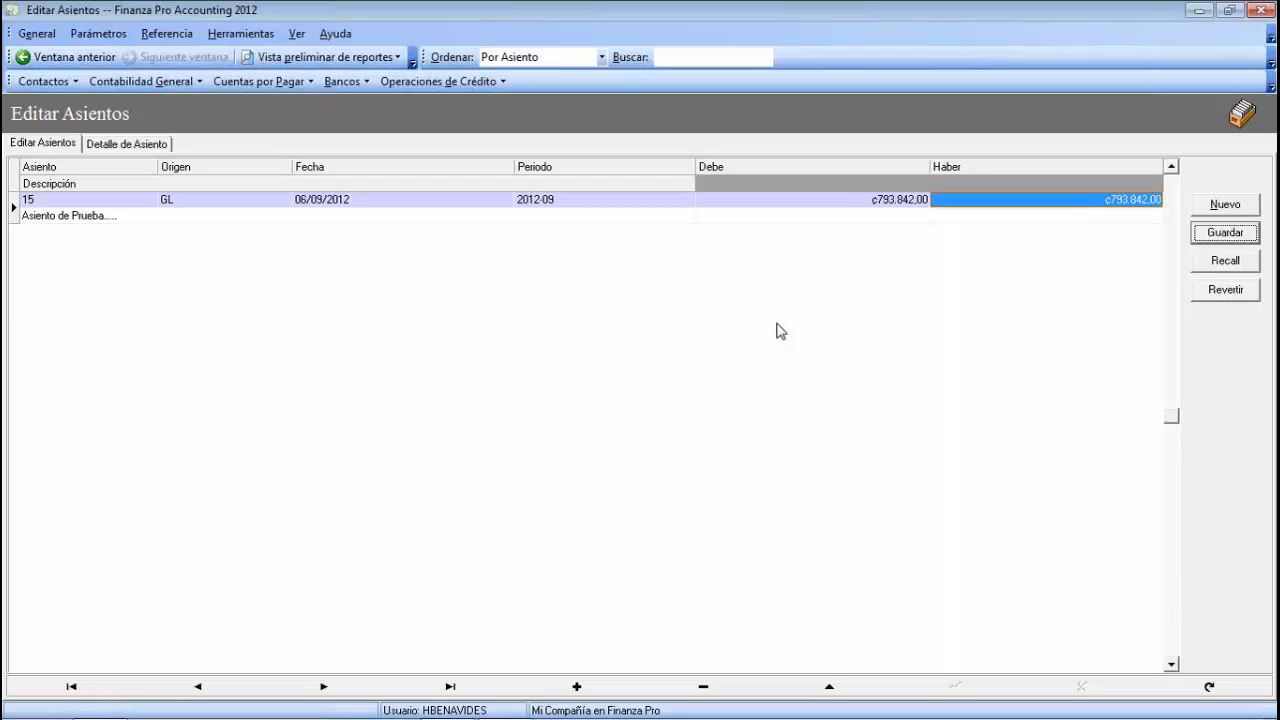
pyautogui.click(703, 686)
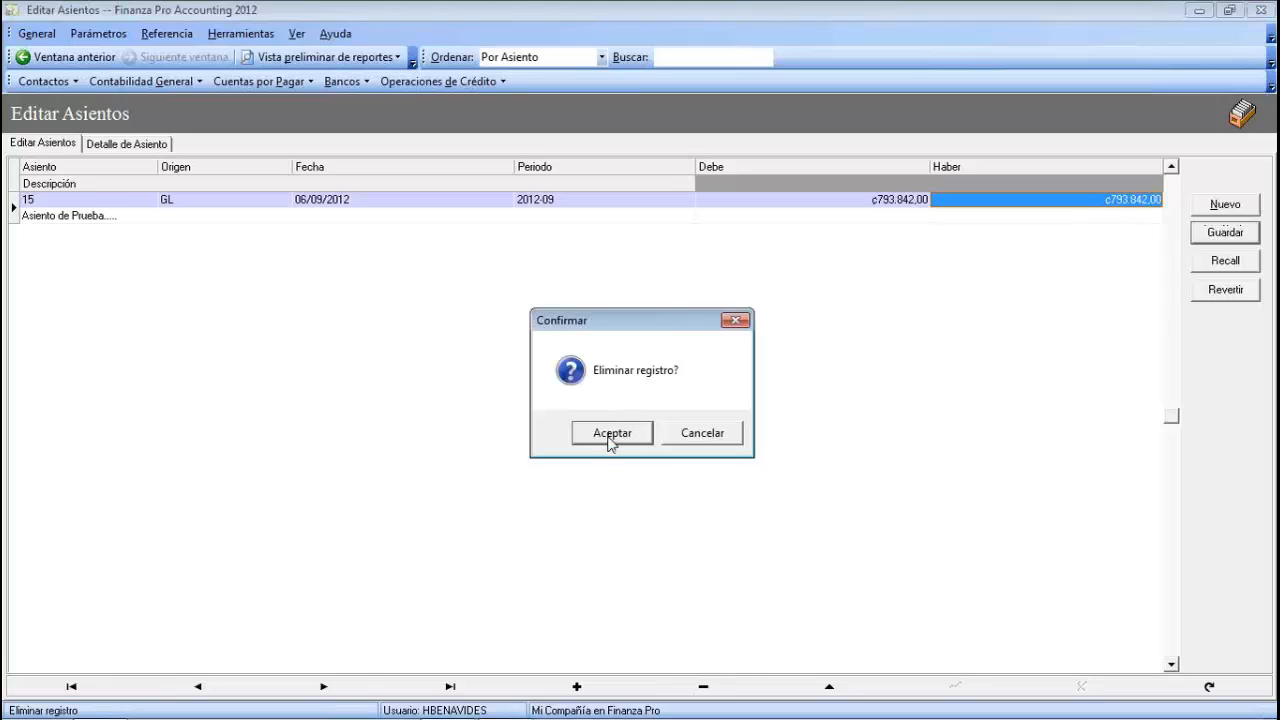
# - Confirm deleting entry 15 and add GL entry 16 'ASIENTO ....' dated 06/09/2012, period 2012-09
pyautogui.click(611, 433)
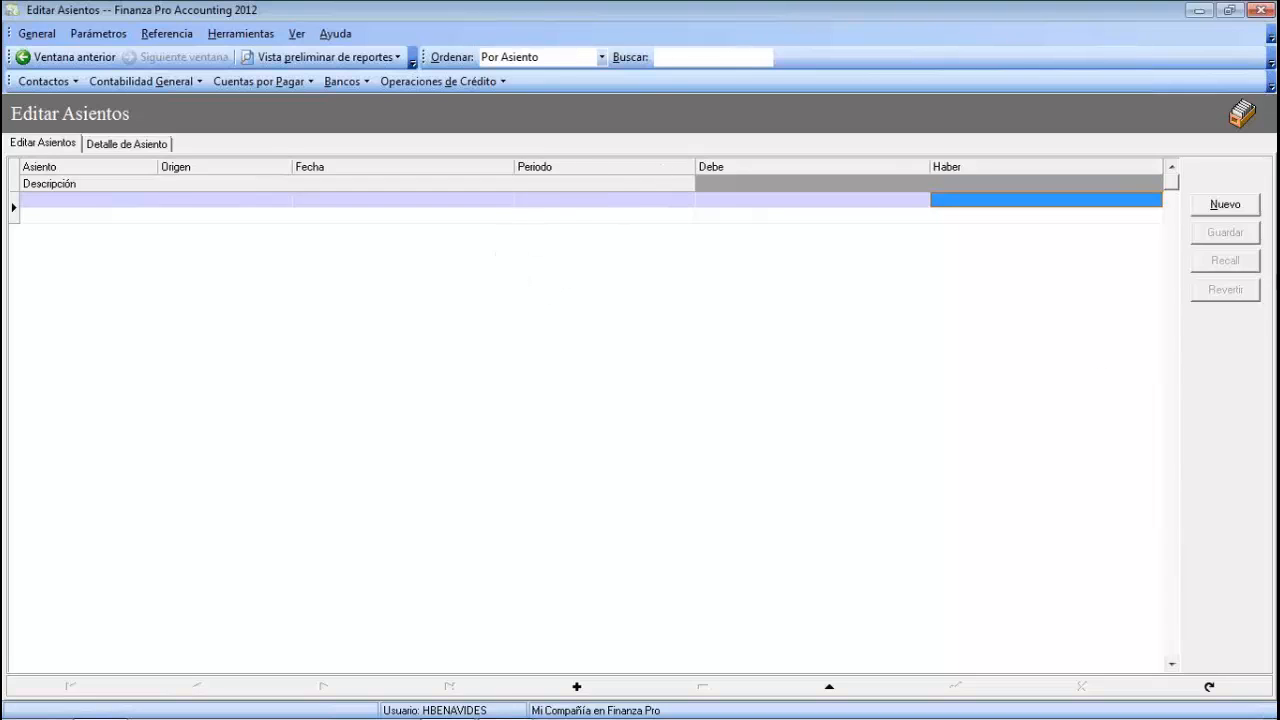
pyautogui.click(1228, 206)
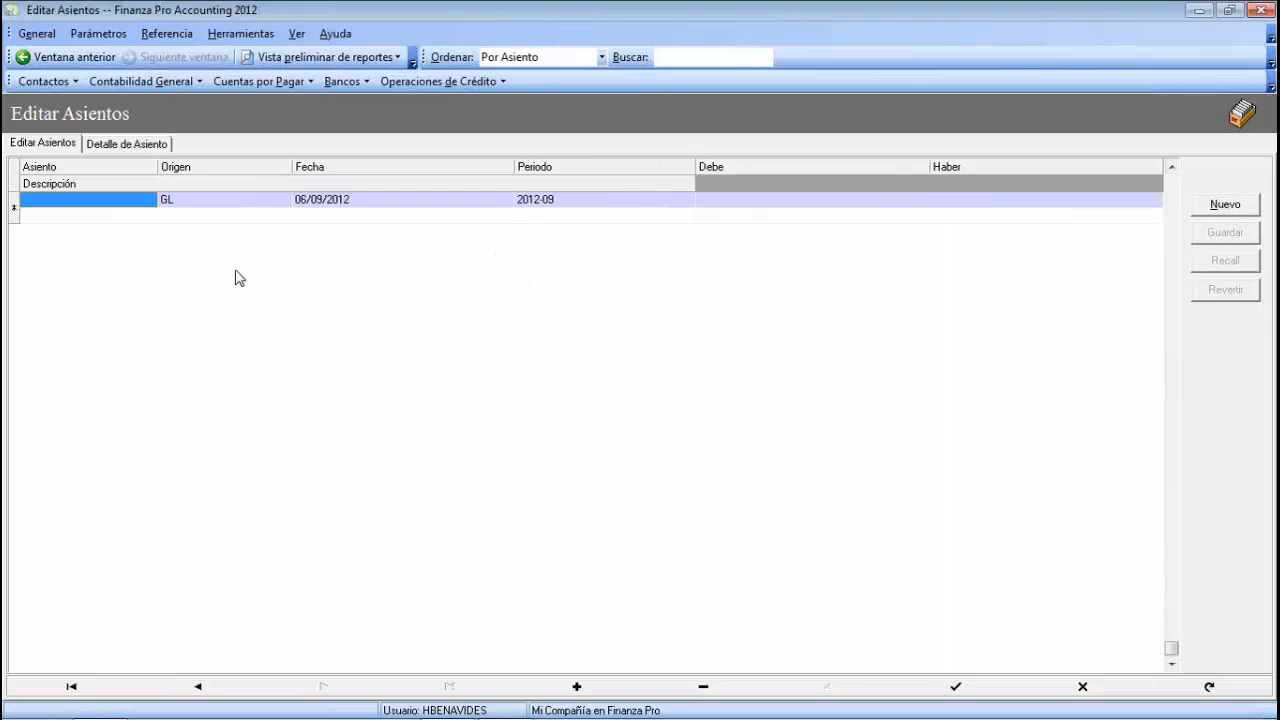
pyautogui.click(183, 218)
pyautogui.write('A')
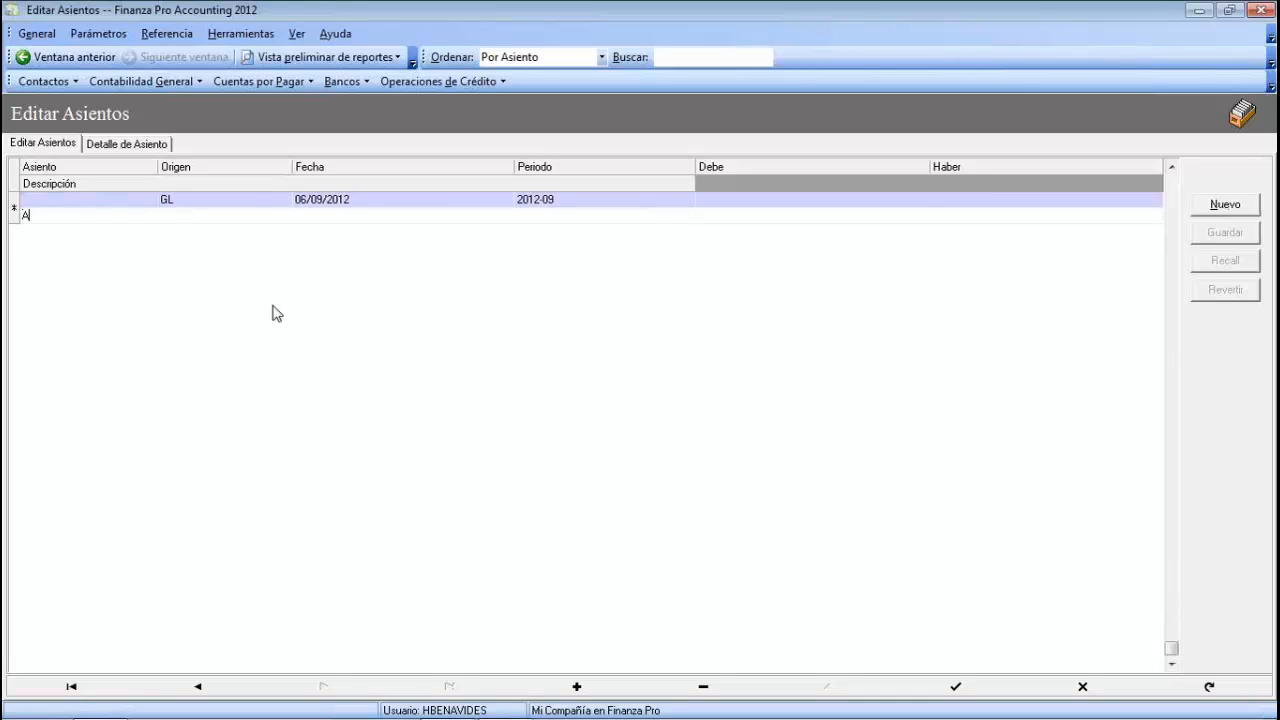
pyautogui.write('SIENTO ....')
pyautogui.click(563, 202)
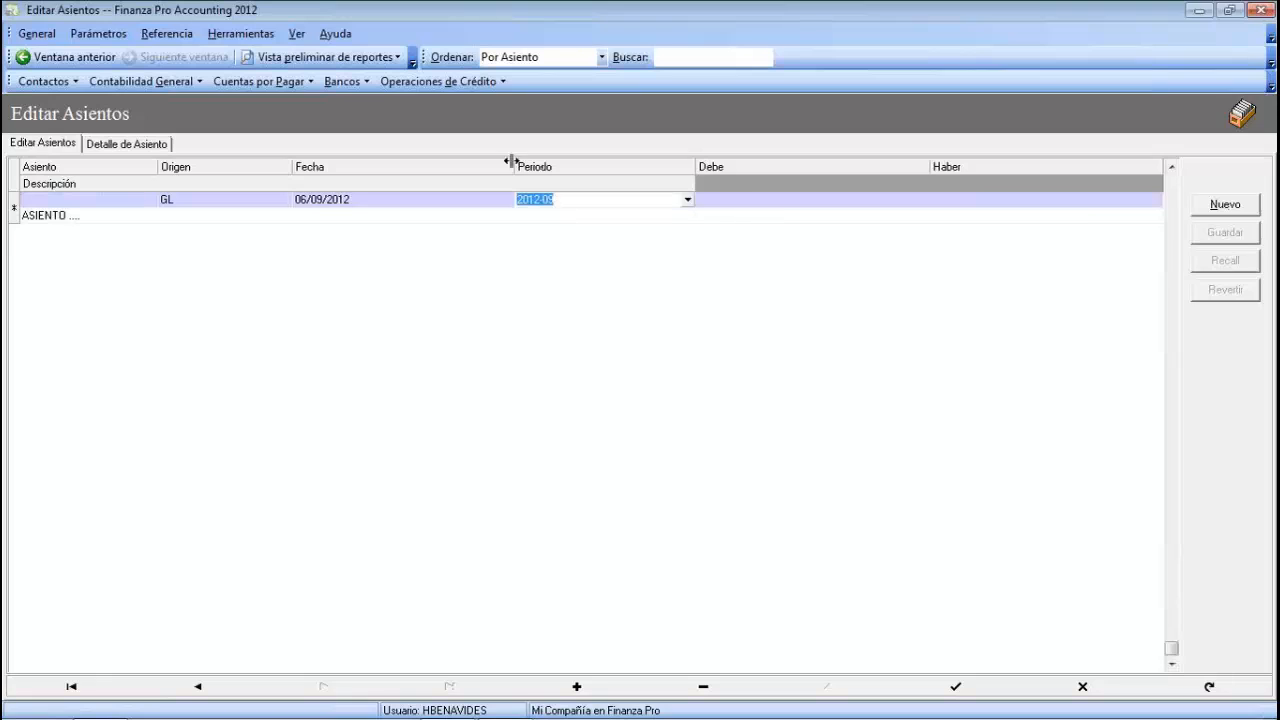
pyautogui.click(394, 199)
pyautogui.press('Tab')
pyautogui.press('Tab')
pyautogui.press('Tab')
pyautogui.press('Escape')
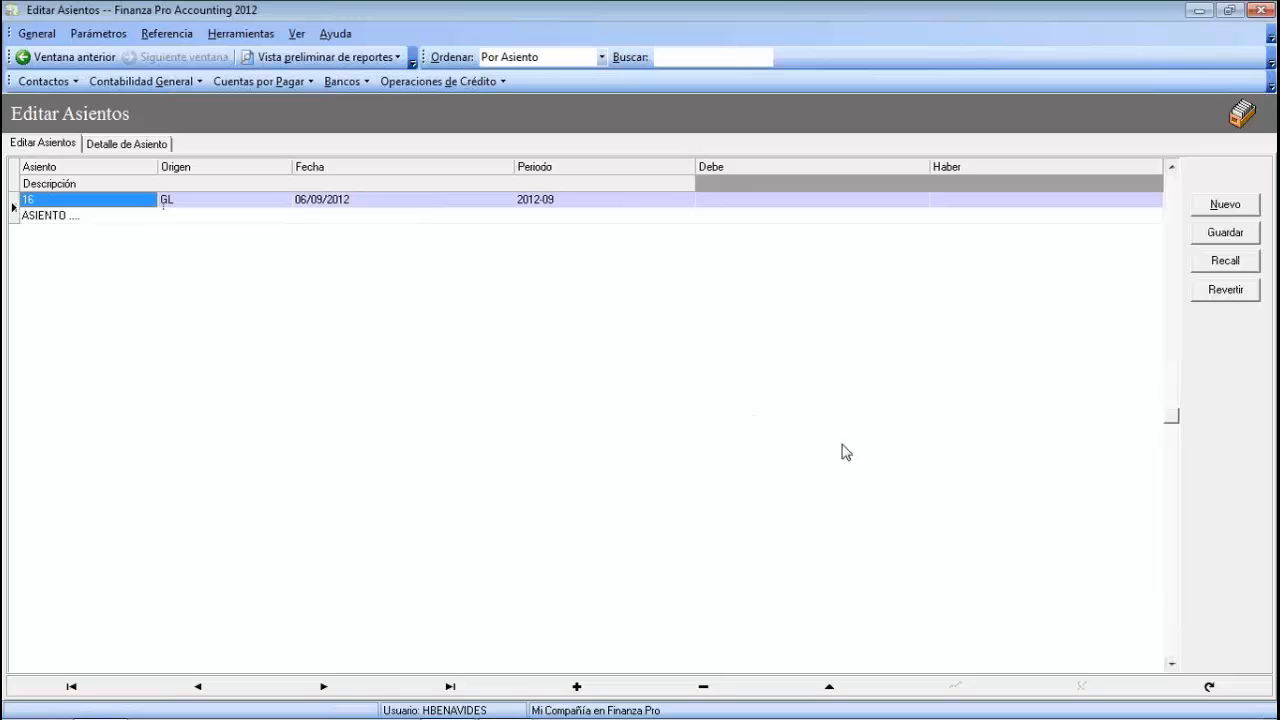
# - Recall ASIENTO DE PRUEBA into entry 16 and check its ₡793.842,00 debit and credit totals
pyautogui.click(1222, 262)
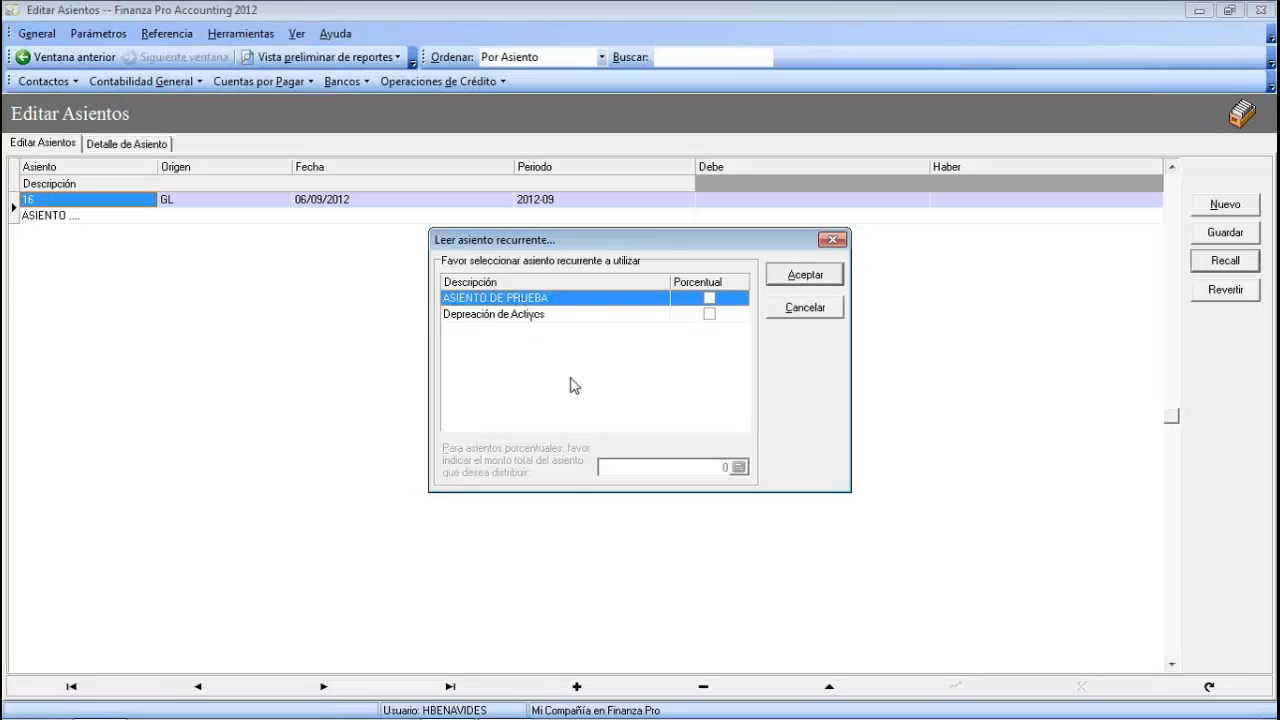
pyautogui.click(791, 279)
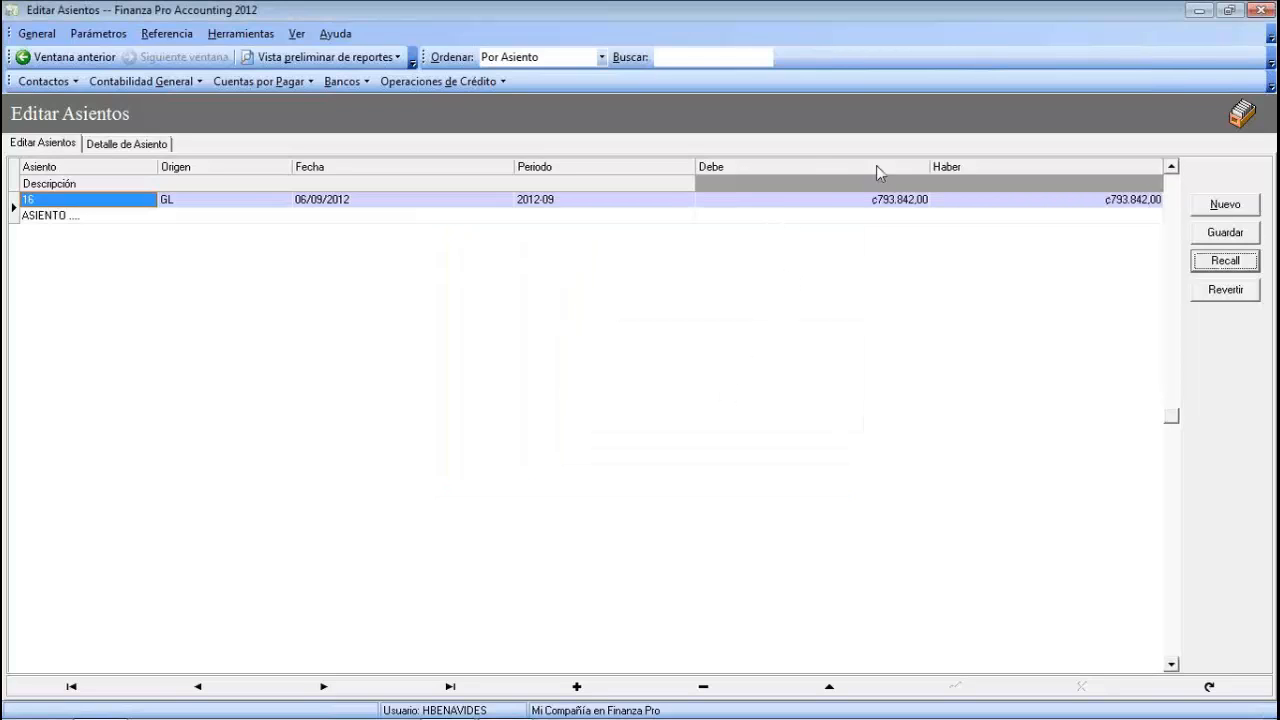
pyautogui.click(812, 202)
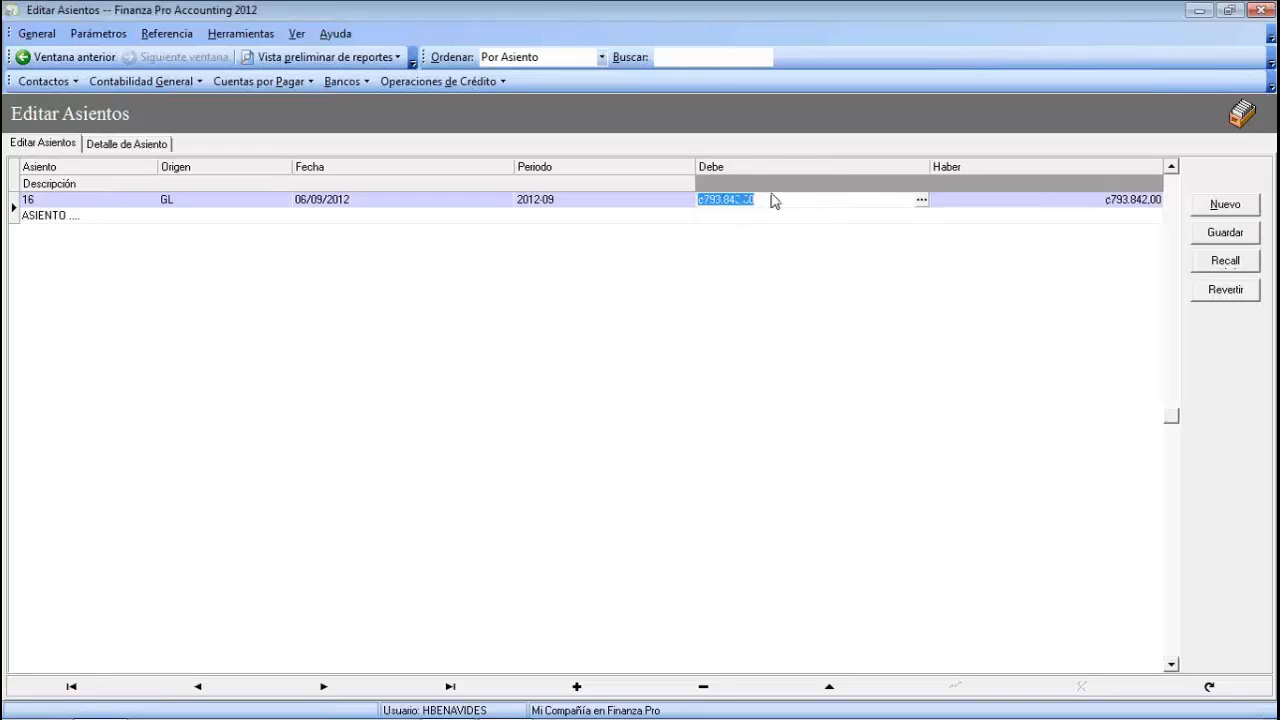
pyautogui.click(979, 207)
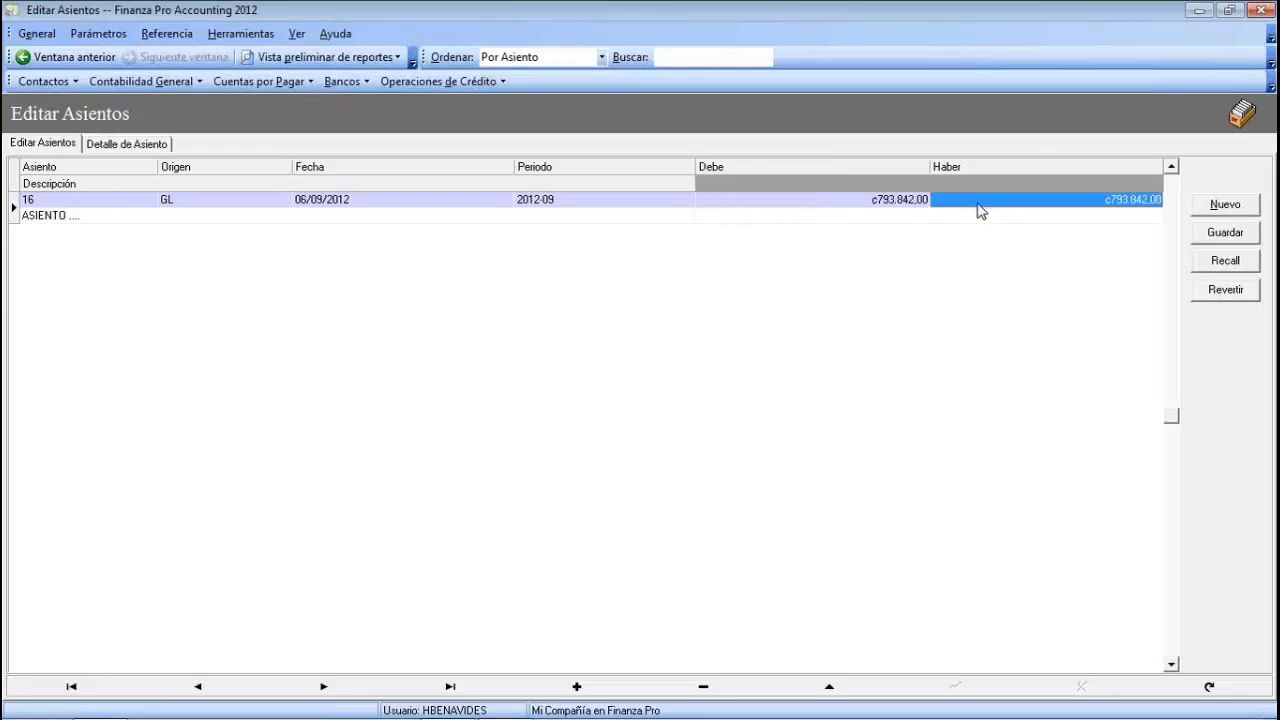
# - Review entry 16's four lines on Detalle de Asiento, then return to the entry list
pyautogui.click(138, 145)
pyautogui.click(1060, 315)
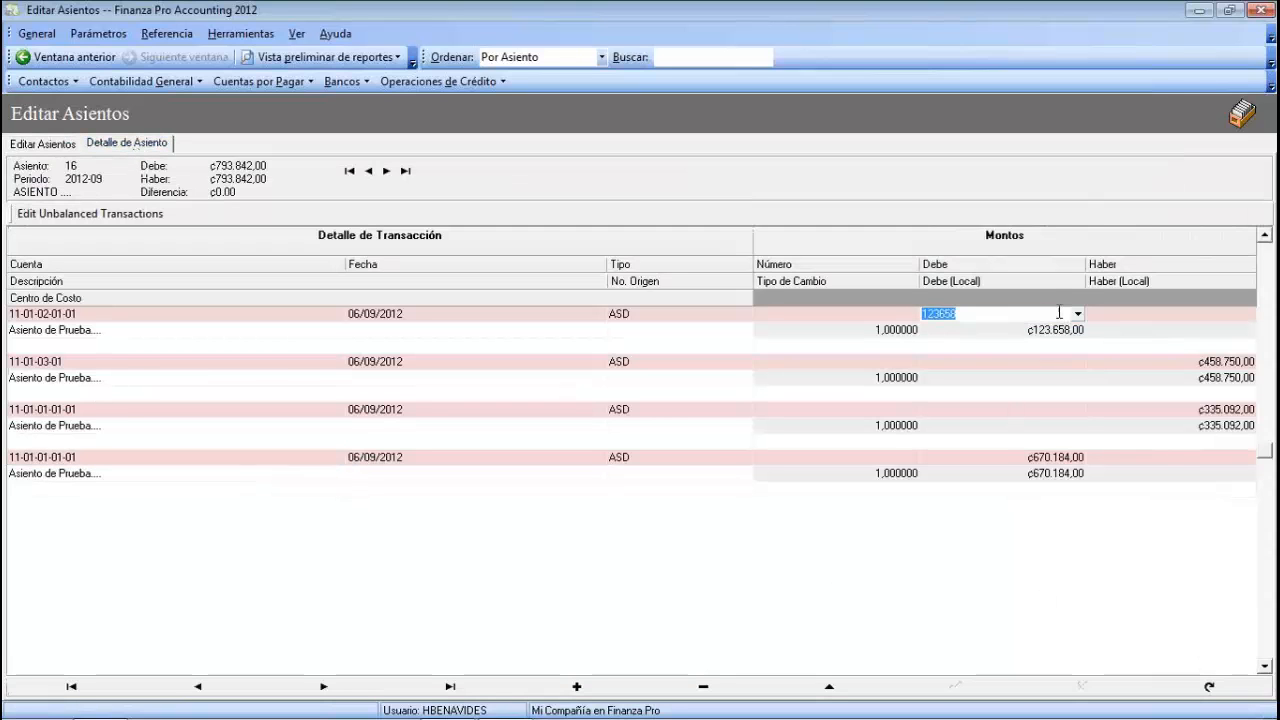
pyautogui.click(1198, 380)
pyautogui.click(1206, 411)
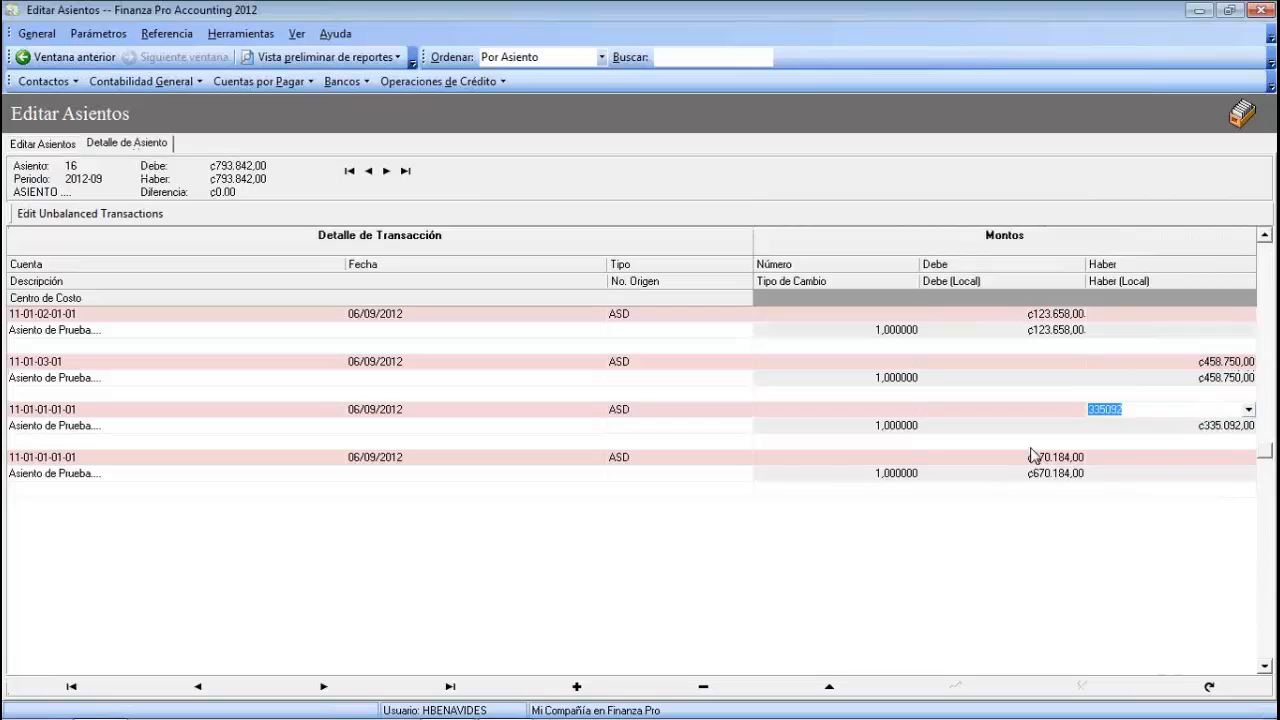
pyautogui.click(1034, 458)
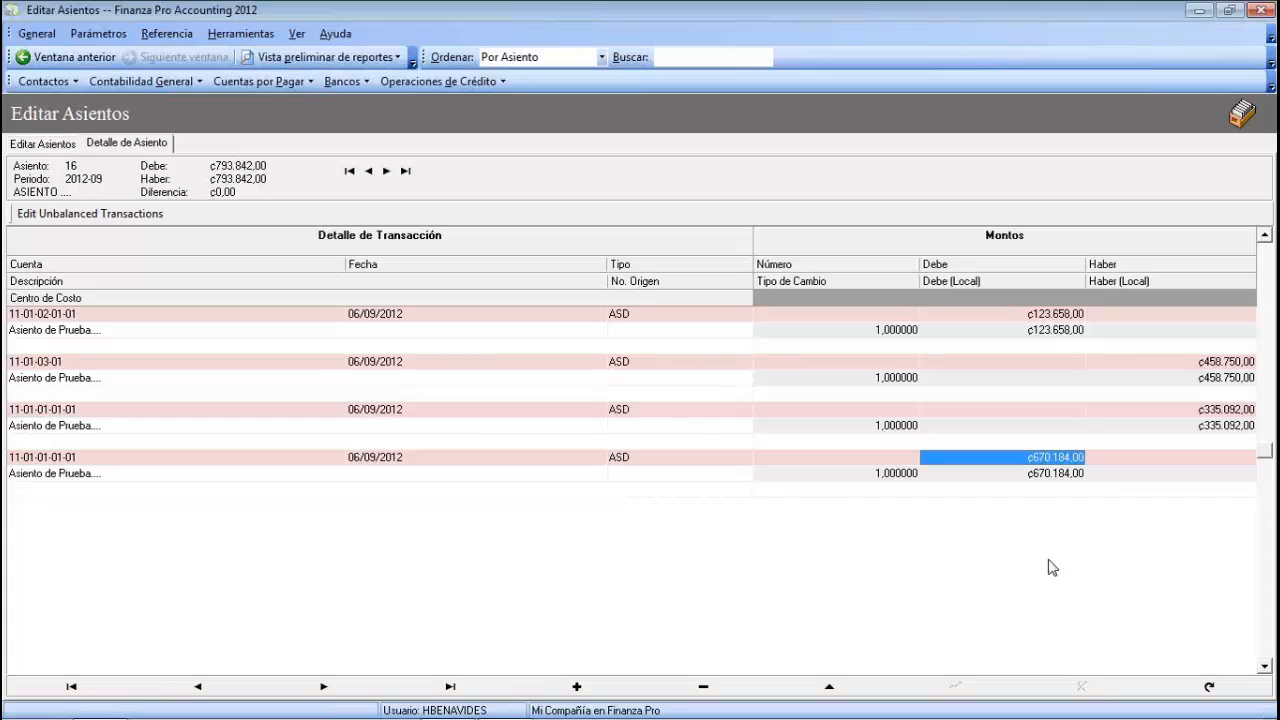
pyautogui.click(38, 143)
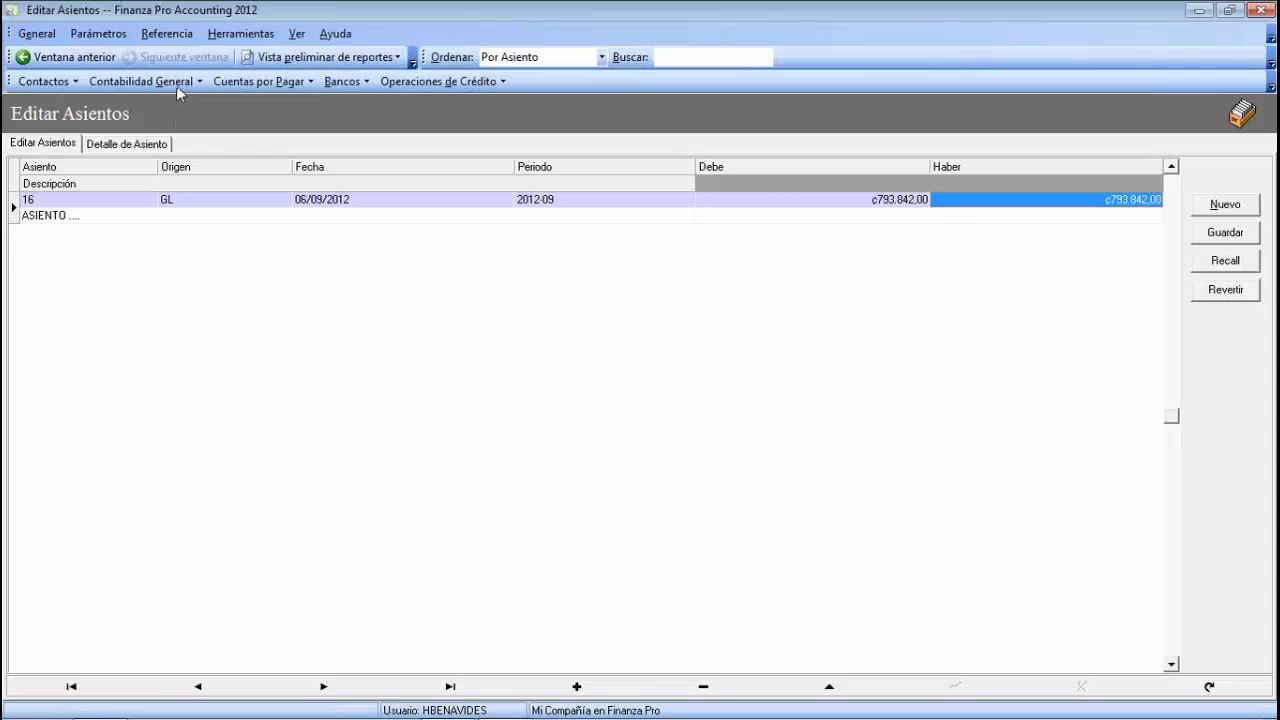
# - Open the chart of accounts and select Caja Chica Administración (CRC) for editing
pyautogui.click(99, 34)
pyautogui.moveTo(160, 54)
pyautogui.click(337, 54)
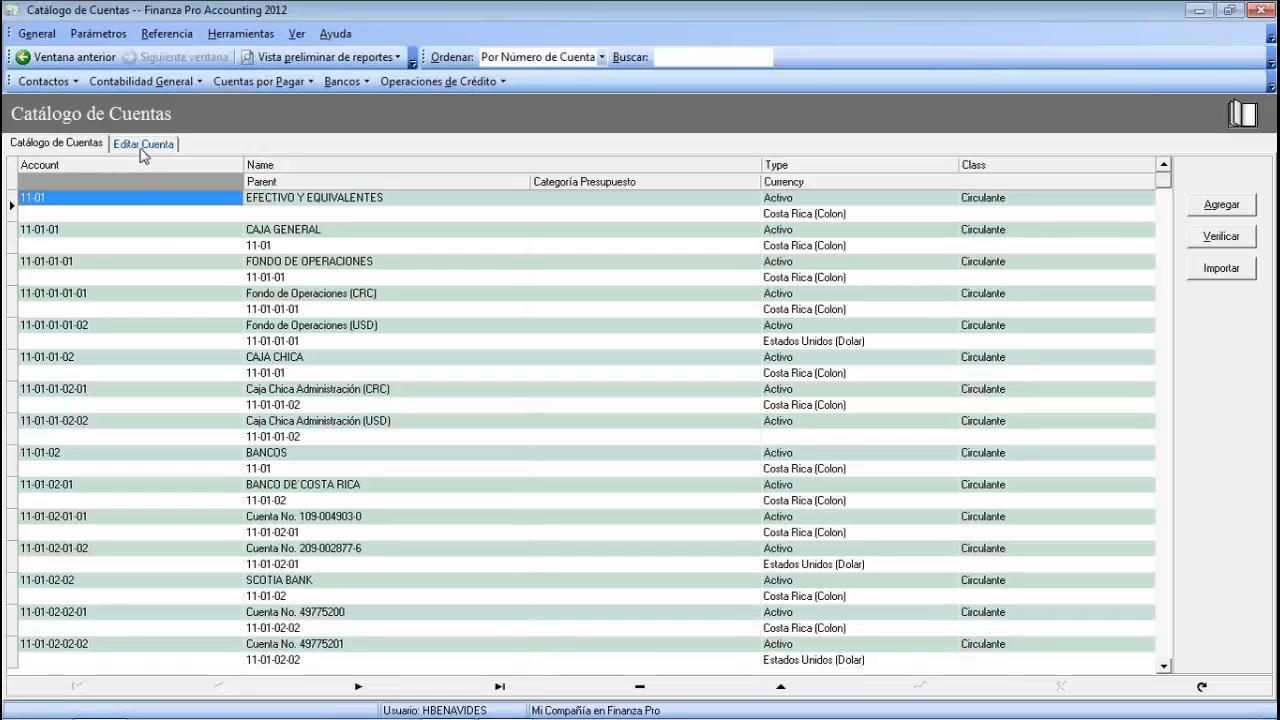
pyautogui.click(255, 389)
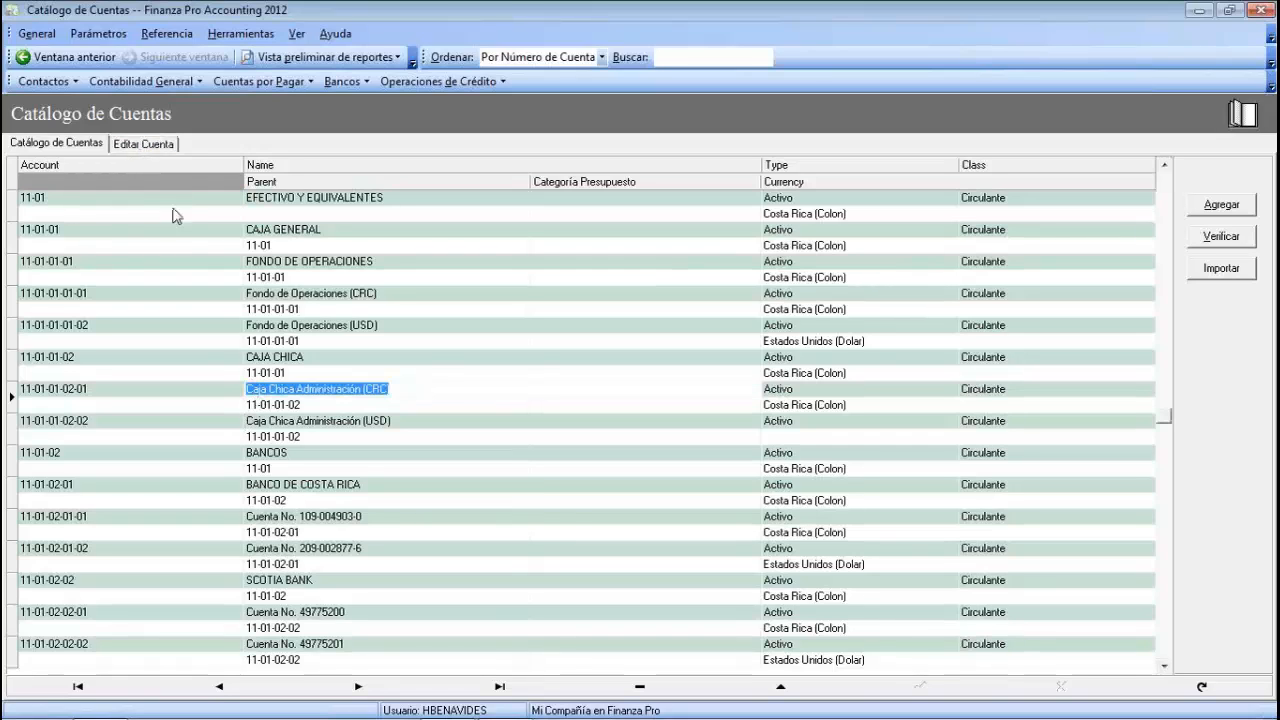
pyautogui.click(143, 143)
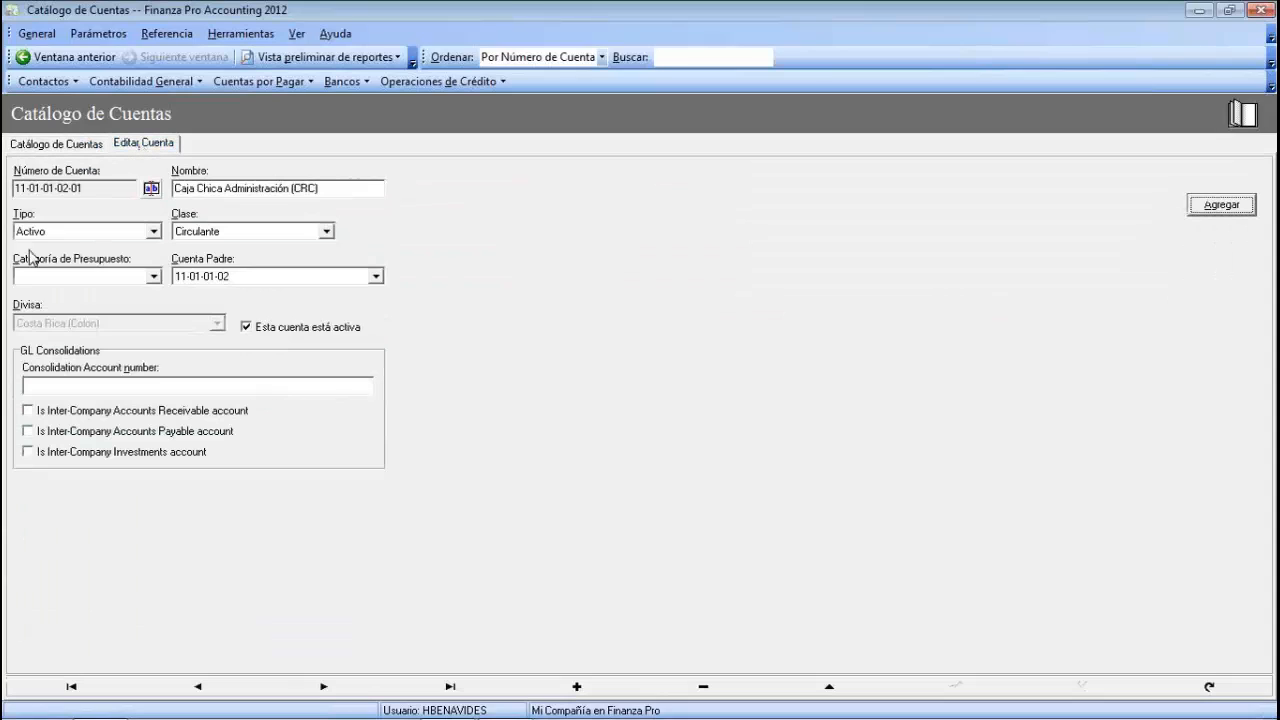
# - Set the account's budget category to Ingresos and save it
pyautogui.click(154, 277)
pyautogui.click(80, 305)
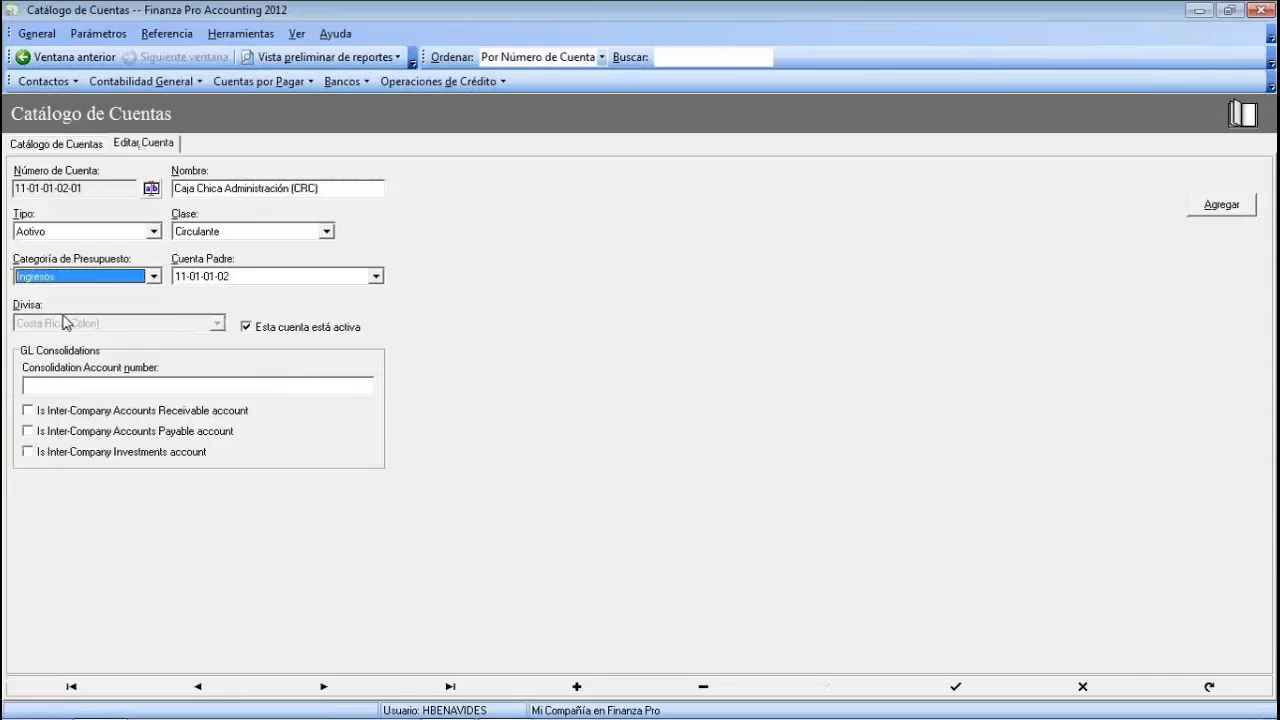
pyautogui.click(955, 686)
pyautogui.click(56, 143)
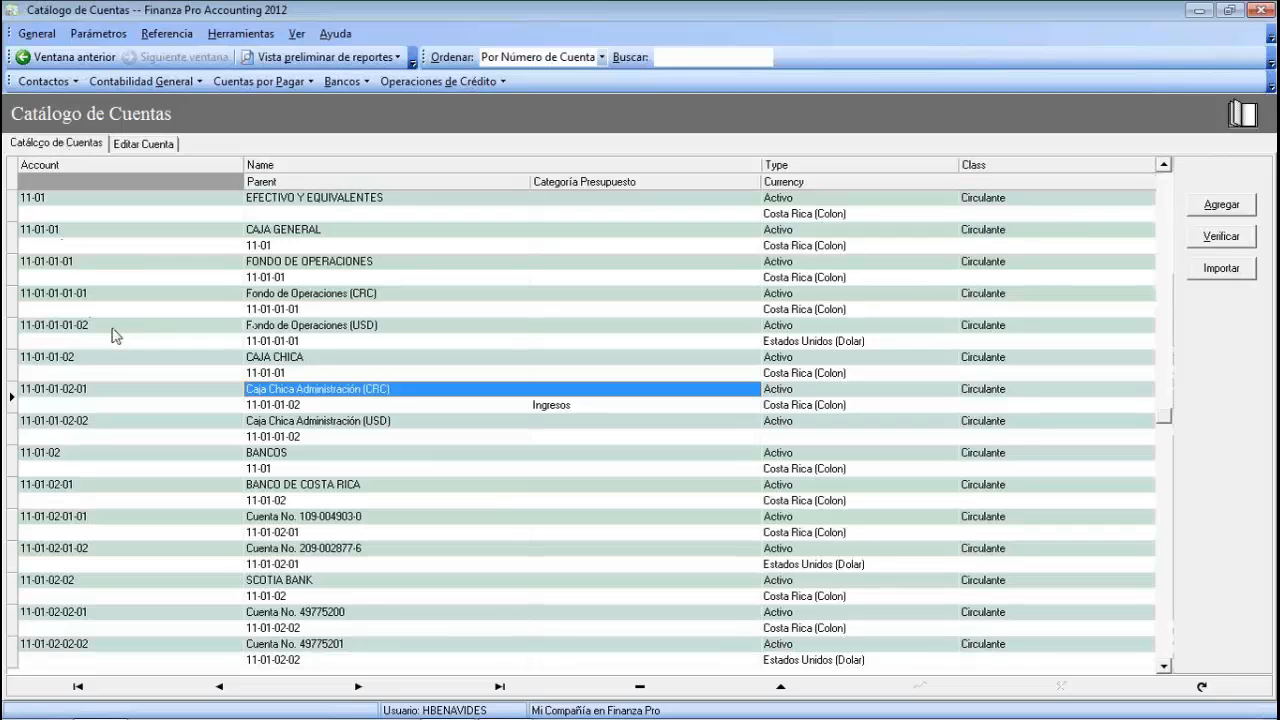
pyautogui.click(148, 83)
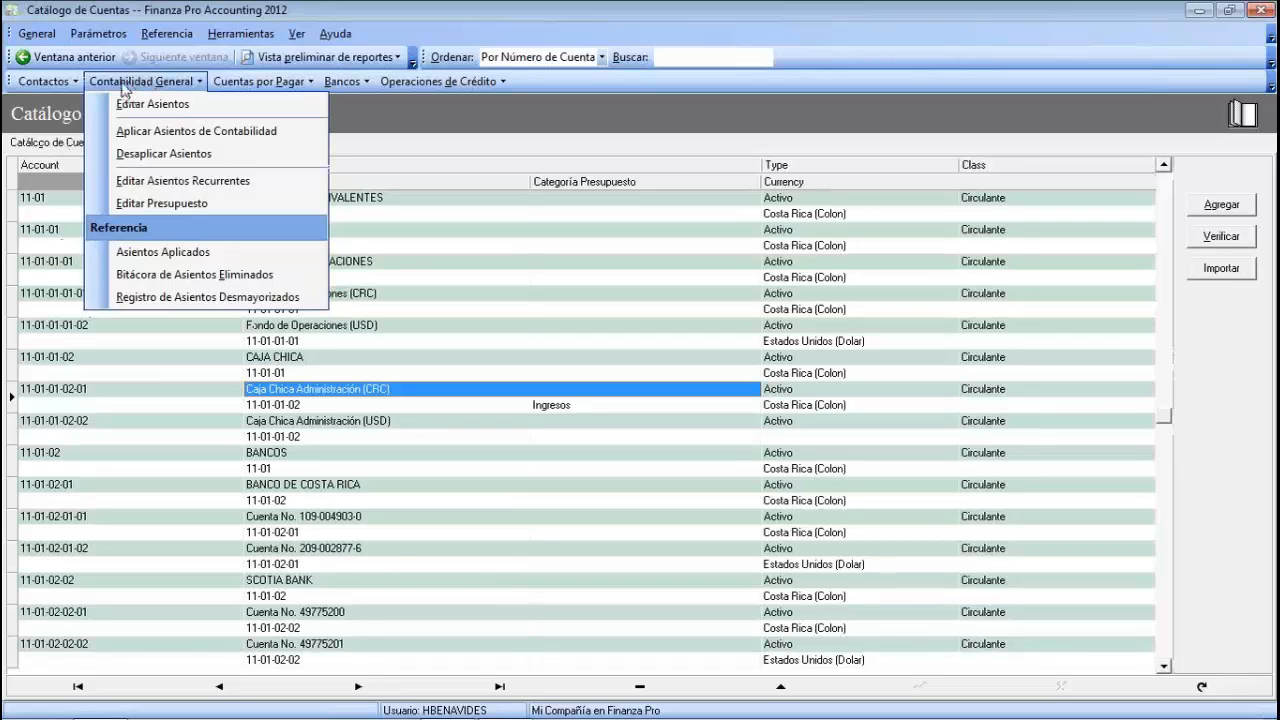
# - Go to Editar Presupuesto and open the Inicializar presupuesto dialog for a new budget
pyautogui.click(169, 202)
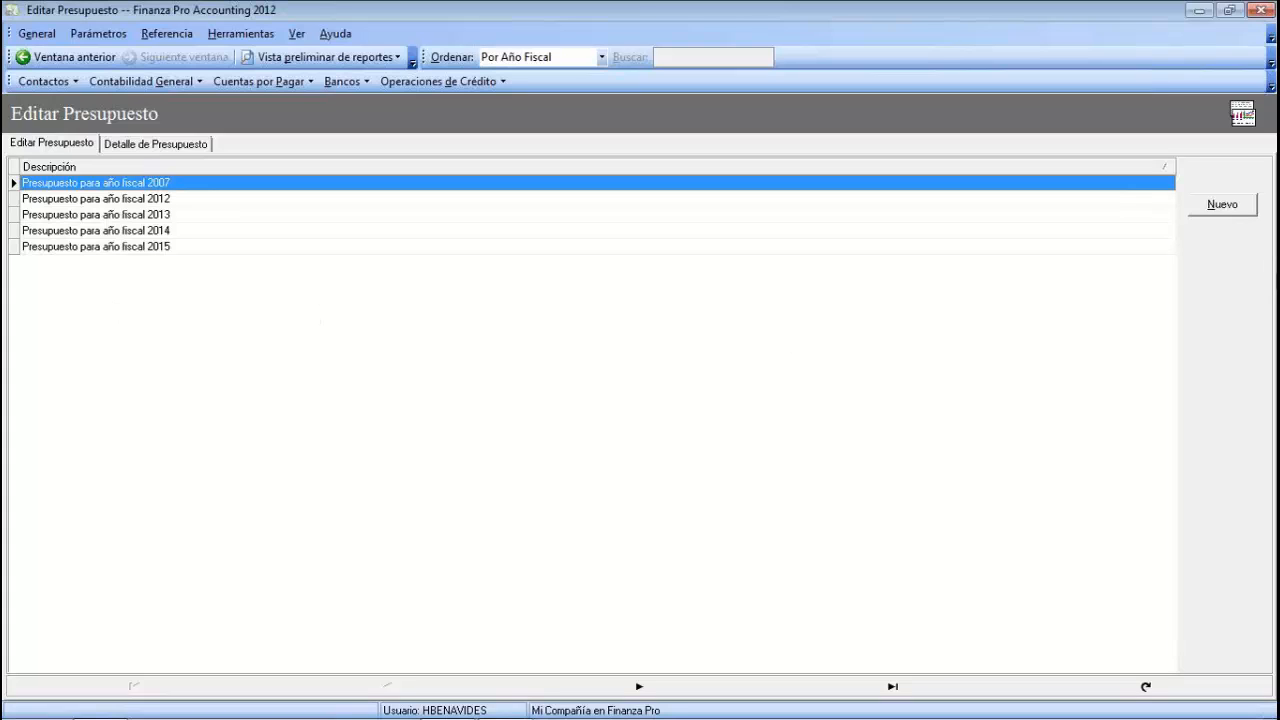
pyautogui.click(1246, 208)
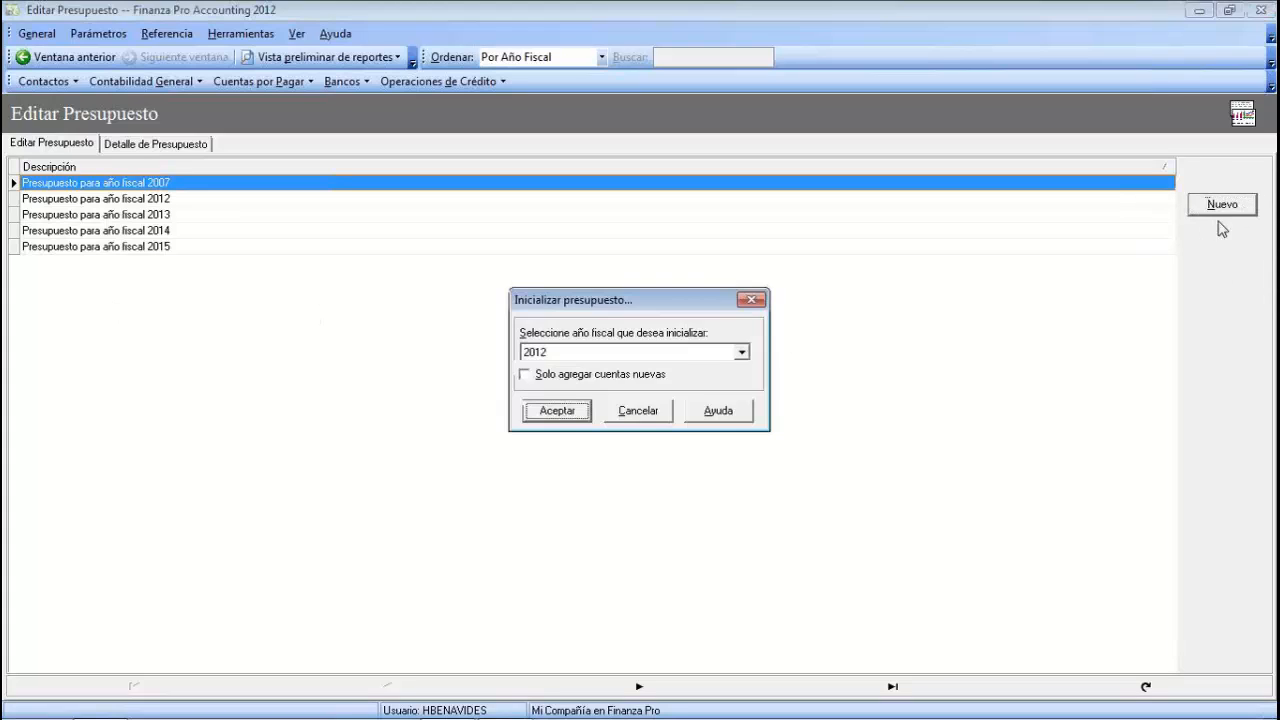
# - Initialize the new budget for fiscal year 2015 instead of 2012
pyautogui.click(741, 352)
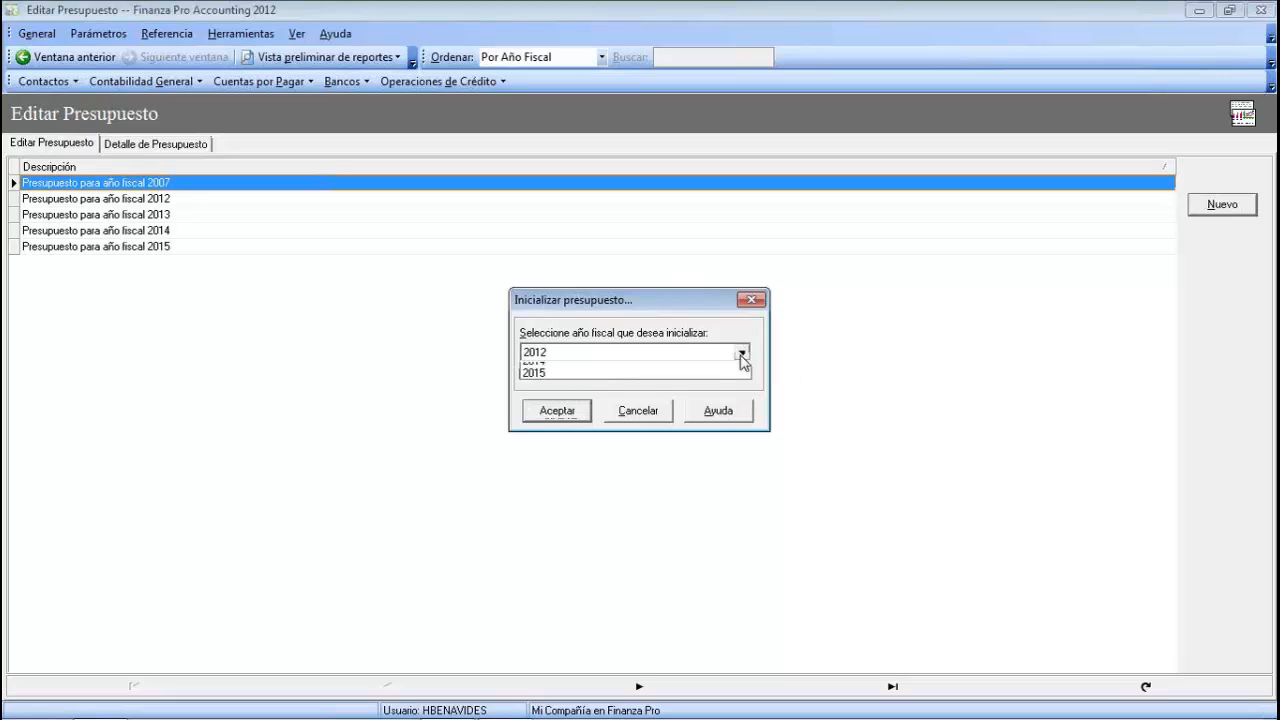
pyautogui.click(549, 417)
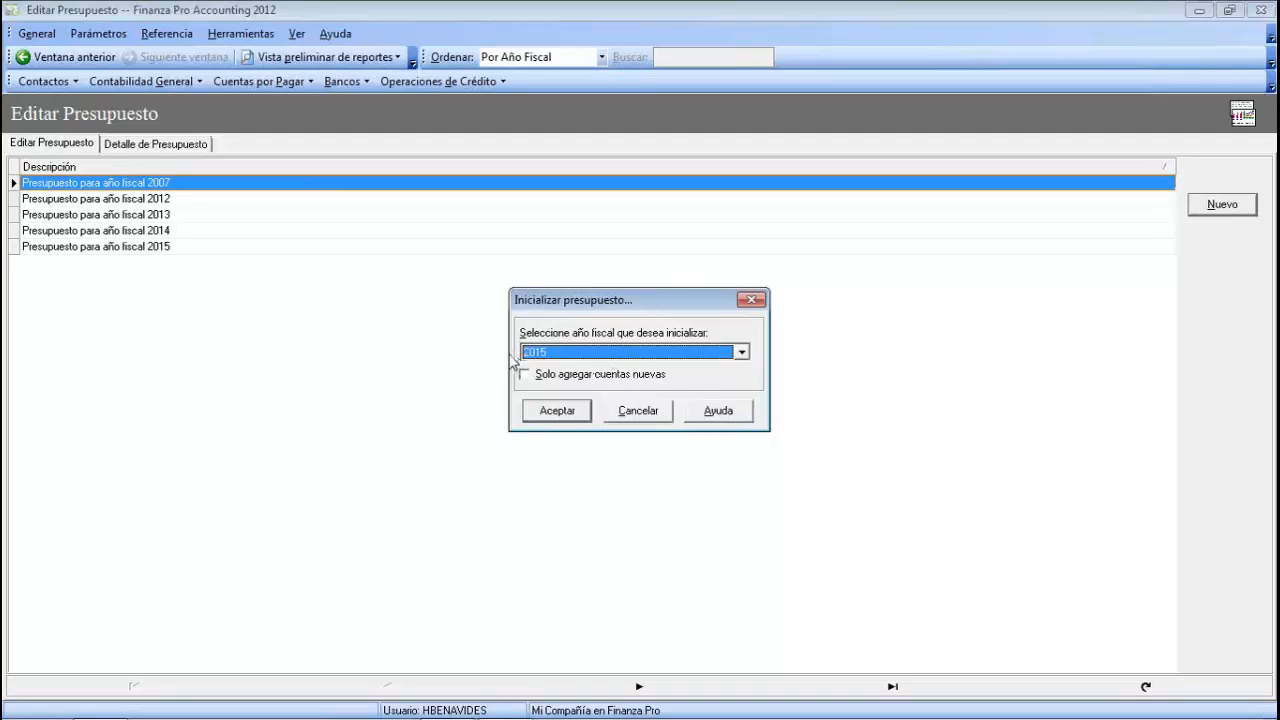
pyautogui.click(566, 414)
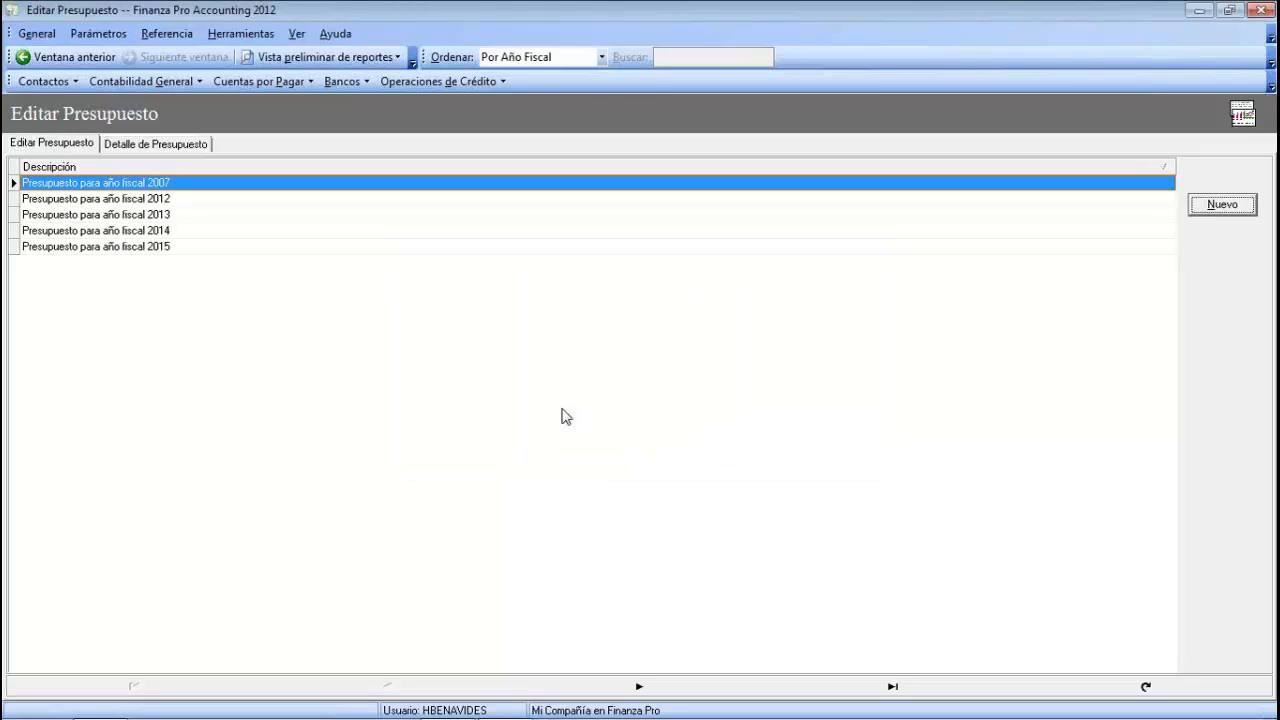
# - Select the fiscal 2015 budget and show its monthly Detalle de Presupuesto grid
pyautogui.click(76, 247)
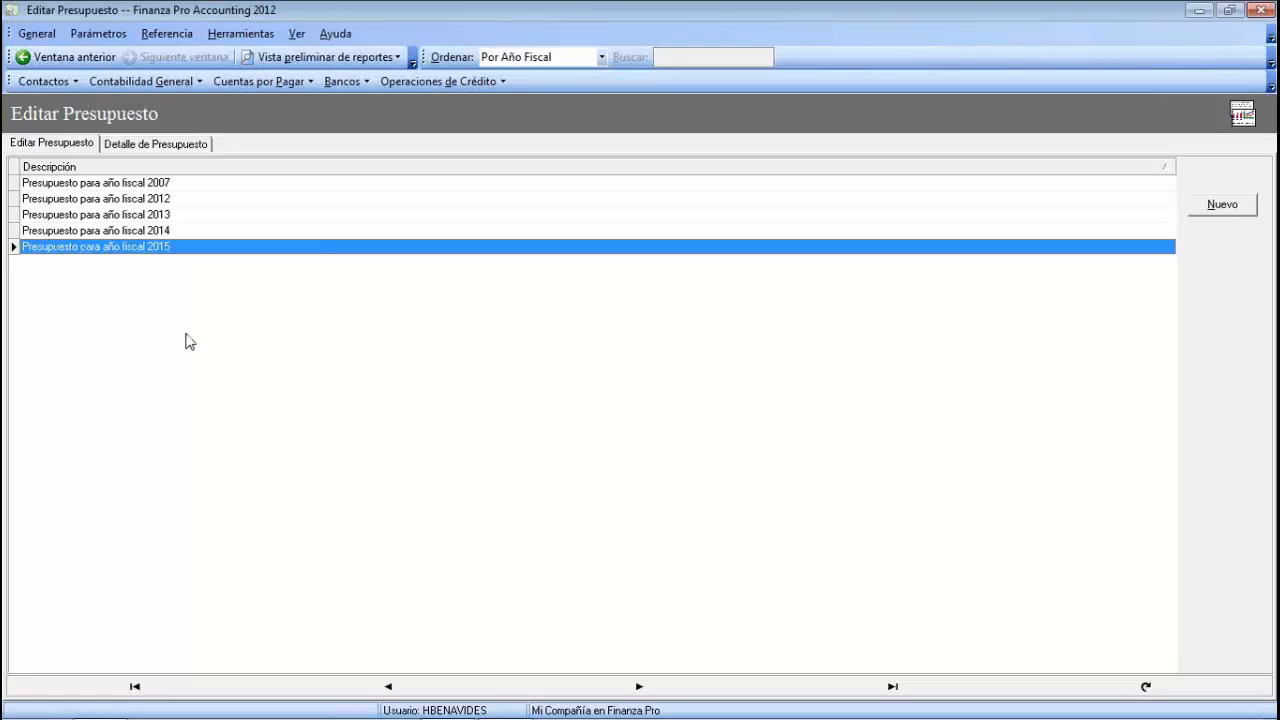
pyautogui.click(183, 148)
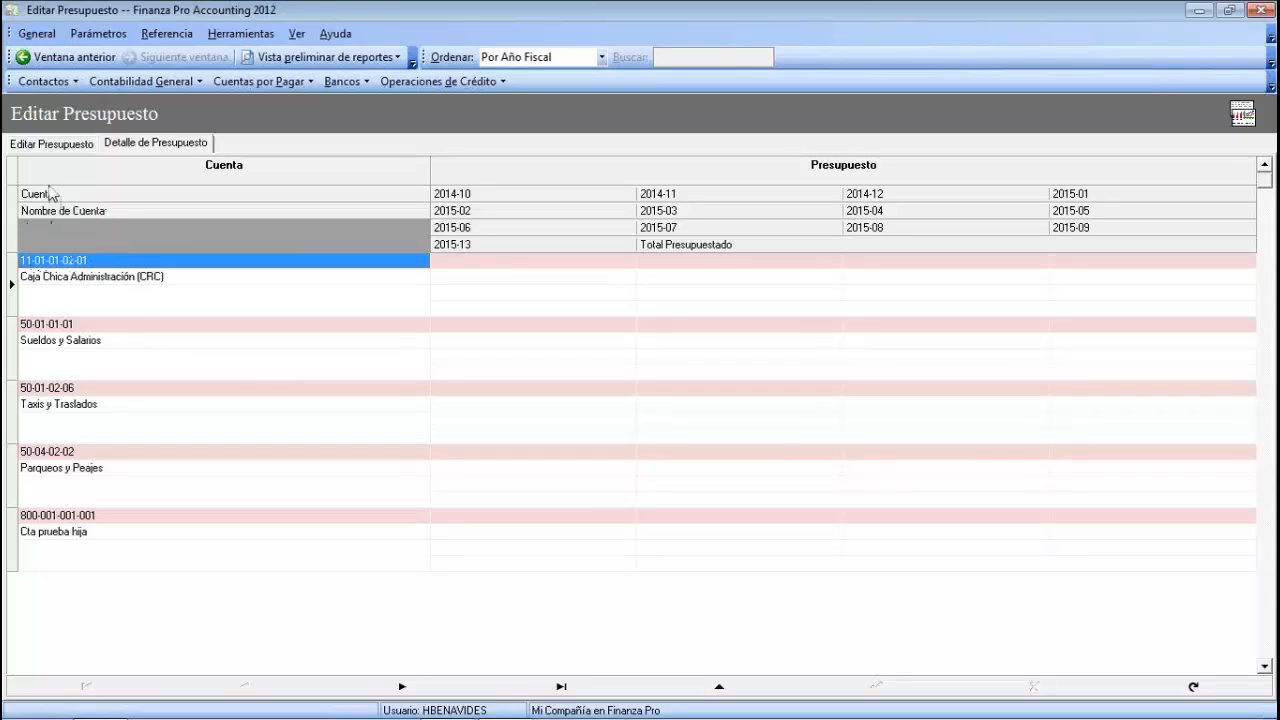
# - Locate Caja Chica Administración's 2014-10 through 2015-01 budget cells in the grid
pyautogui.click(72, 278)
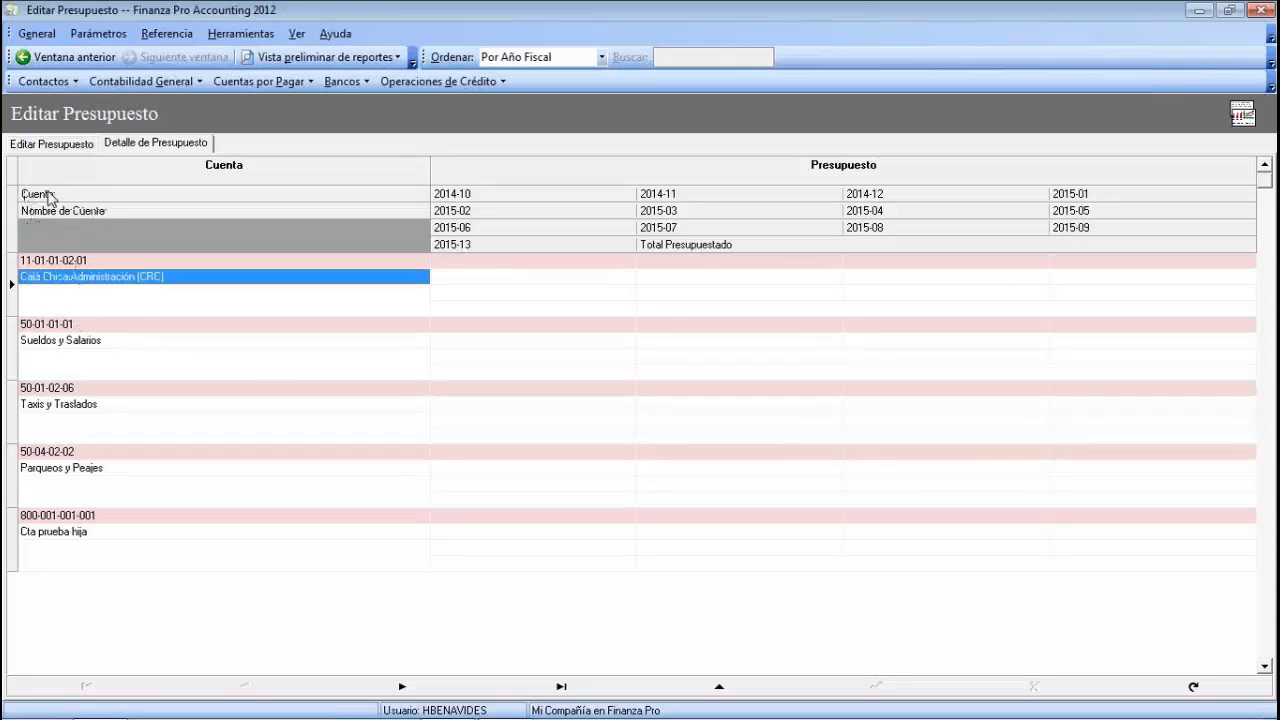
pyautogui.click(524, 262)
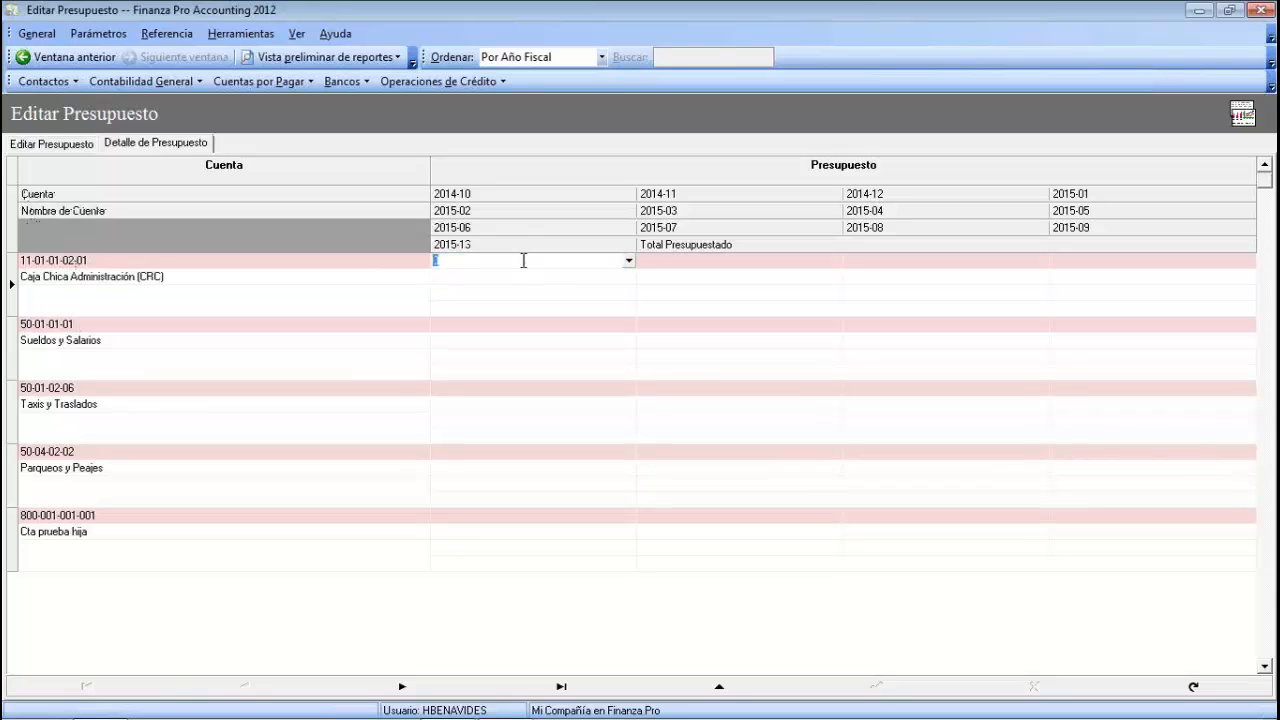
pyautogui.click(492, 197)
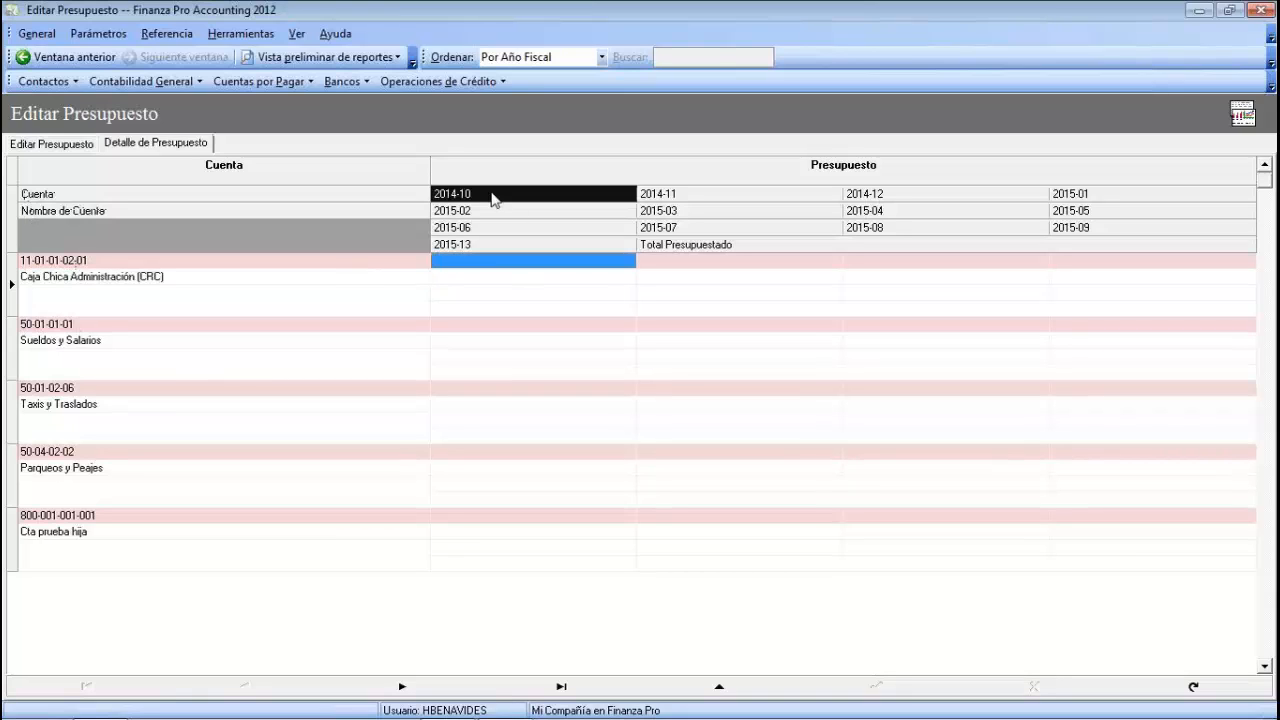
pyautogui.click(684, 261)
pyautogui.click(697, 203)
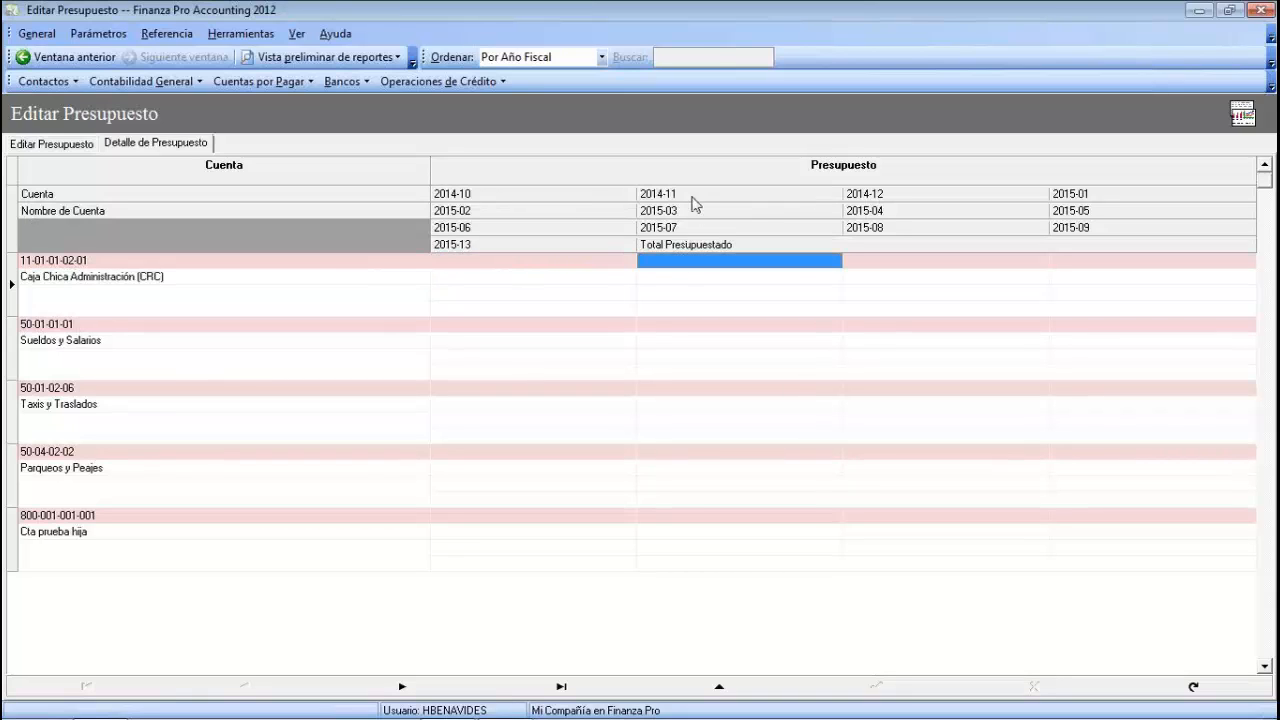
pyautogui.click(871, 262)
pyautogui.click(882, 203)
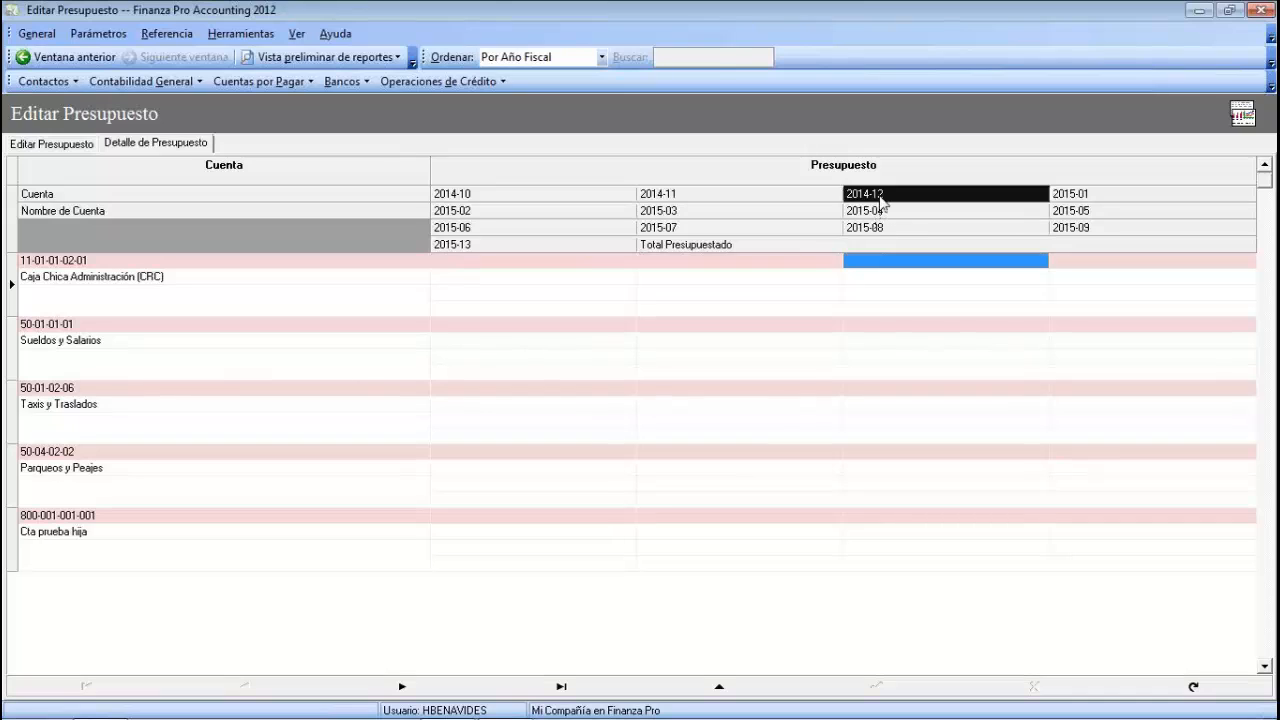
pyautogui.click(1078, 260)
pyautogui.click(1080, 201)
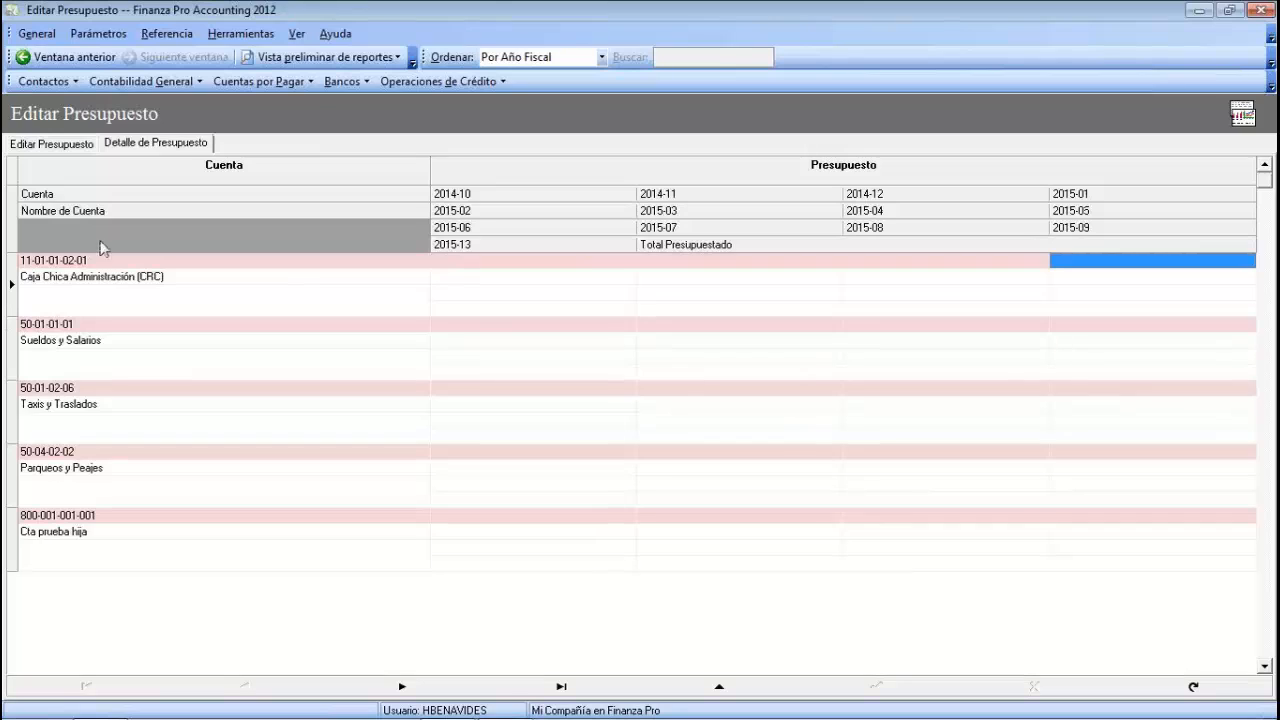
# - Enter 150000, 175000, 185000 and 145000 for periods 2014-10 through 2015-01
pyautogui.click(493, 261)
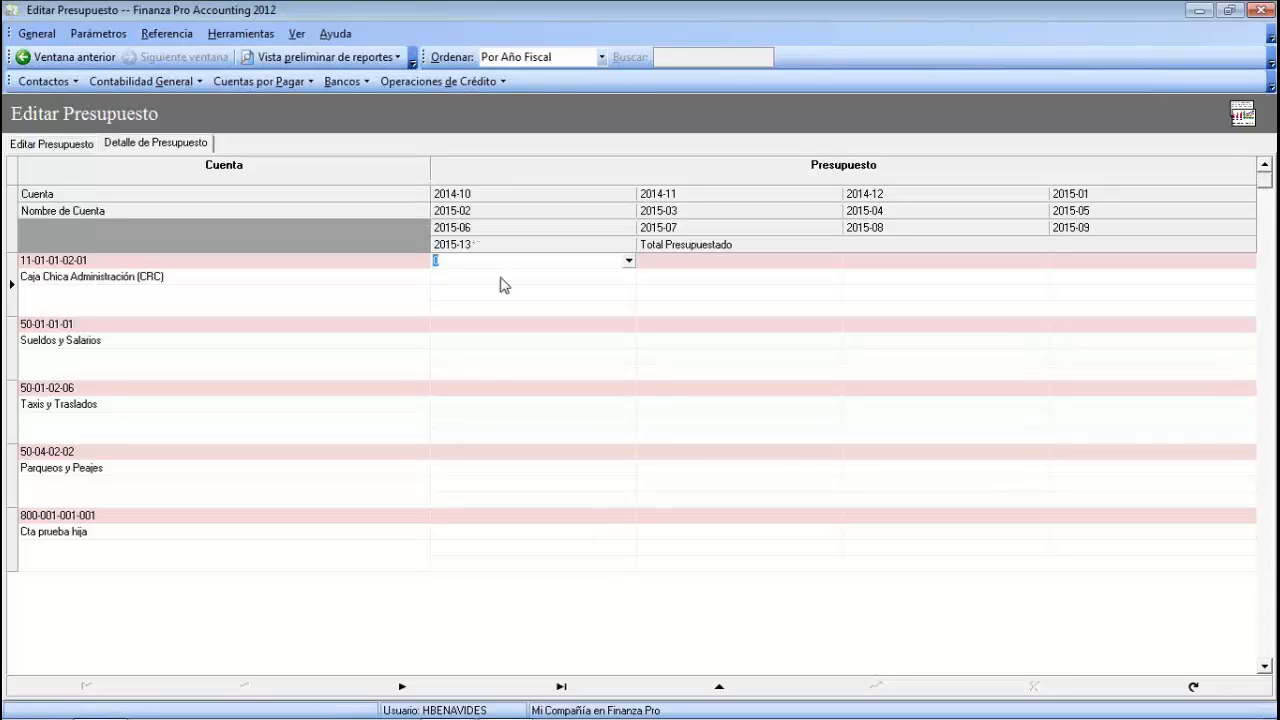
pyautogui.write('150000')
pyautogui.press('Tab')
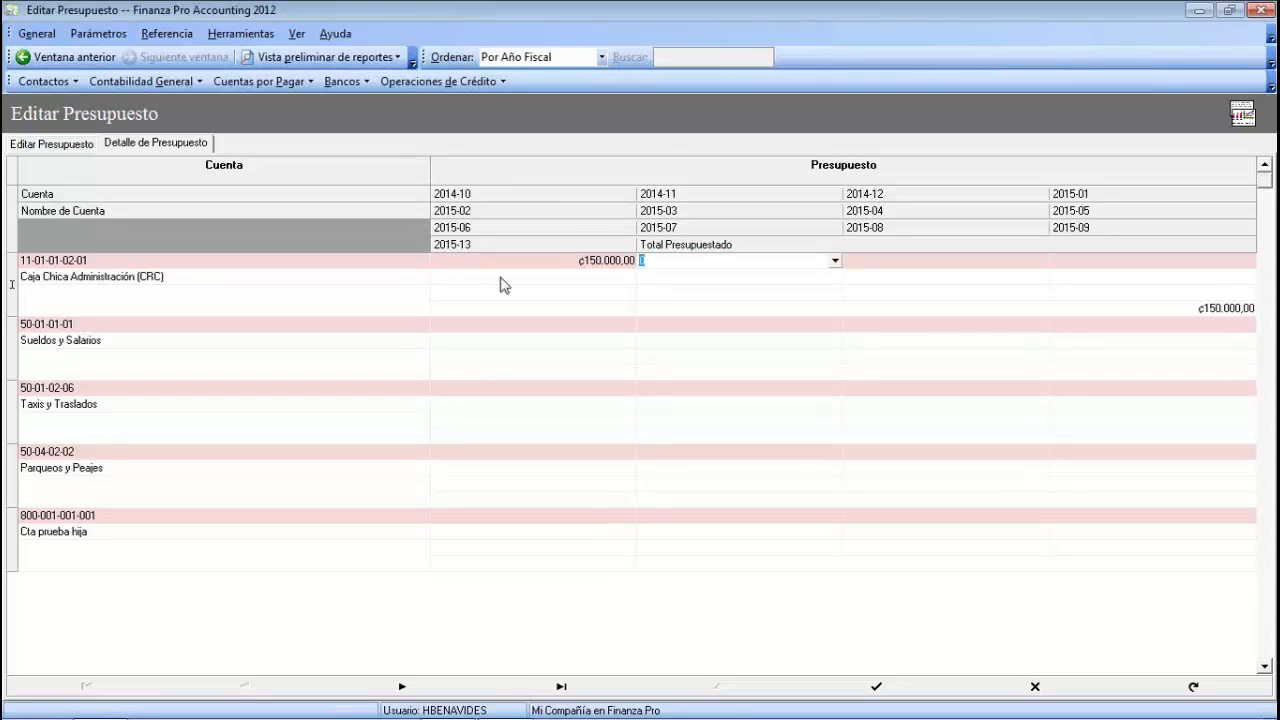
pyautogui.write('175000')
pyautogui.press('Tab')
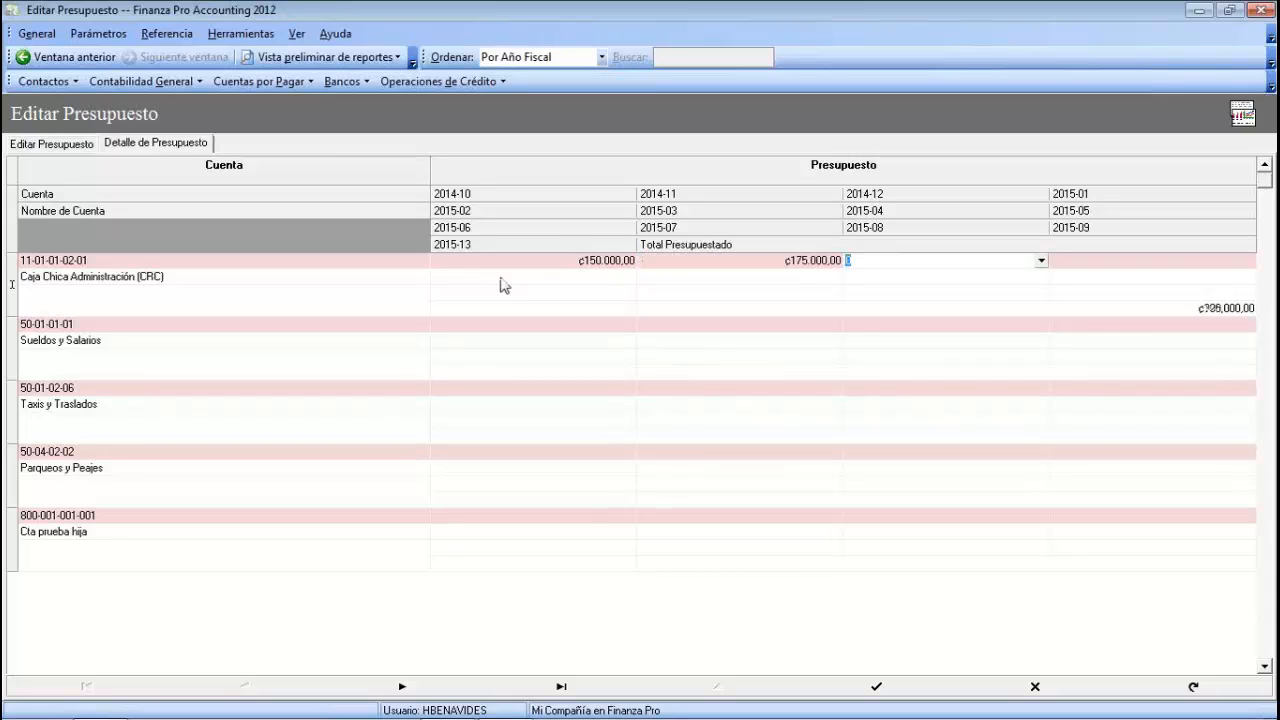
pyautogui.write('185000')
pyautogui.press('Tab')
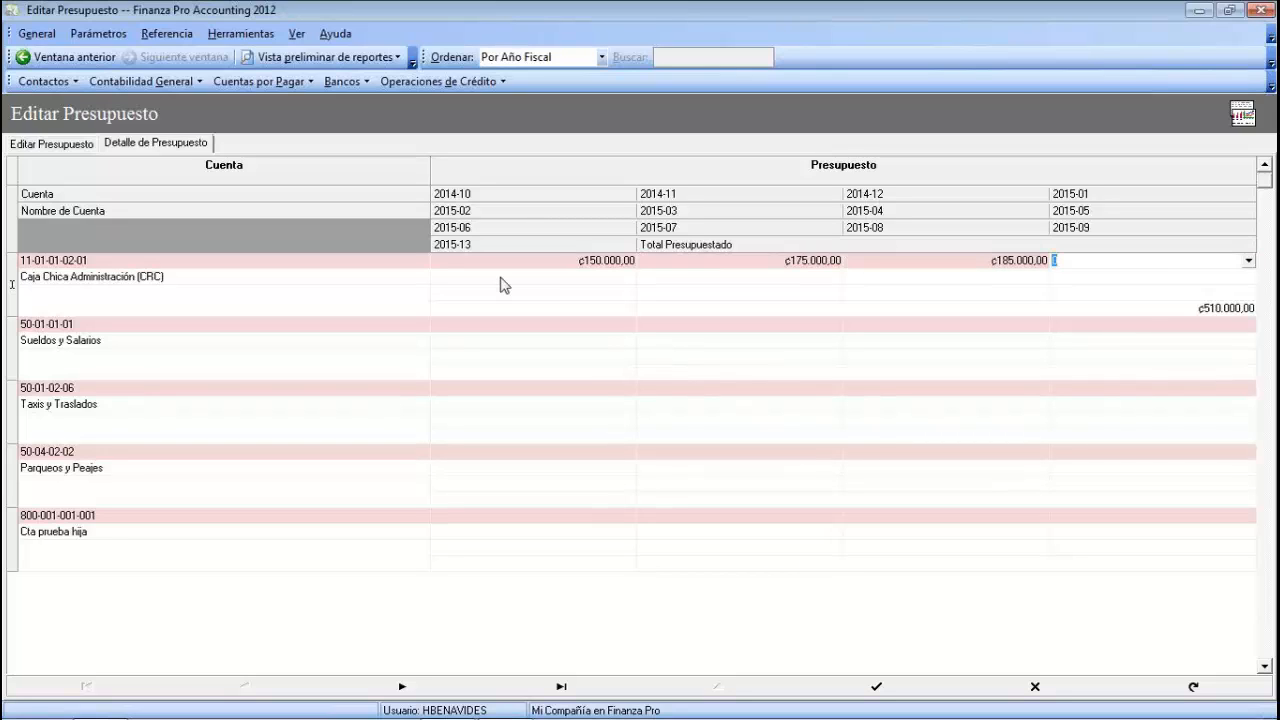
pyautogui.write('145000')
pyautogui.press('Tab')
pyautogui.press('Tab')
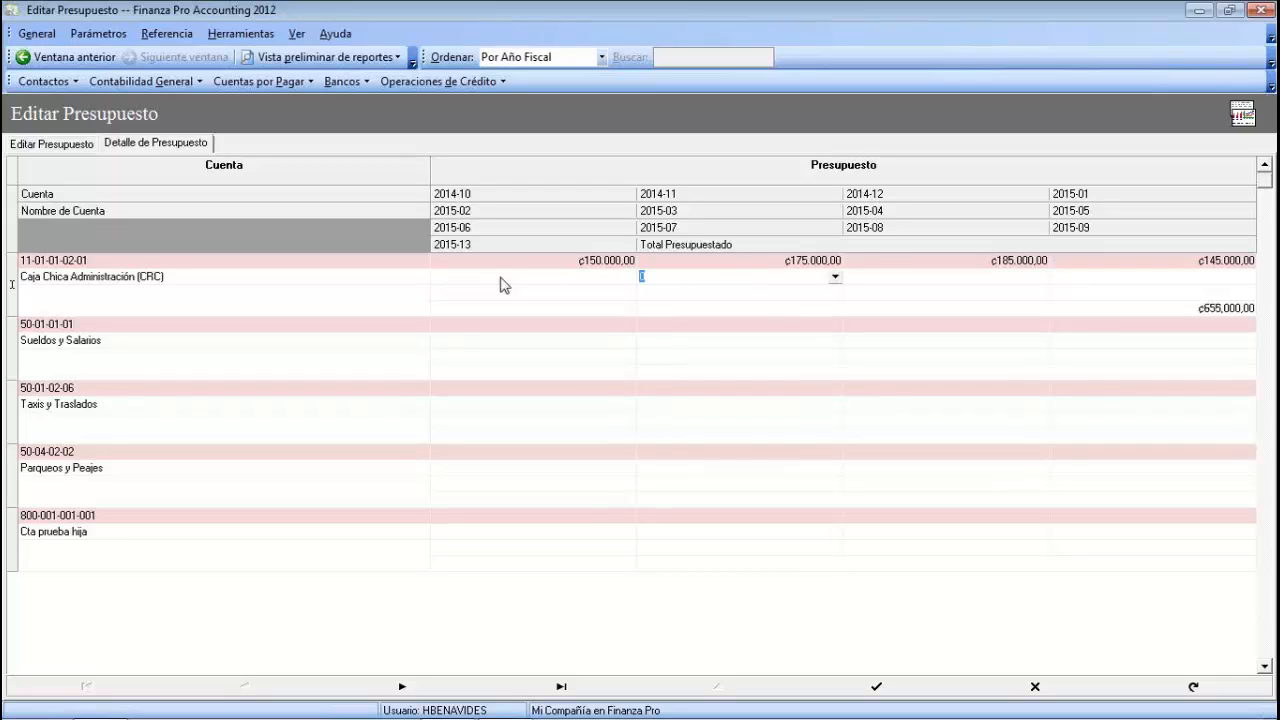
# - Review the entered monthly amounts and the ₡655.000,00 budget total
pyautogui.click(582, 280)
pyautogui.click(705, 282)
pyautogui.click(886, 283)
pyautogui.click(1166, 312)
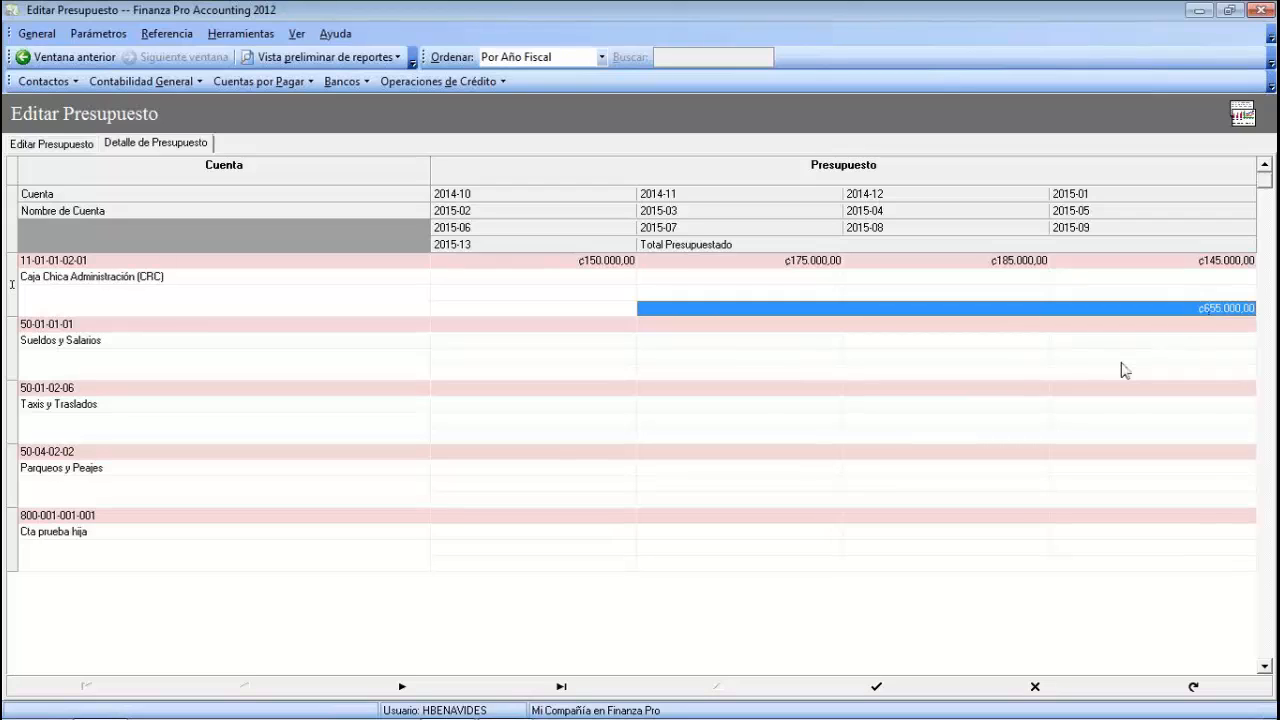
pyautogui.click(575, 262)
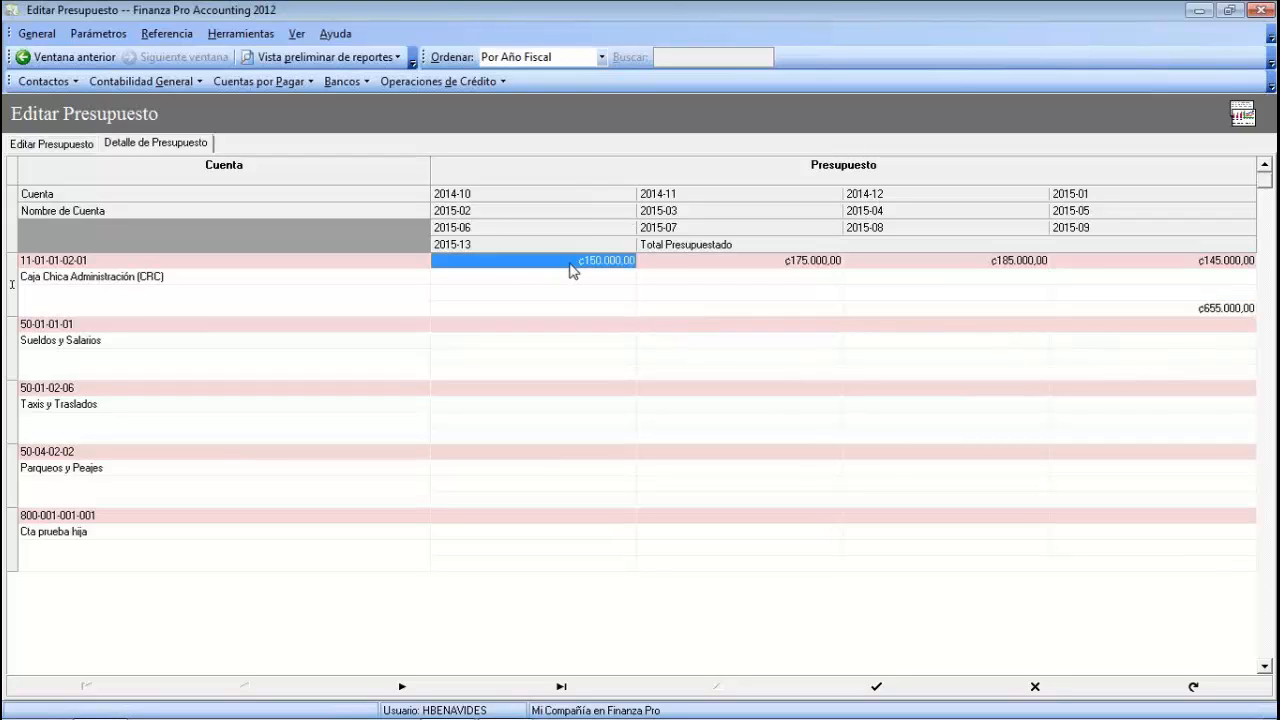
pyautogui.click(728, 262)
pyautogui.click(925, 264)
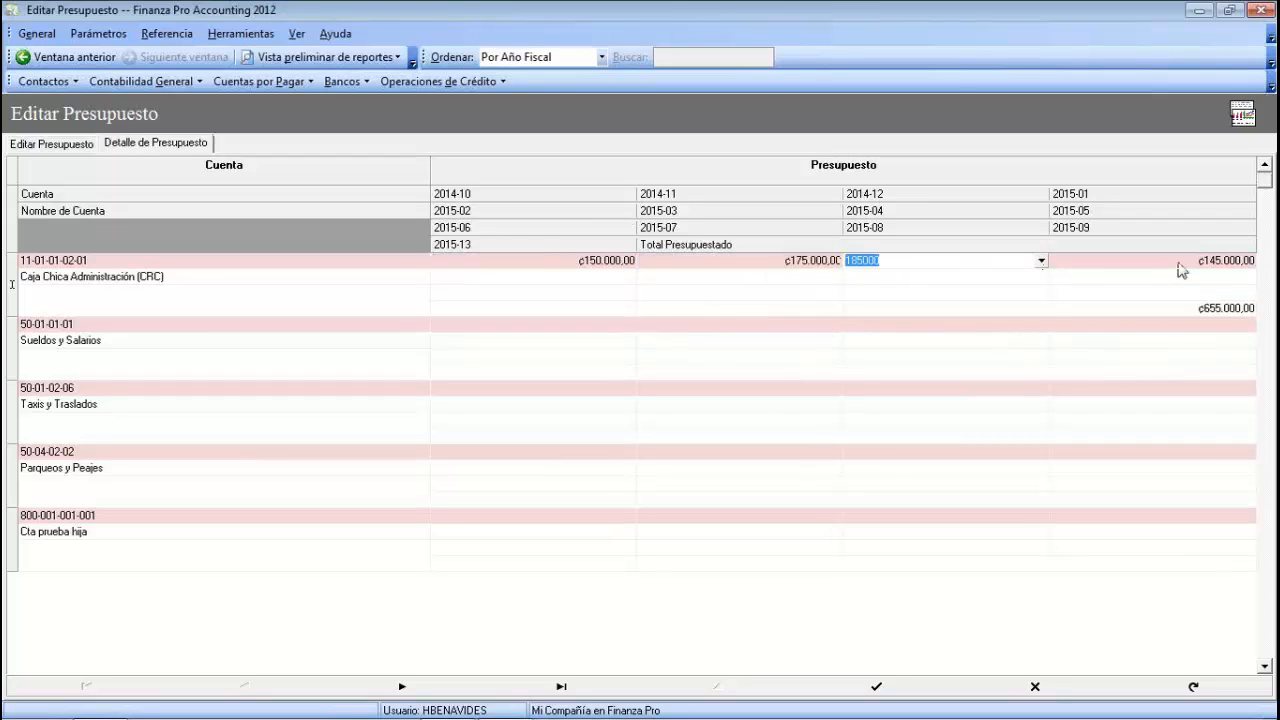
pyautogui.click(1180, 263)
pyautogui.press('Tab')
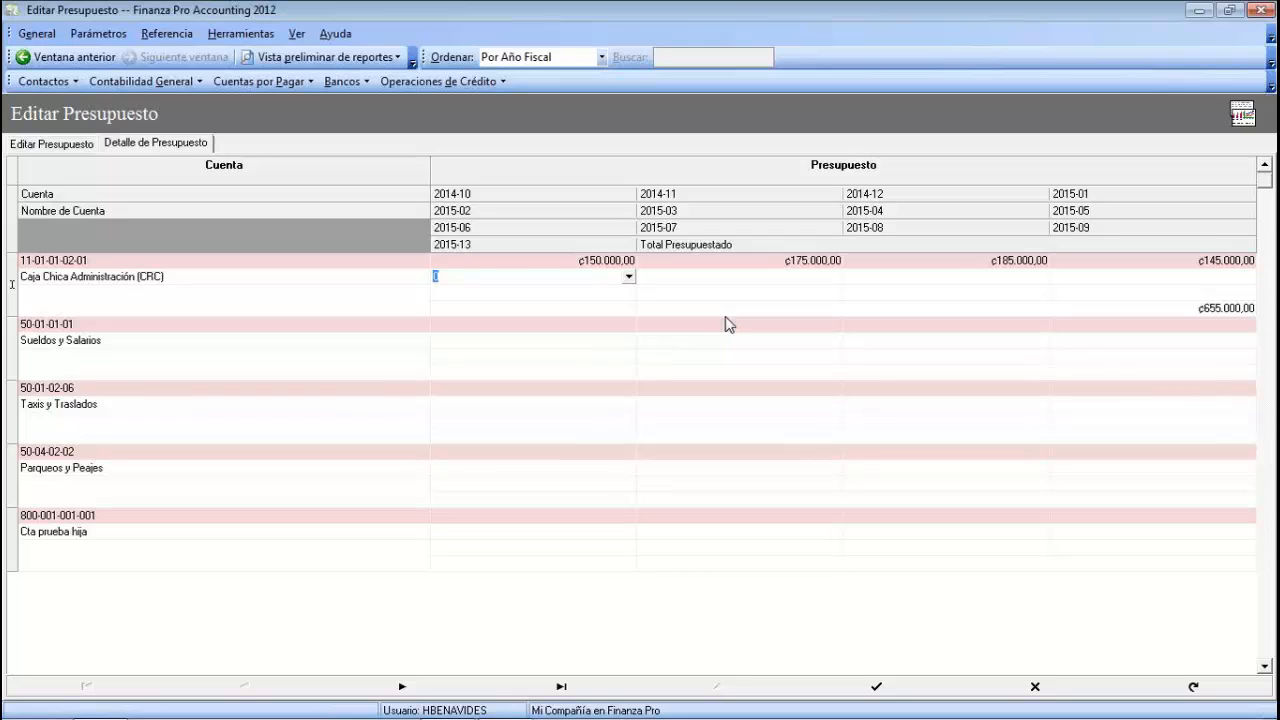
# - Open the Variación de Presupuesto report from the Contabilidad General report previews
pyautogui.click(398, 58)
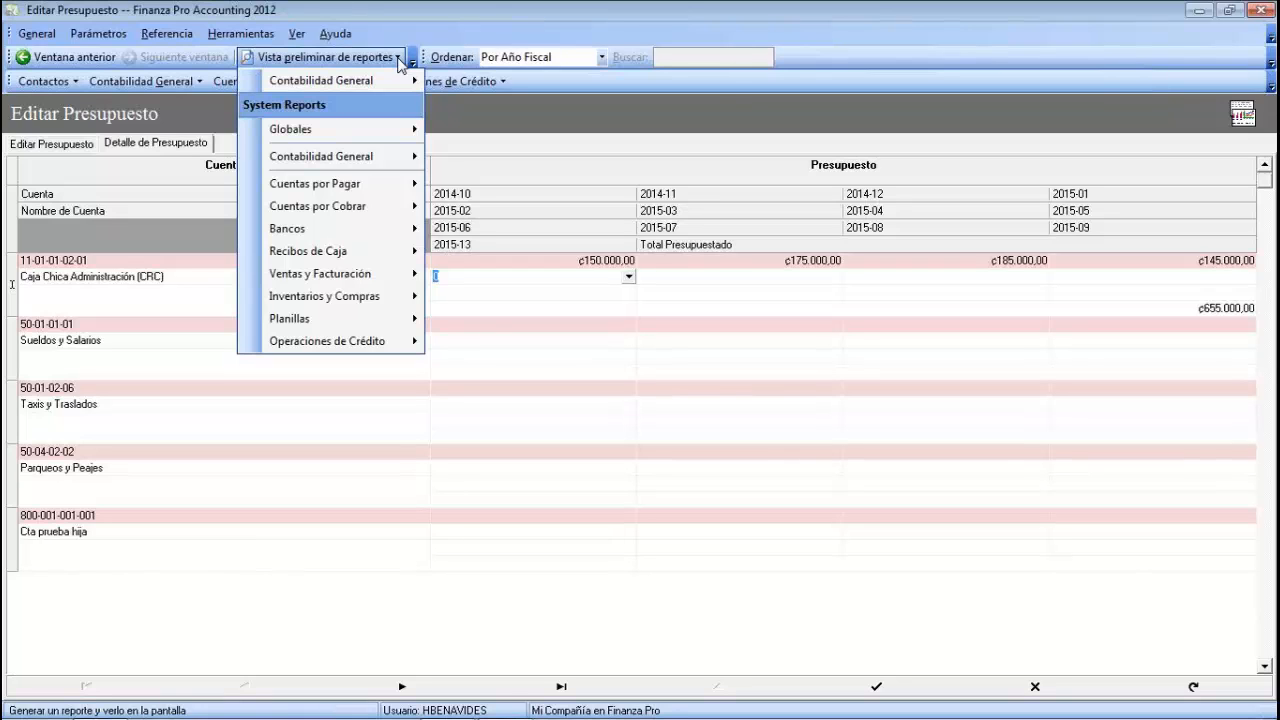
pyautogui.click(389, 78)
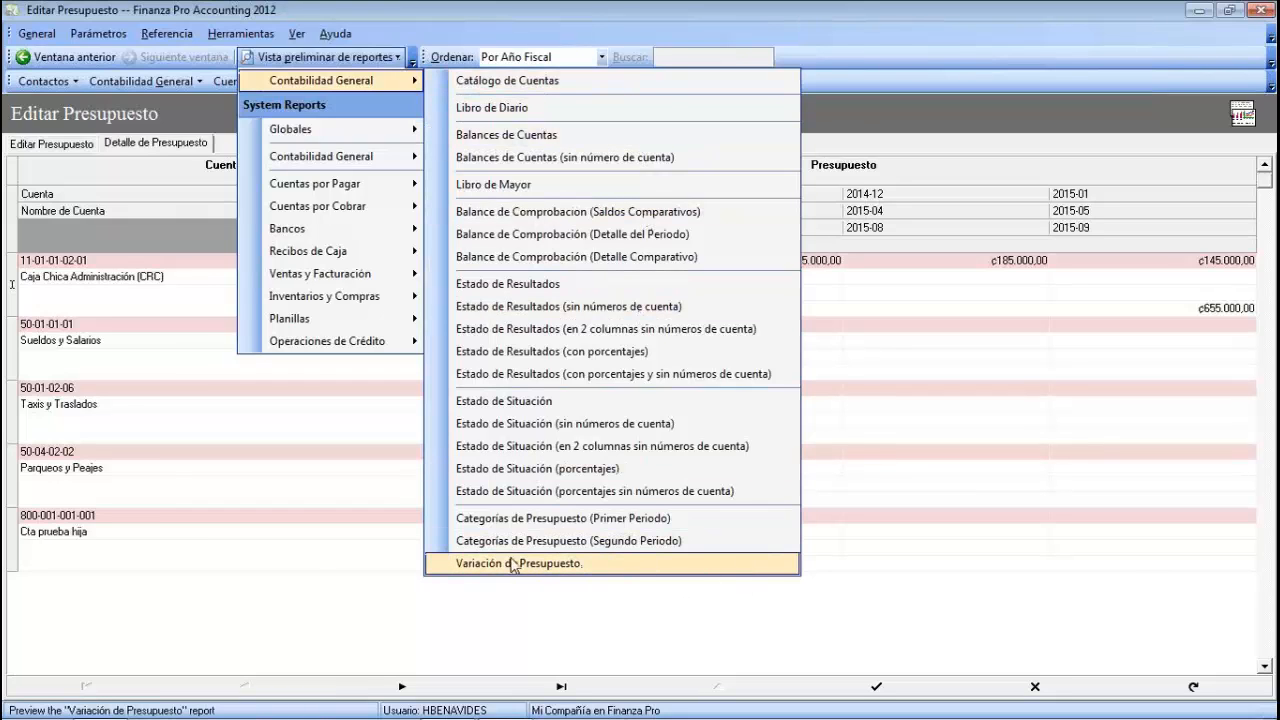
pyautogui.click(540, 568)
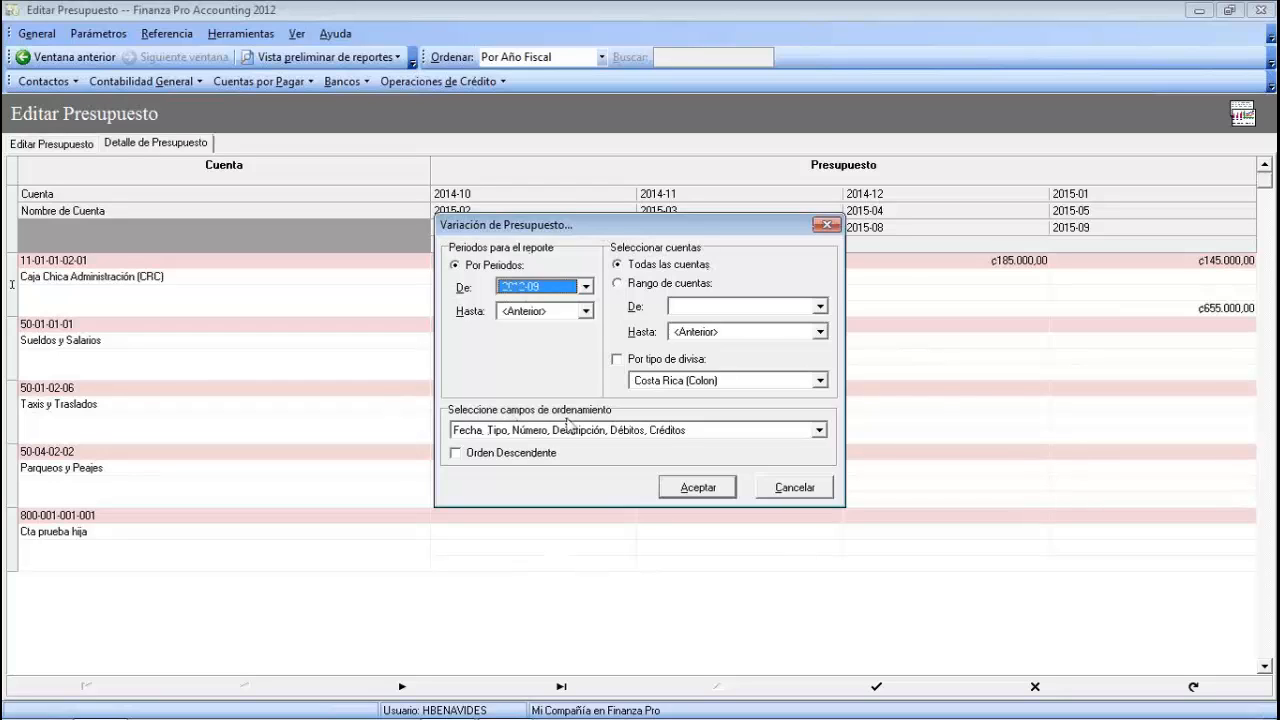
# - Set the report range from period 2006-10 to 2015-13
pyautogui.click(586, 287)
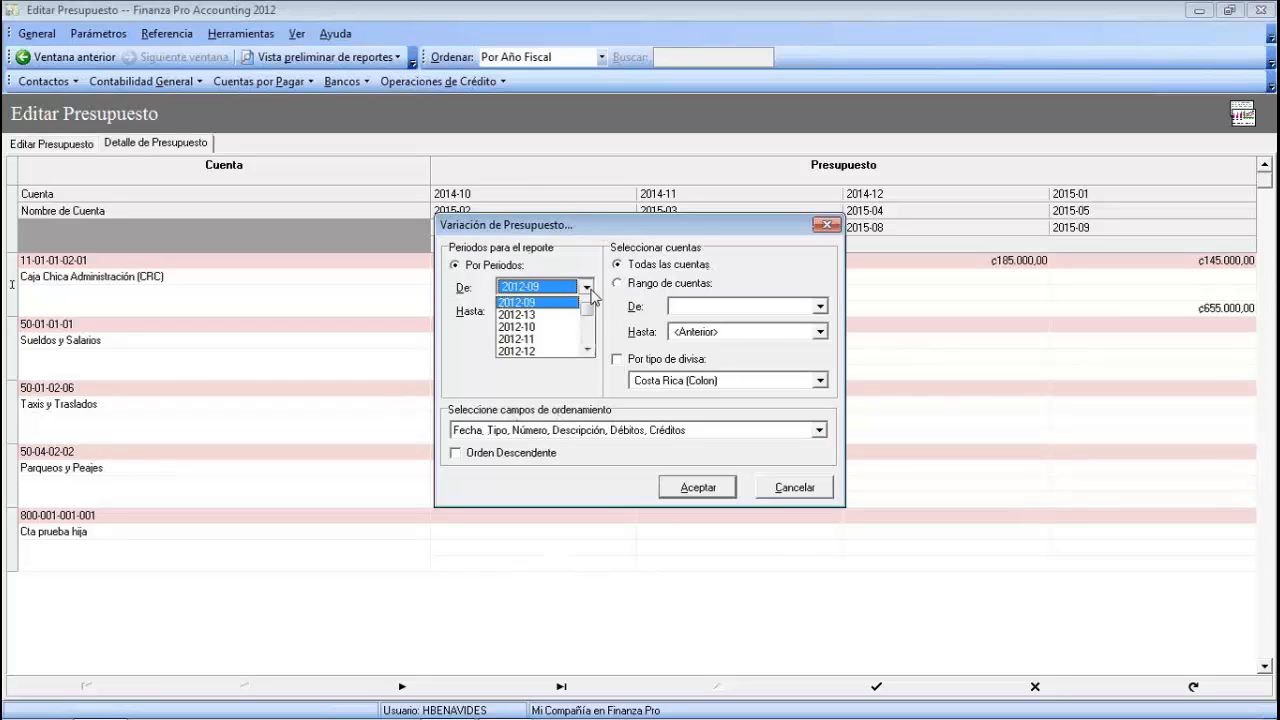
pyautogui.click(588, 306)
pyautogui.moveTo(589, 349); pyautogui.dragTo(588, 307)
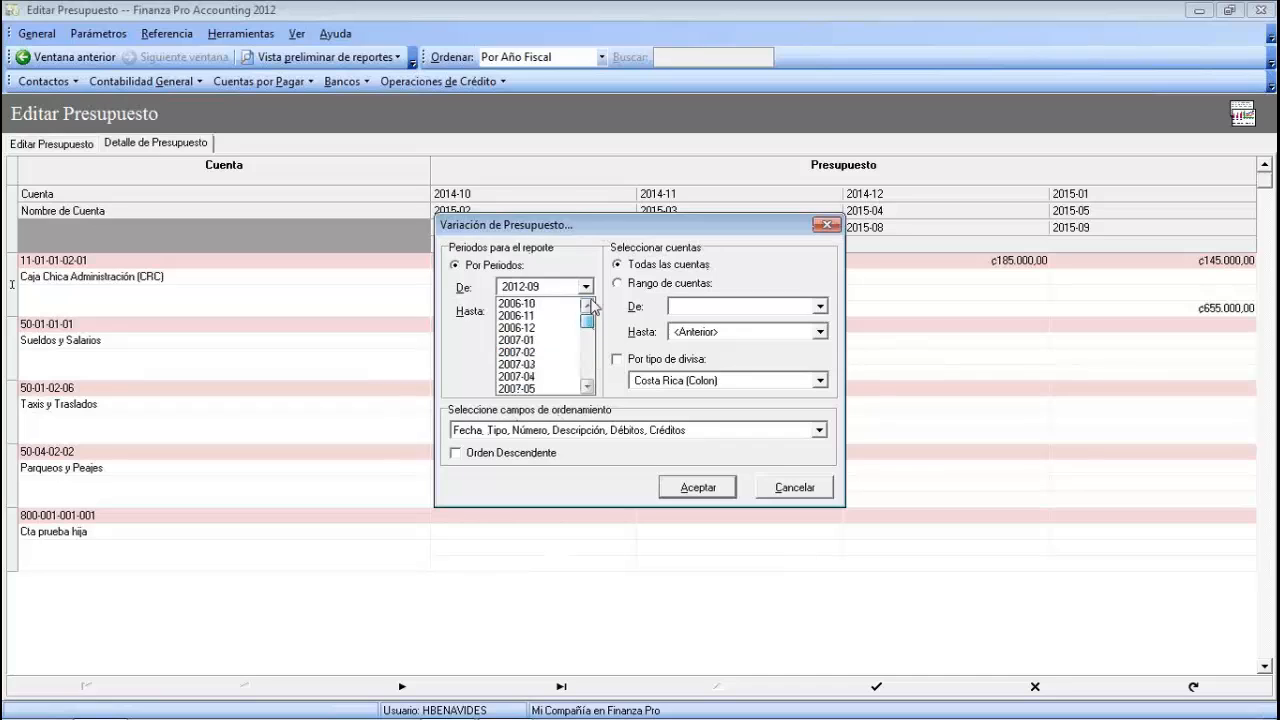
pyautogui.click(528, 306)
pyautogui.click(528, 306)
pyautogui.click(586, 311)
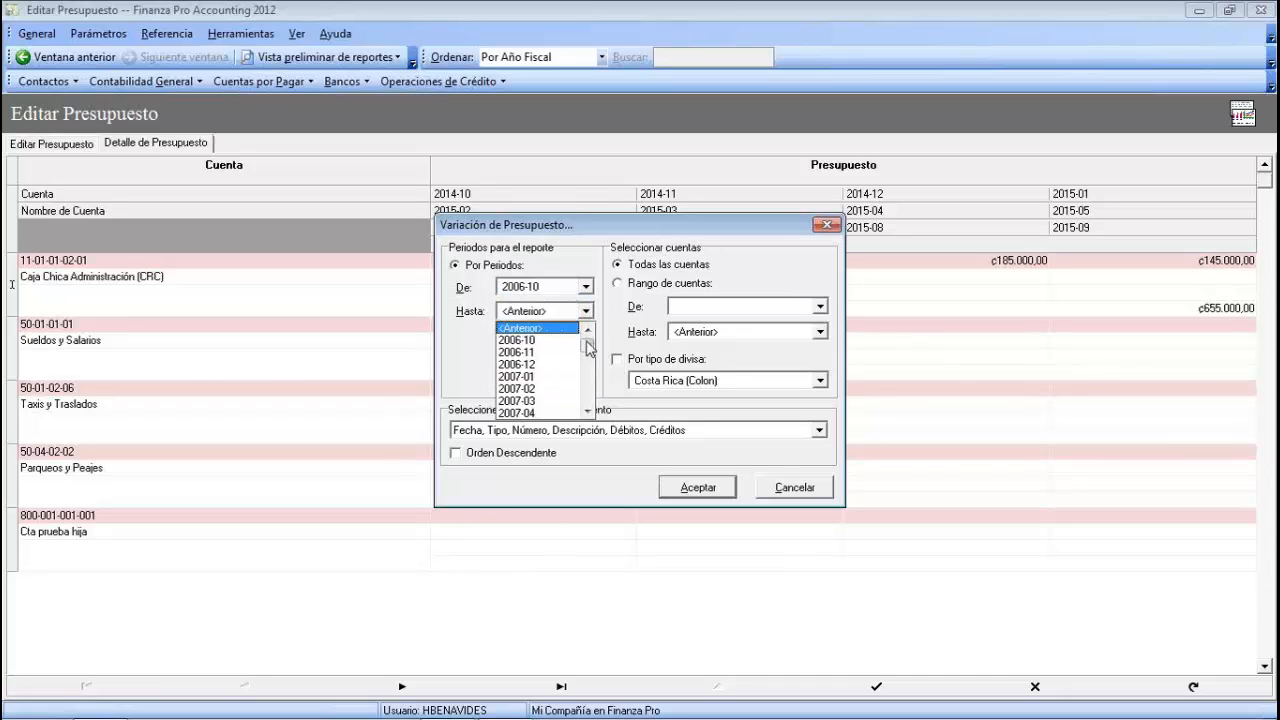
pyautogui.moveTo(588, 350); pyautogui.dragTo(588, 410)
pyautogui.click(535, 412)
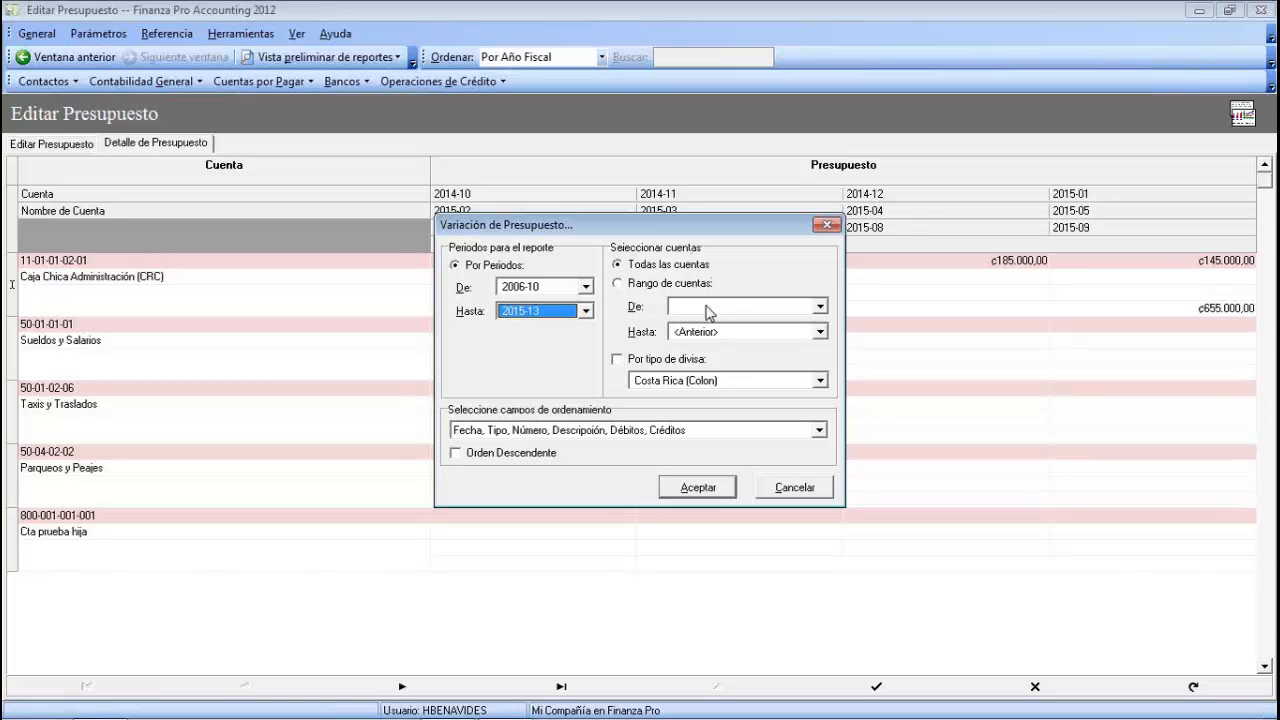
# - Keep Costa Rica (Colon) currency and date-first sorting, then run the preview
pyautogui.click(819, 381)
pyautogui.click(827, 388)
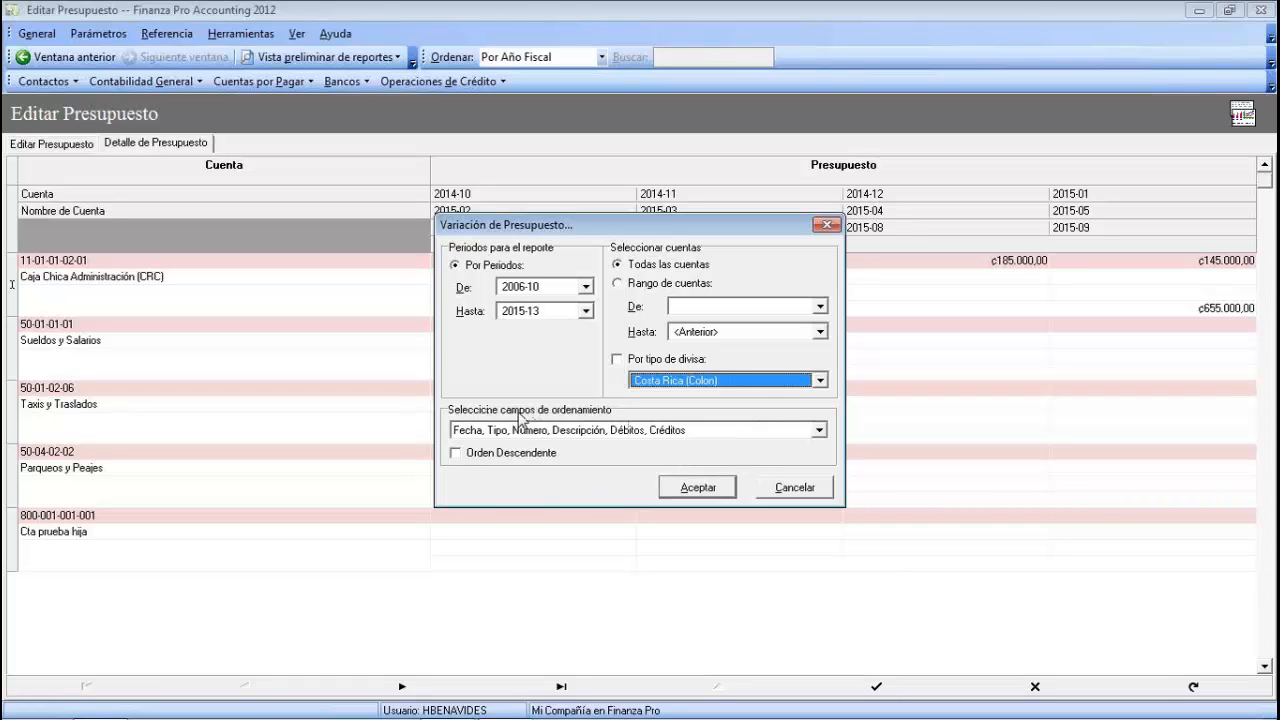
pyautogui.click(822, 431)
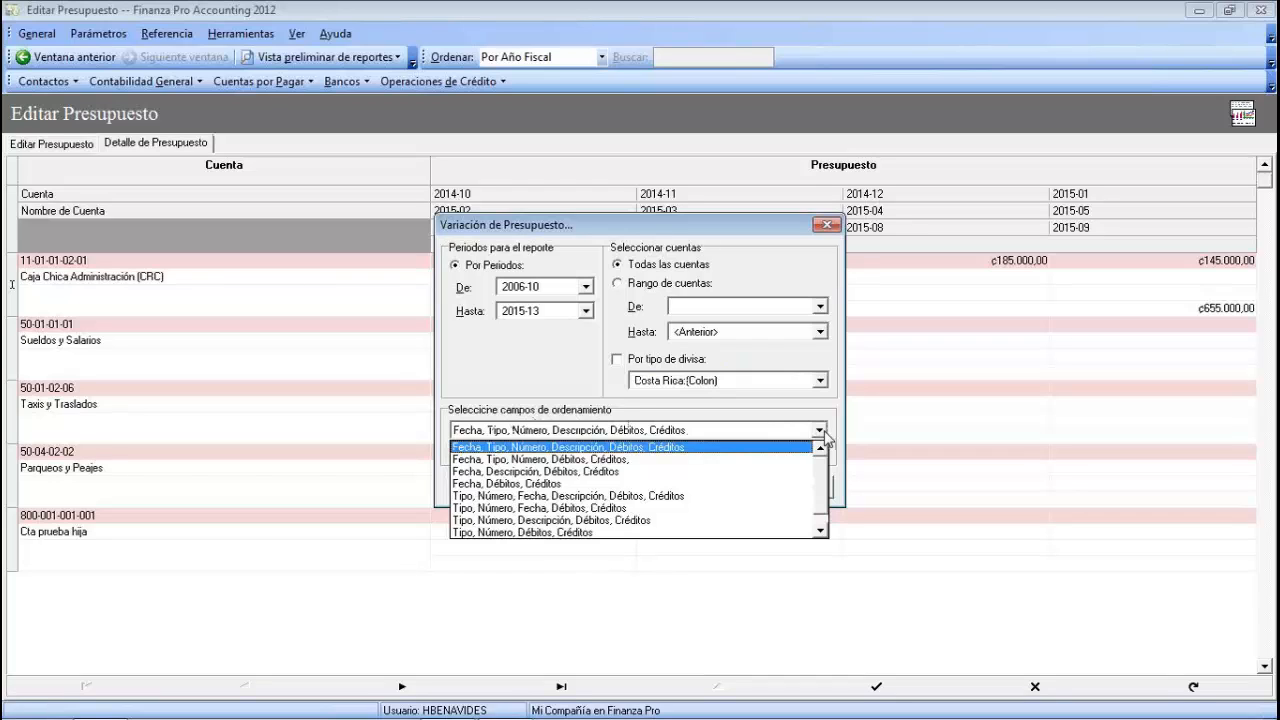
pyautogui.click(823, 432)
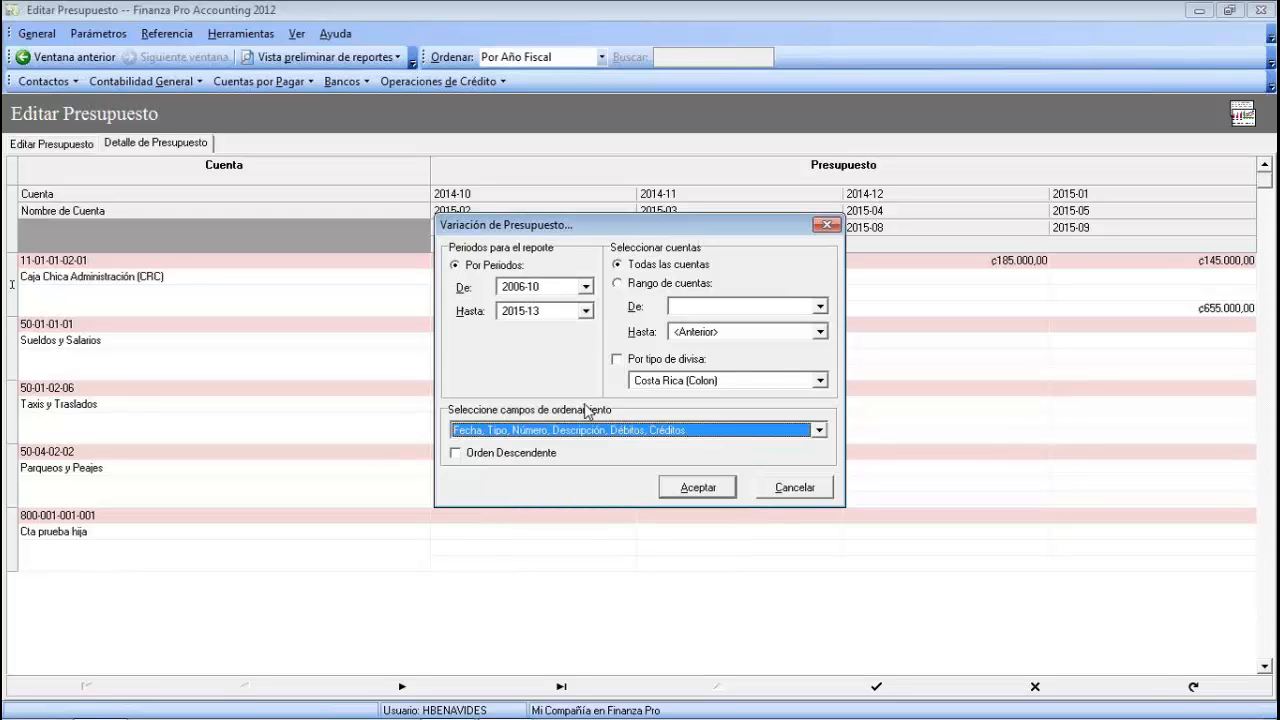
pyautogui.click(710, 488)
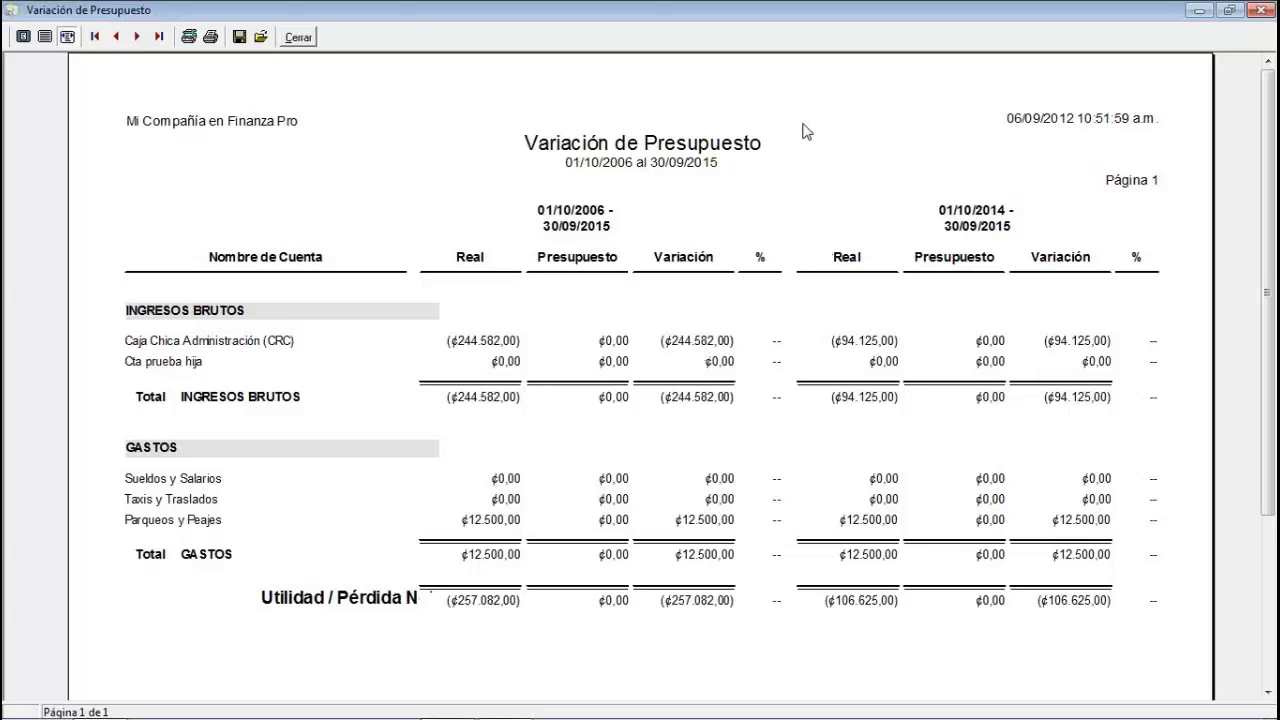
# - Close the Variación de Presupuesto preview to return to the 2015 budget grid
pyautogui.click(297, 40)
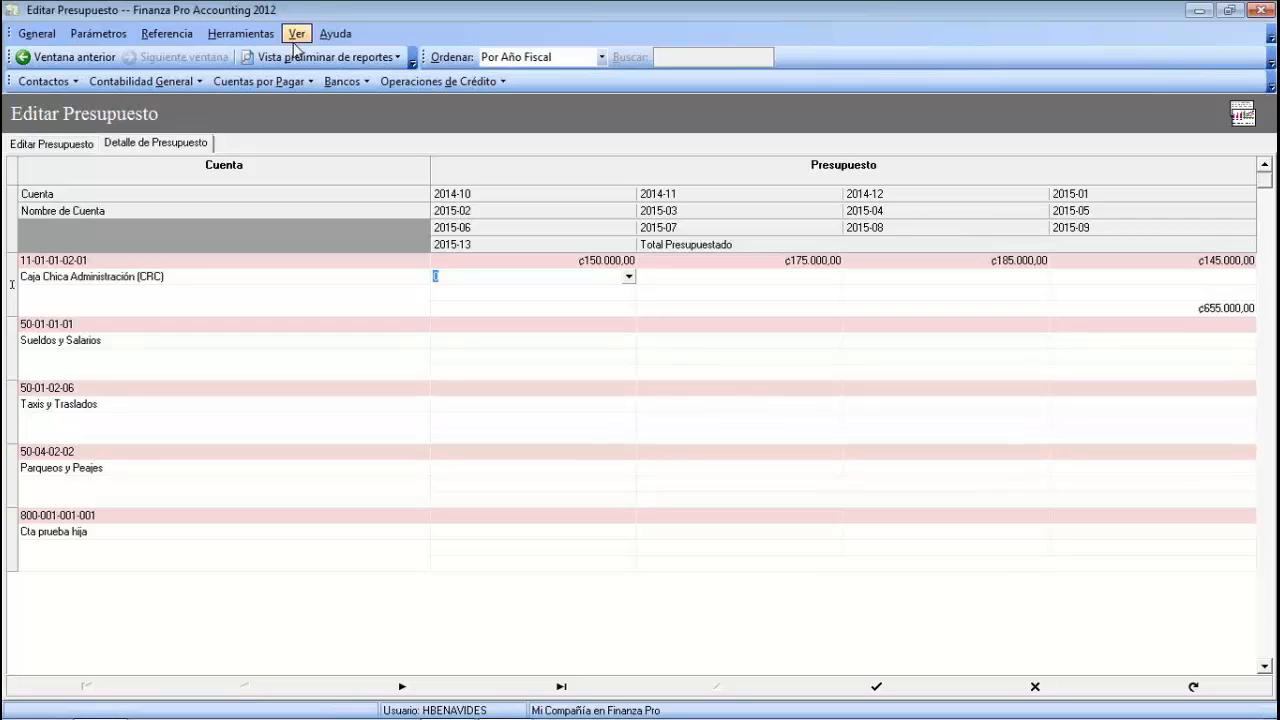
# - Pick Estado de Resultados (en 2 columnas sin números de cuenta) under Contabilidad General report previews
pyautogui.click(305, 57)
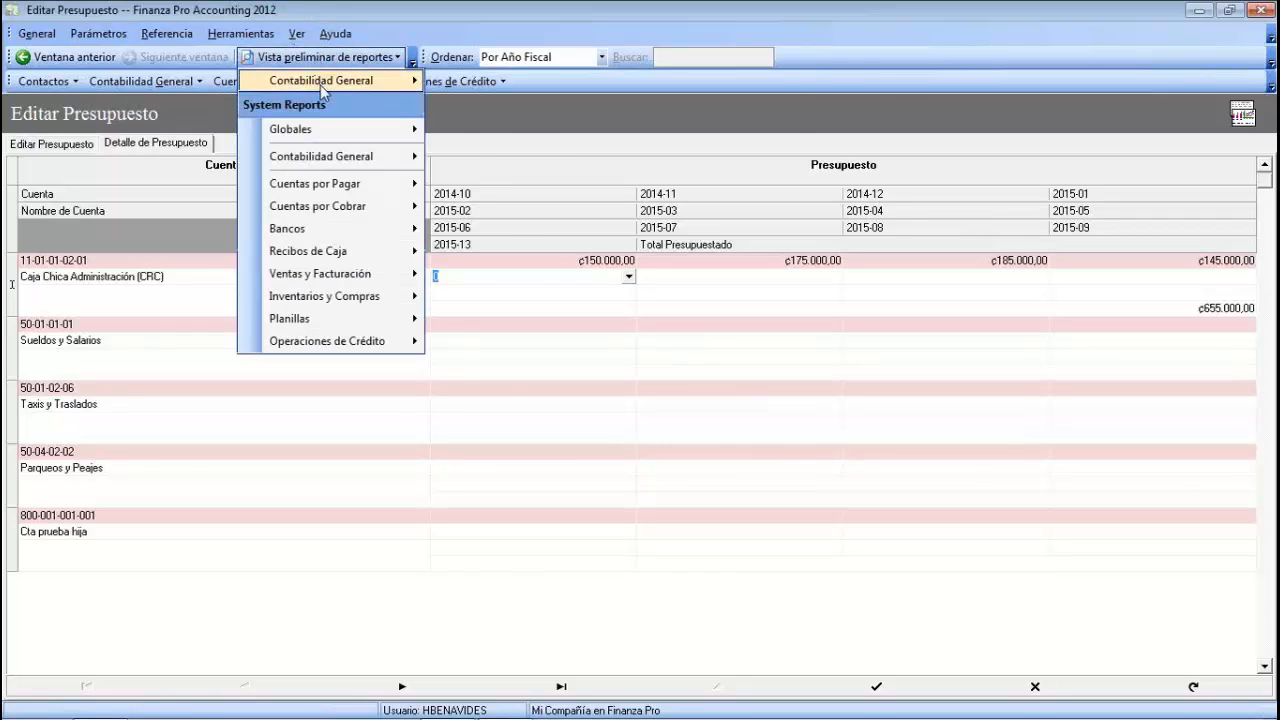
pyautogui.moveTo(322, 90)
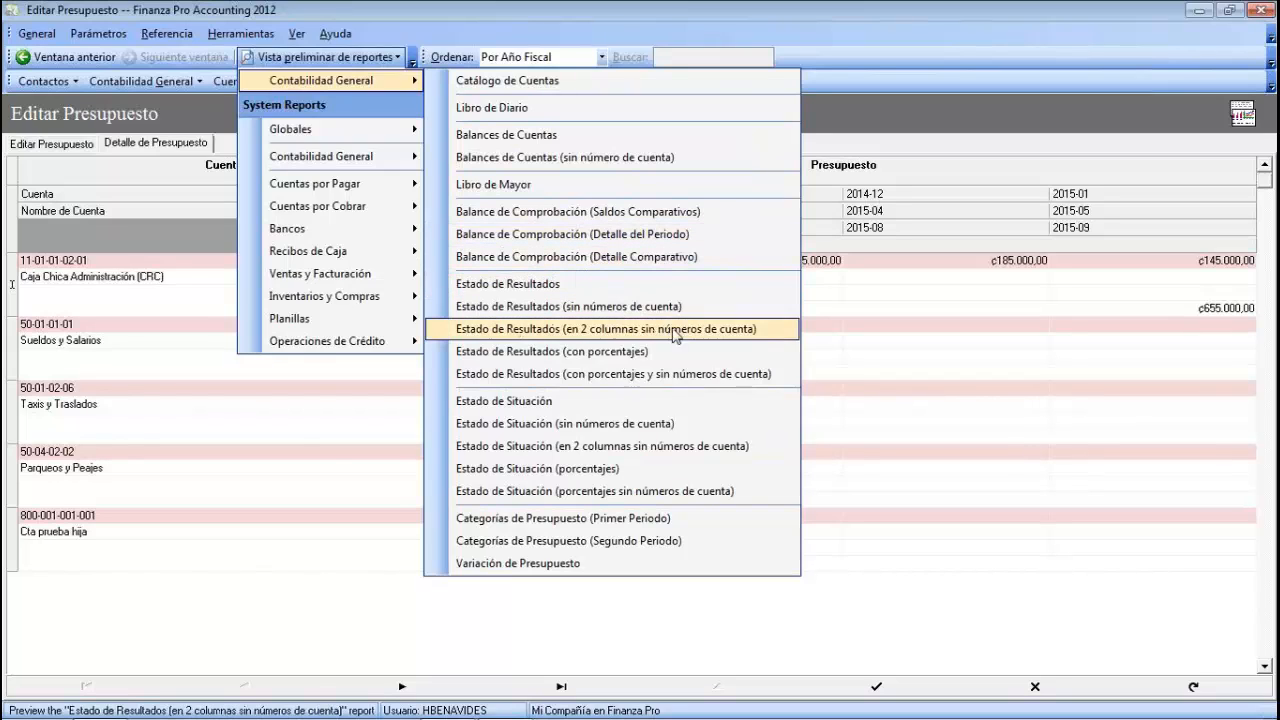
pyautogui.click(552, 334)
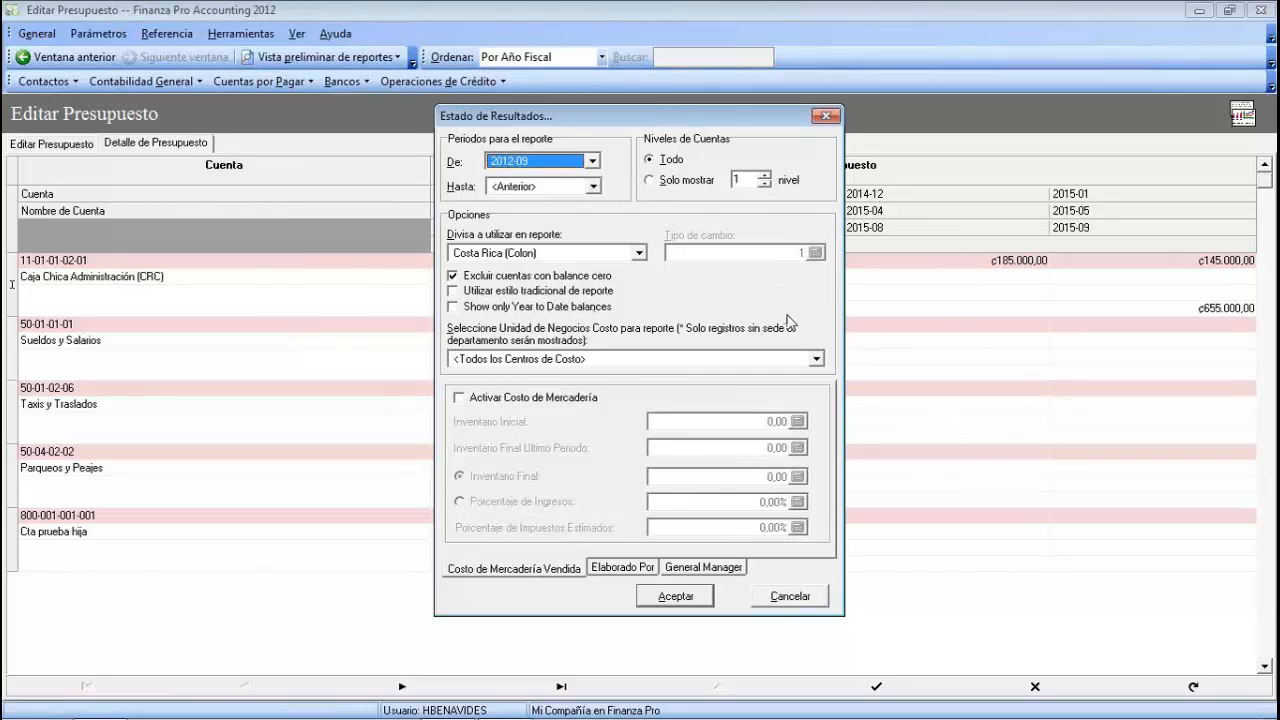
# - Set the statement period range from 2006-10 to 2015-13
pyautogui.click(592, 161)
pyautogui.click(596, 179)
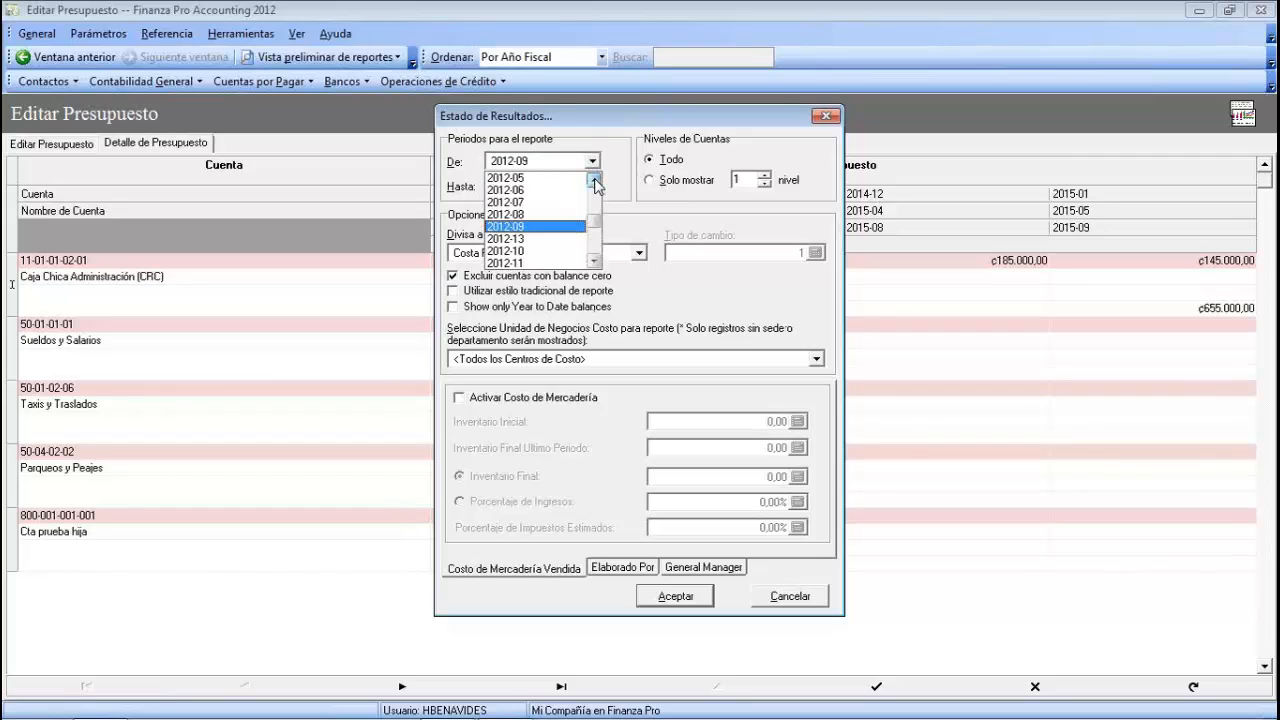
pyautogui.click(596, 180)
pyautogui.moveTo(595, 215); pyautogui.dragTo(595, 182)
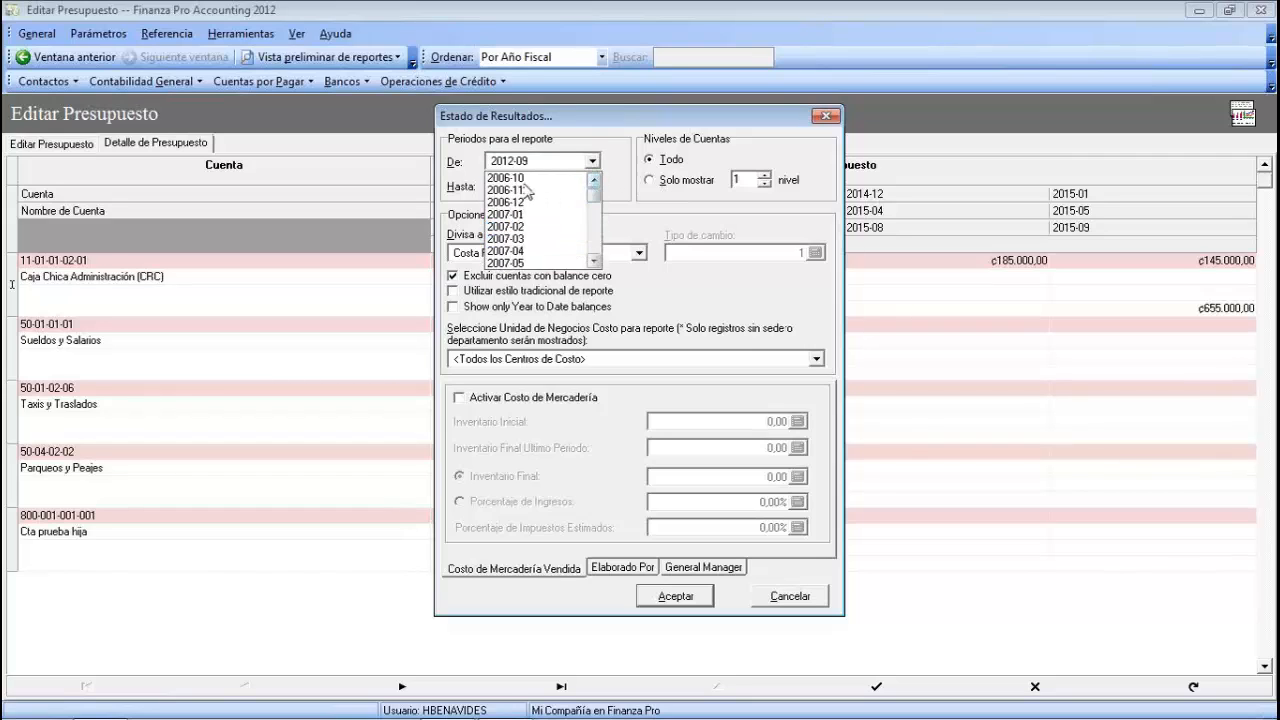
pyautogui.click(508, 178)
pyautogui.click(592, 186)
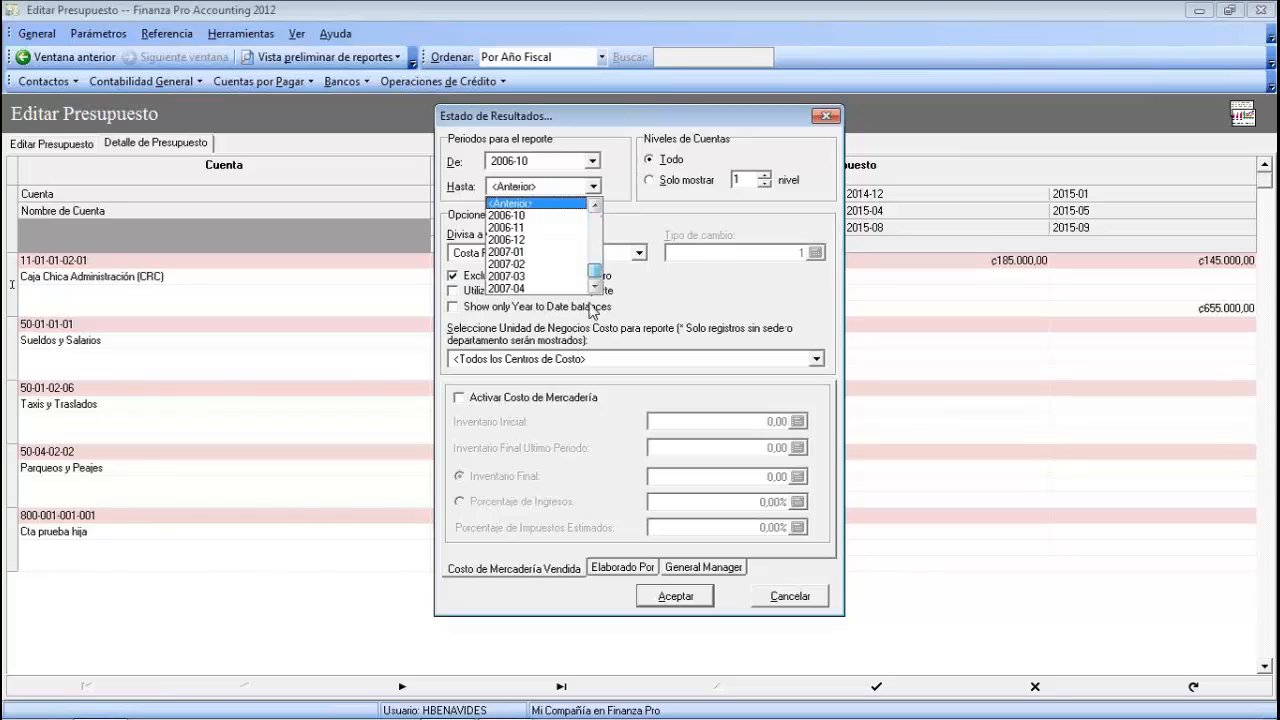
pyautogui.moveTo(589, 303); pyautogui.dragTo(589, 305)
pyautogui.click(517, 290)
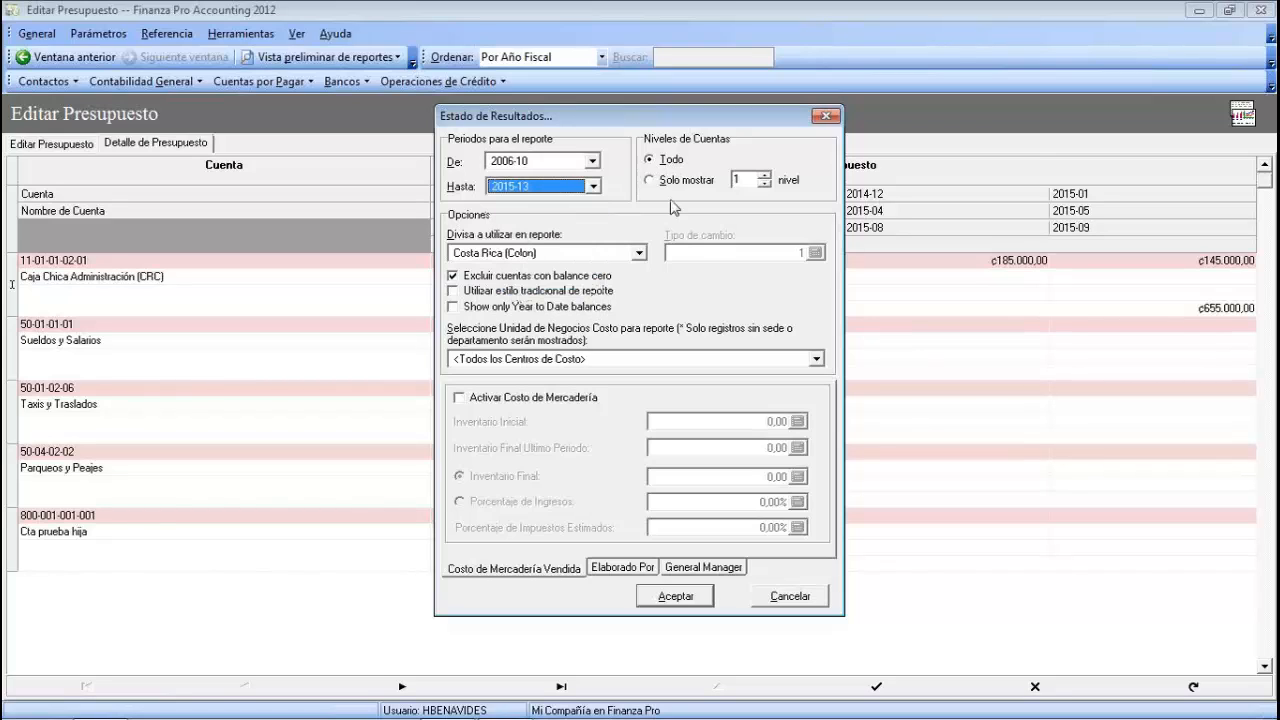
# - Try limiting account levels to 2, revert to Todo, and keep Costa Rica (Colon) currency
pyautogui.click(649, 180)
pyautogui.click(764, 175)
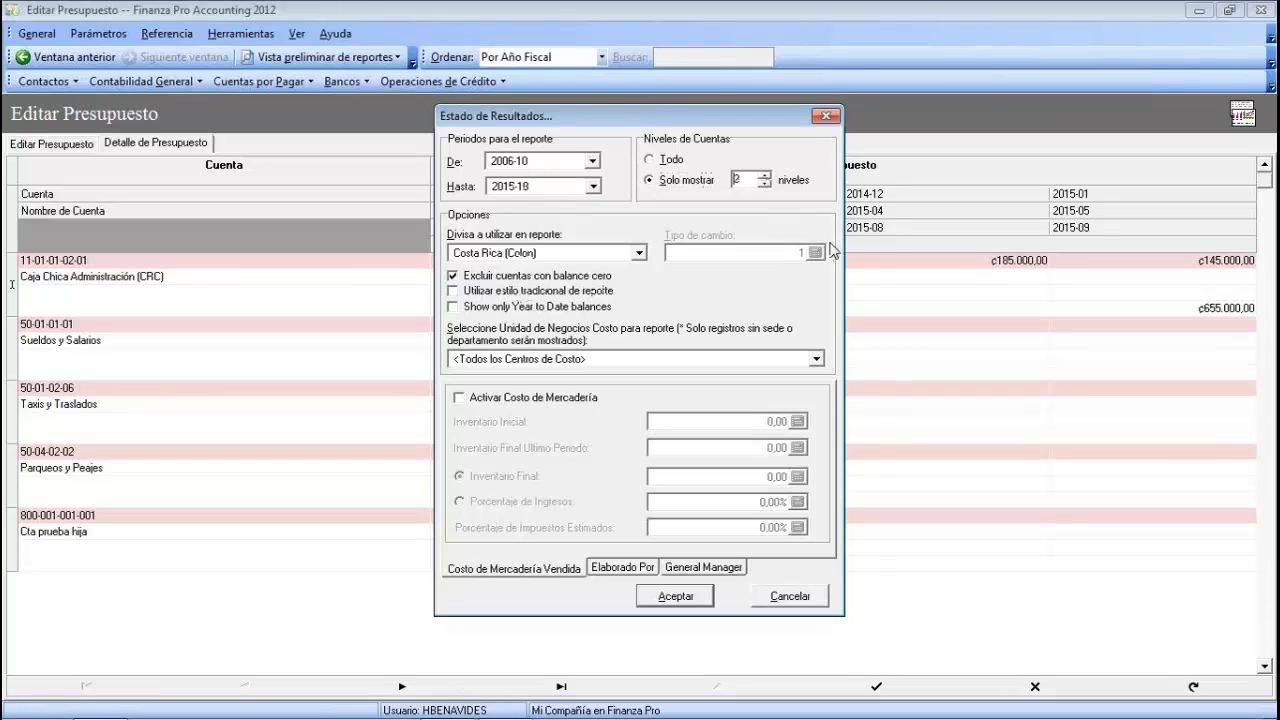
pyautogui.click(651, 161)
pyautogui.click(639, 254)
pyautogui.click(641, 261)
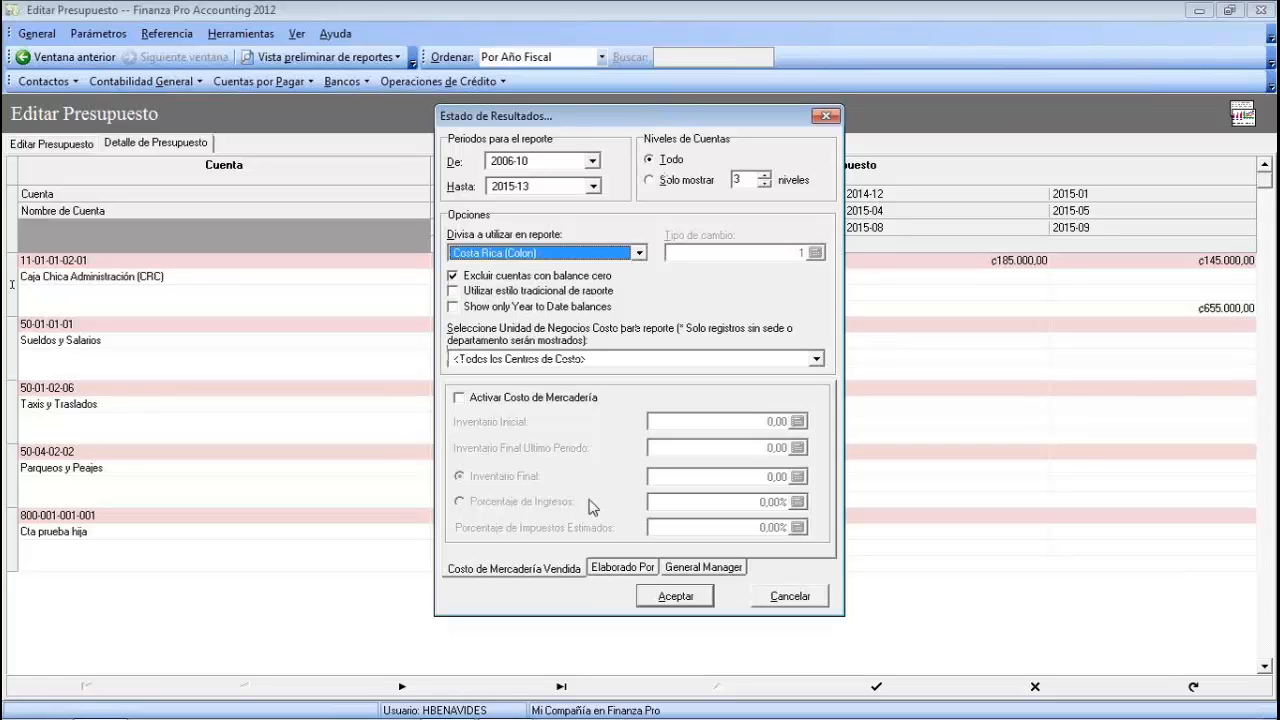
# - Review the prepared-by and general manager signature fields, then generate the statement preview
pyautogui.click(623, 568)
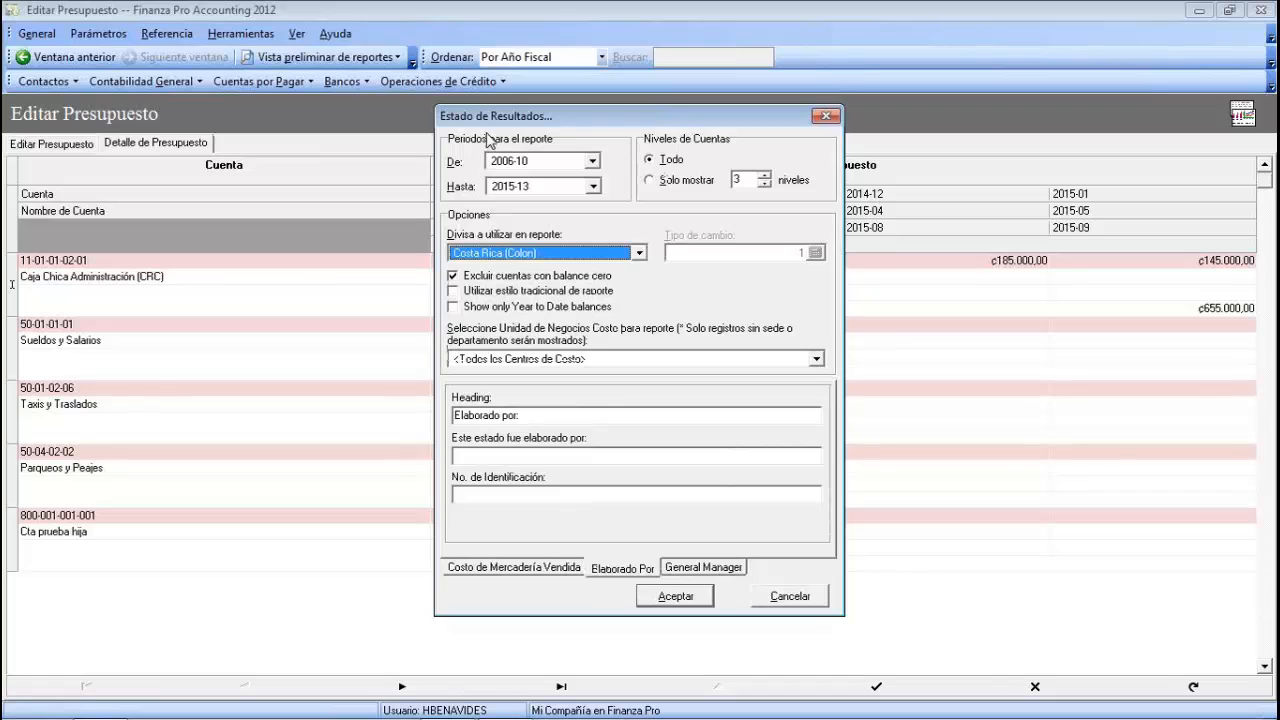
pyautogui.click(513, 456)
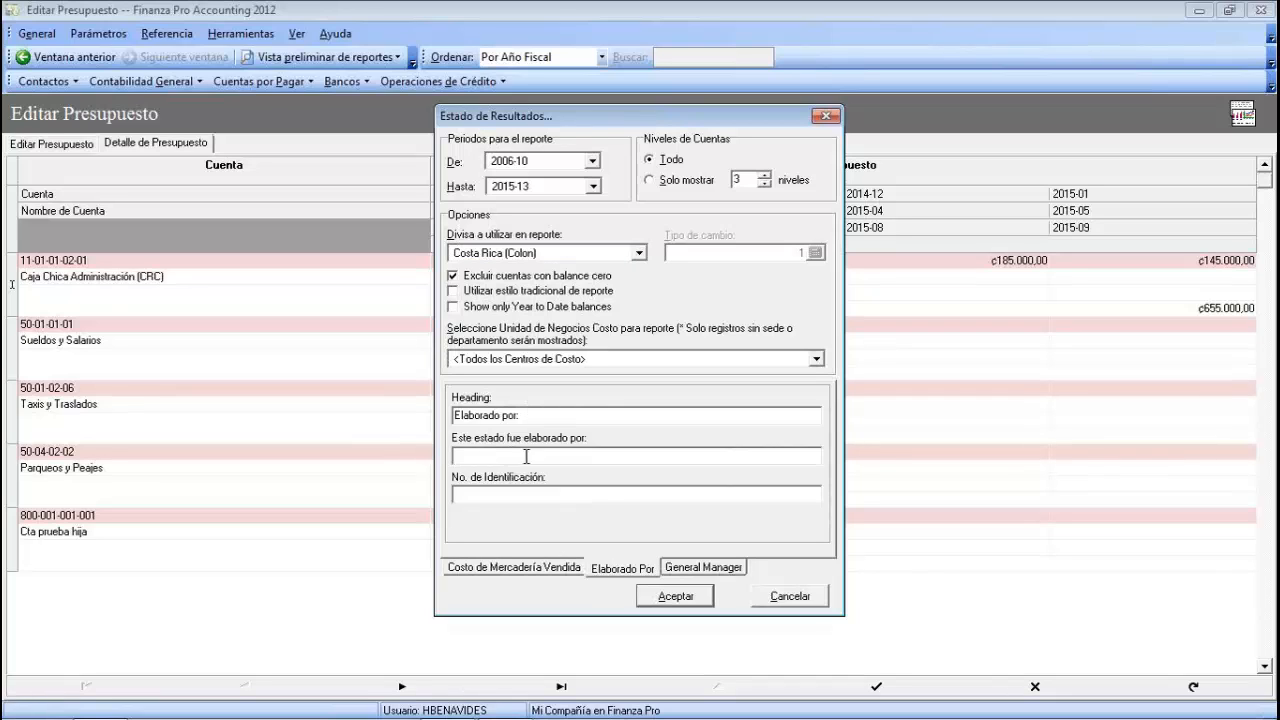
pyautogui.click(466, 494)
pyautogui.click(700, 568)
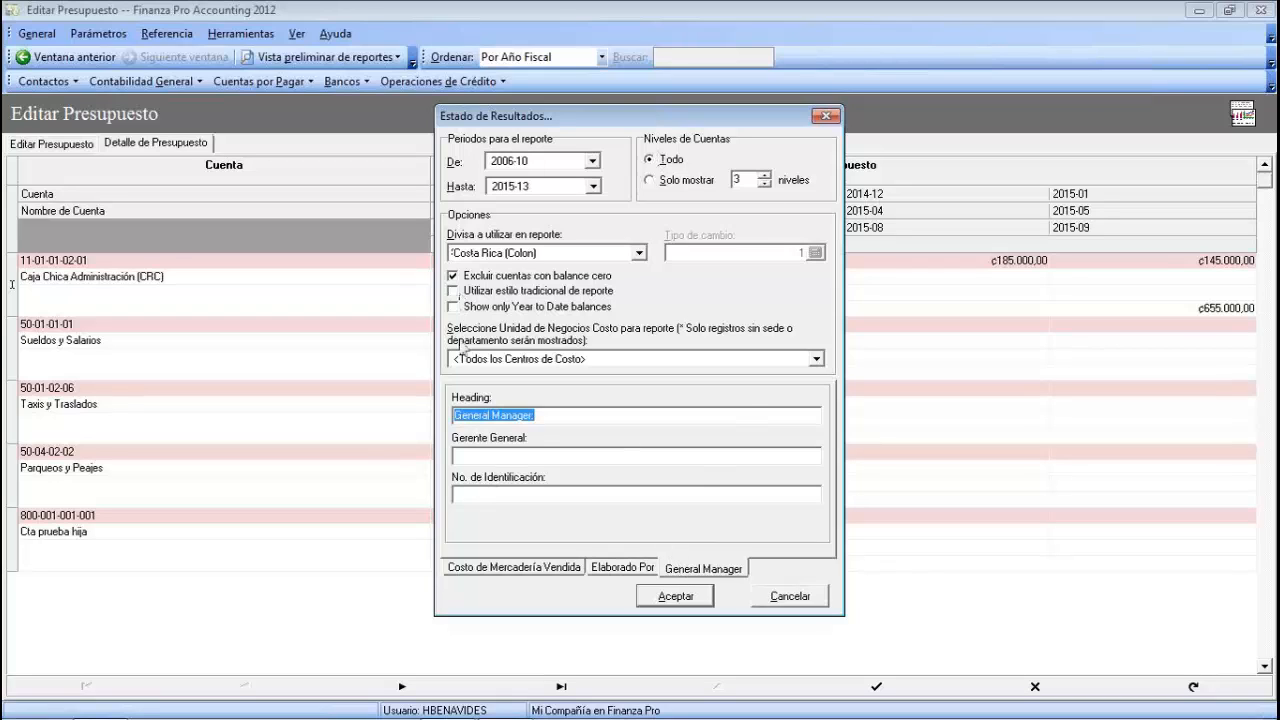
pyautogui.click(674, 597)
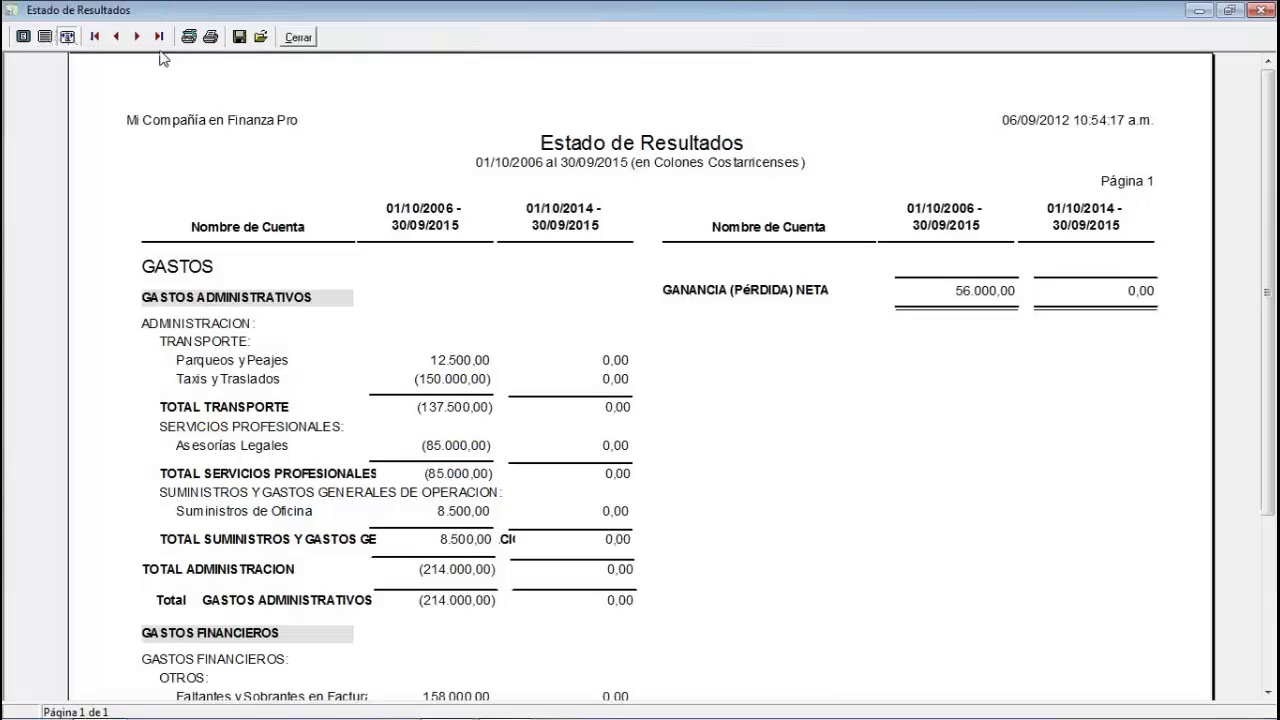
# - Shrink the preview page and scroll through the Estado de Resultados report
pyautogui.click(45, 38)
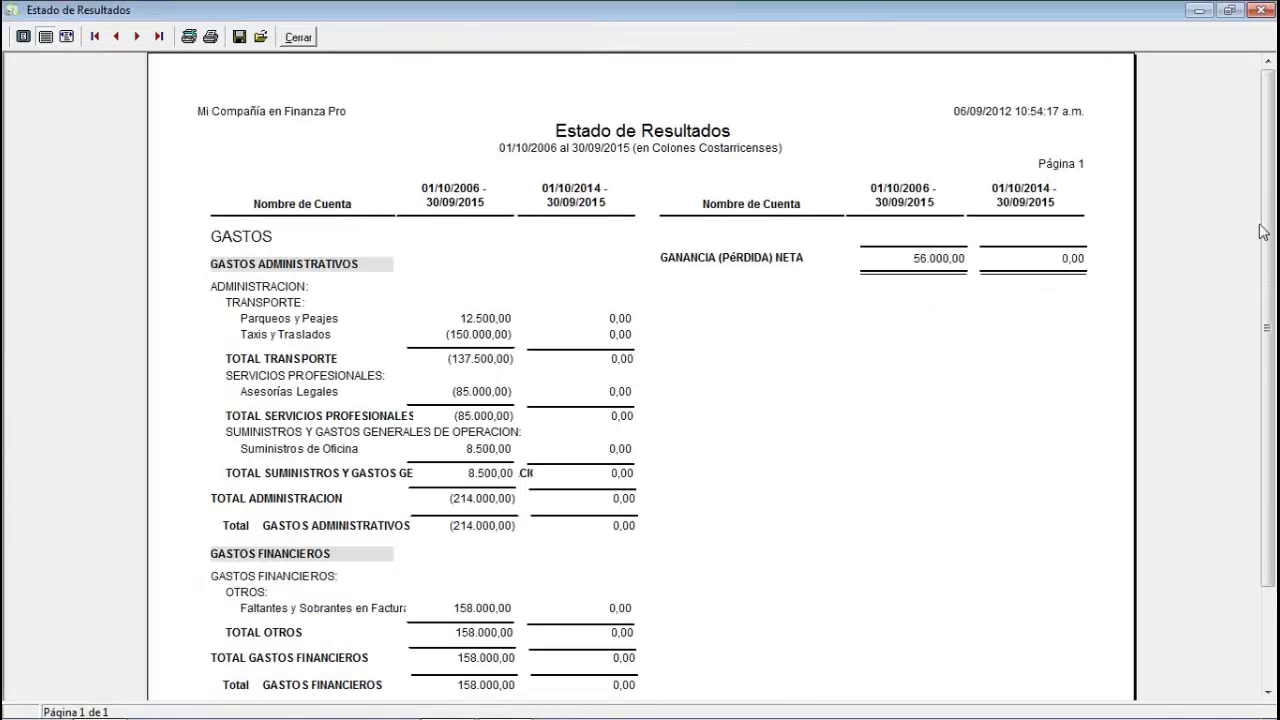
pyautogui.moveTo(1267, 230)
pyautogui.mouseDown()
pyautogui.moveTo(1263, 291)
pyautogui.moveTo(1262, 228)
pyautogui.moveTo(1268, 244)
pyautogui.mouseUp()
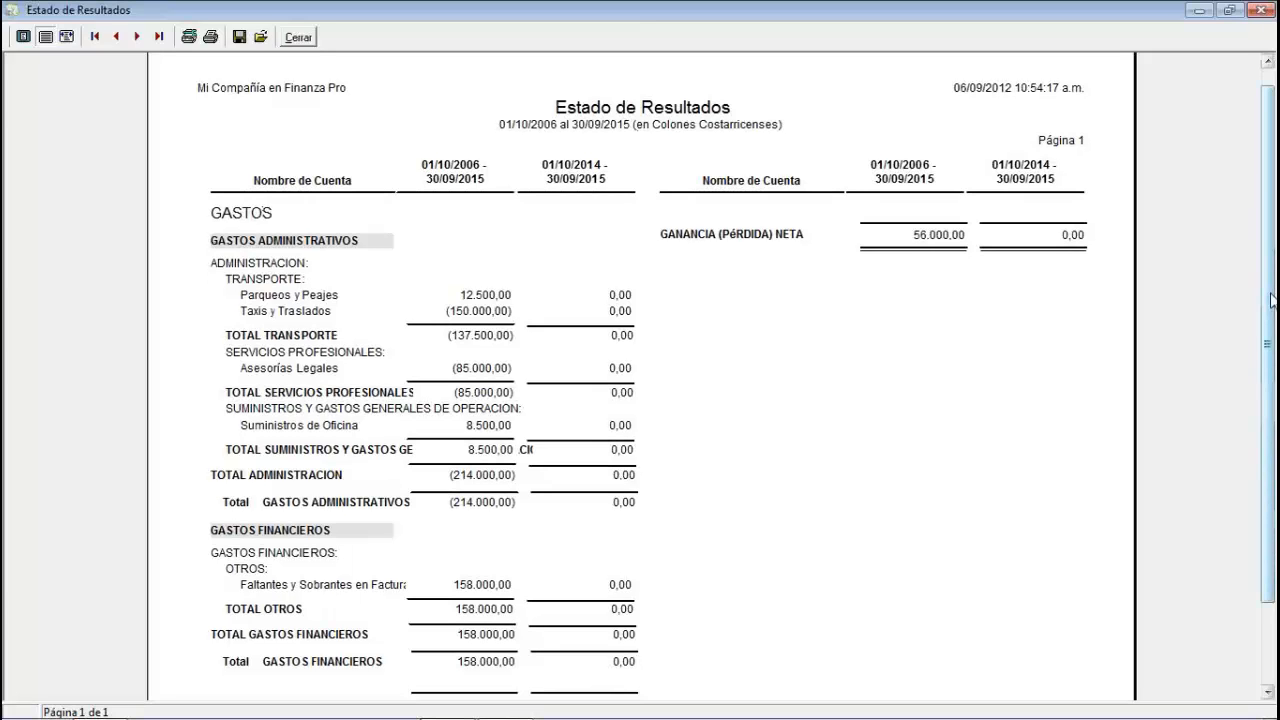
pyautogui.scroll(-3, 1273, 296)
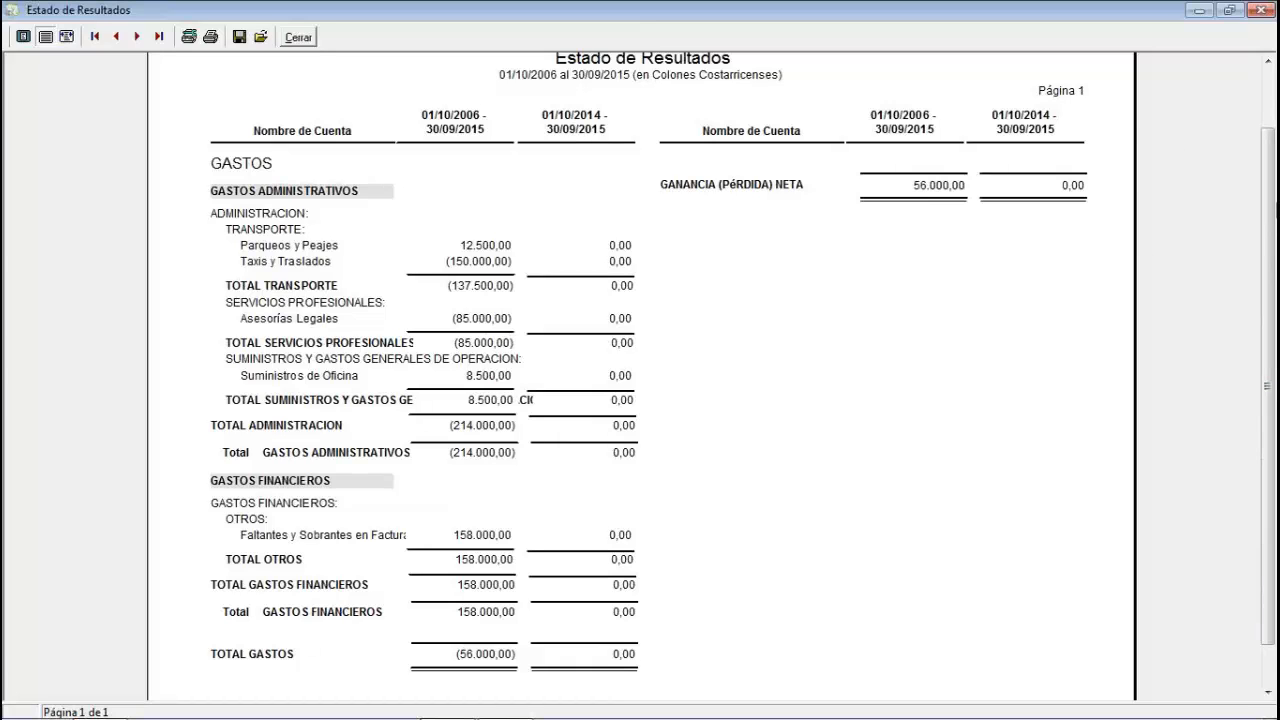
pyautogui.moveTo(1269, 207); pyautogui.dragTo(1270, 147)
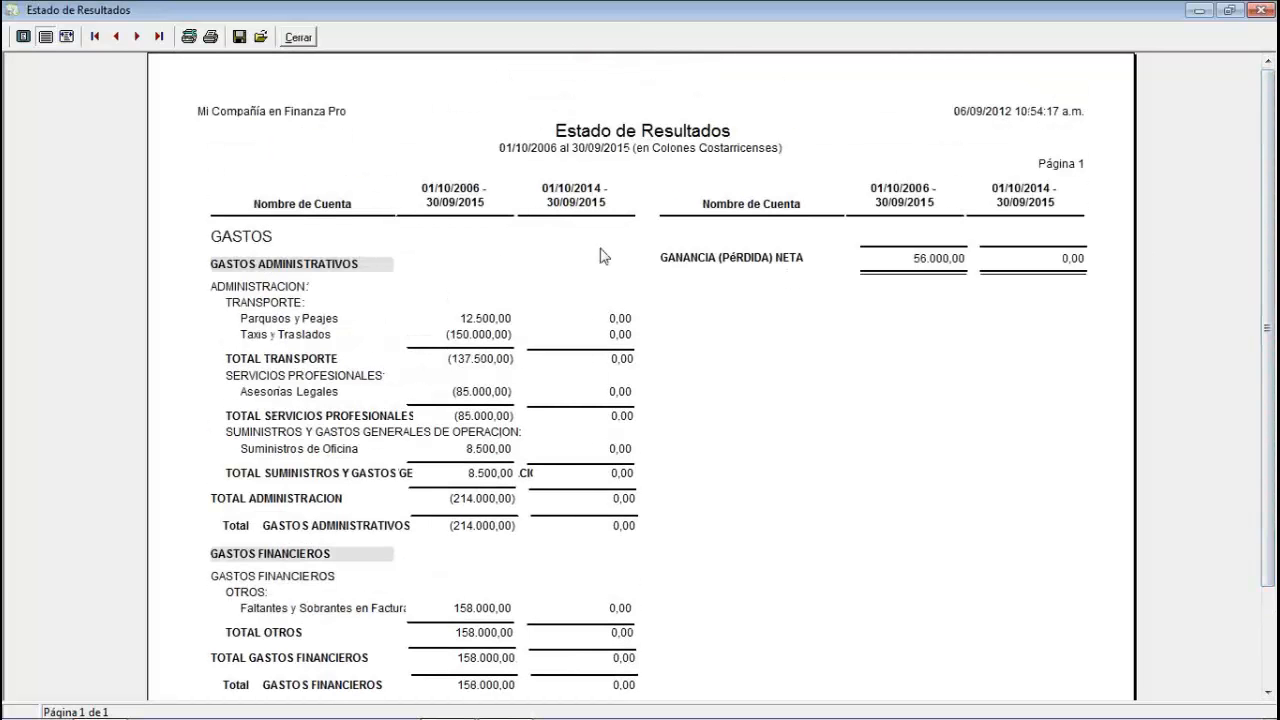
# - Close the Estado de Resultados preview and bring up the Contabilidad General report list
pyautogui.click(310, 42)
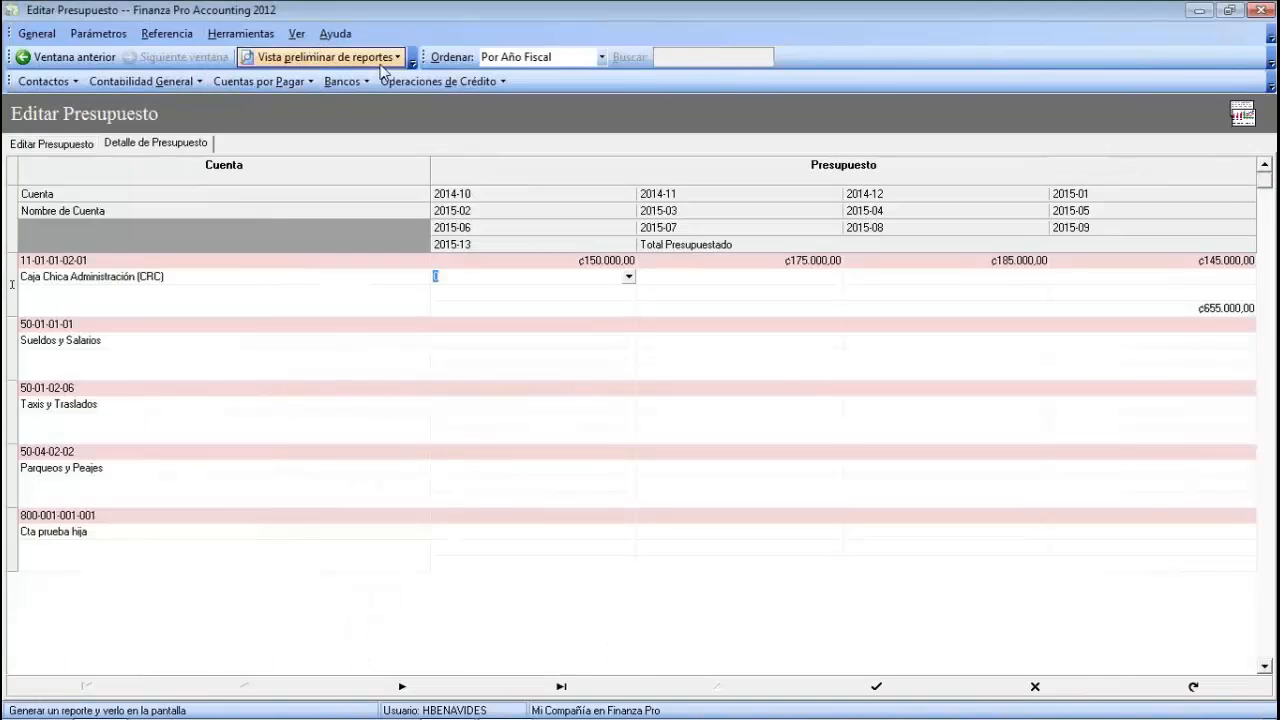
pyautogui.click(370, 57)
pyautogui.moveTo(383, 88)
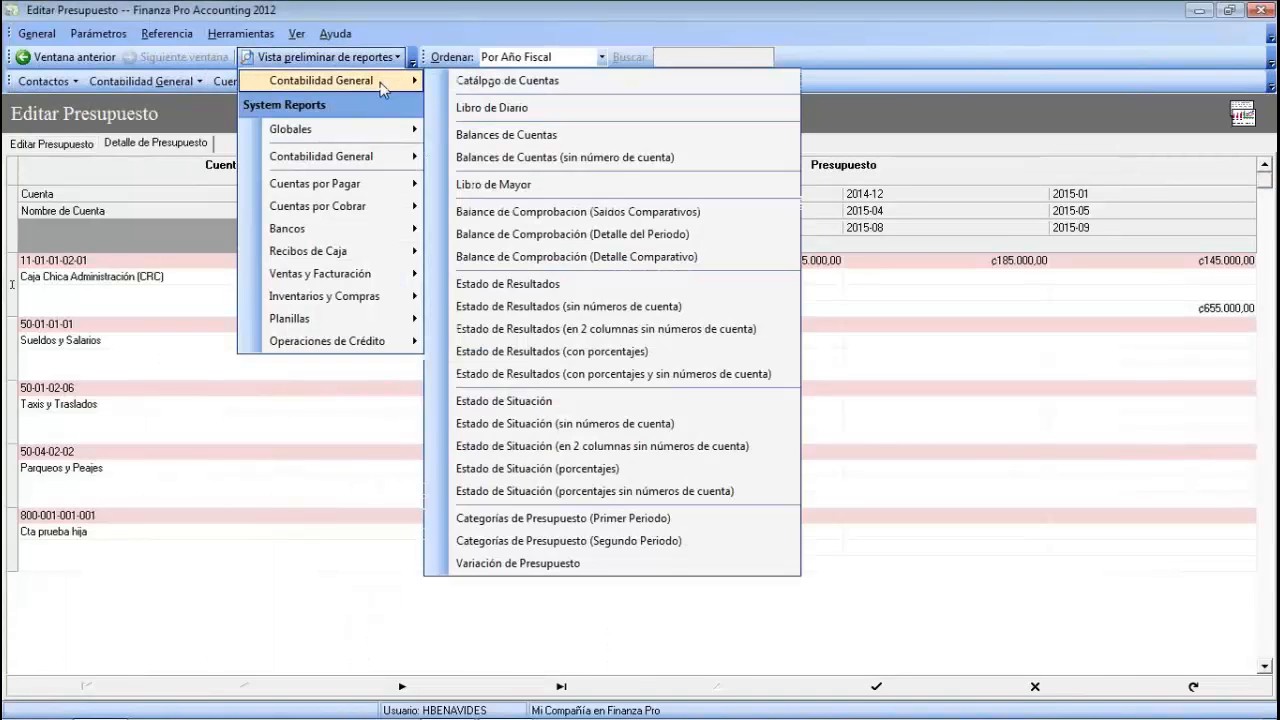